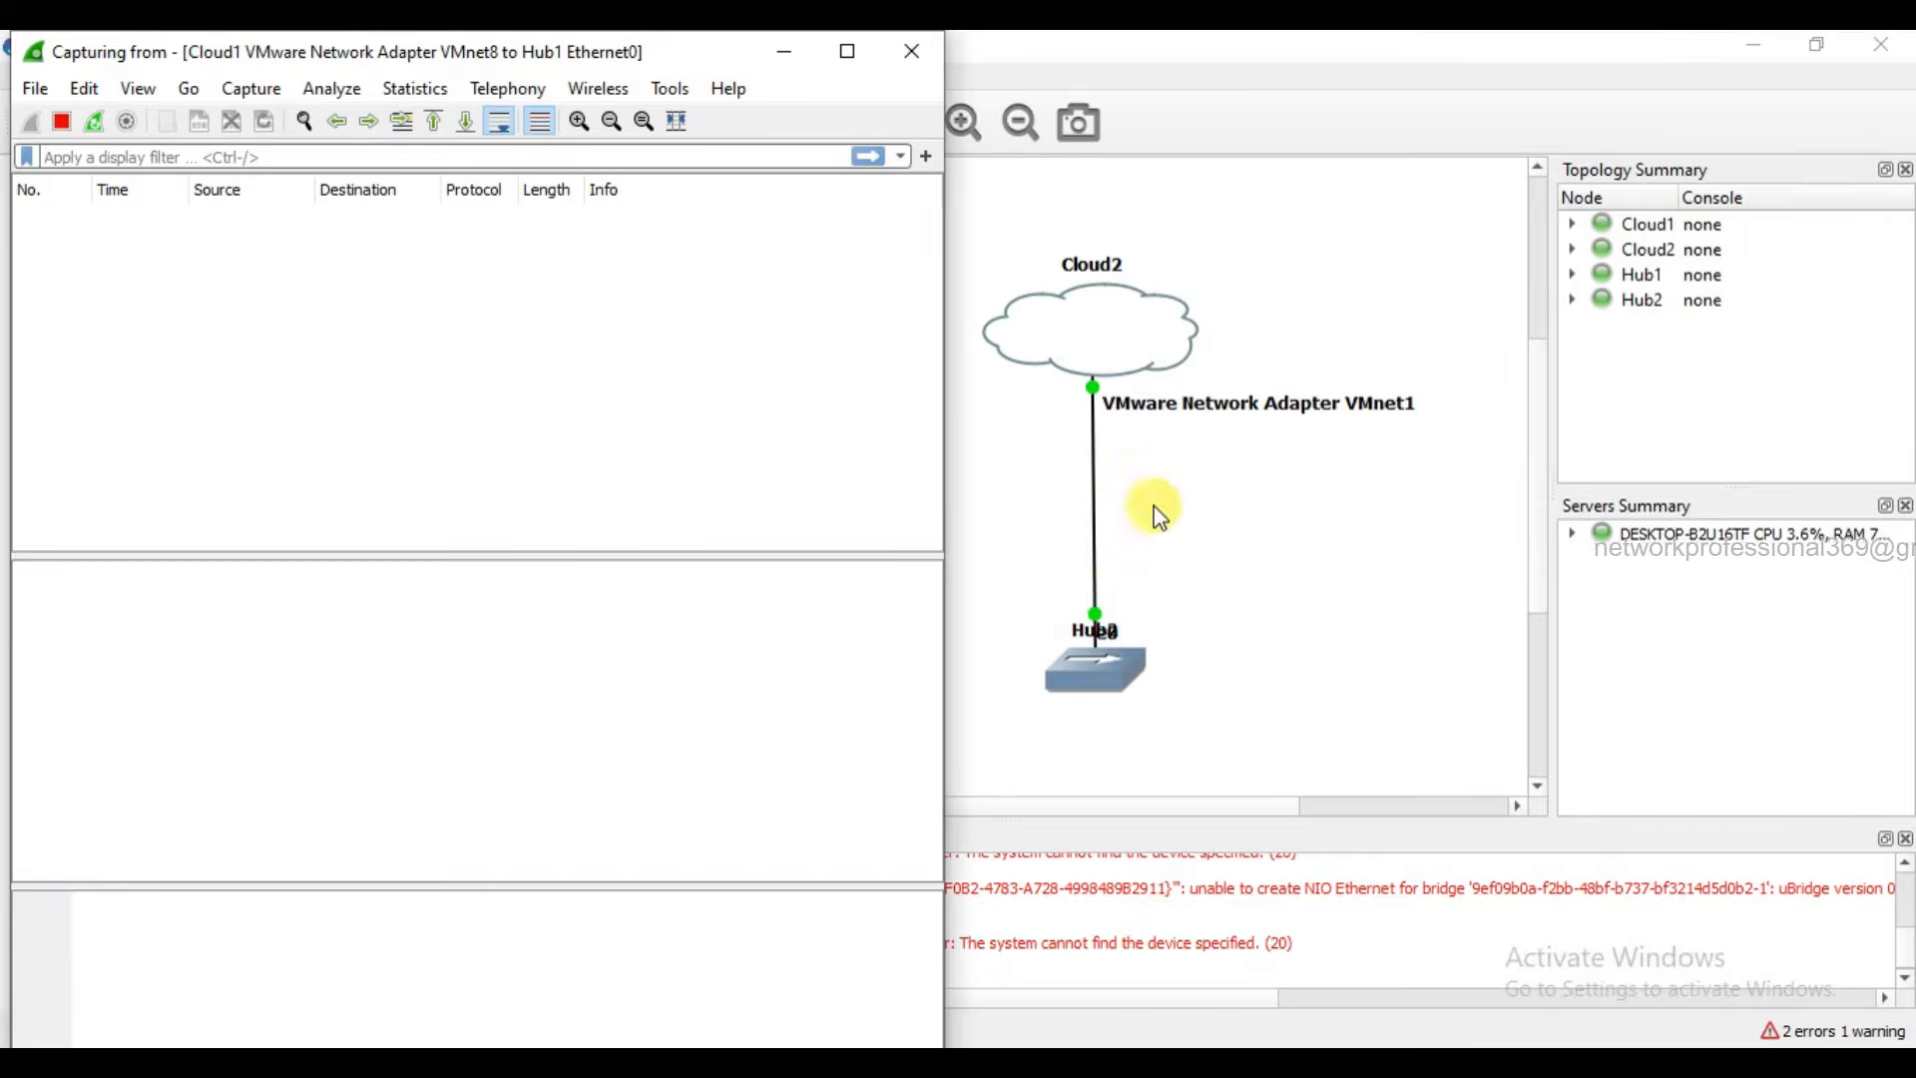
Start a packet capture on the Cloud2–Hub2 link, narrow its Wireshark window, and return to the GNS3 topology.
right_click(1101, 497)
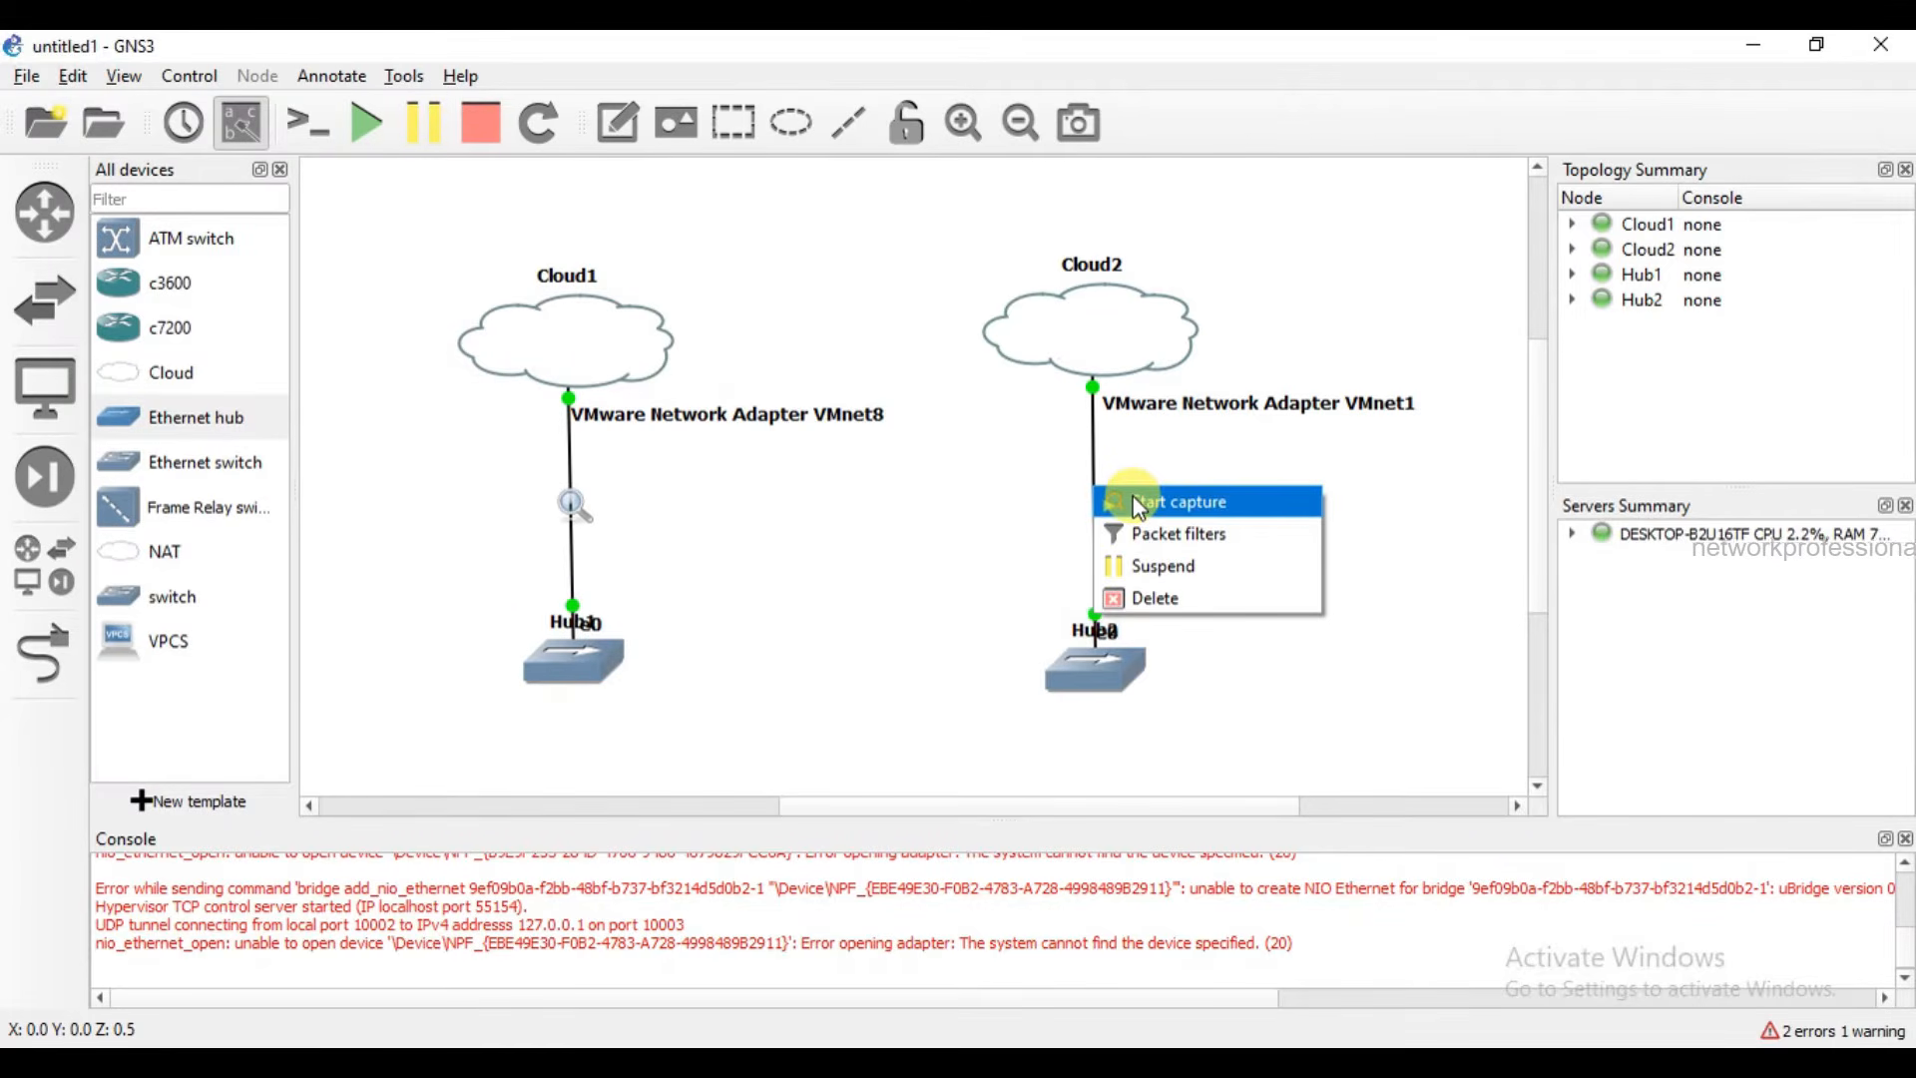
click(1144, 504)
click(1149, 609)
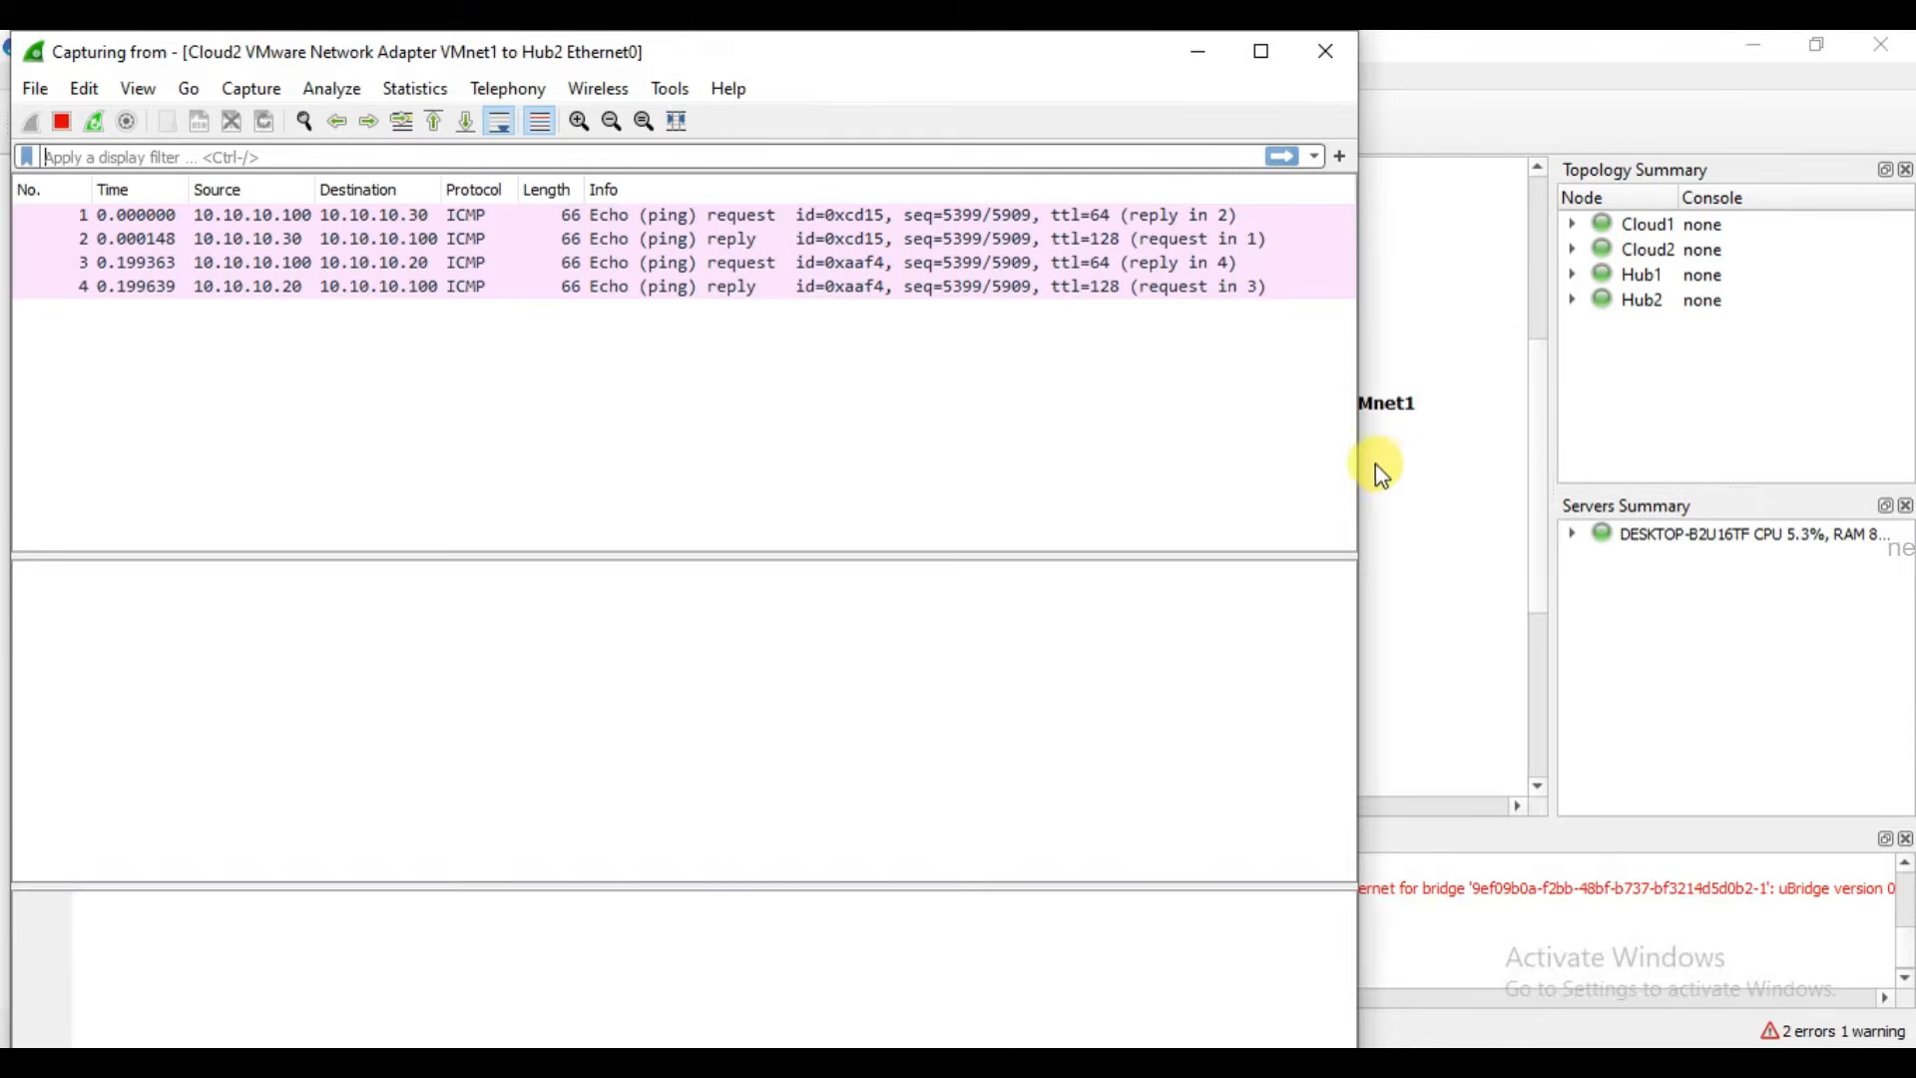
drag(1354, 449, 1106, 431)
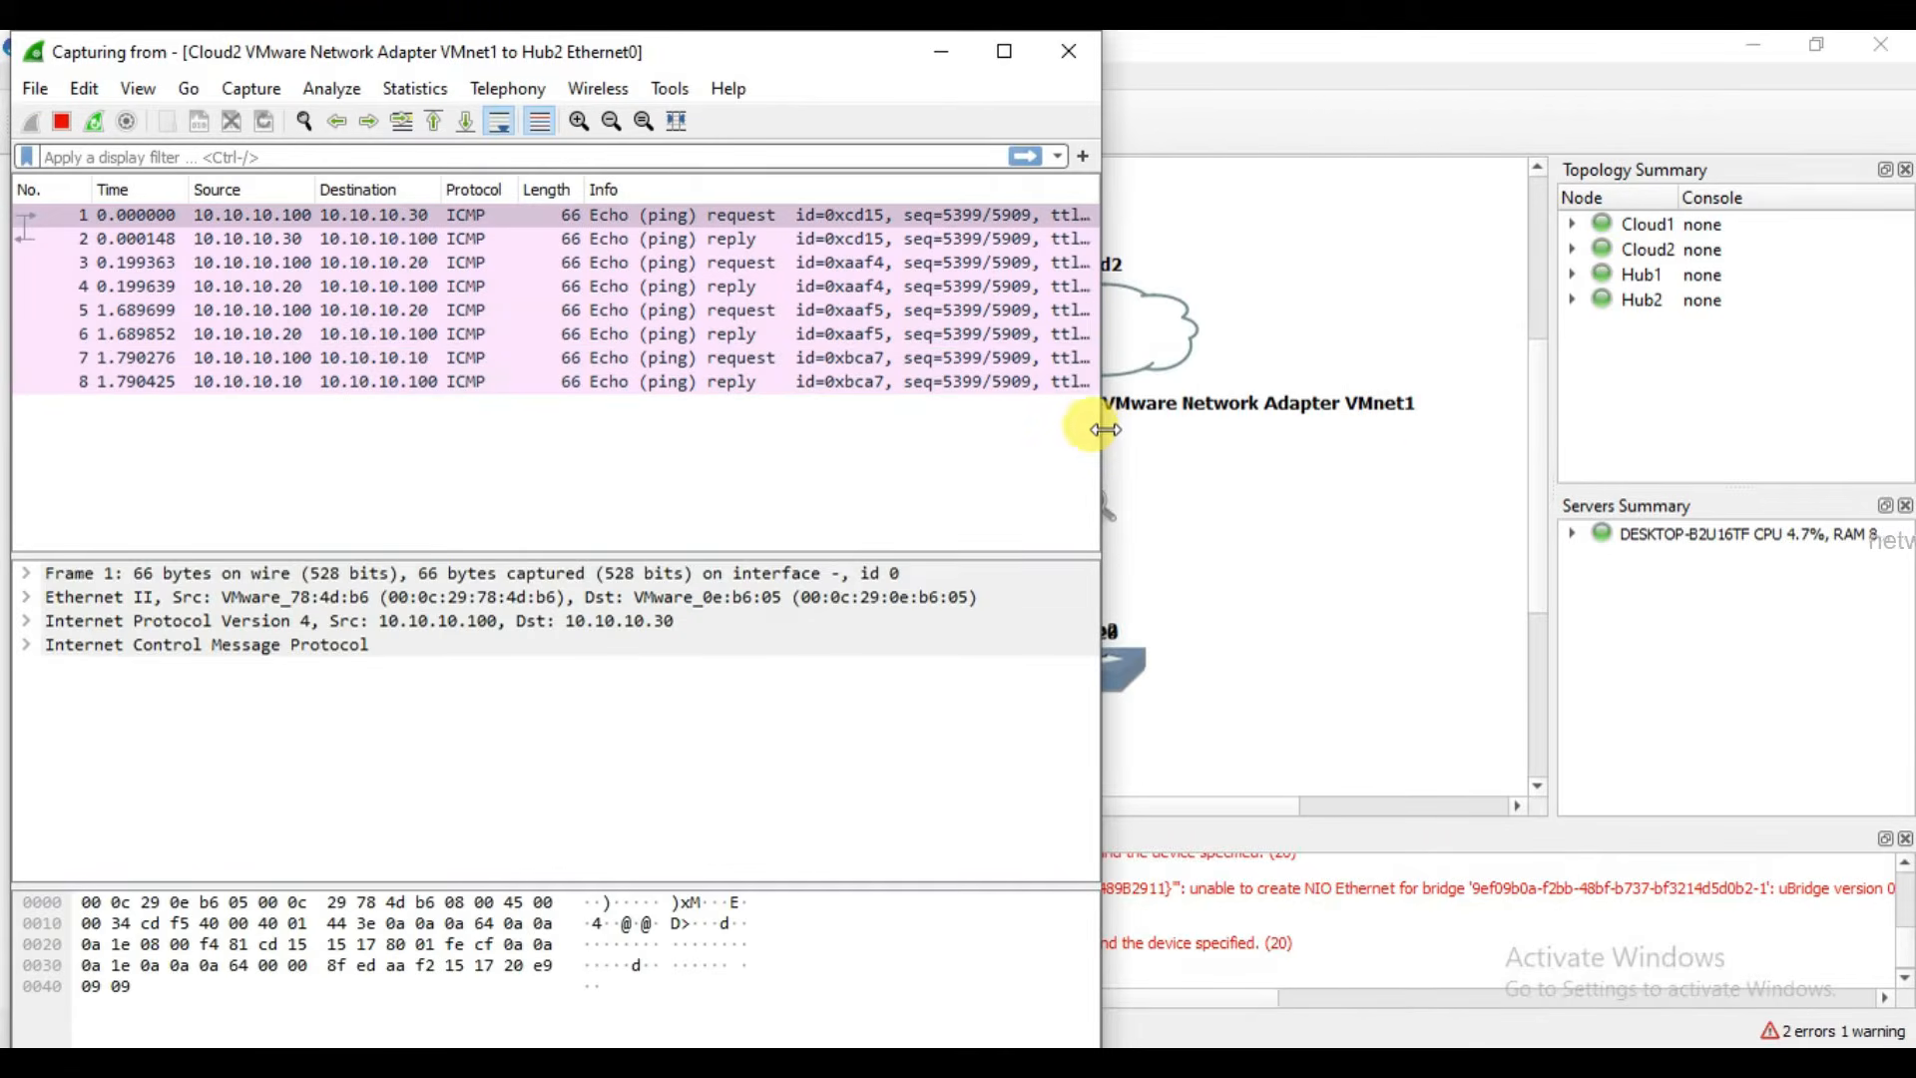
click(1409, 523)
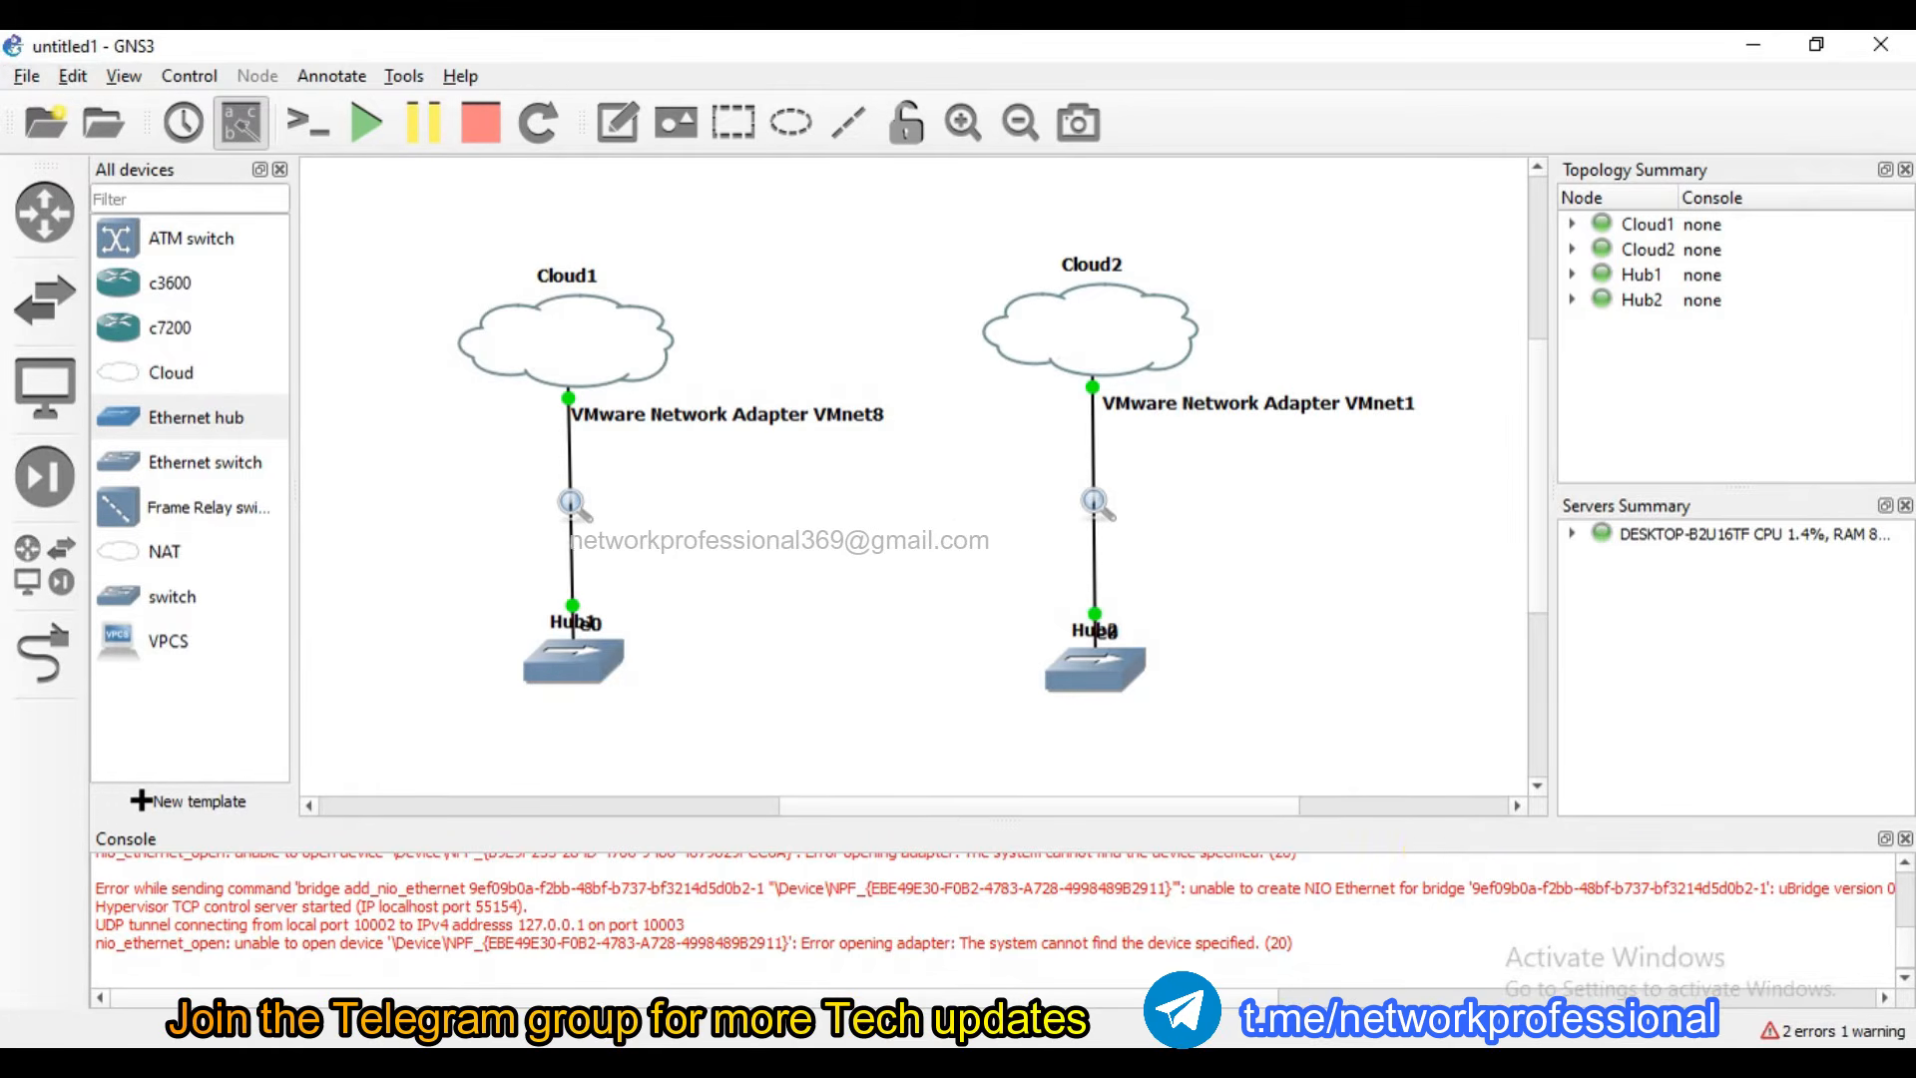
Switch to the Client-1 virtual machine in VMware Workstation and close its Internet Explorer window.
mouse_move(1238, 1028)
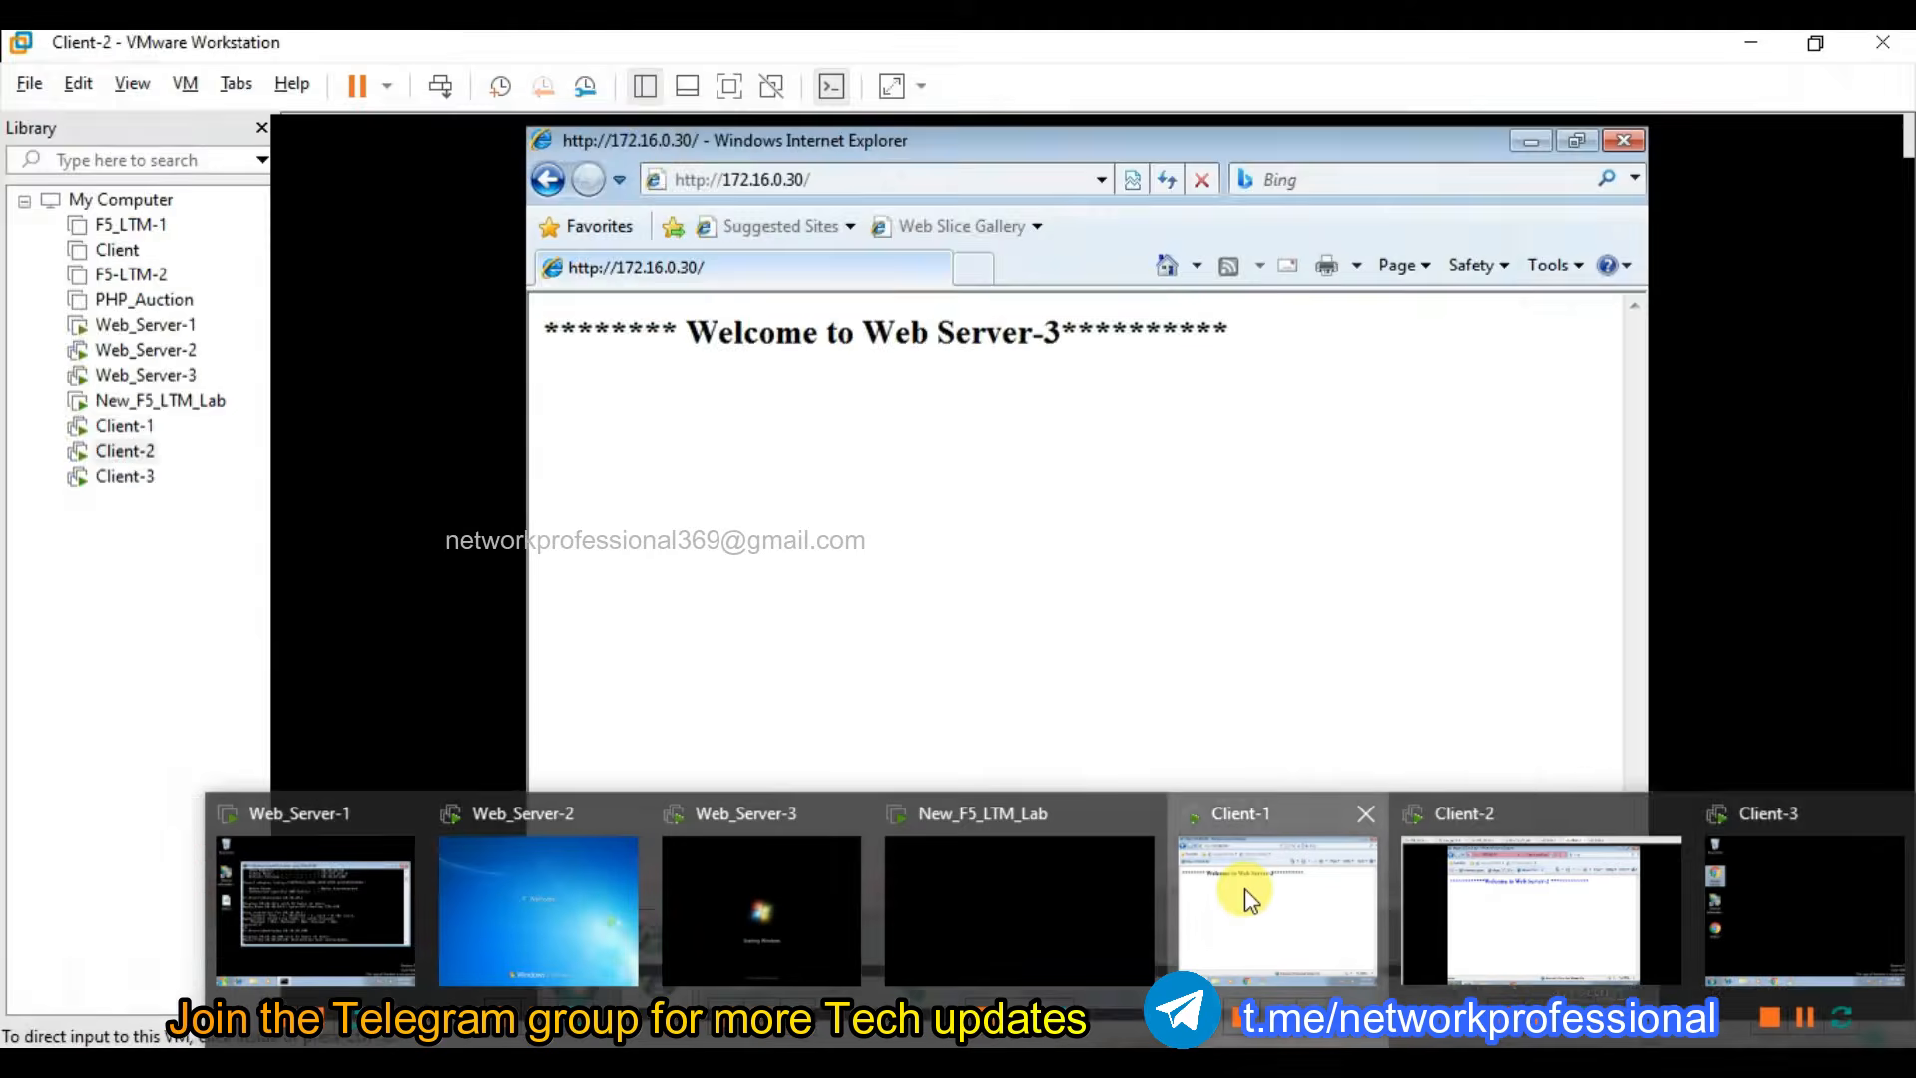
click(1243, 888)
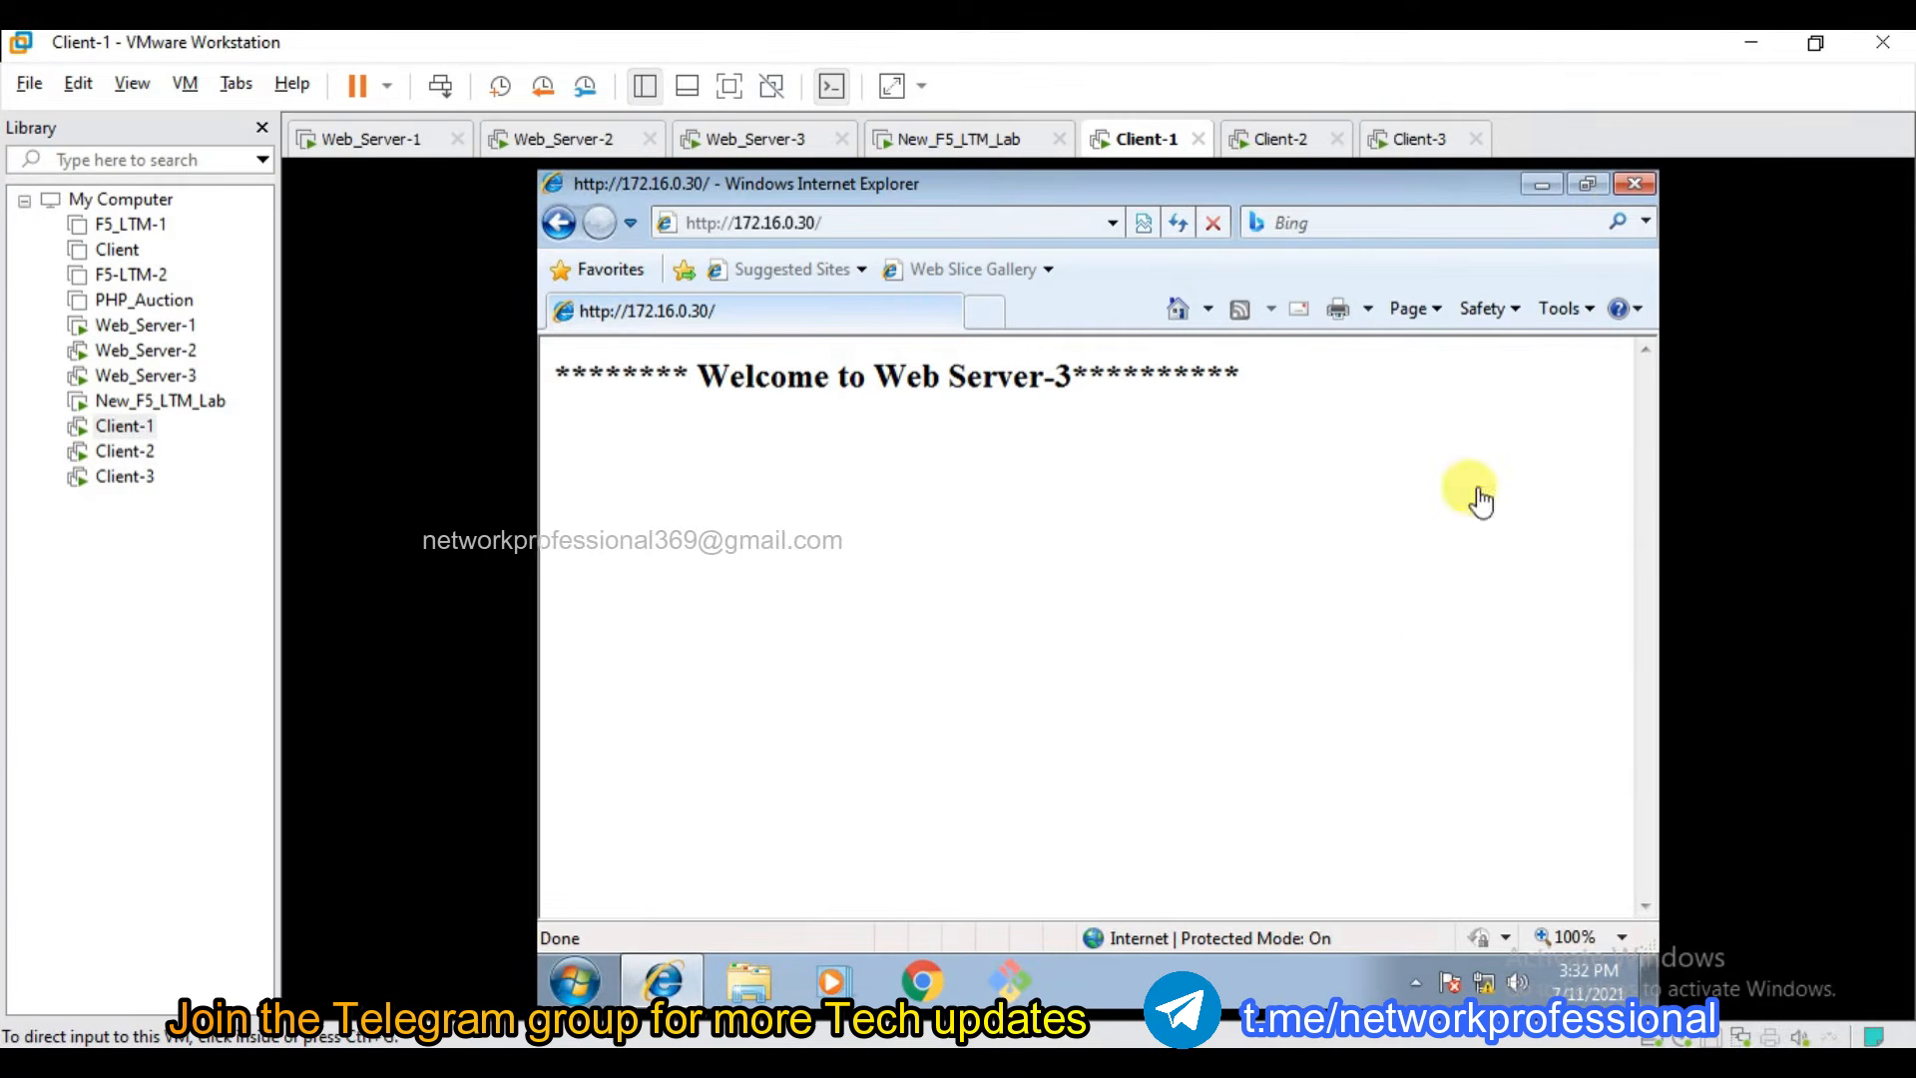
click(1635, 184)
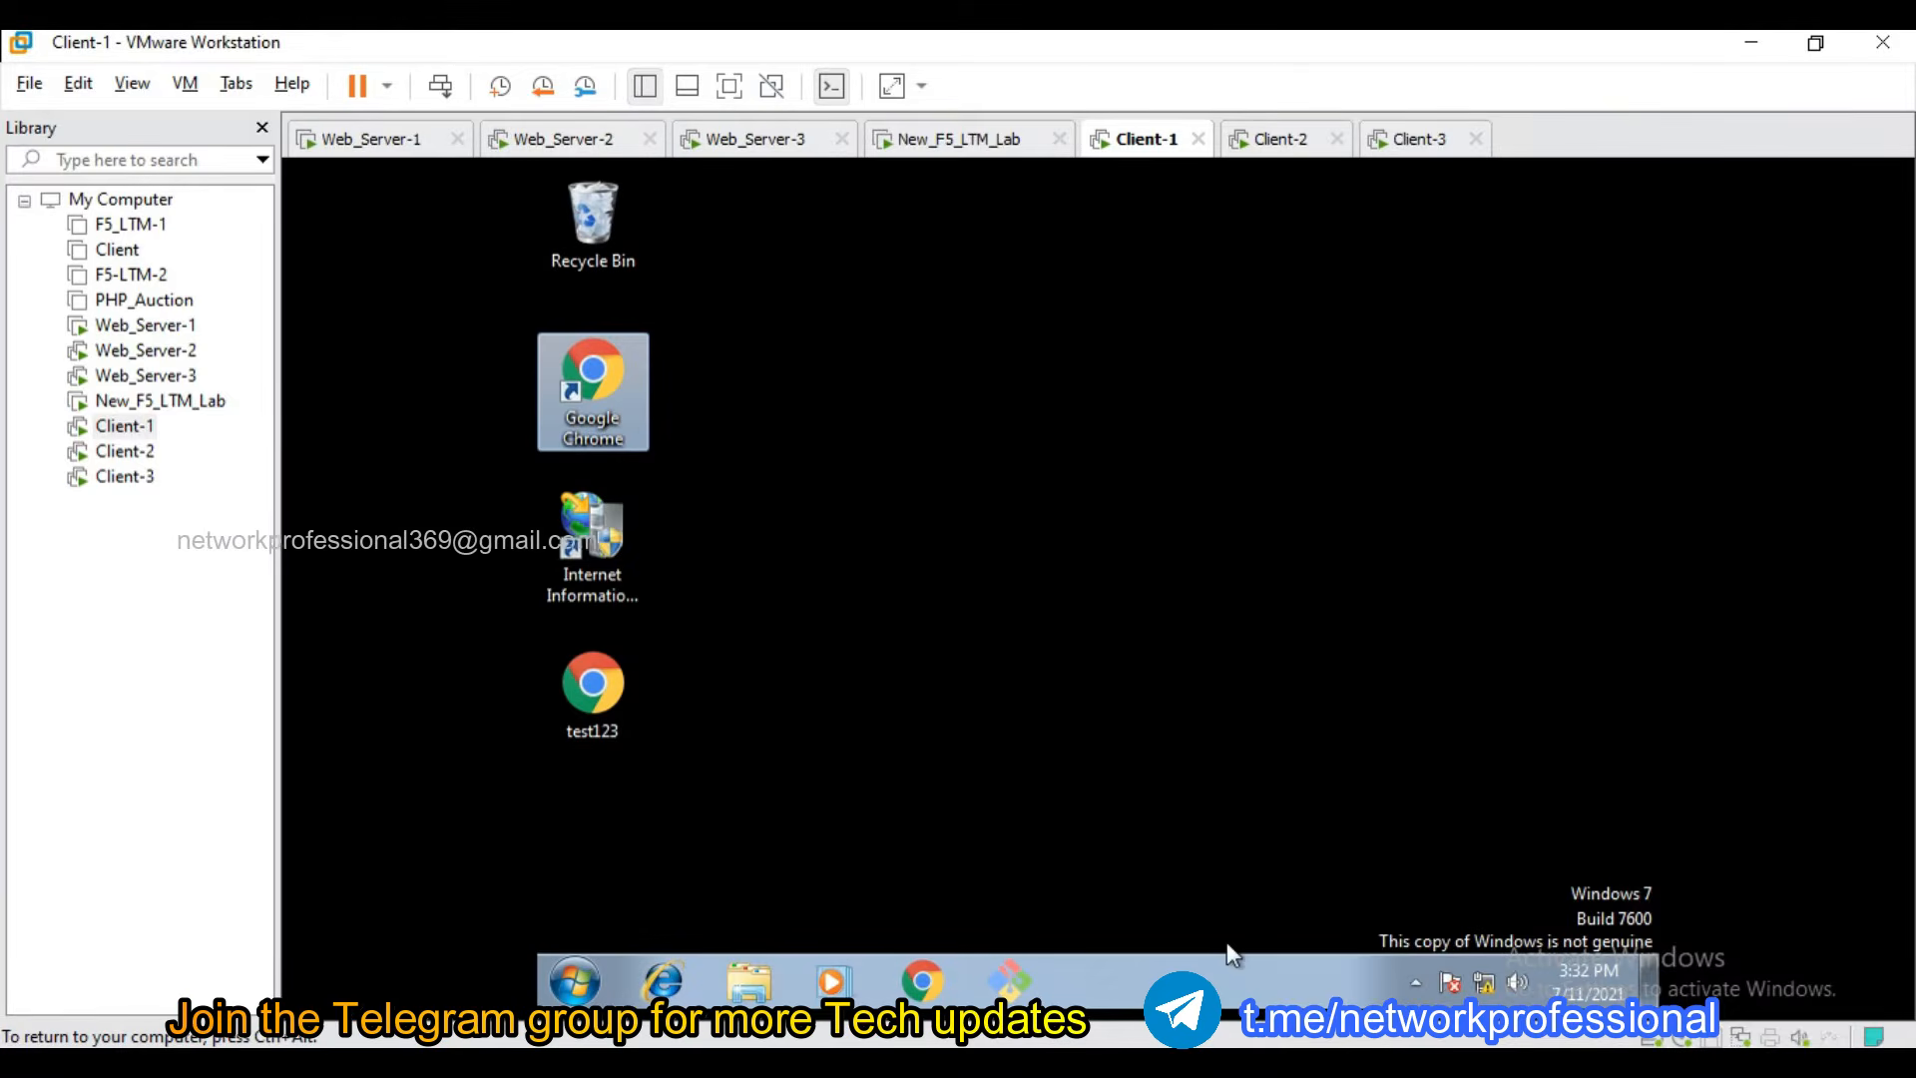
Switch to the Client-2 virtual machine and close Internet Explorer with all its tabs.
mouse_move(1233, 1060)
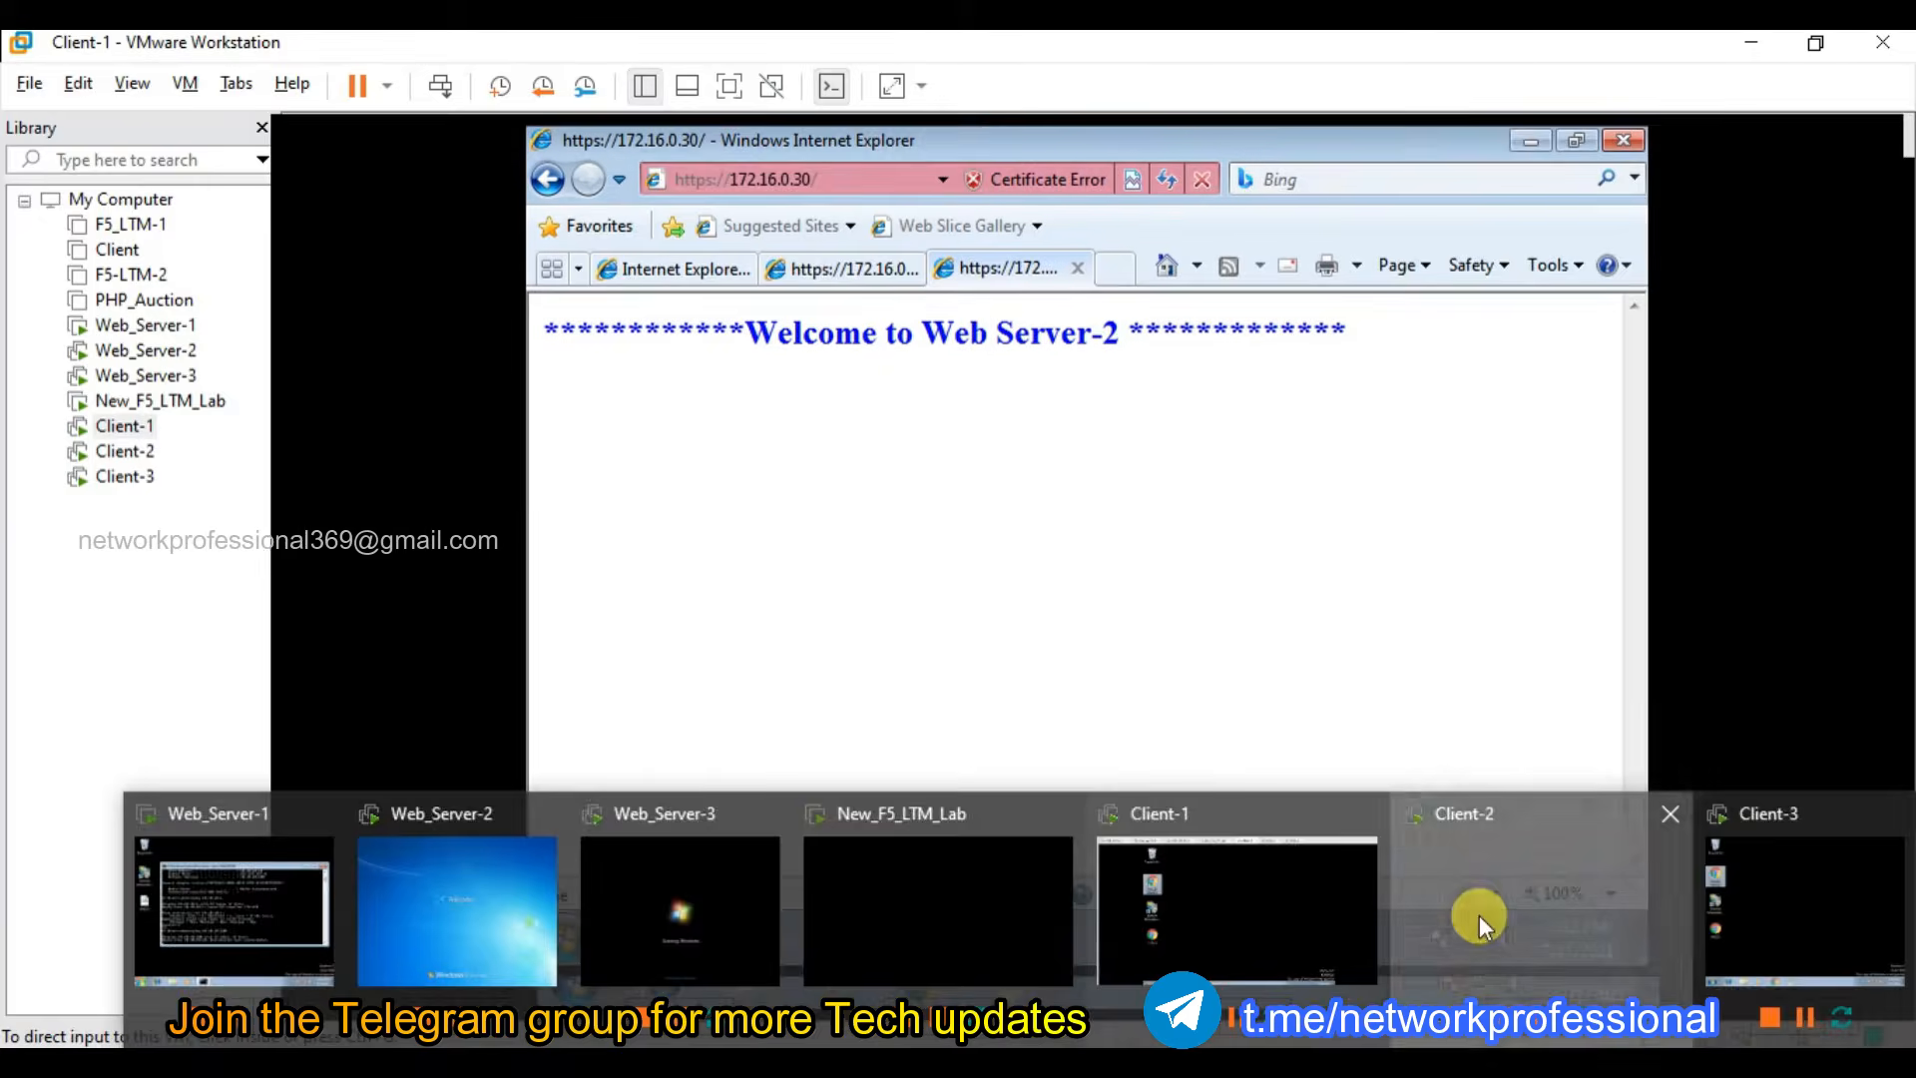
click(1479, 914)
click(1637, 185)
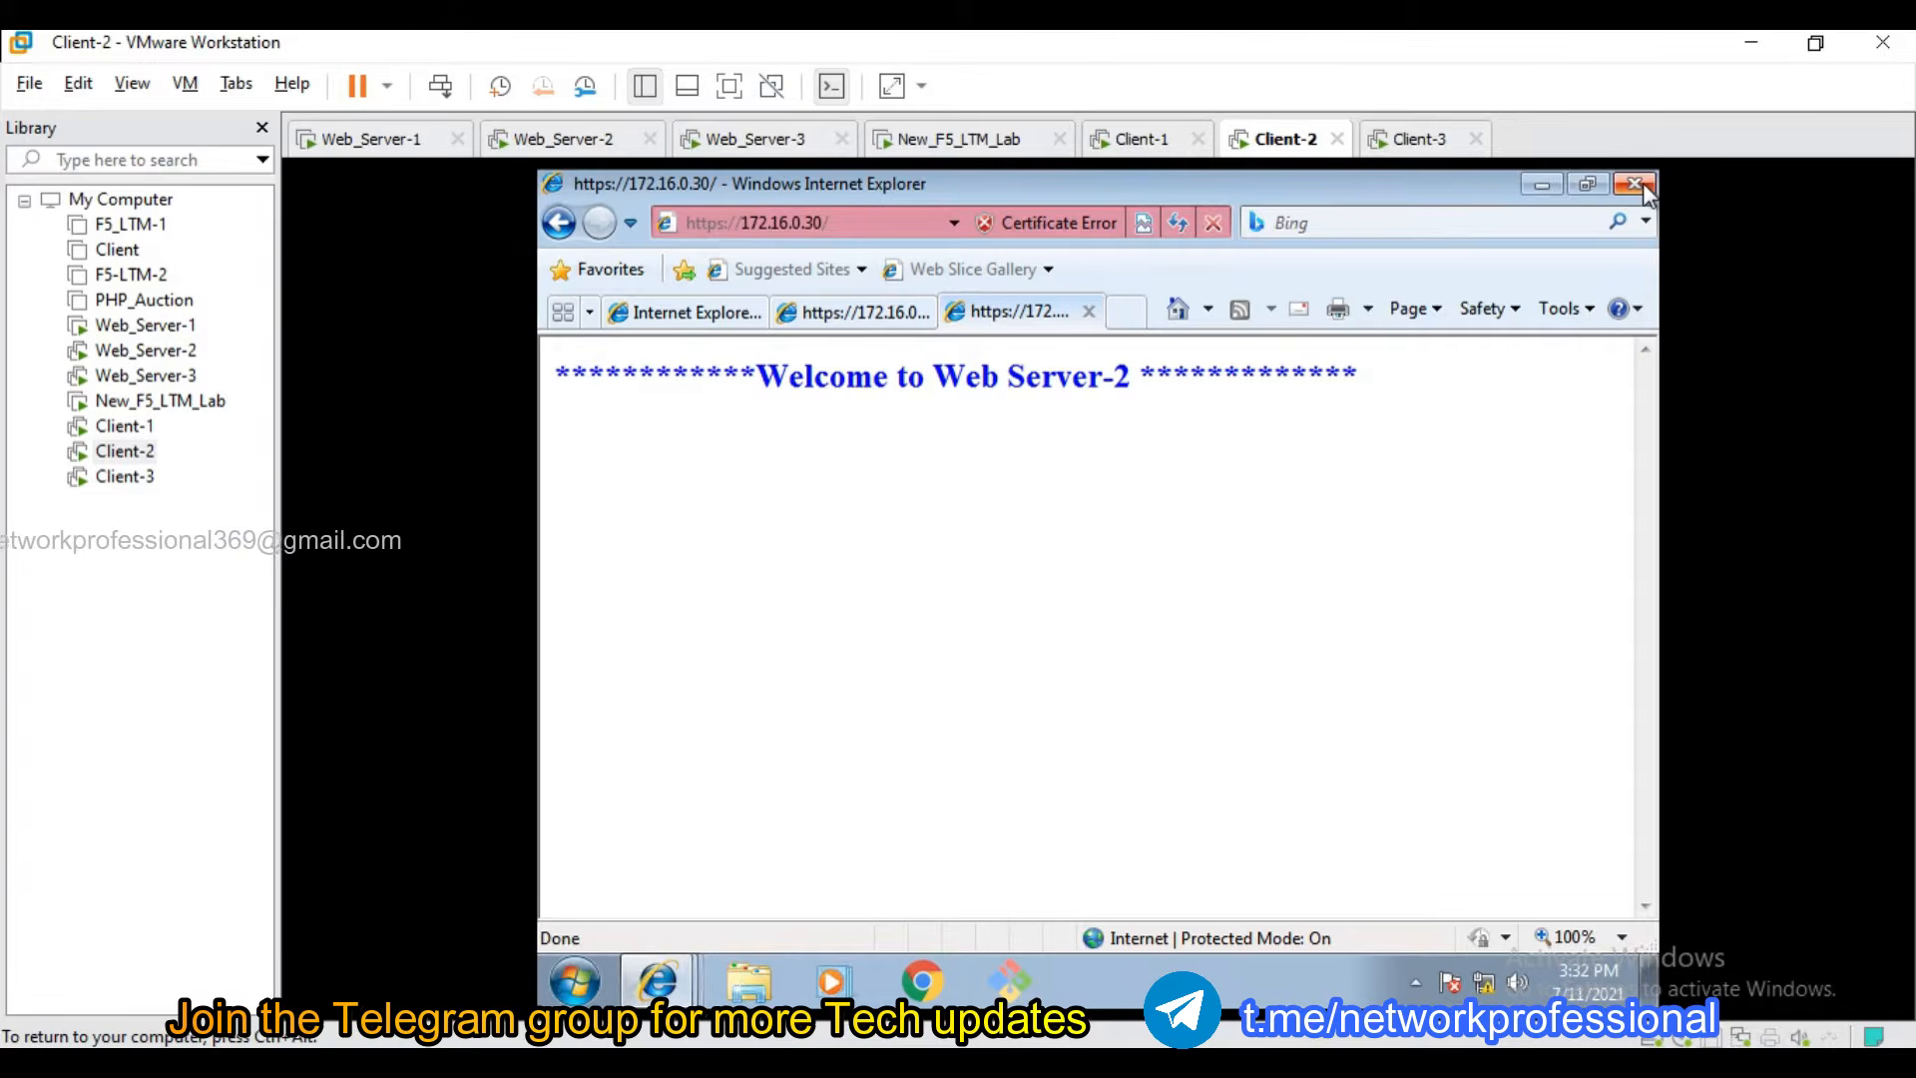
click(1637, 186)
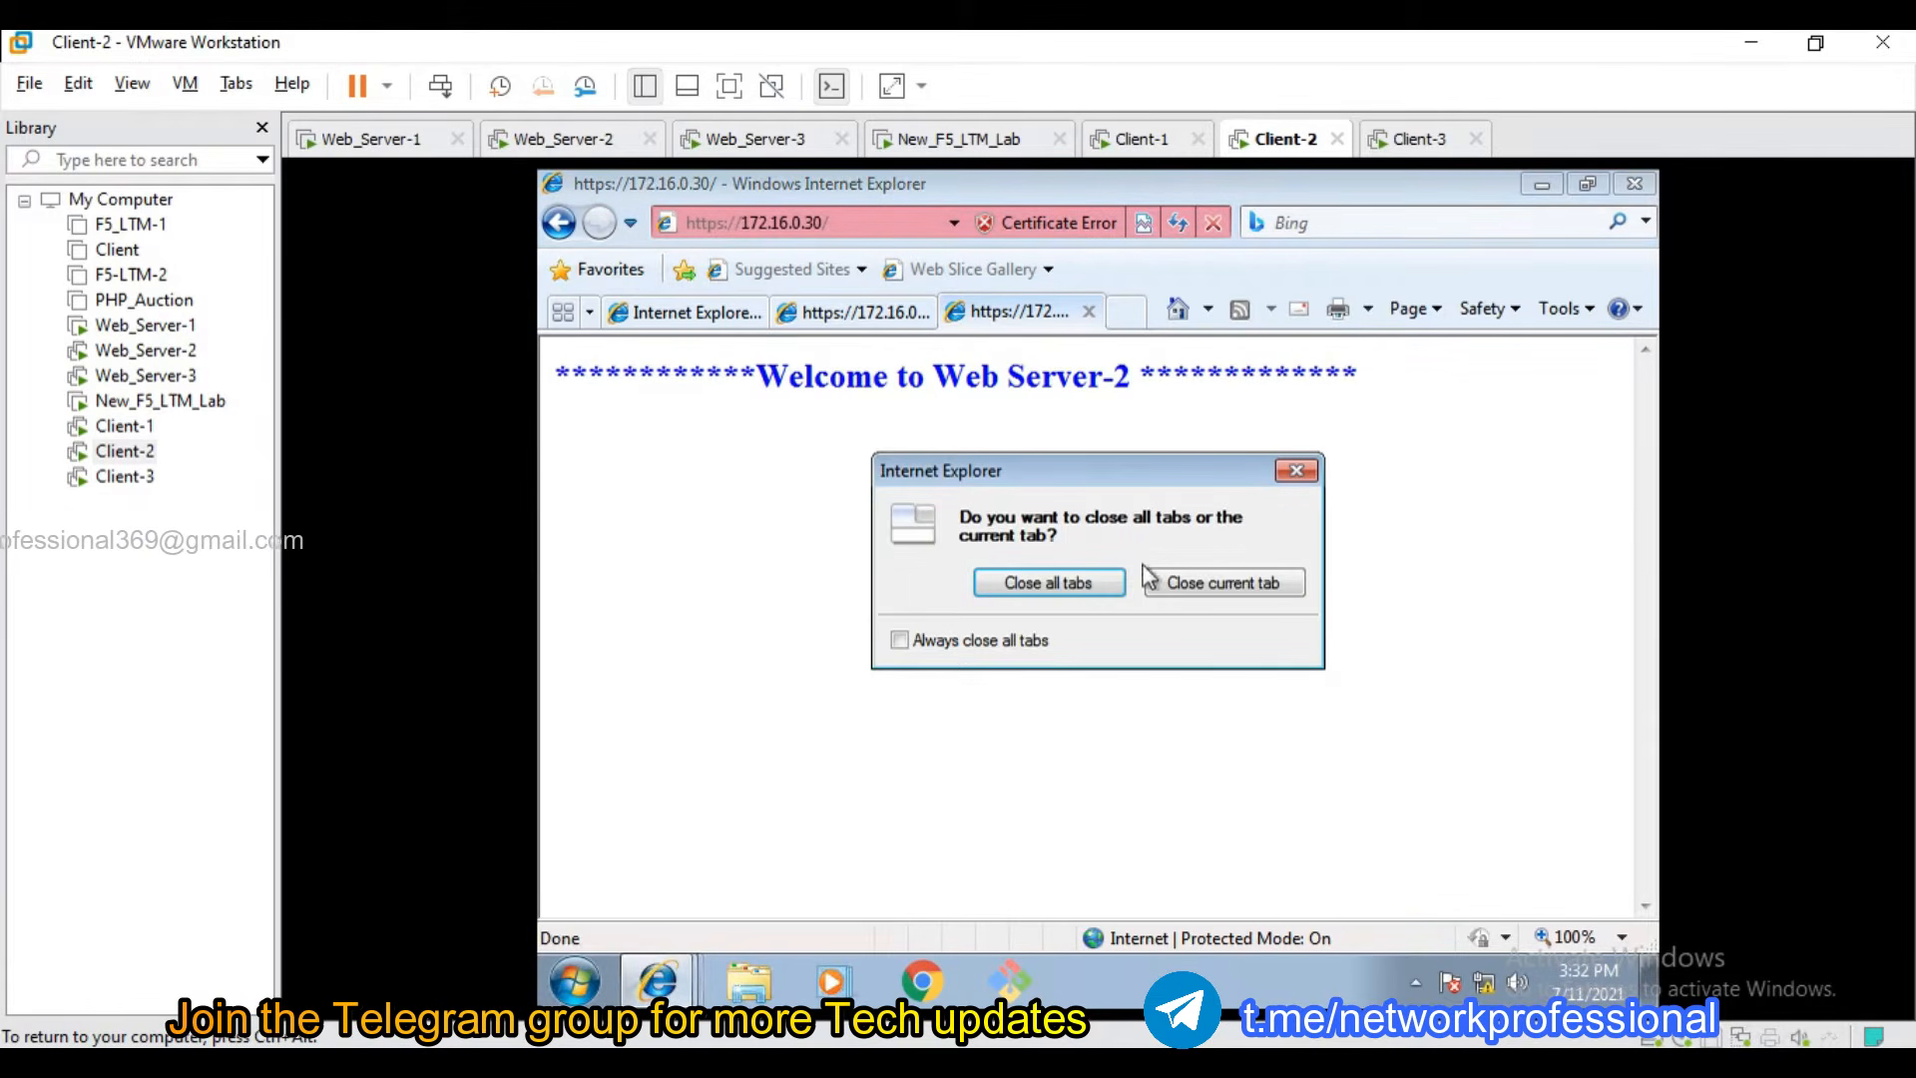
click(1050, 588)
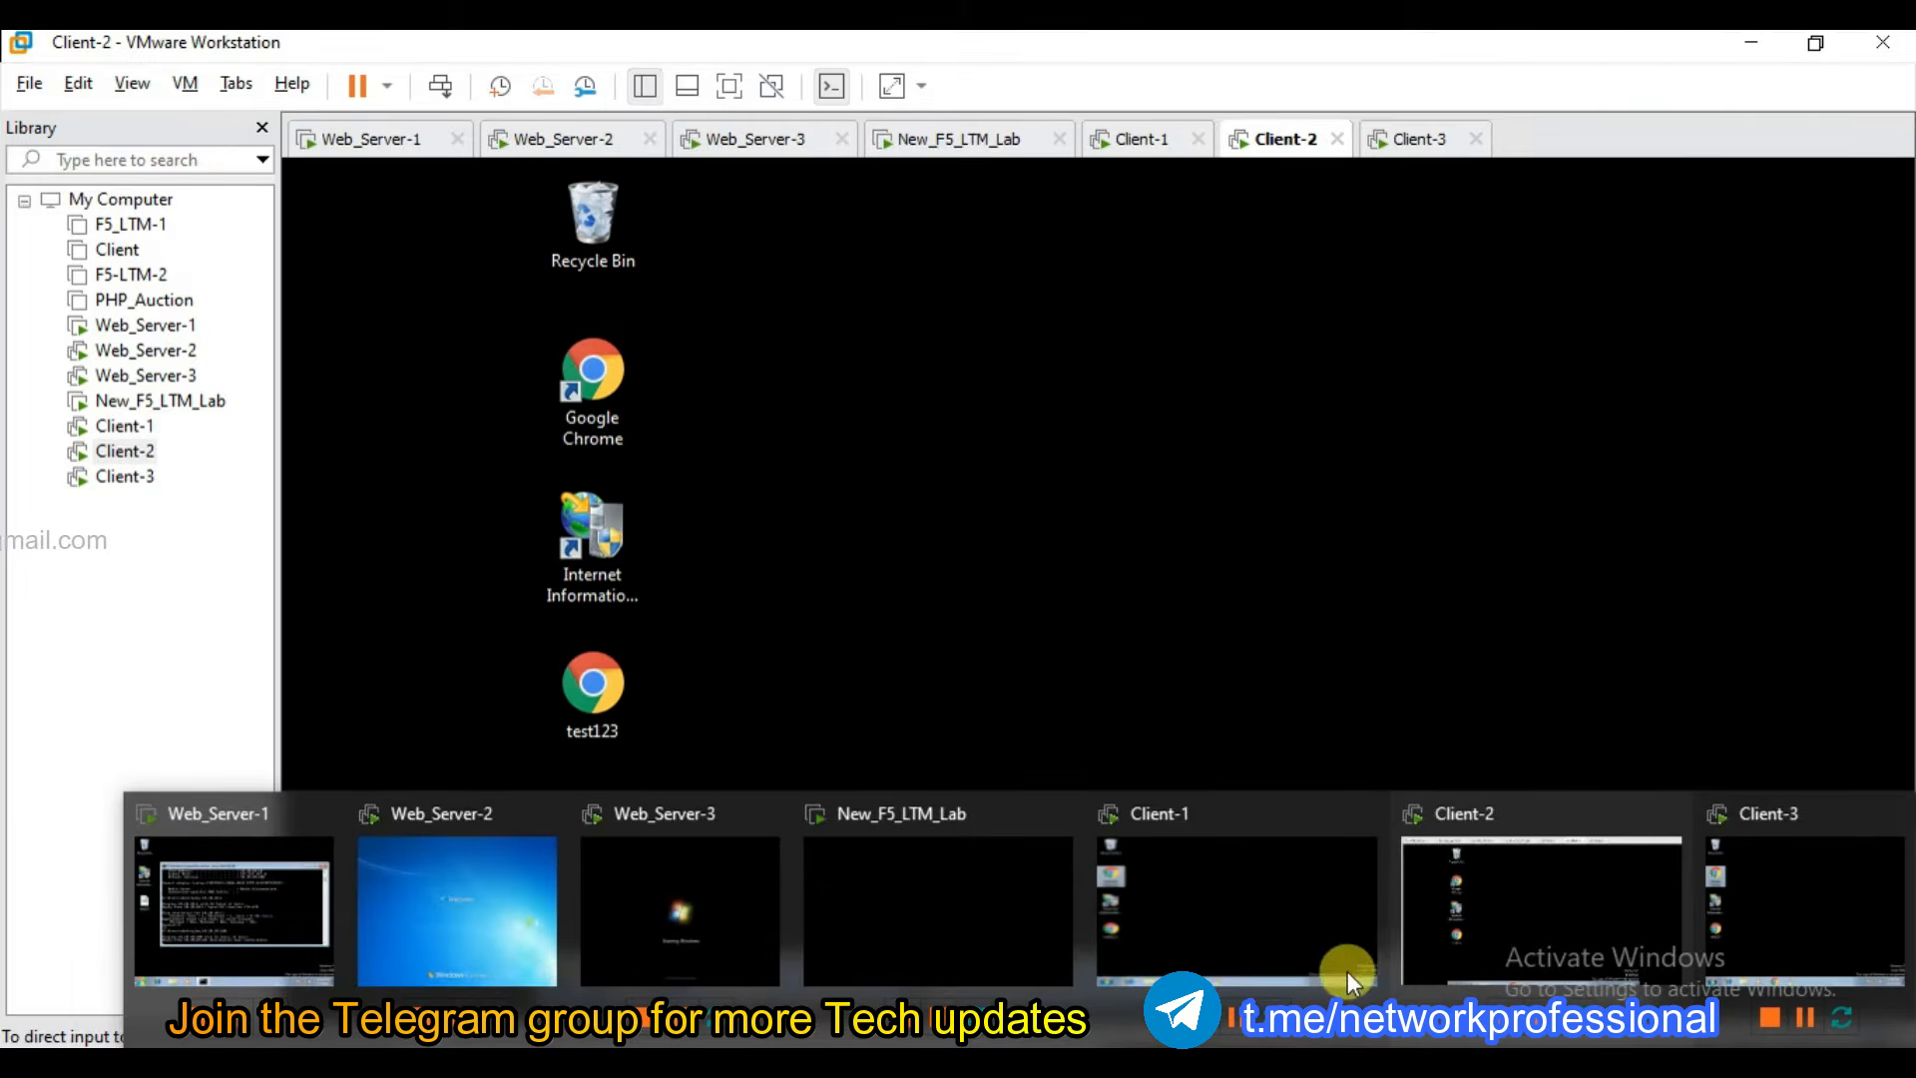
Open the Client-3 virtual machine, launch Internet Explorer there, and dismiss its welcome setup dialog.
mouse_move(1784, 876)
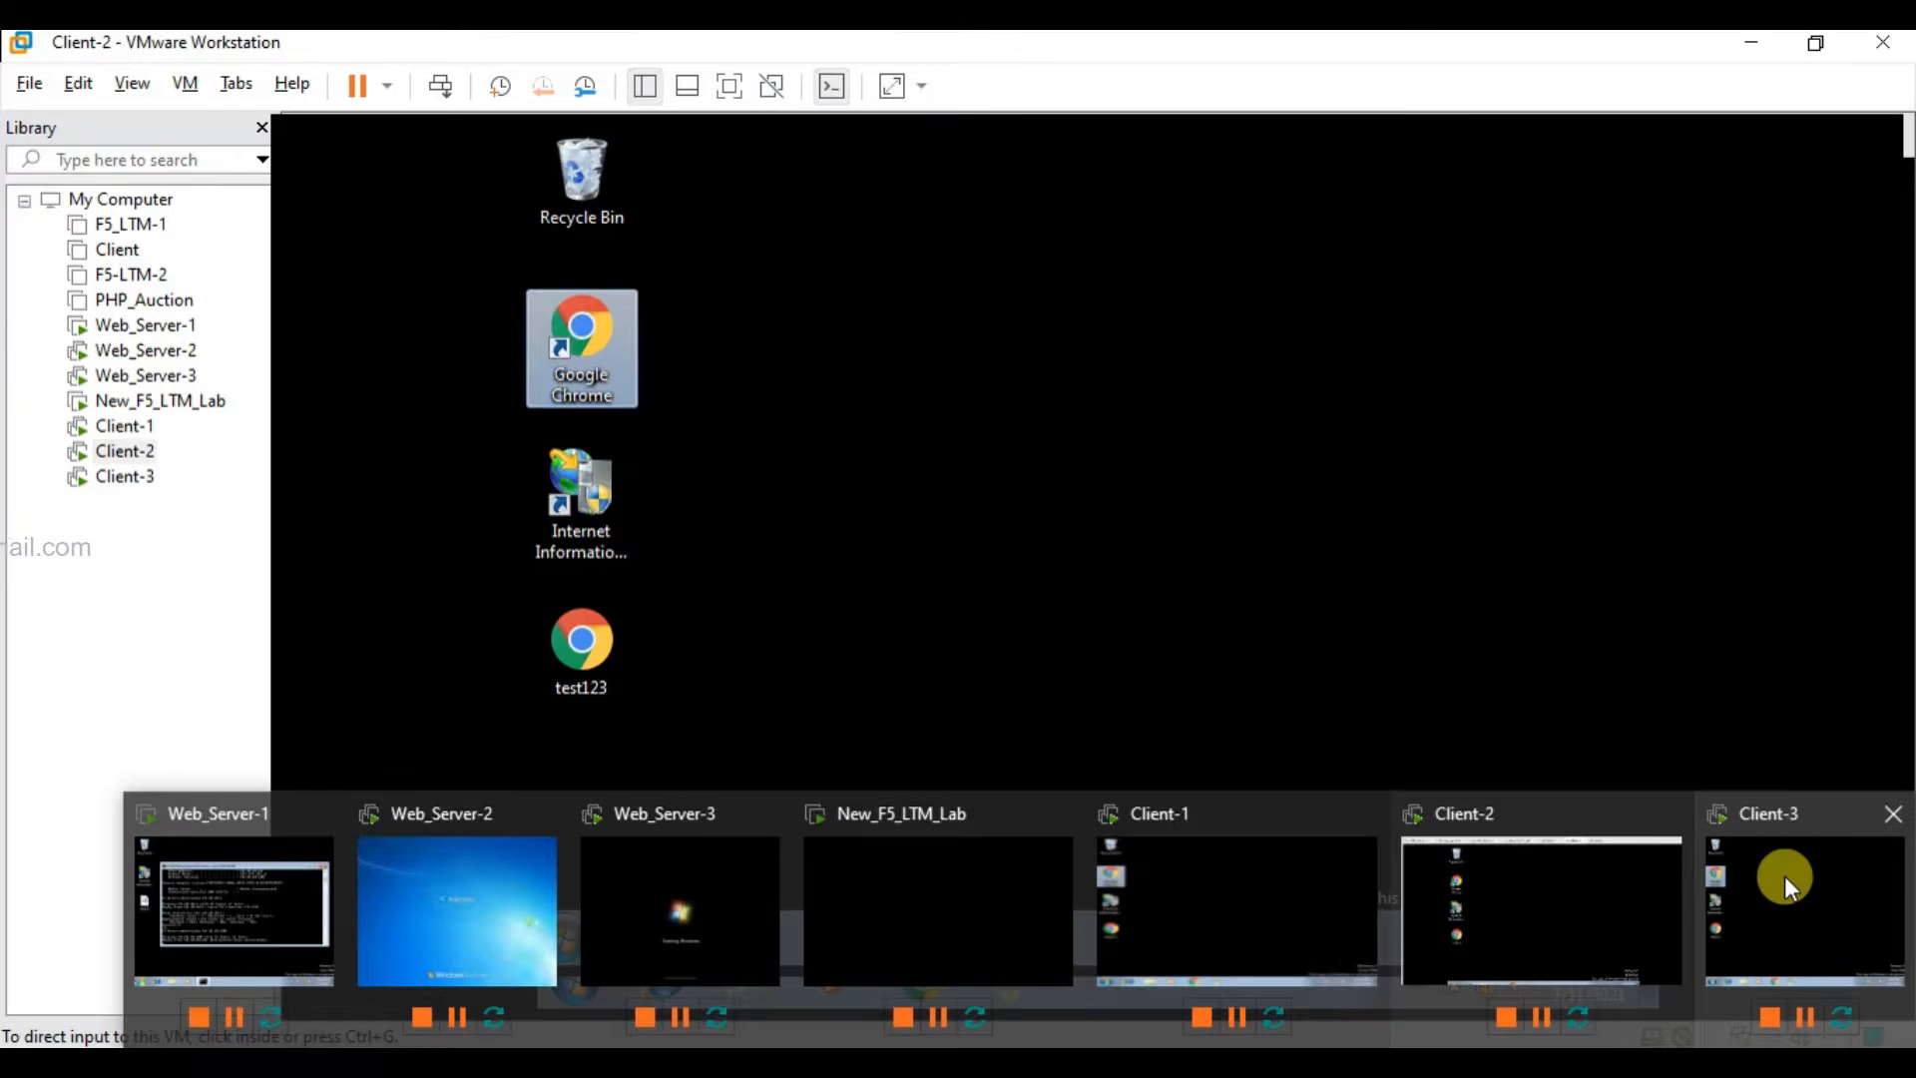
click(140, 487)
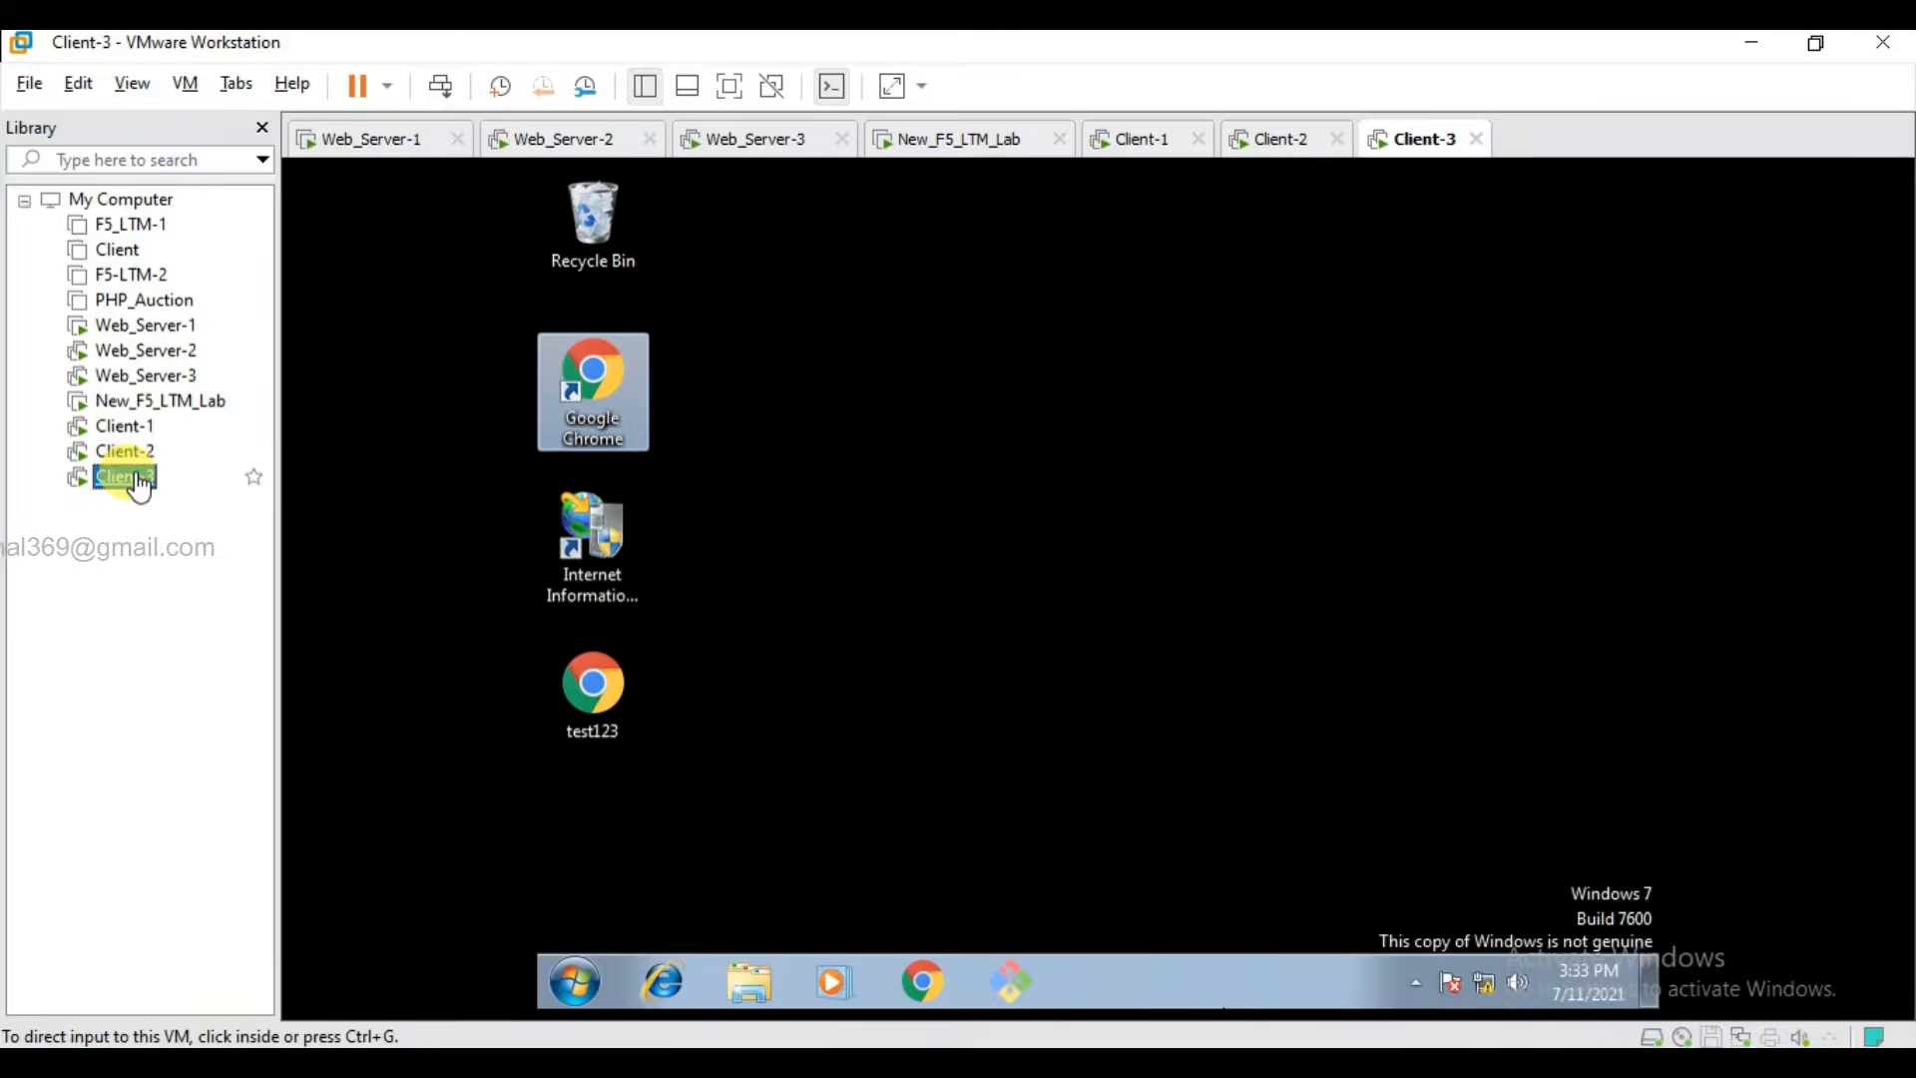
click(662, 991)
key(ctrl+alt)
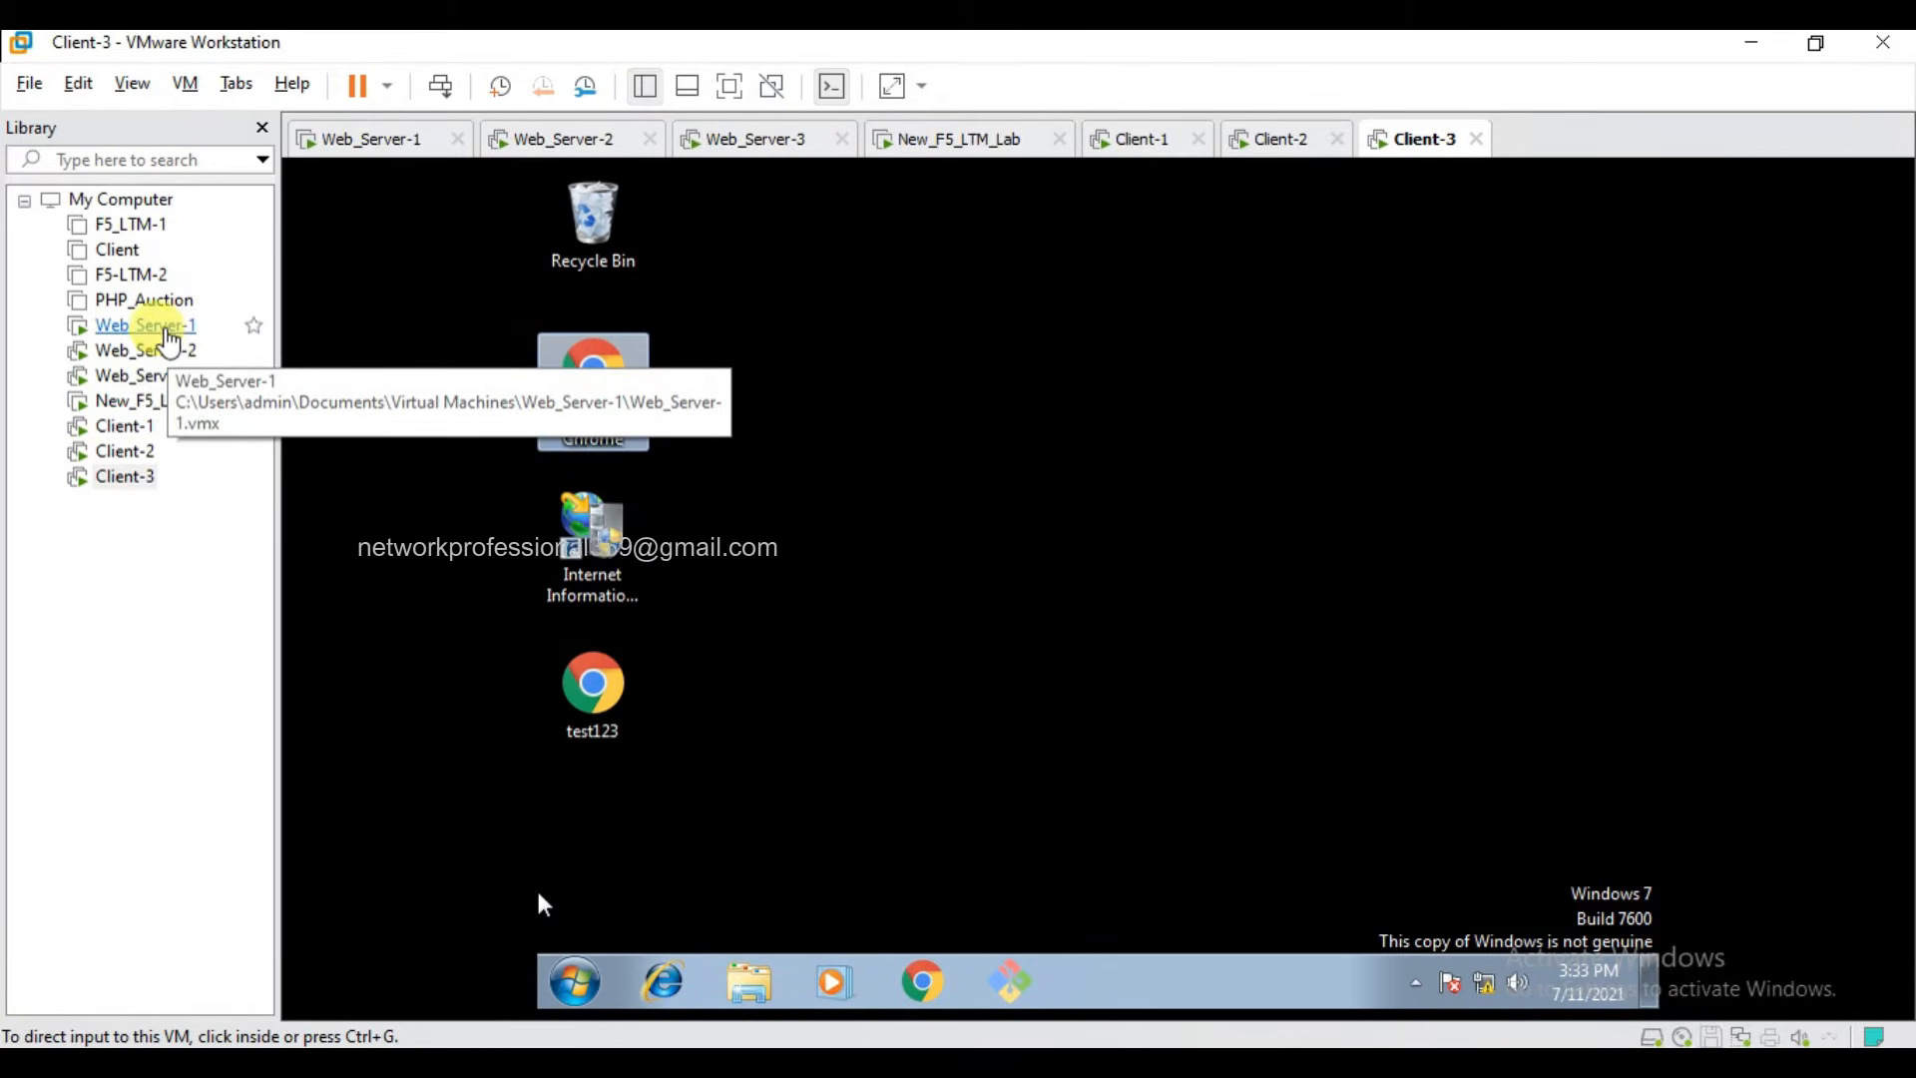
click(514, 552)
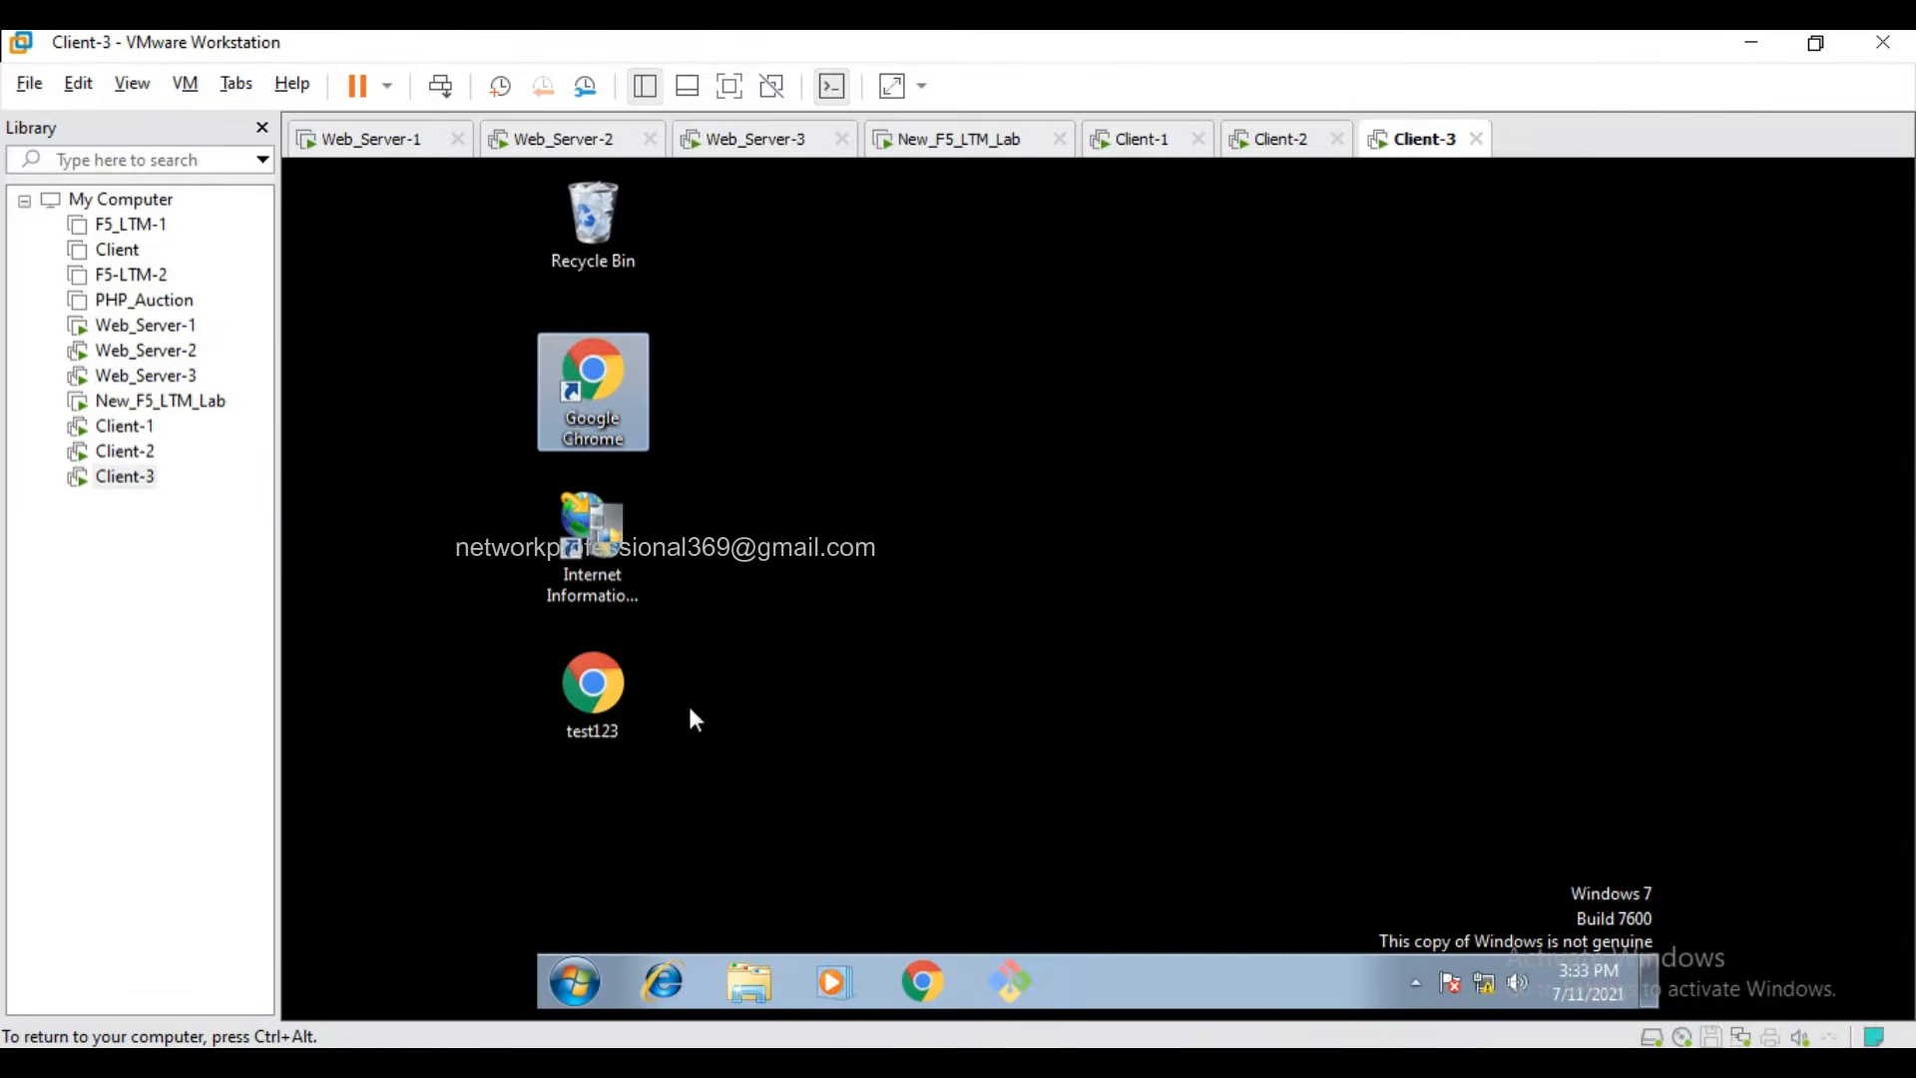
click(664, 983)
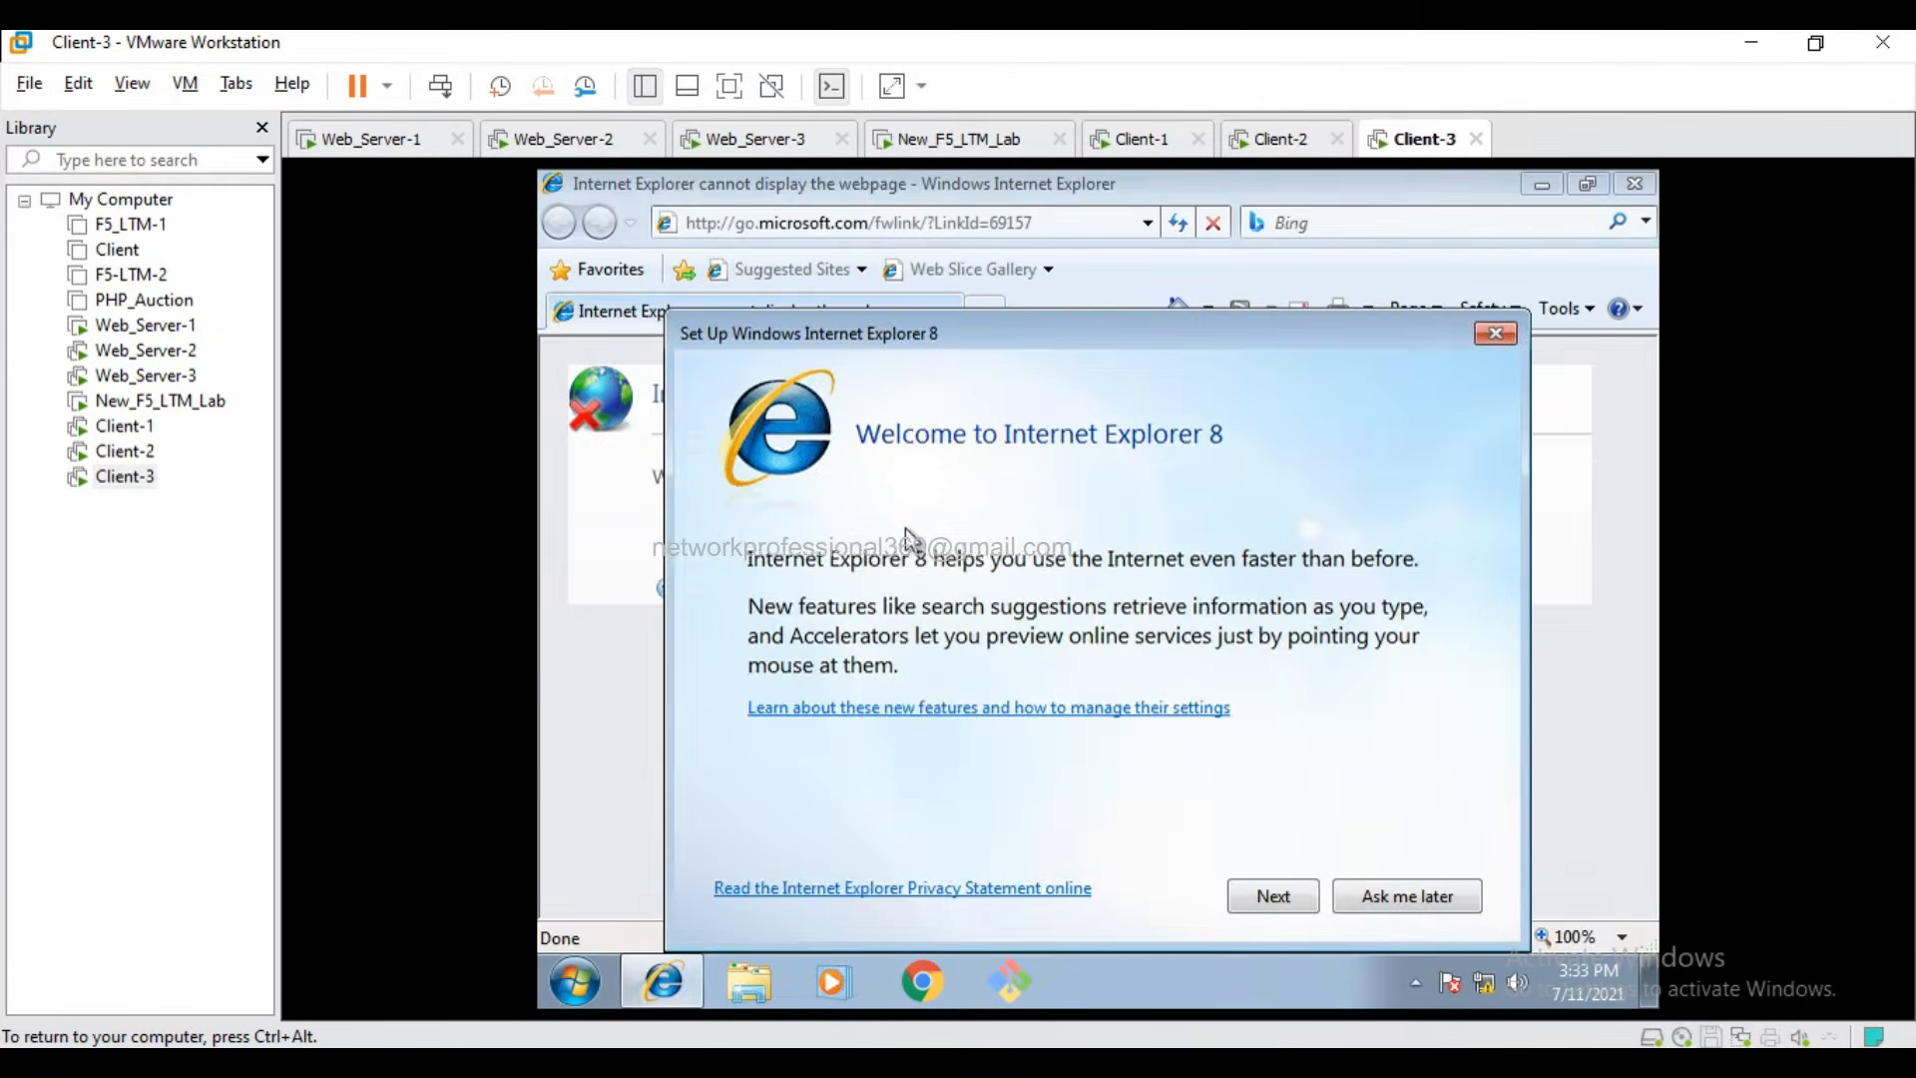
click(1497, 333)
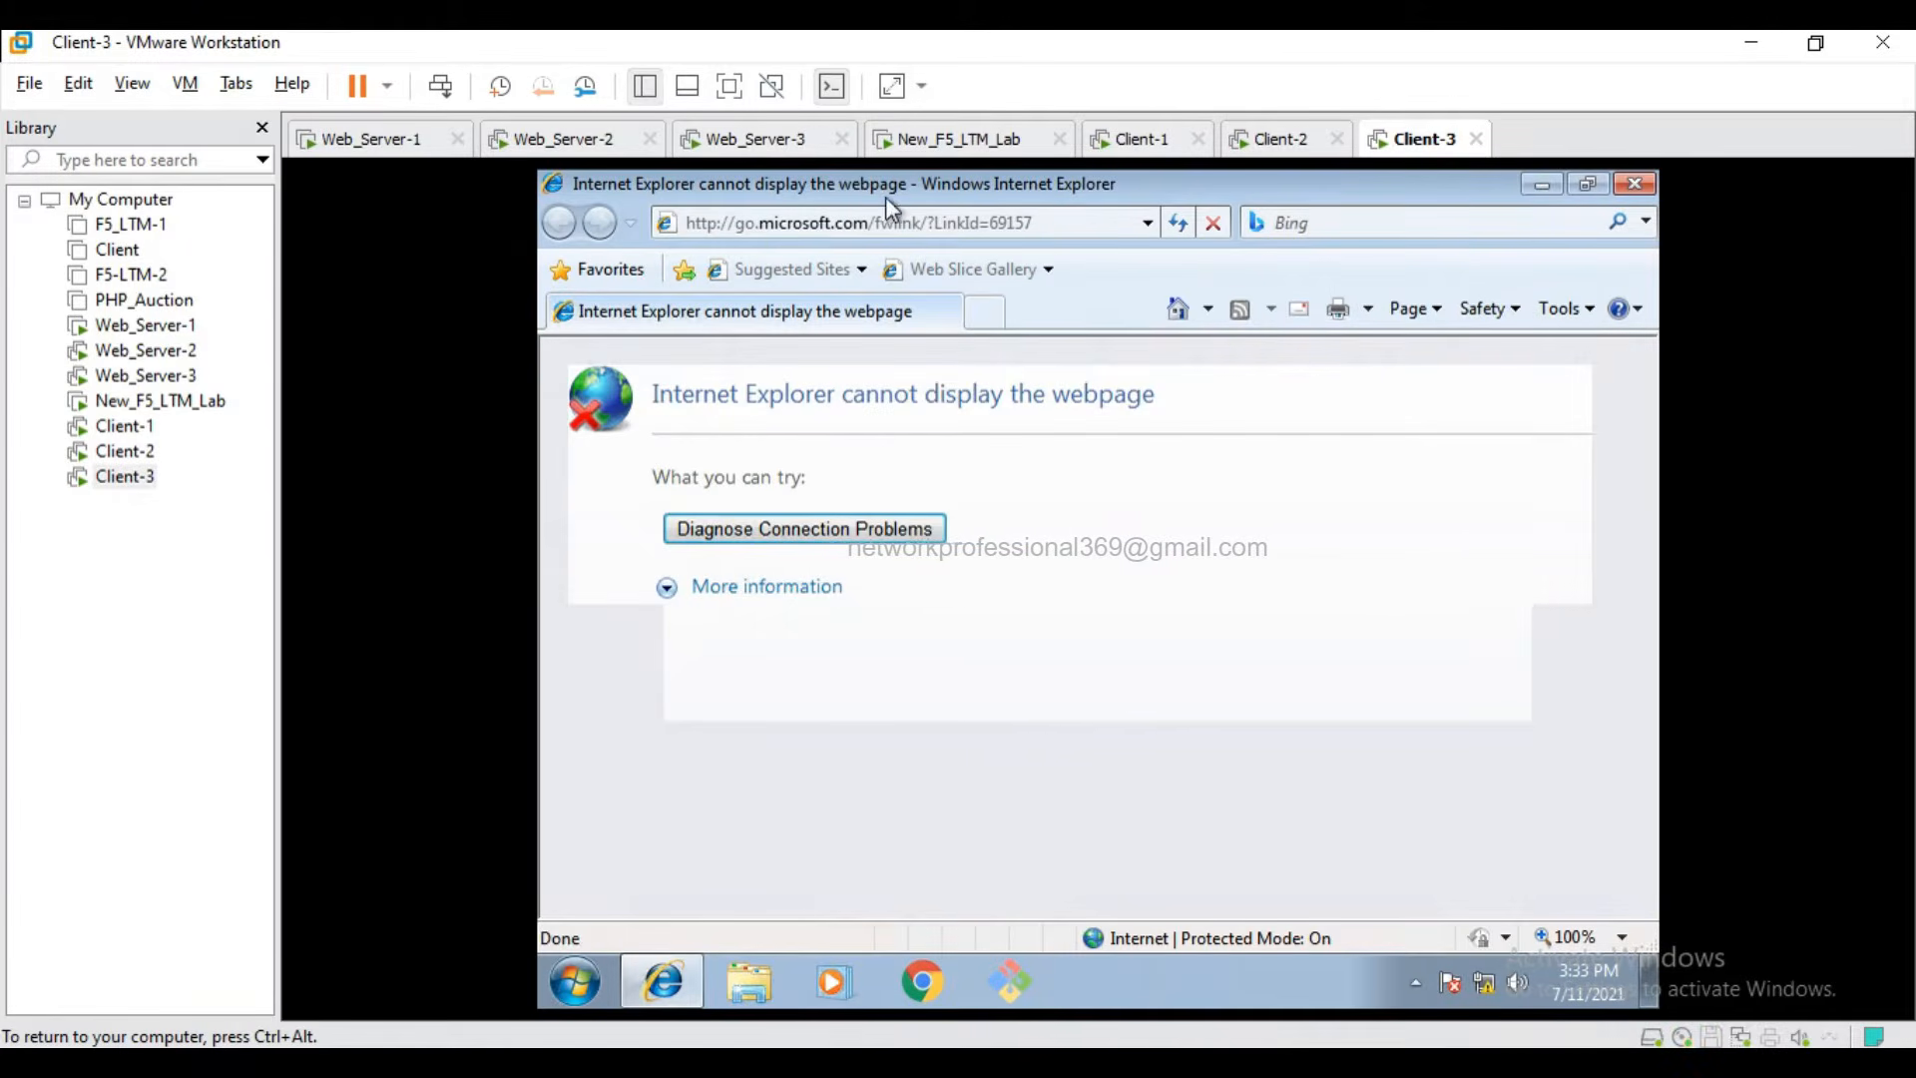
click(900, 224)
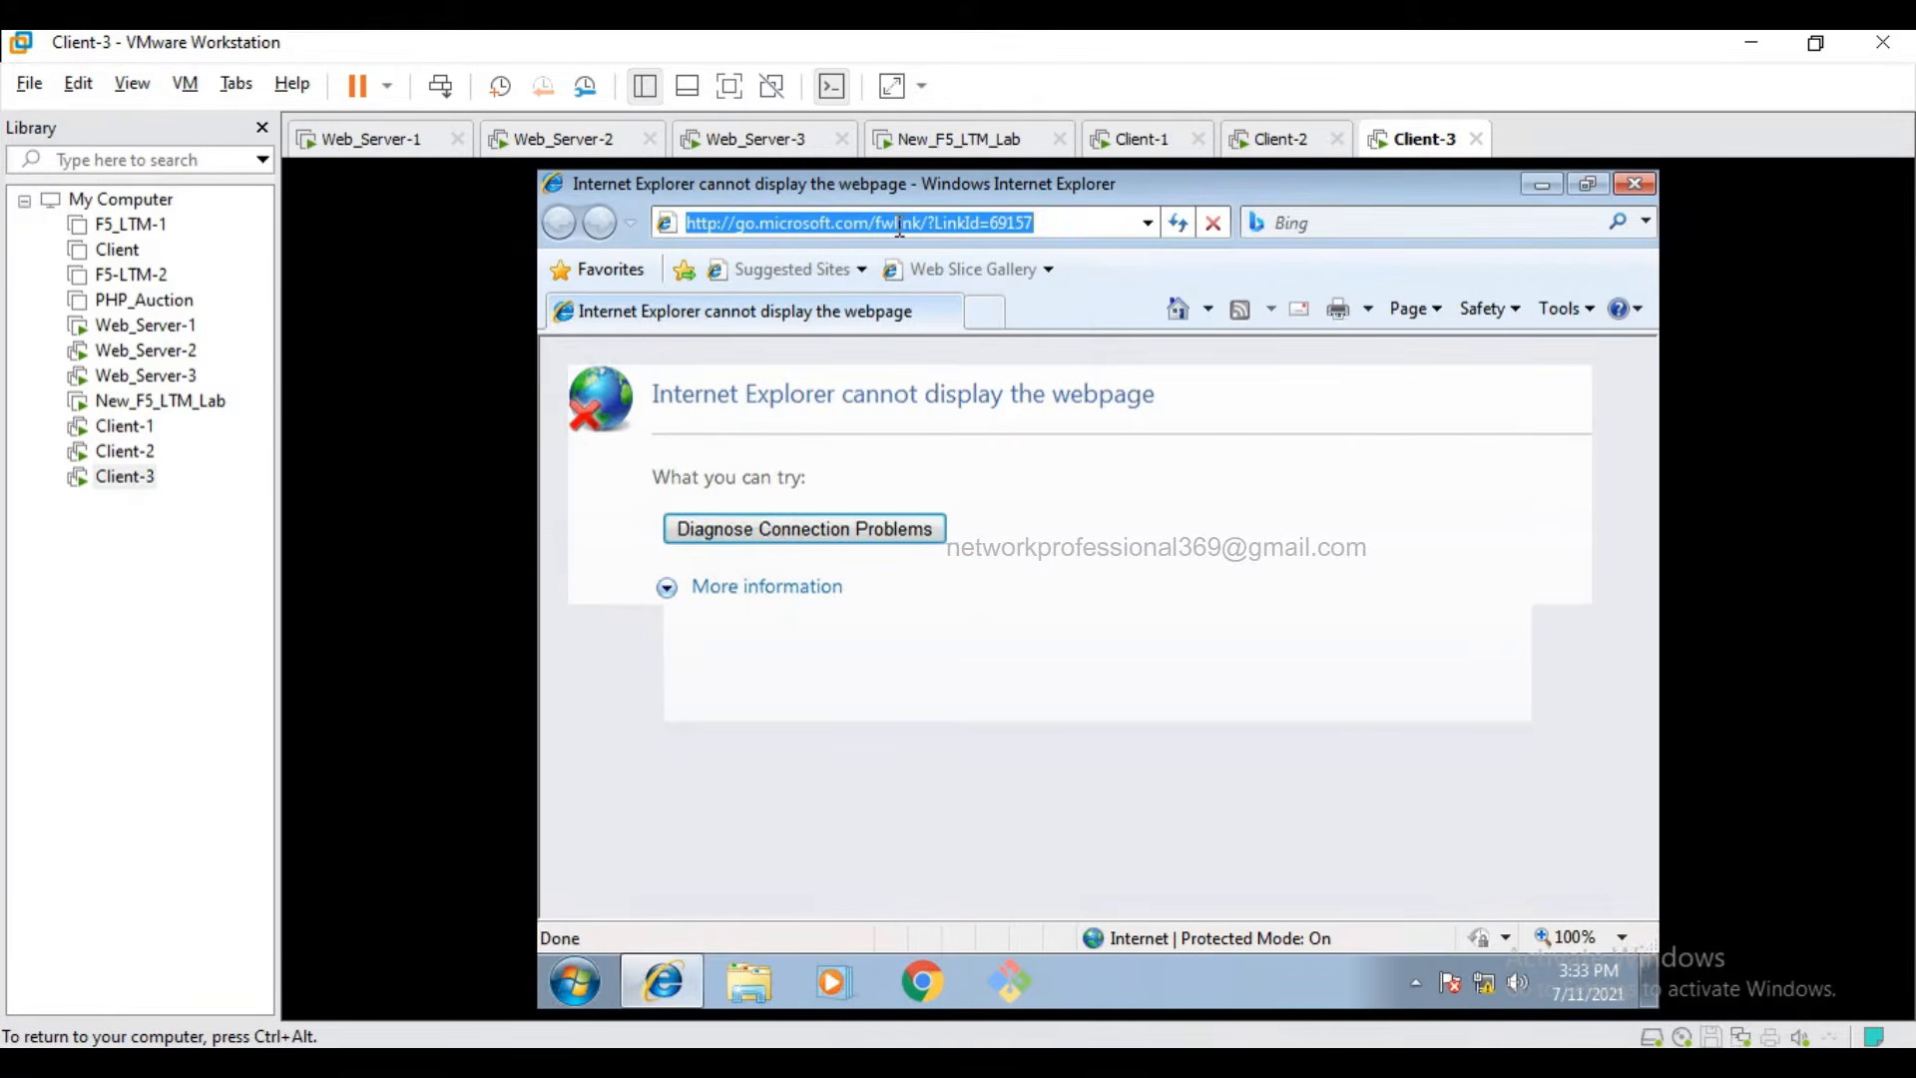
text(17)
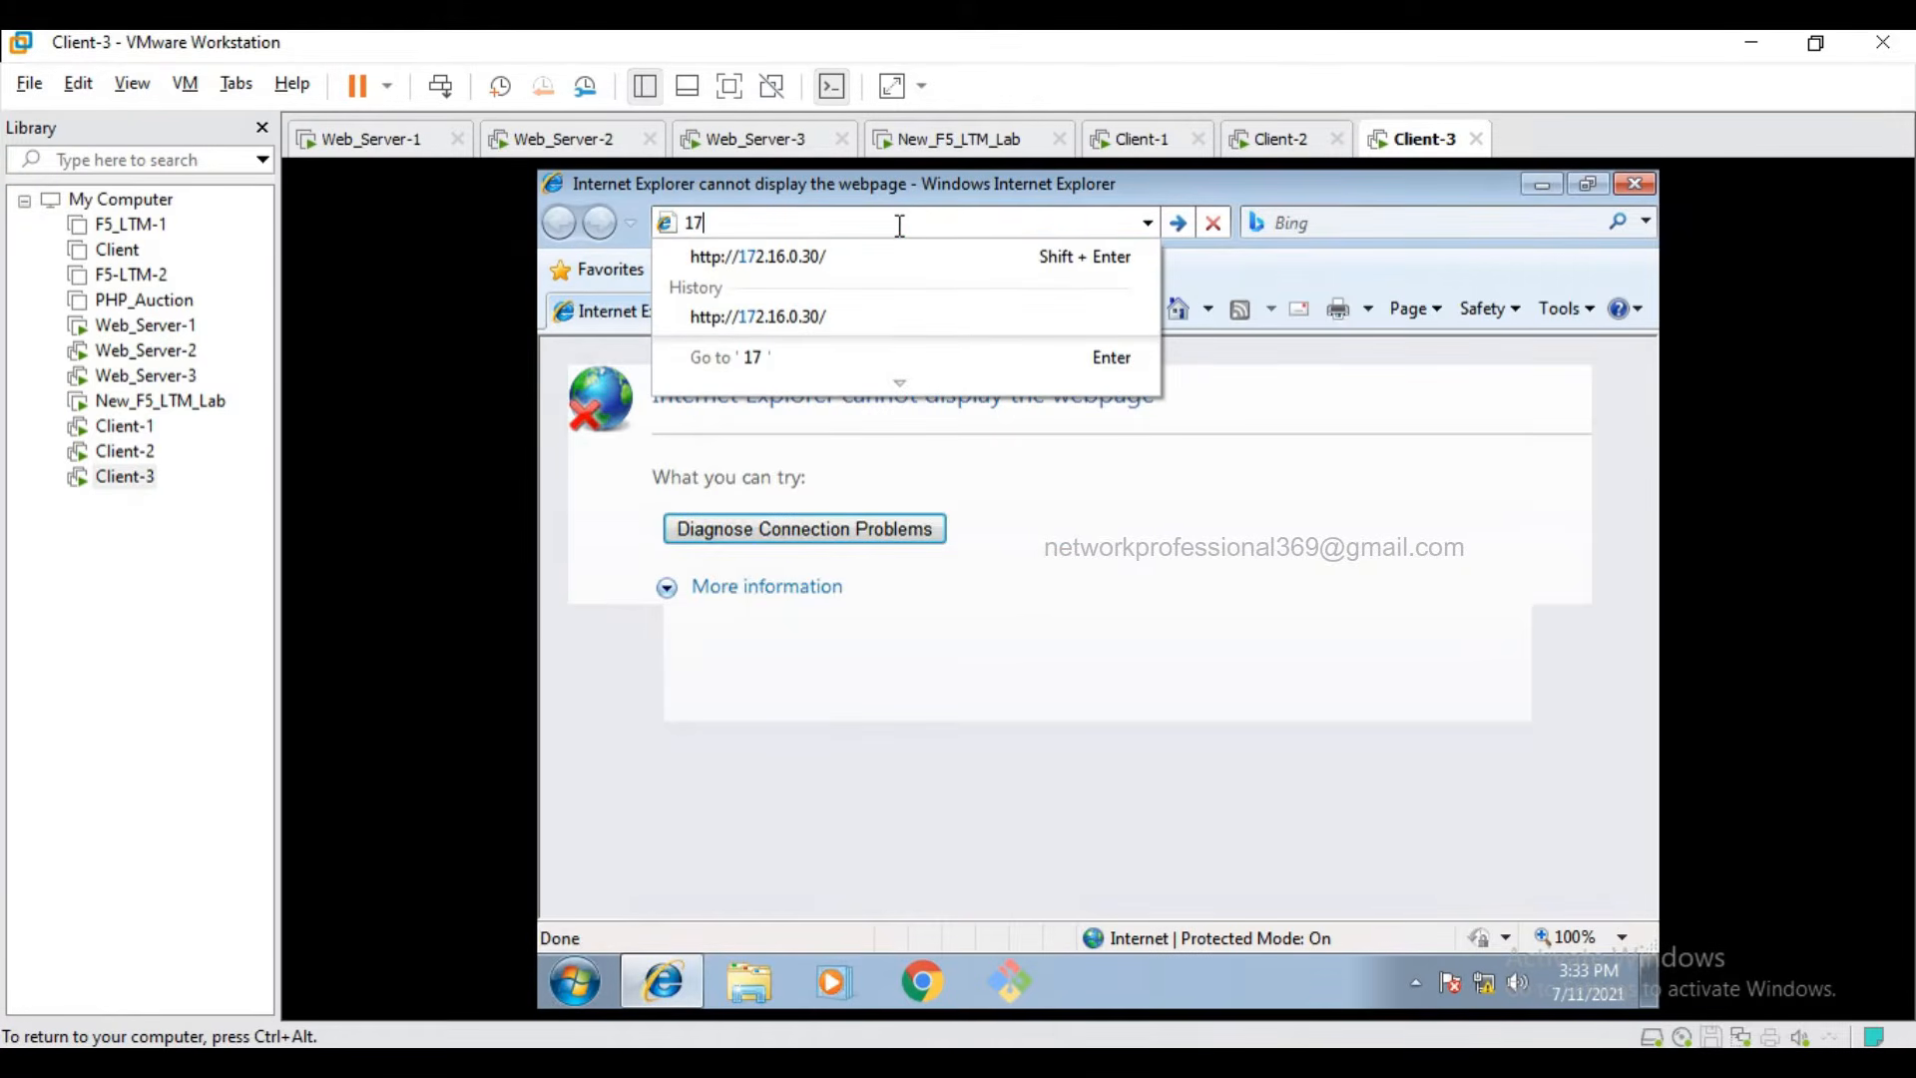
key(Down)
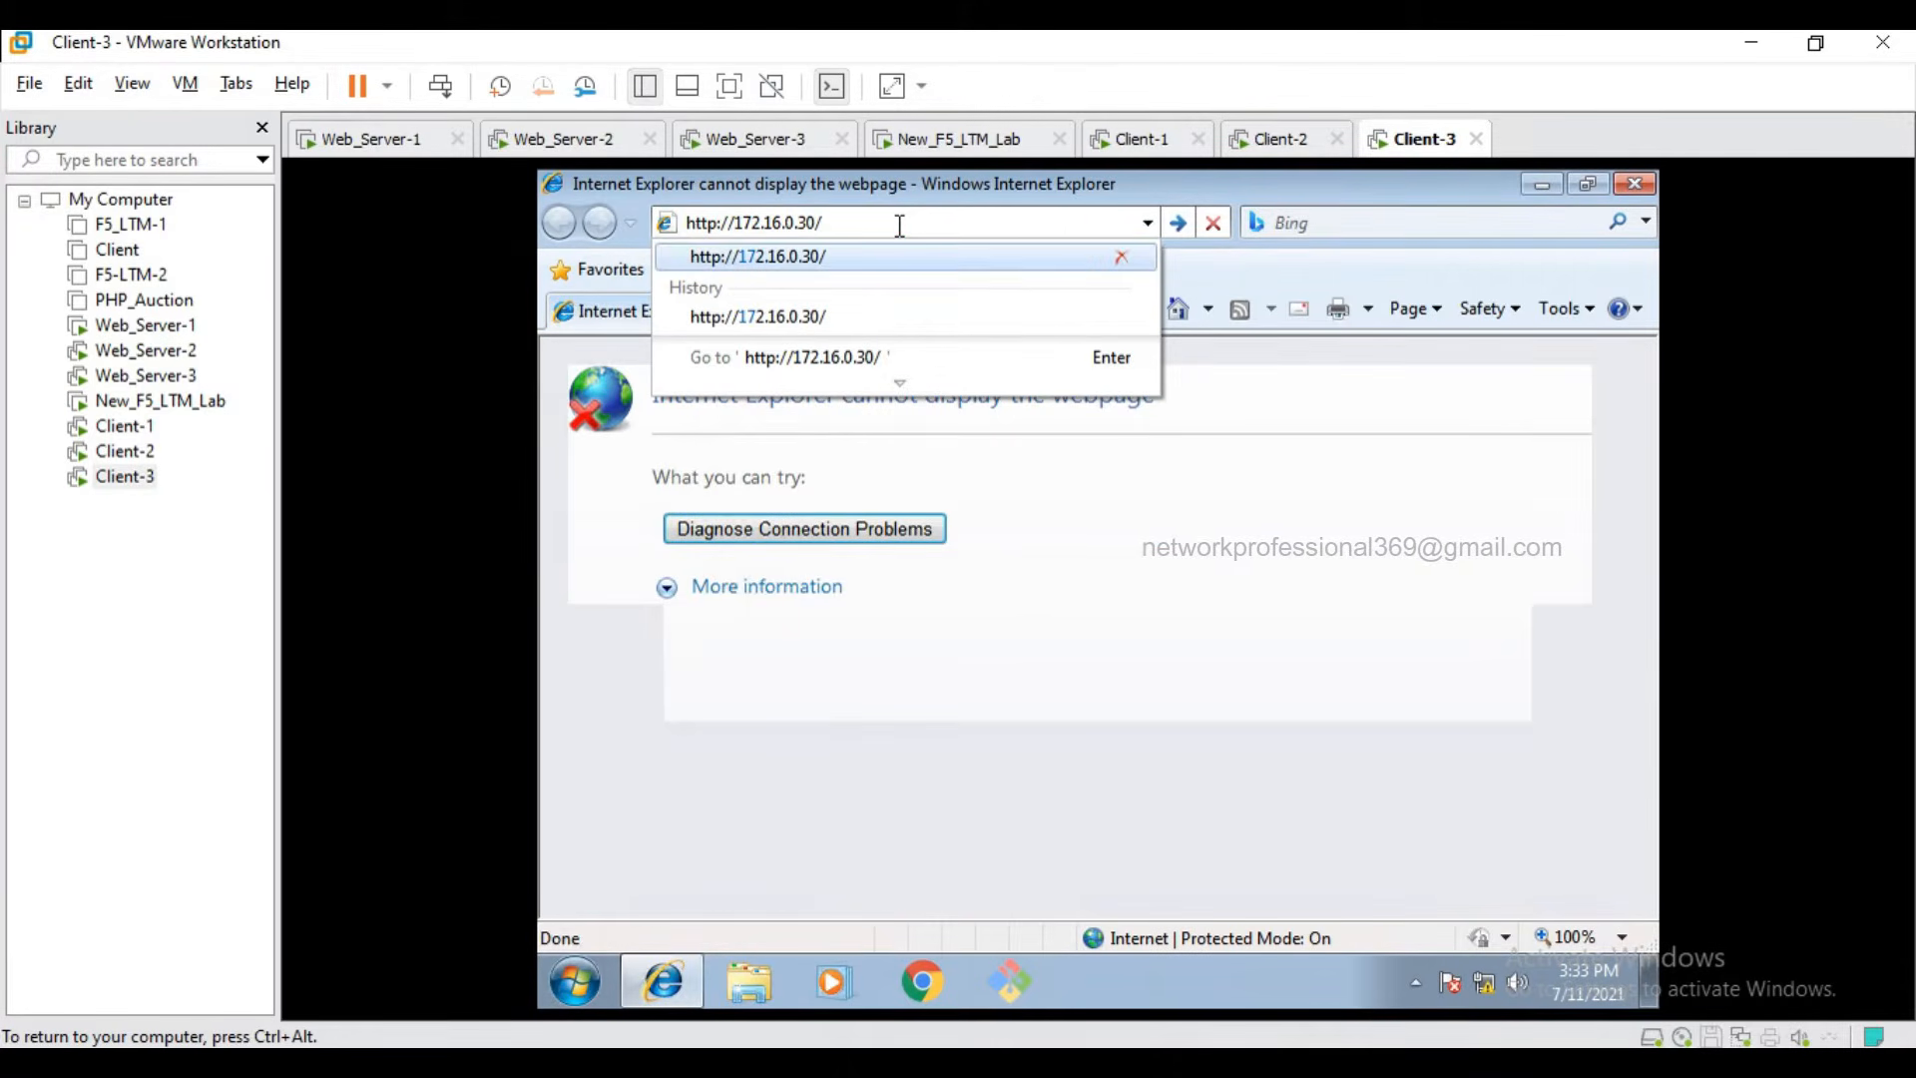
key(Return)
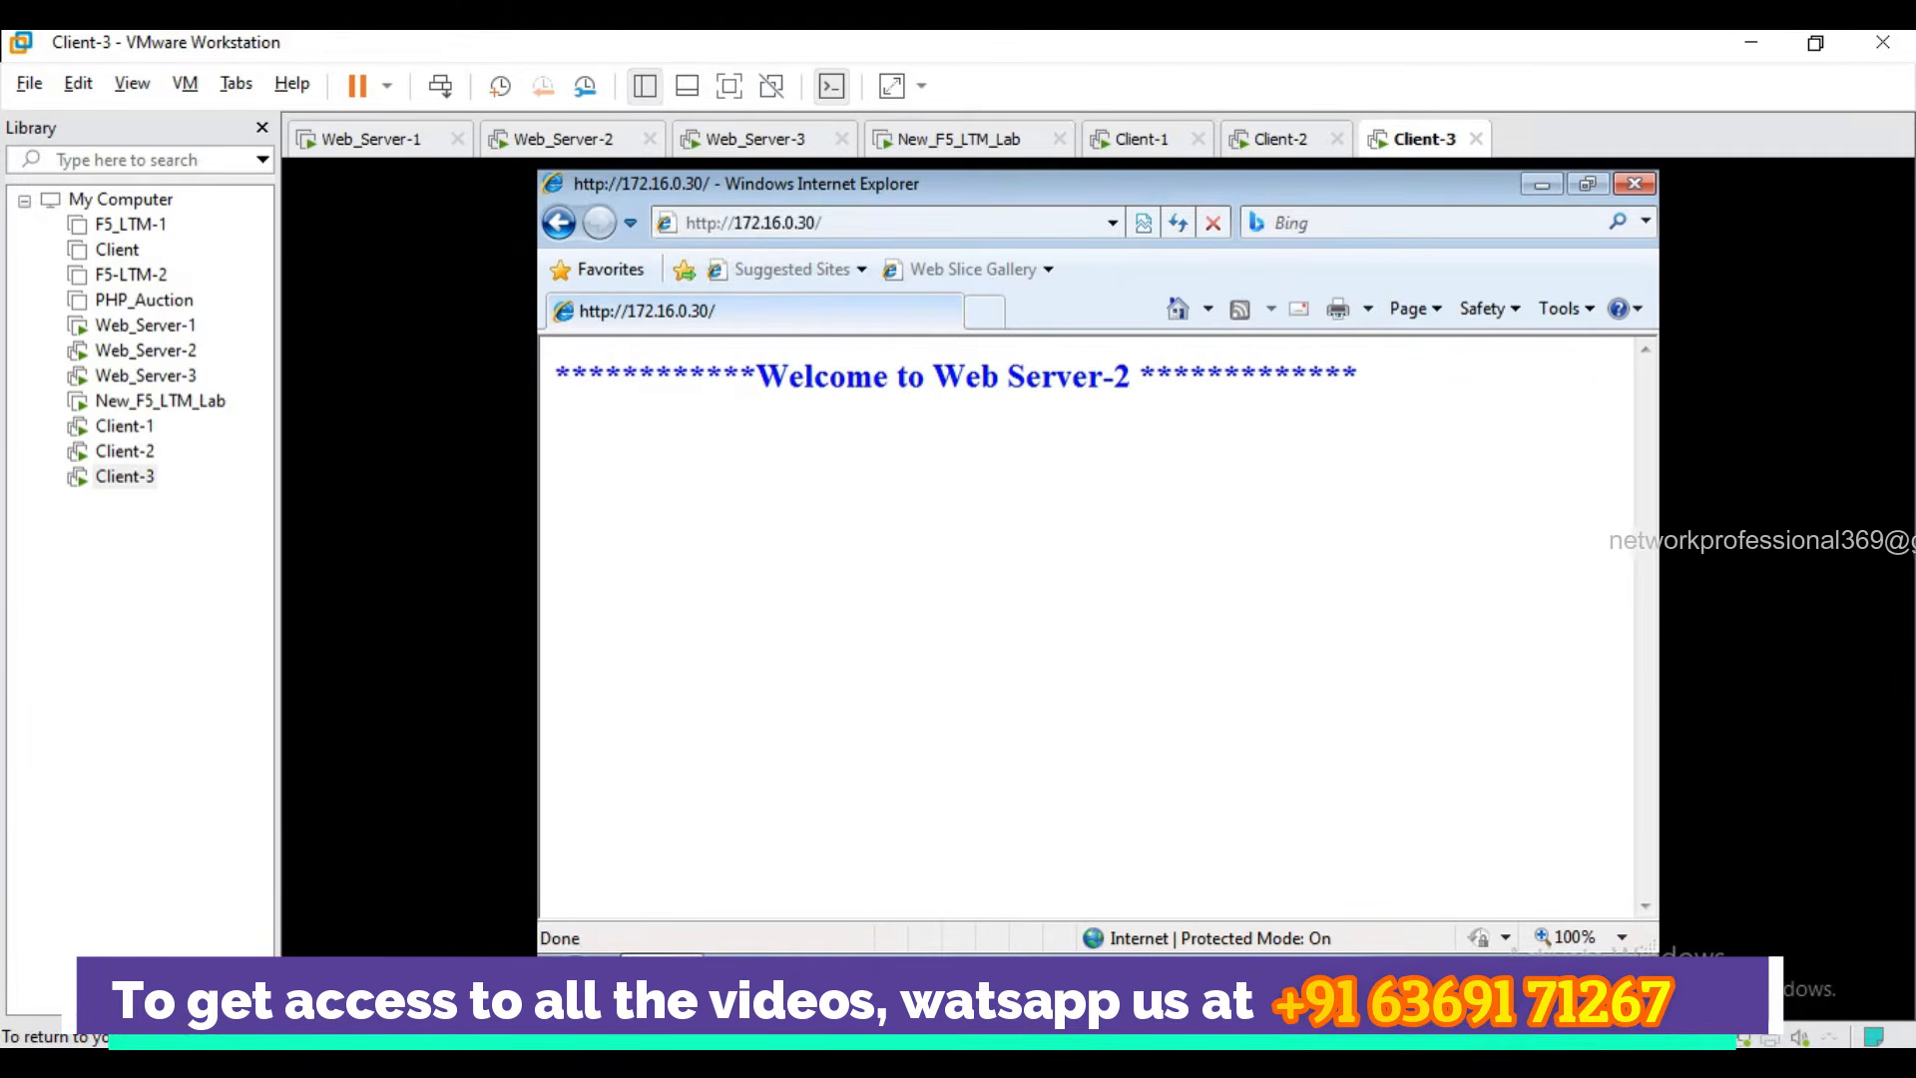
Switch to GNS3 and stop the packet captures on the Cloud1–Hub1 and Cloud2–Hub2 links.
mouse_move(1316, 1031)
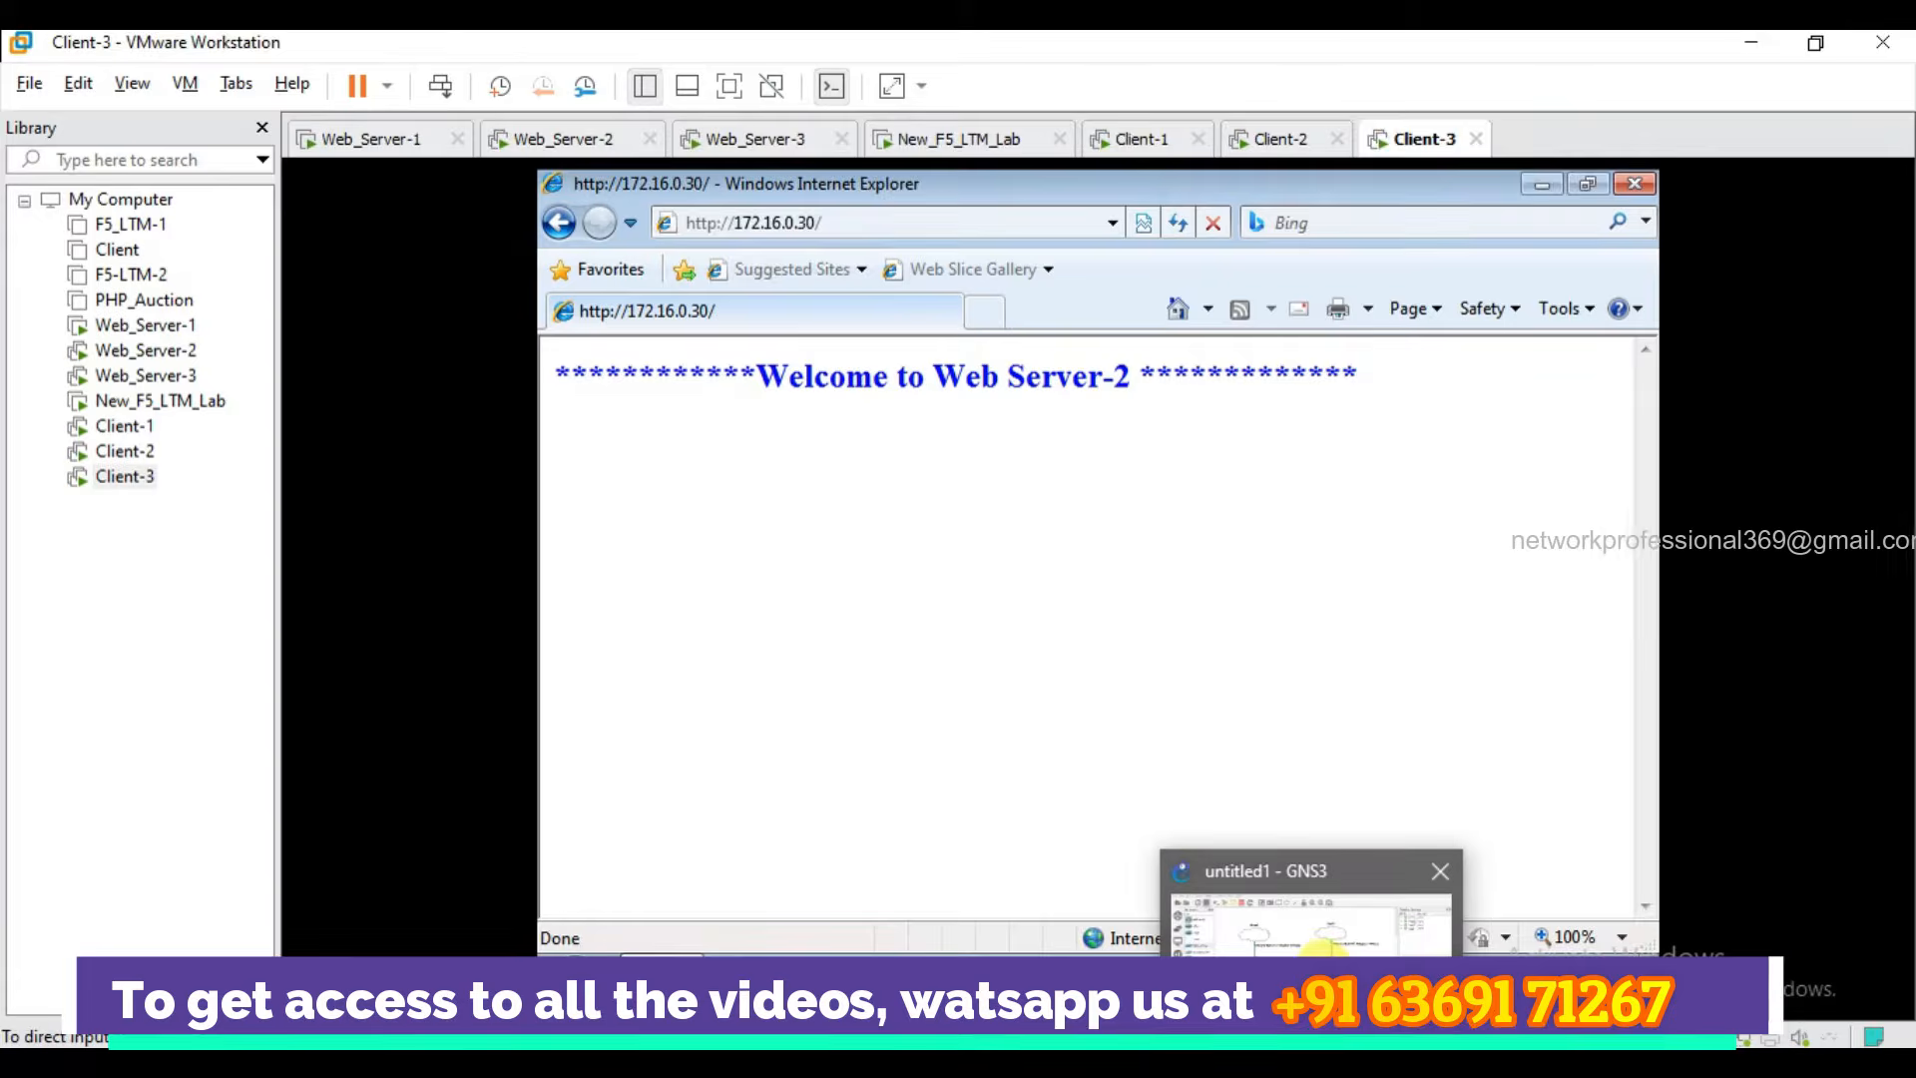
click(1325, 948)
right_click(572, 499)
click(609, 512)
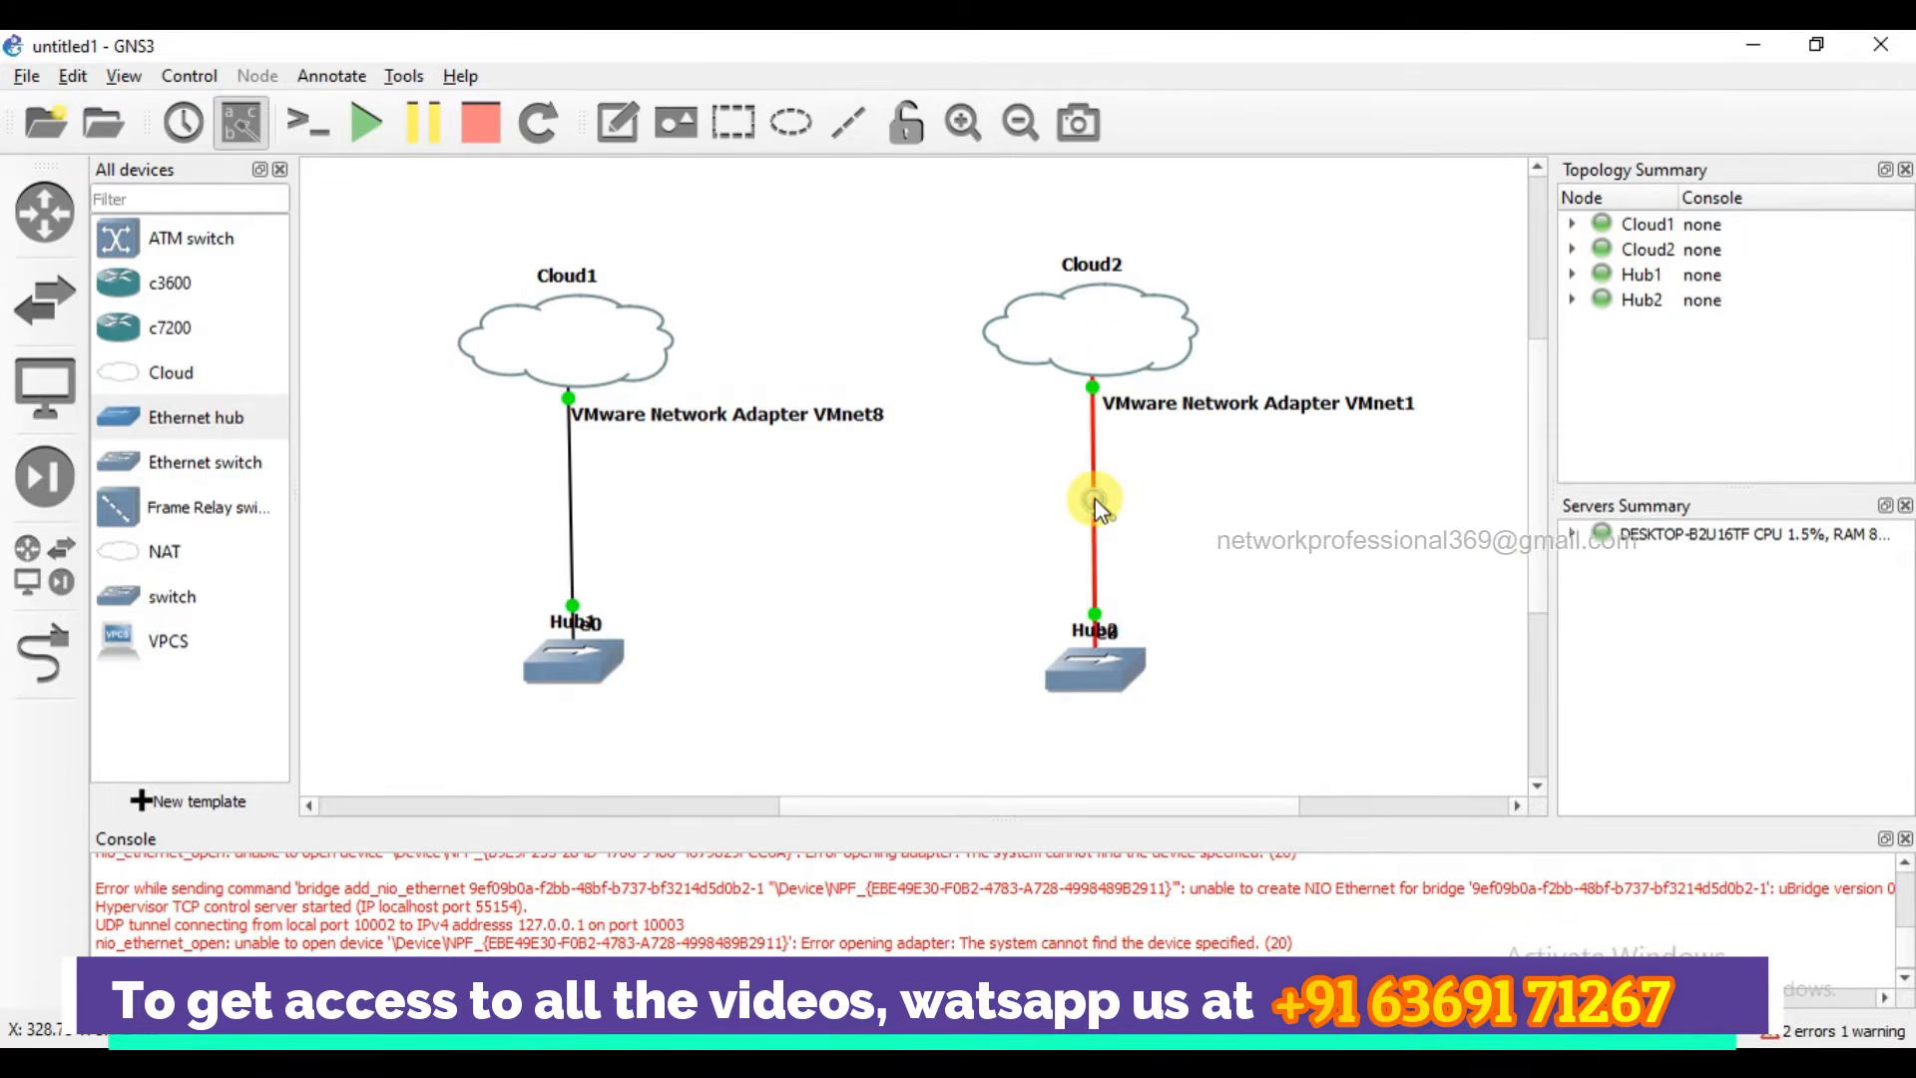
right_click(1098, 509)
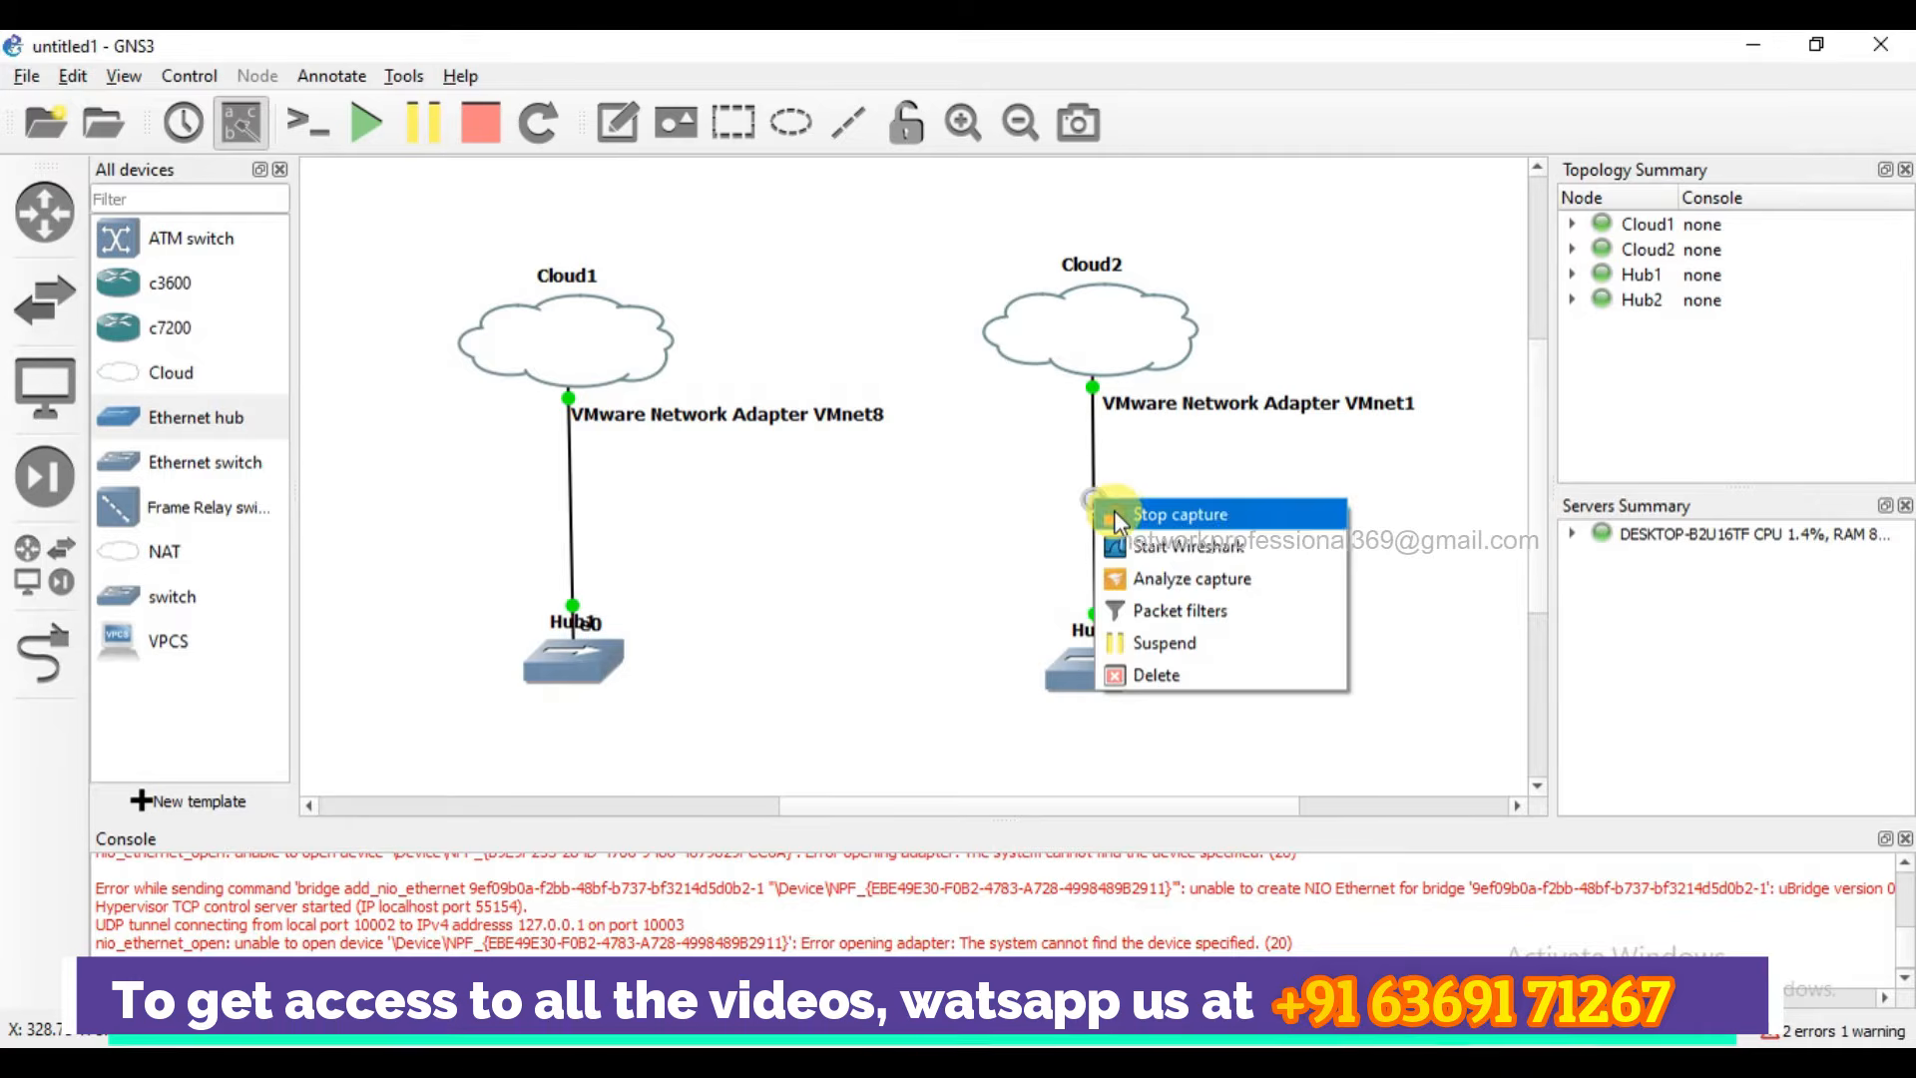
click(1110, 513)
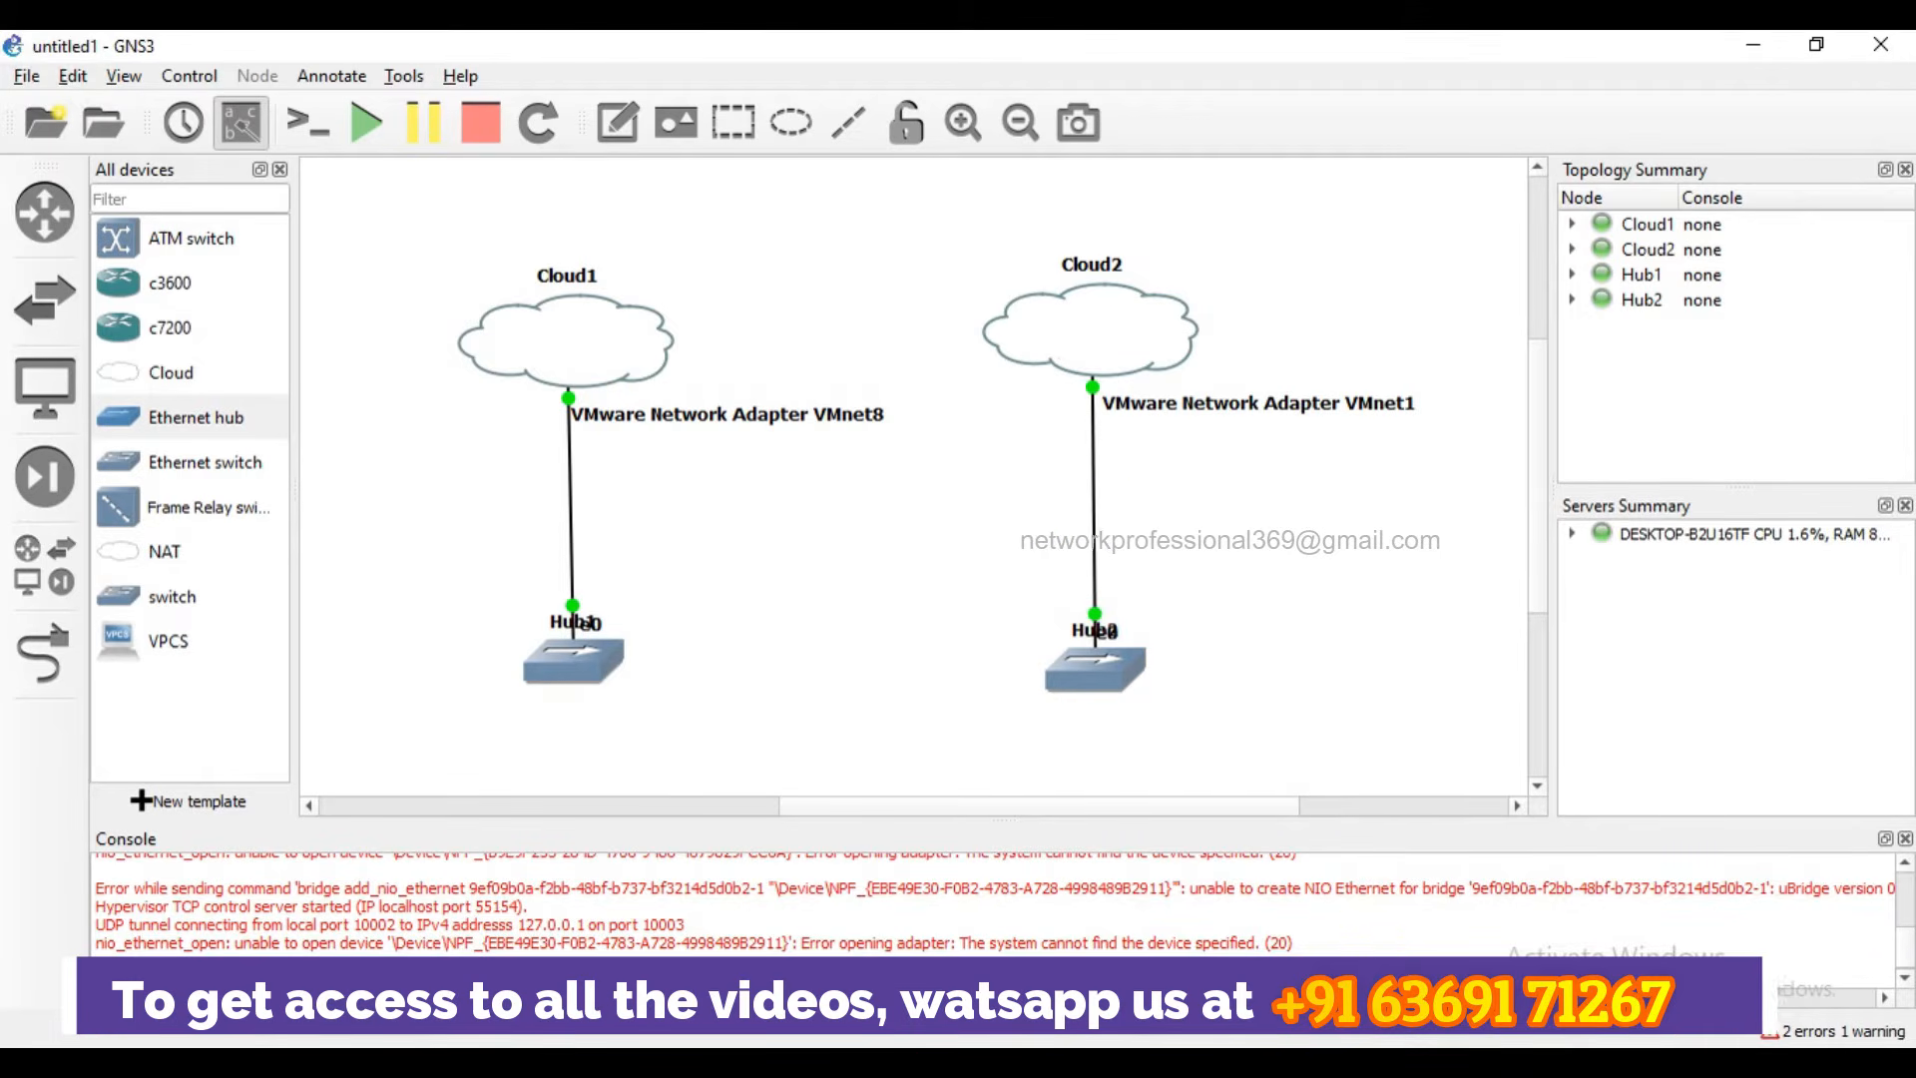
Bring up the stopped Cloud1 and Cloud2 captures in Wireshark and narrow the Cloud2 capture window.
mouse_move(1378, 1062)
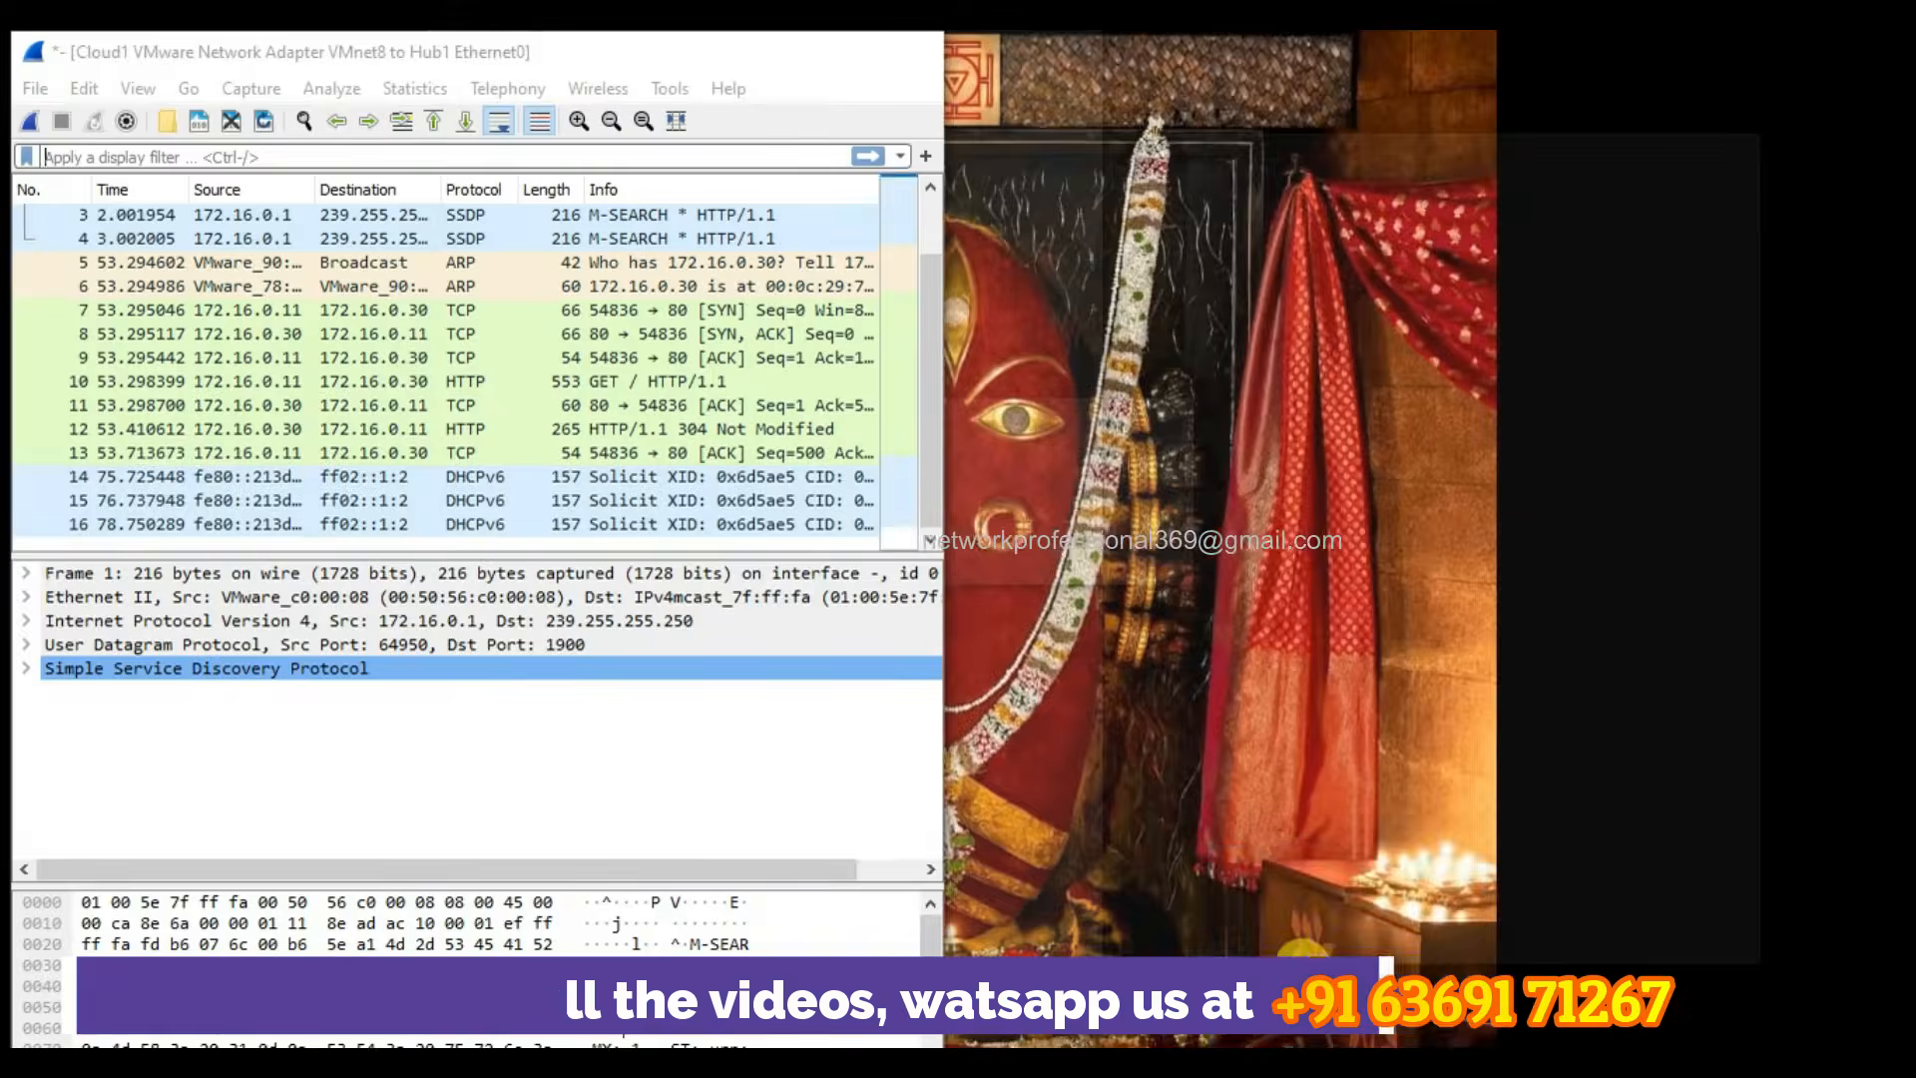
click(1286, 916)
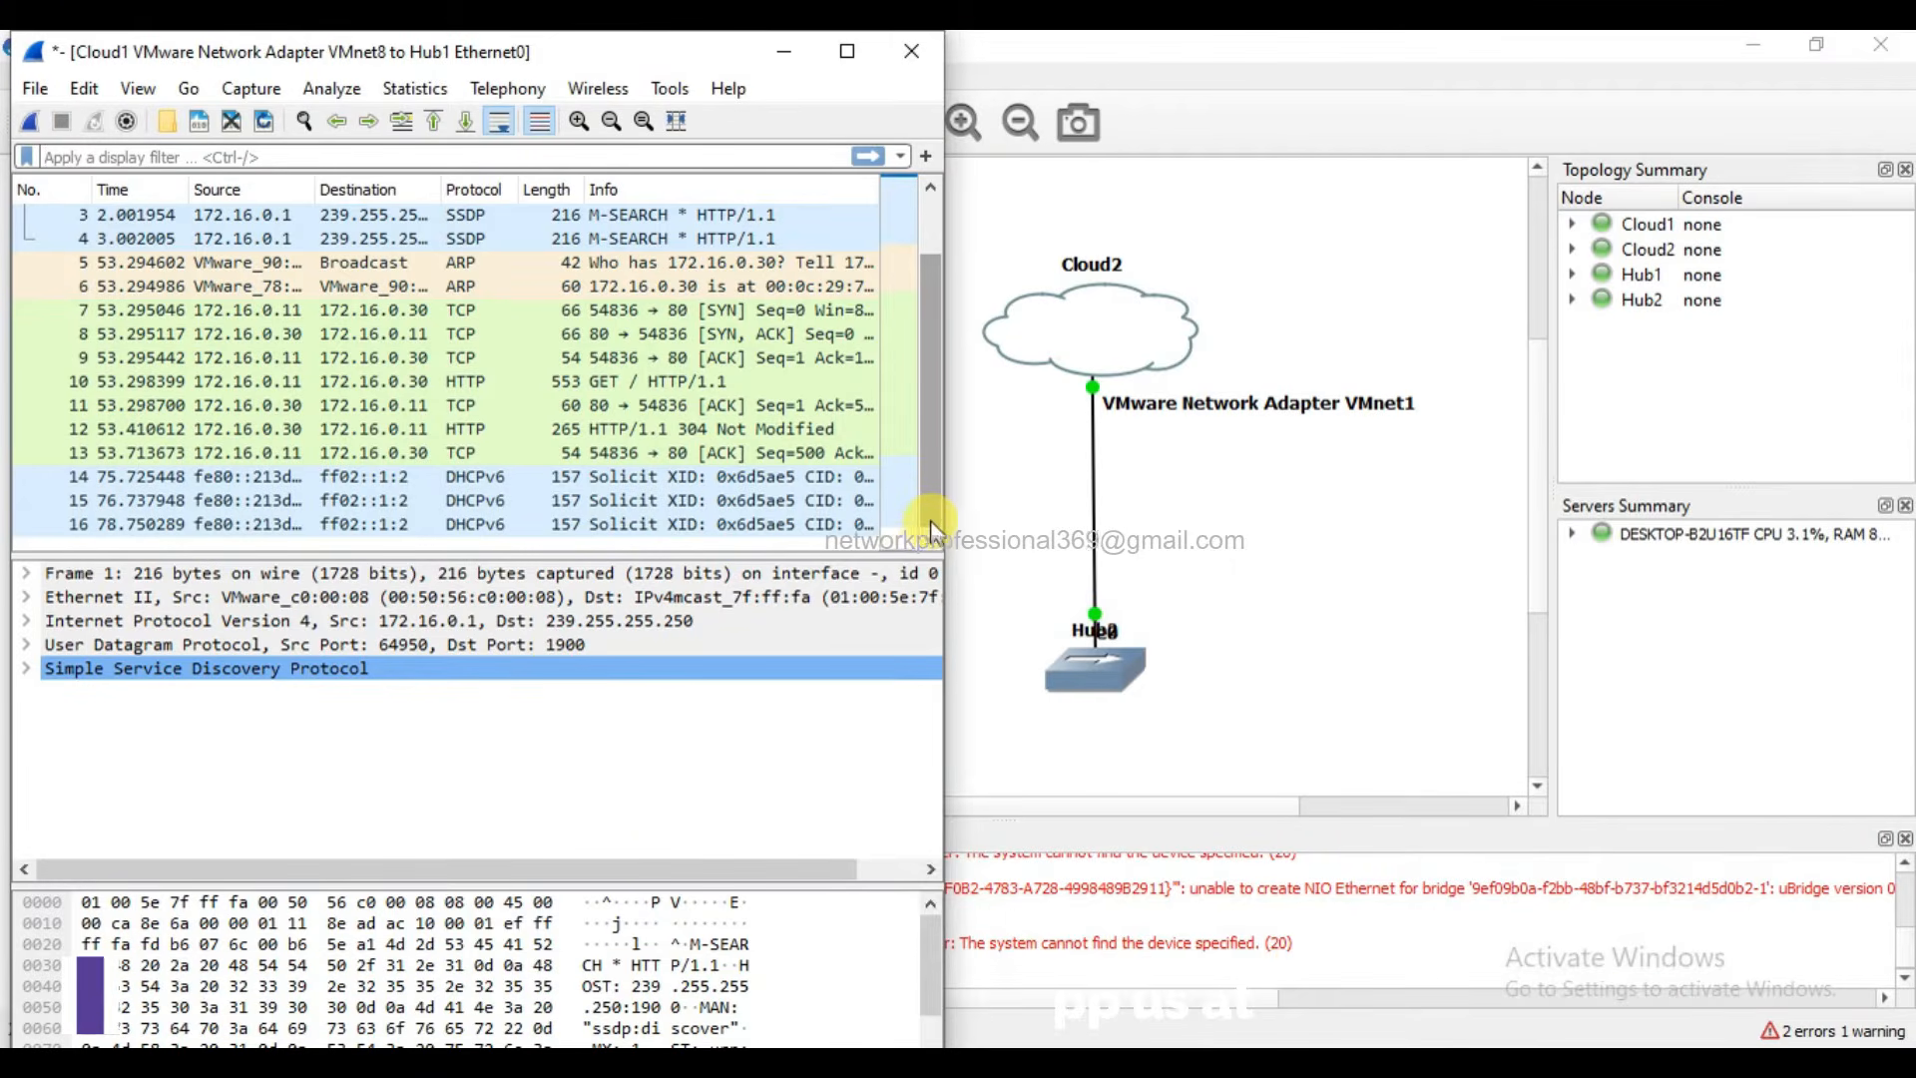
mouse_move(1378, 1062)
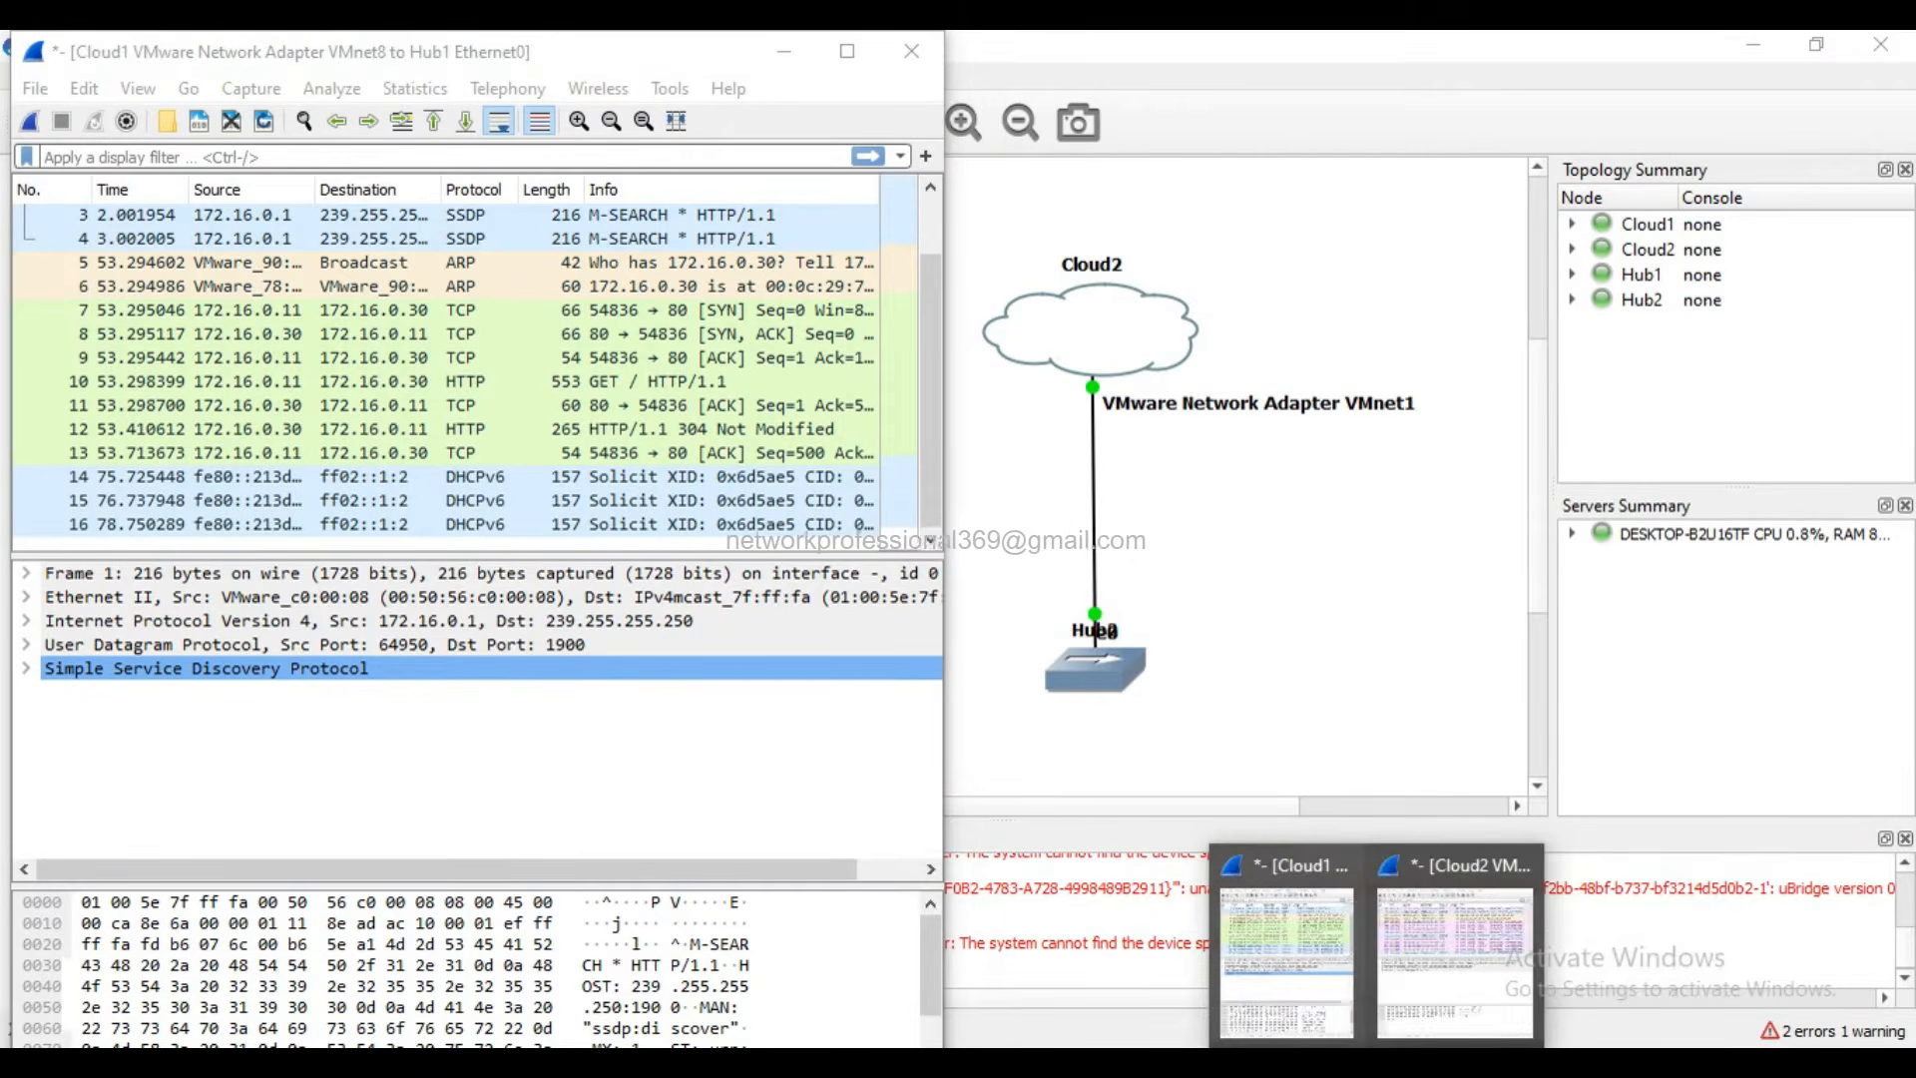
click(1430, 973)
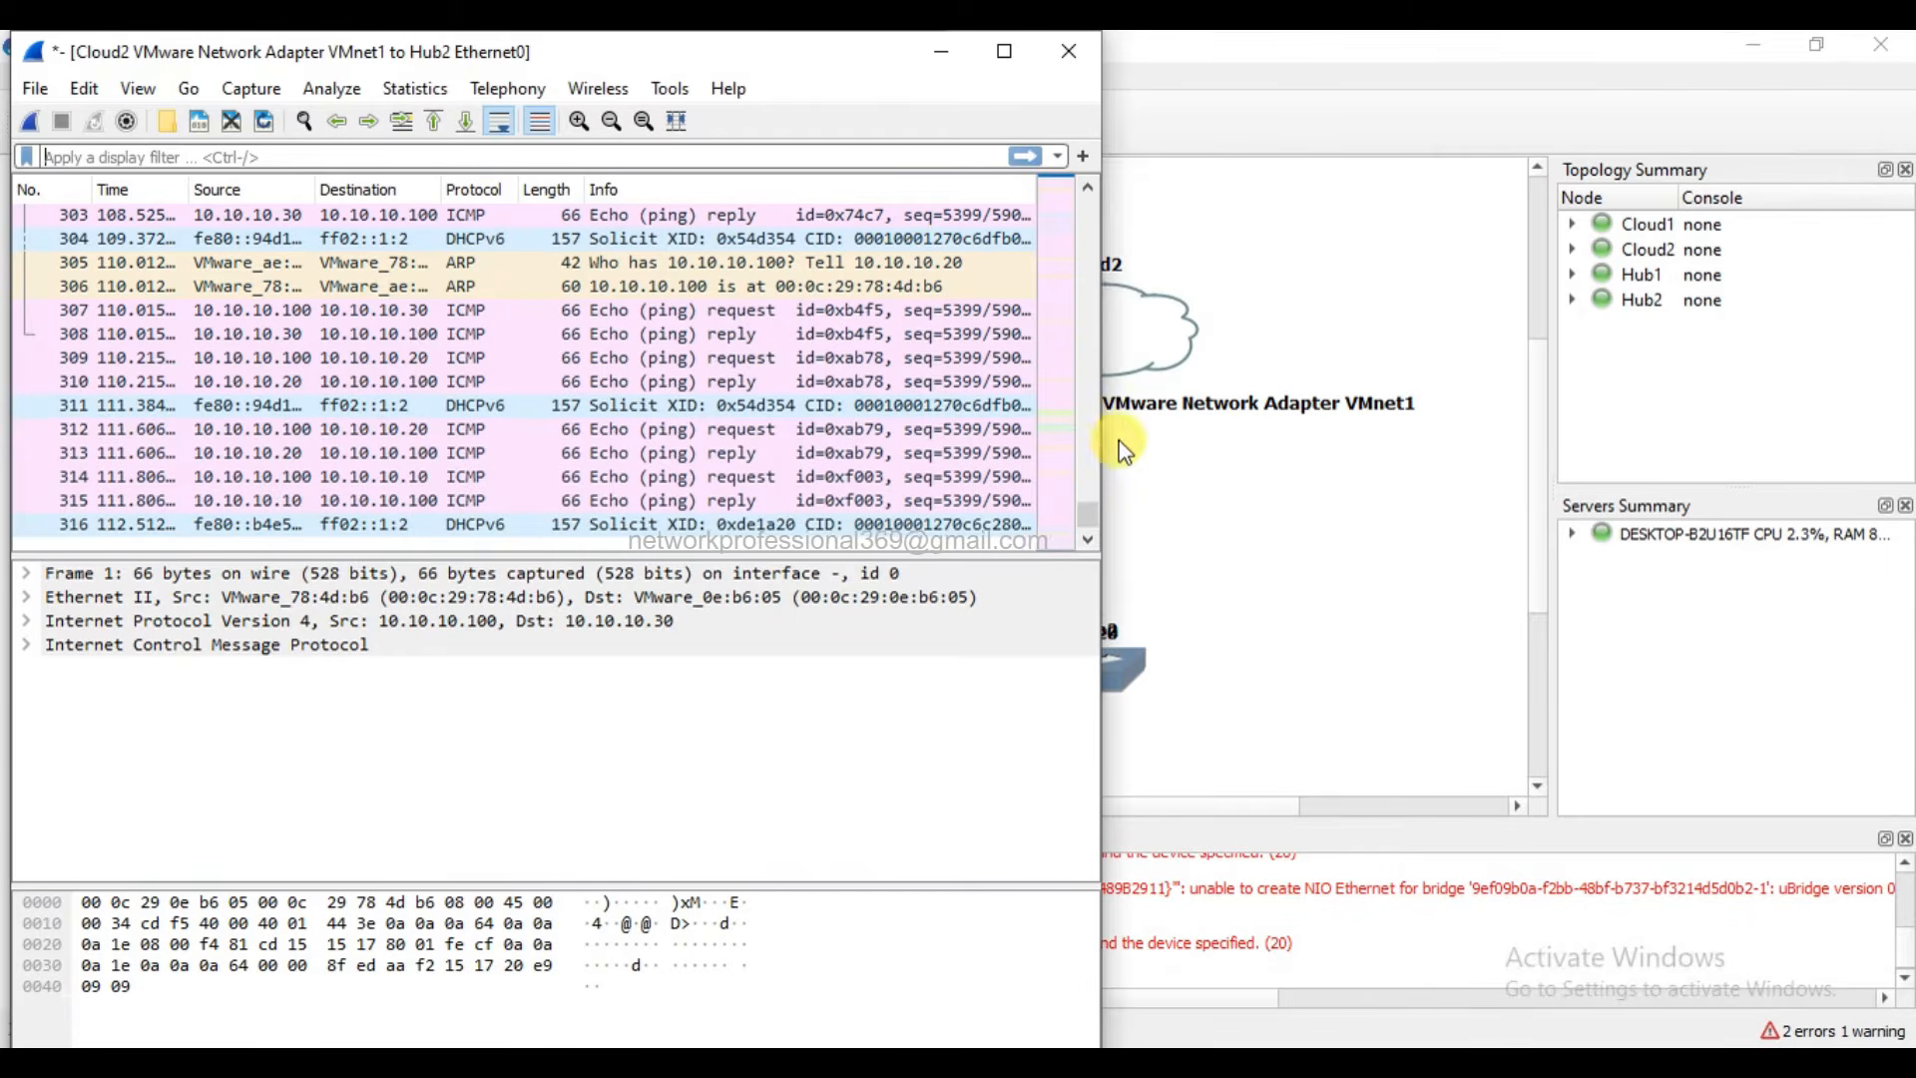
drag(1095, 548, 1013, 402)
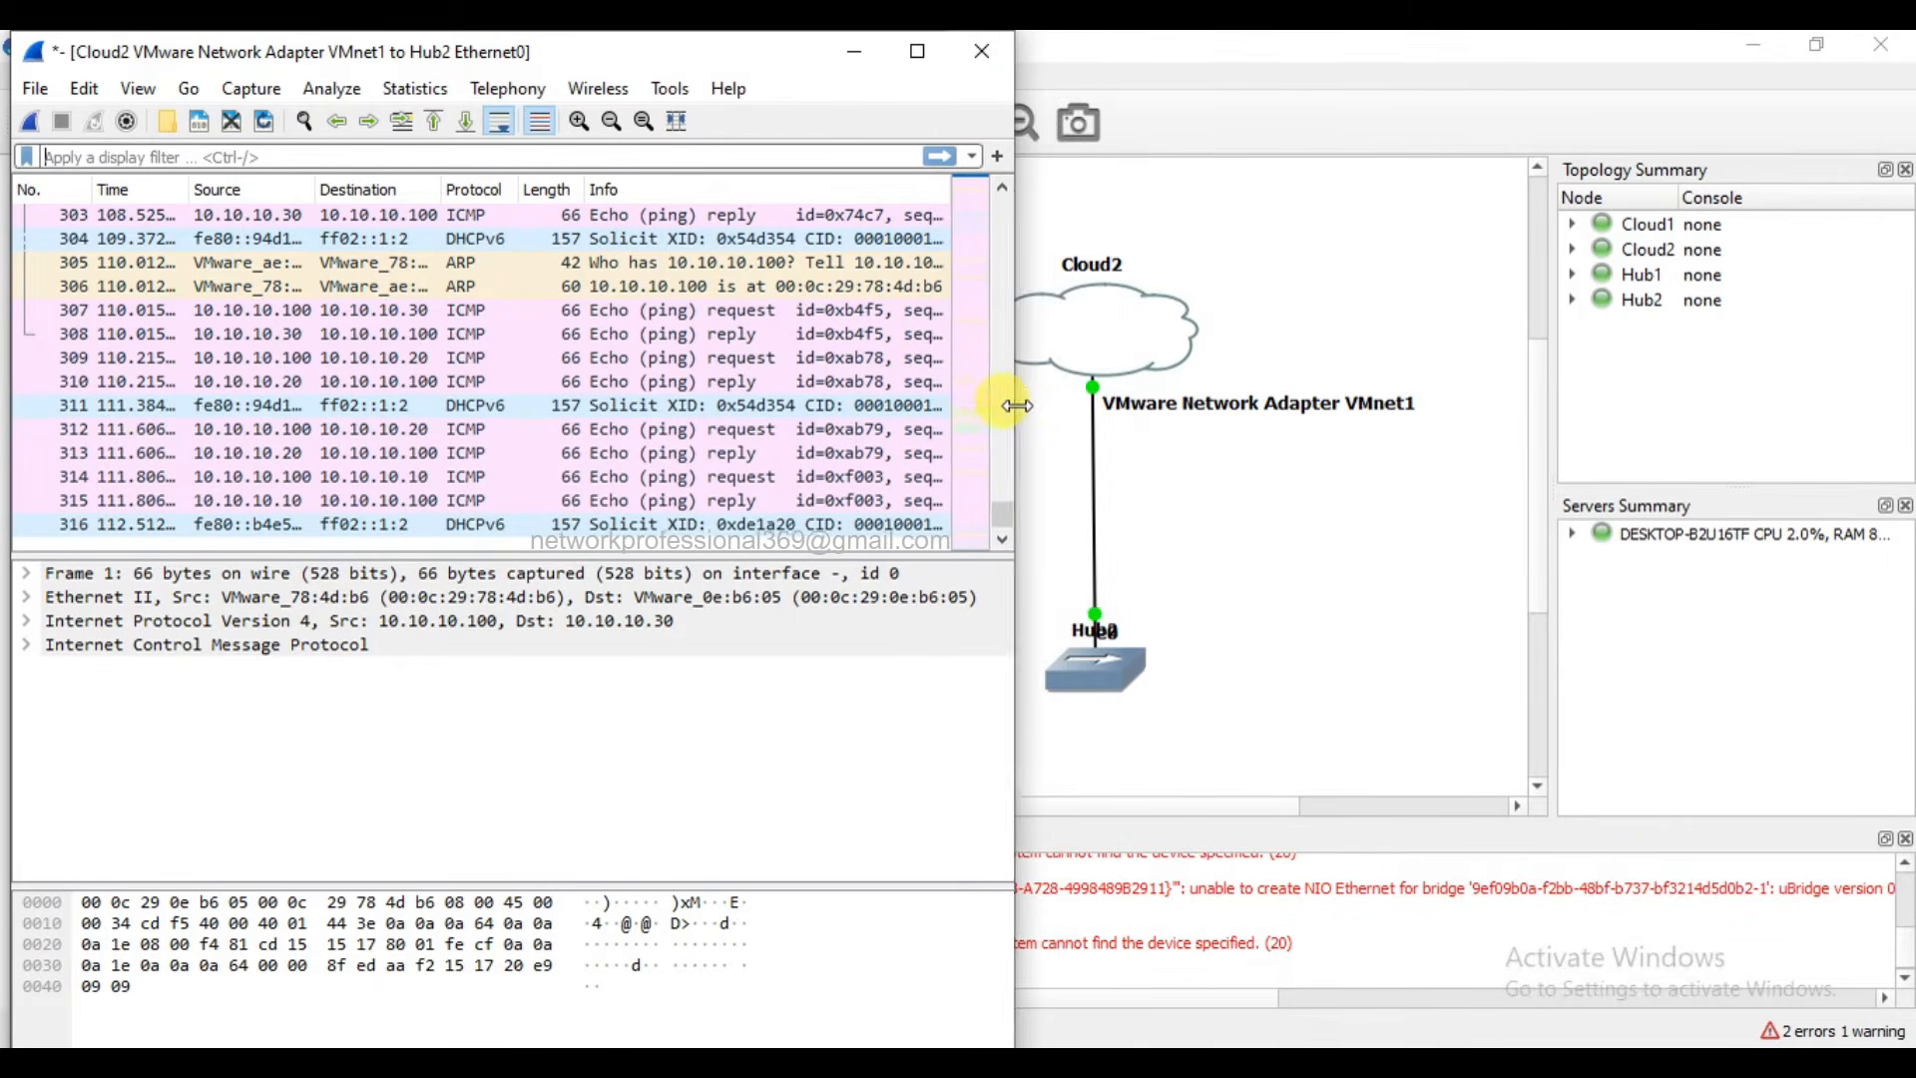
drag(513, 51, 1443, 40)
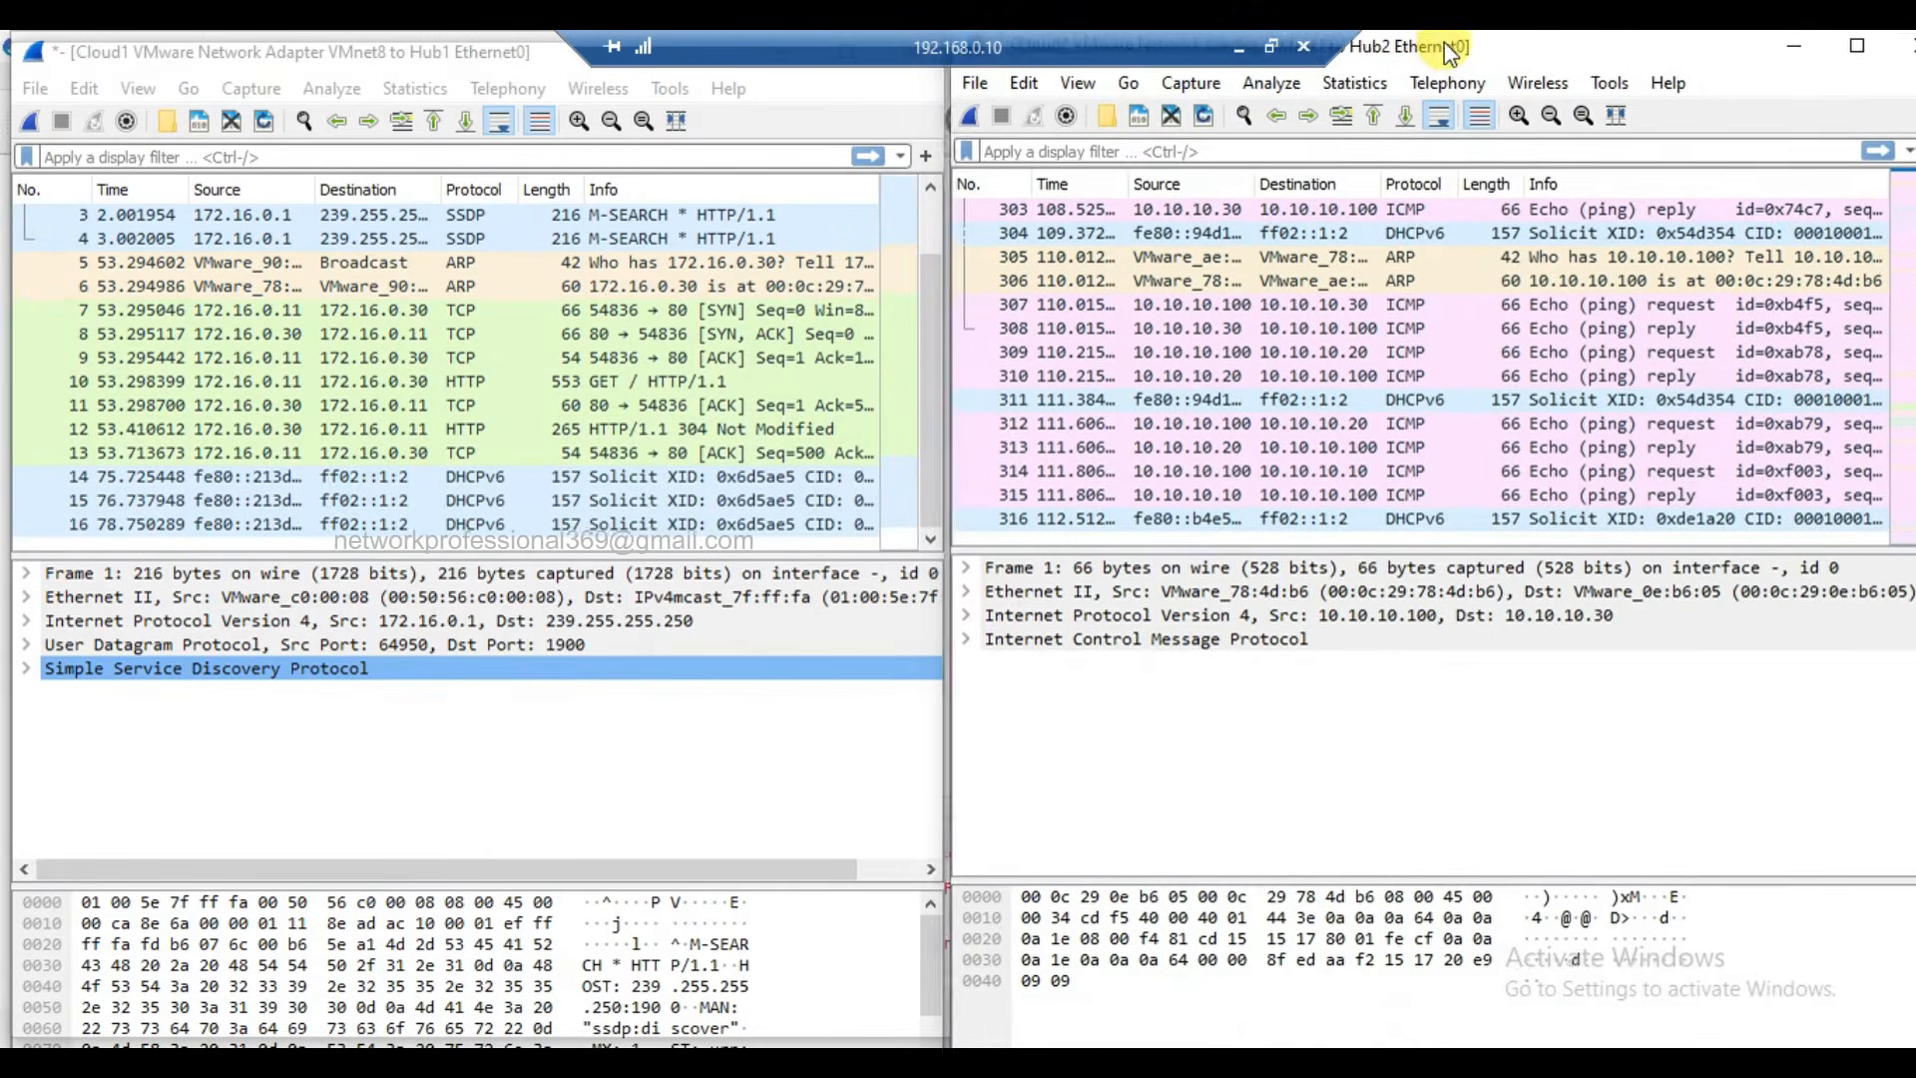
double_click(1446, 42)
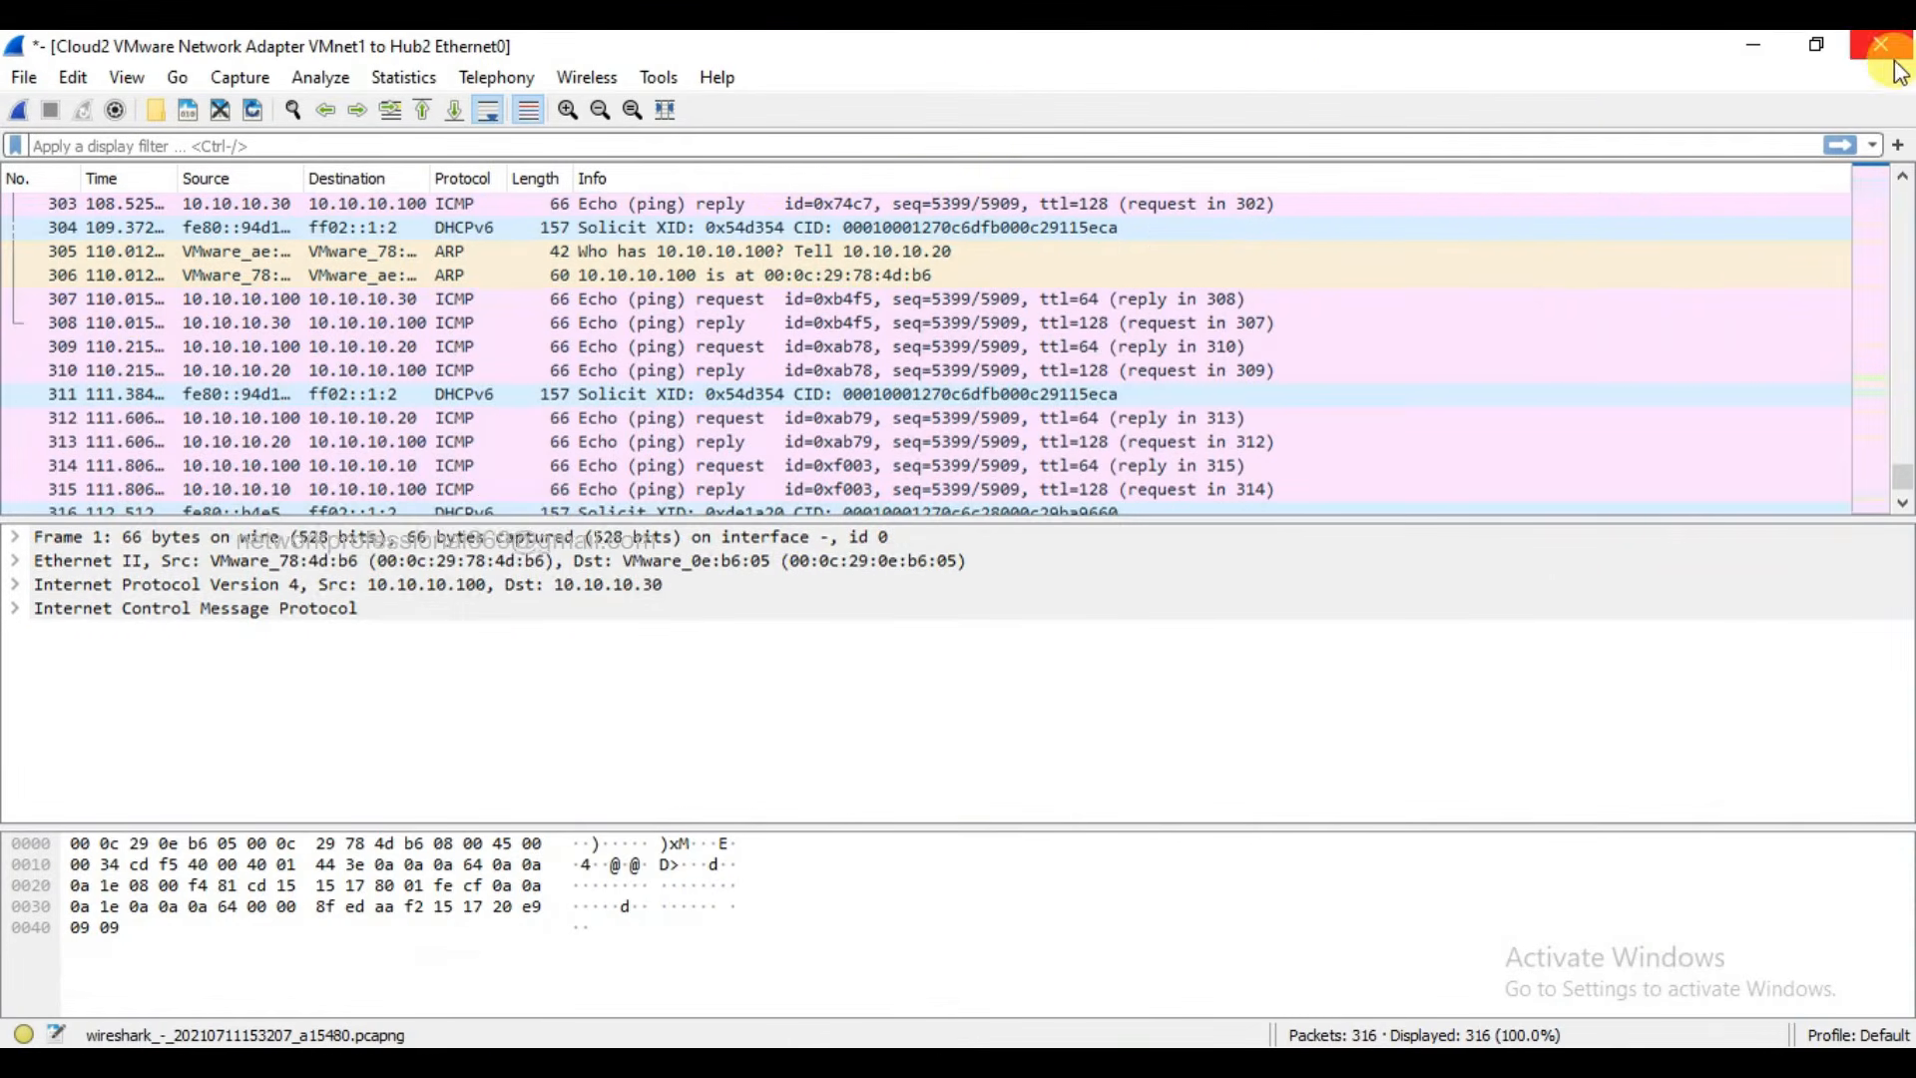
click(1830, 60)
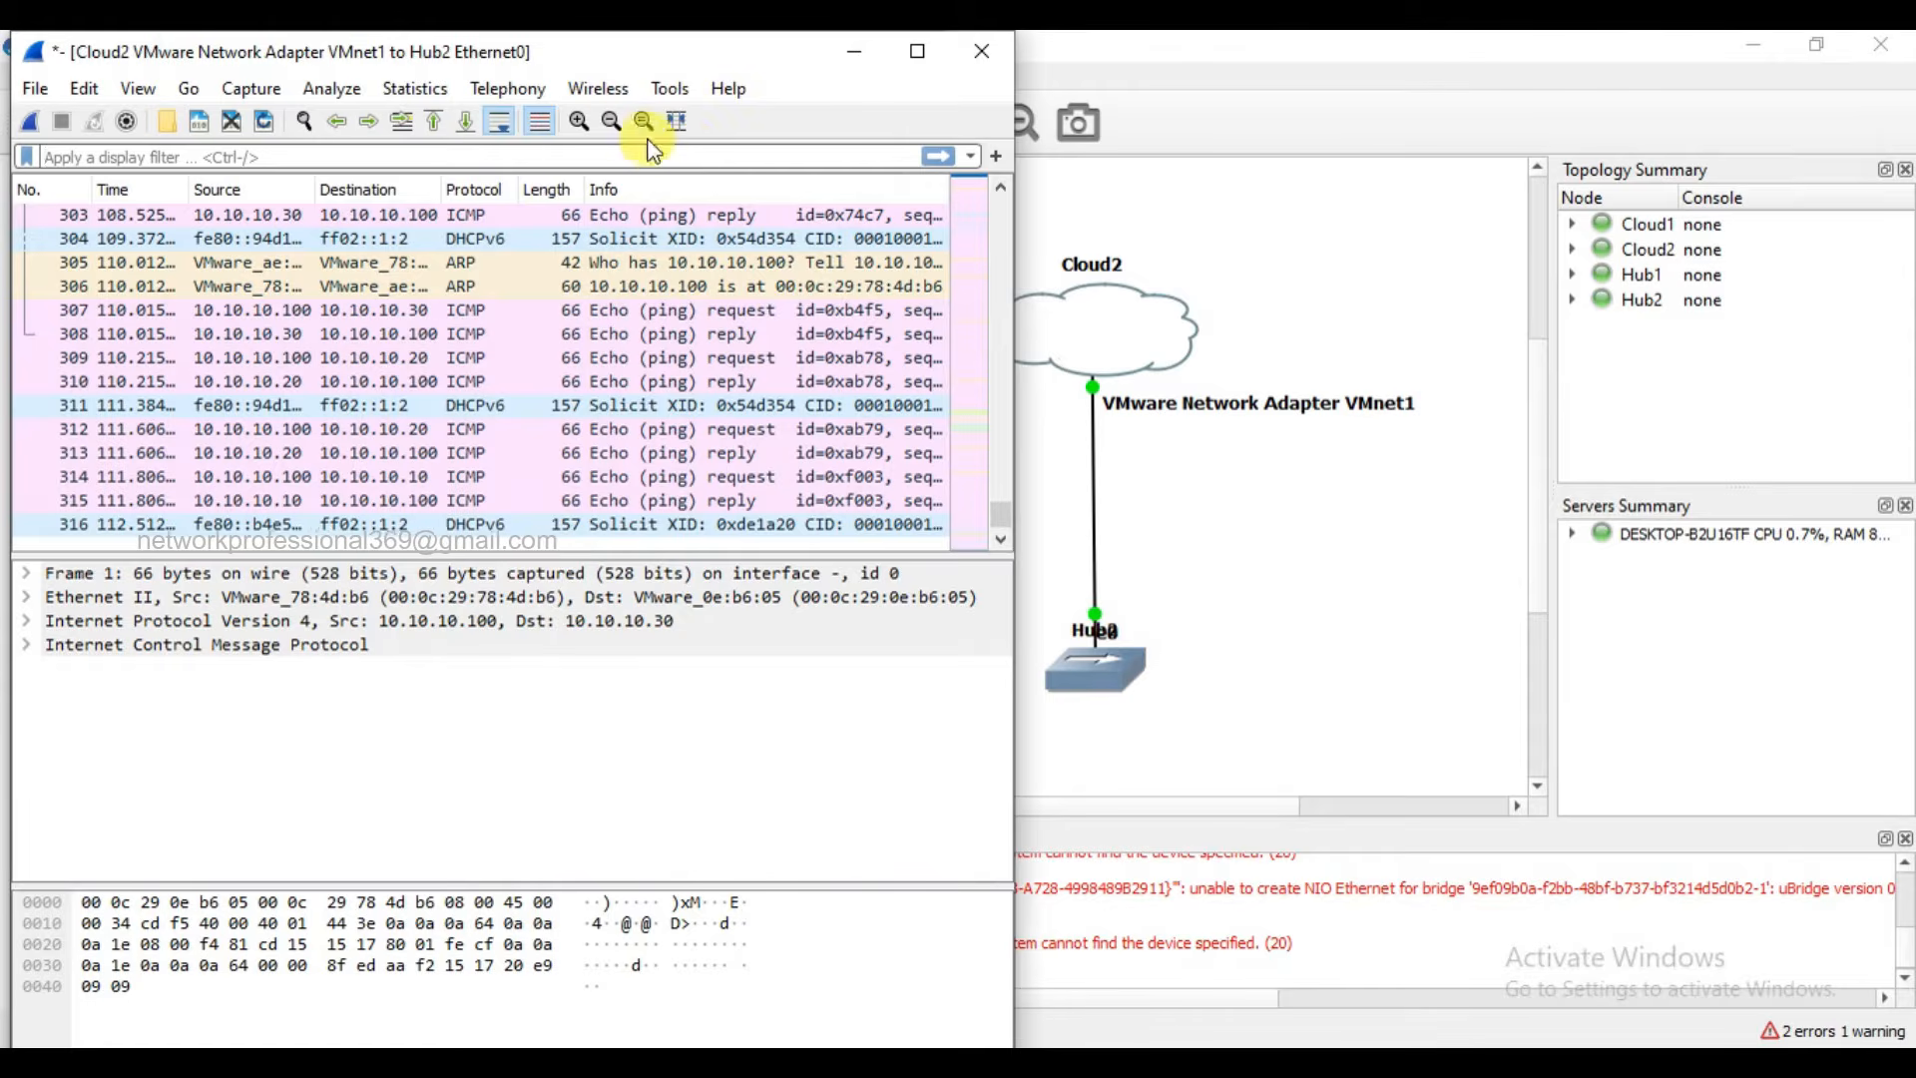
Place the Cloud2 capture window side by side with the Cloud1 capture window.
drag(614, 51, 1532, 55)
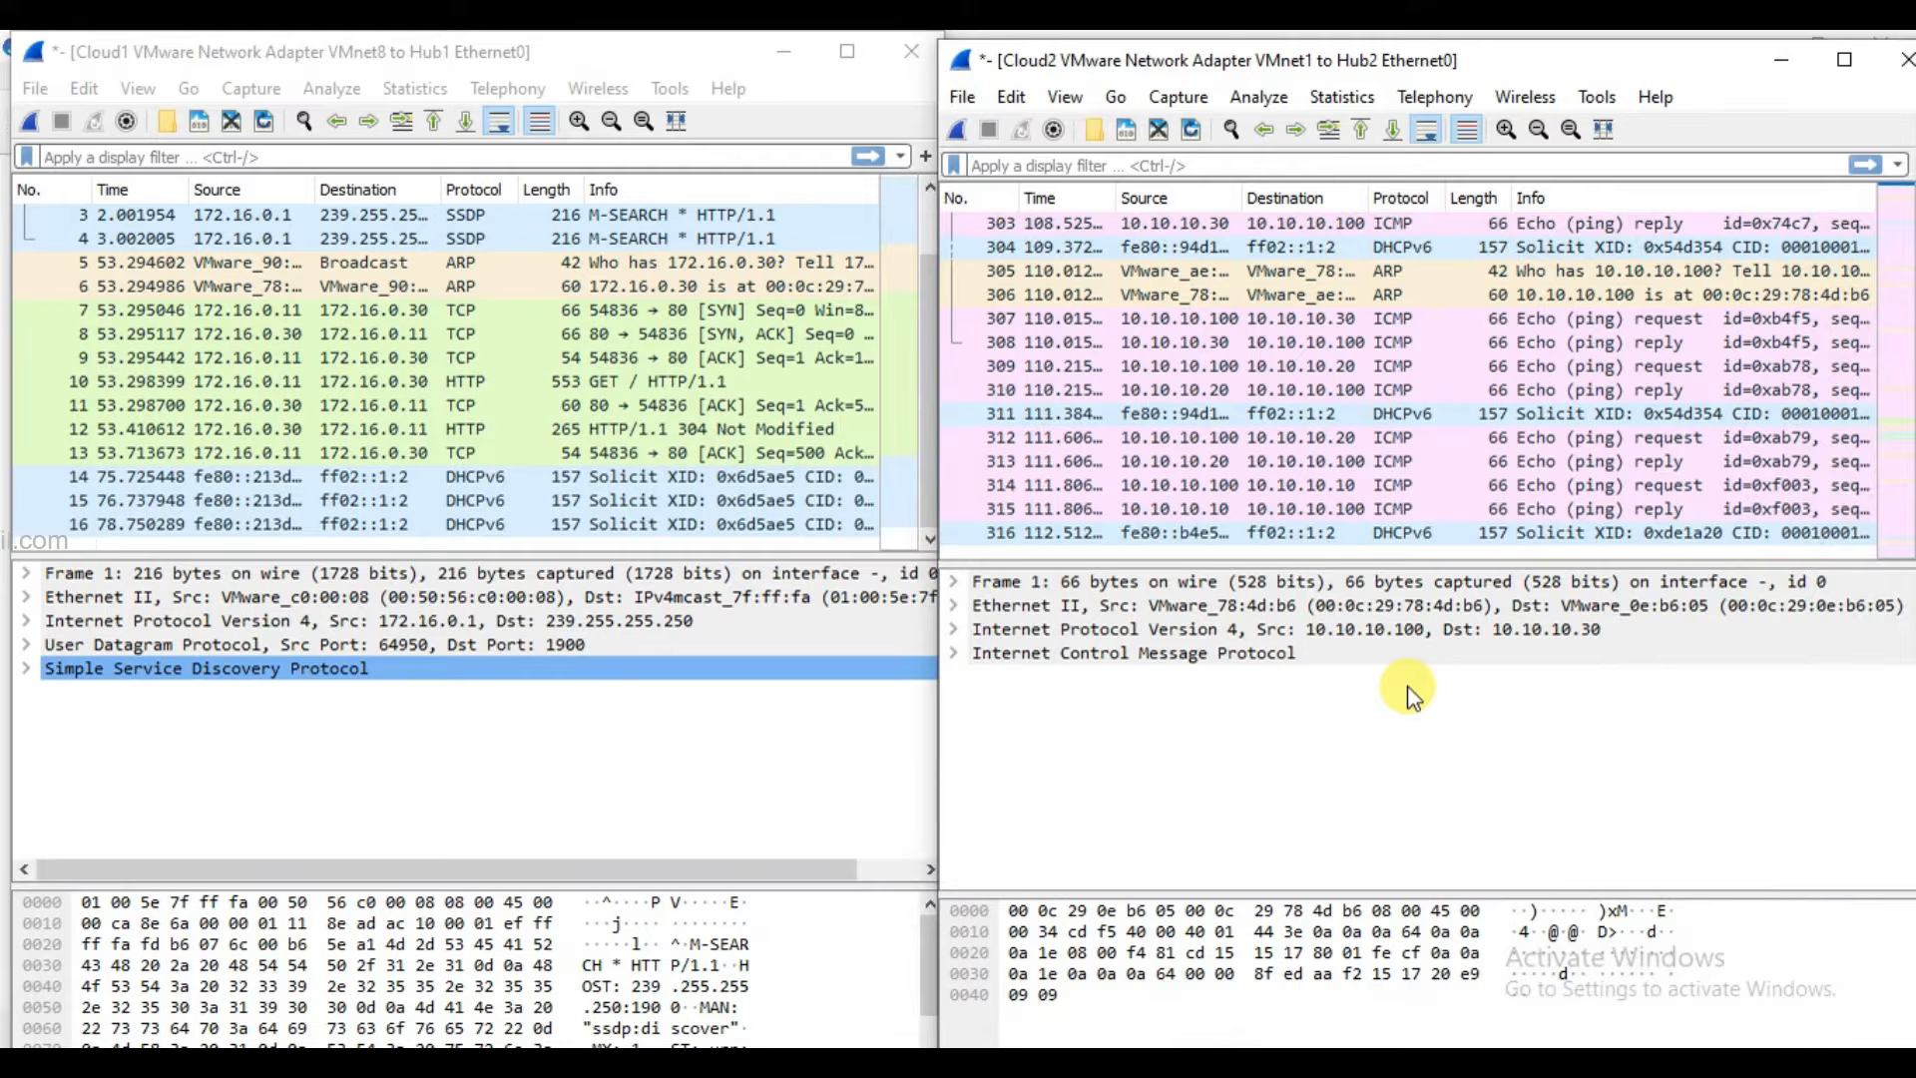
Filter the Cloud1 capture to show only tcp packets.
click(511, 158)
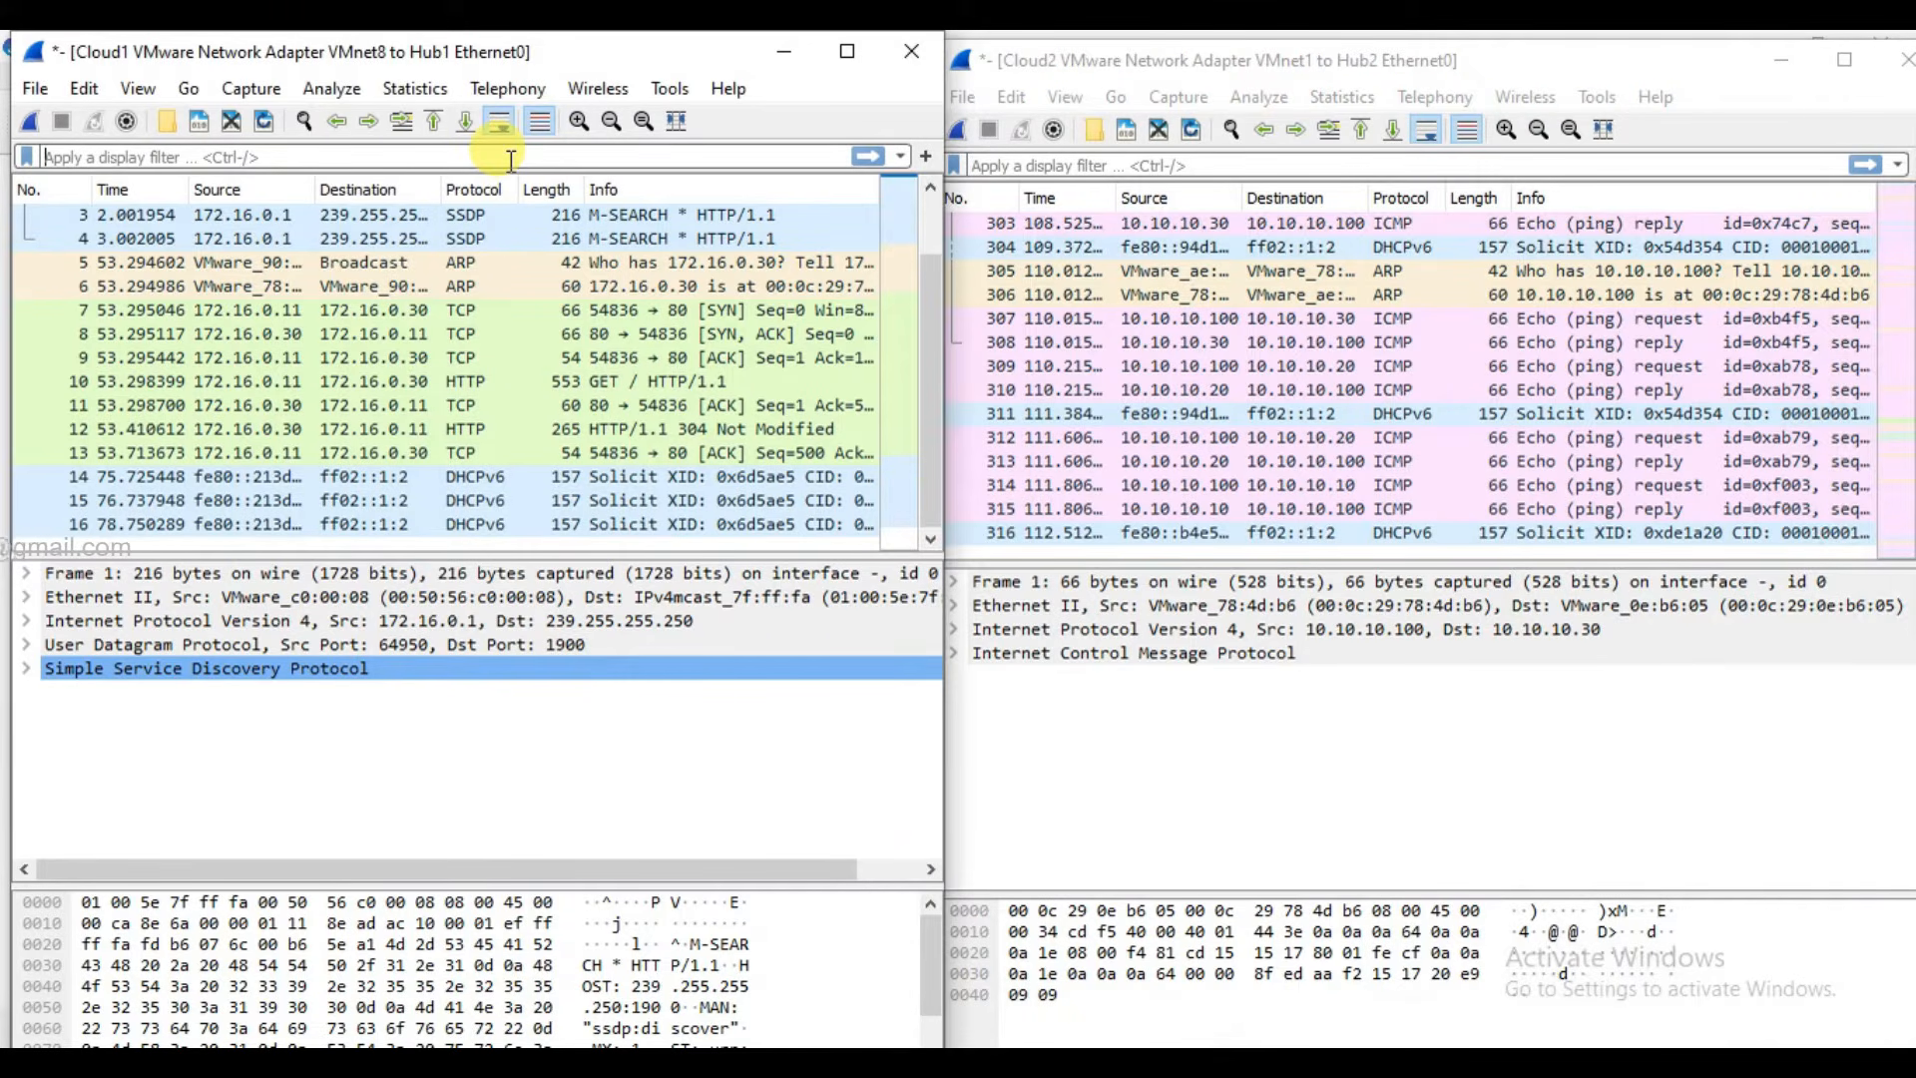
text(htp)
key(BackSpace)
key(BackSpace)
text(tcp)
key(Return)
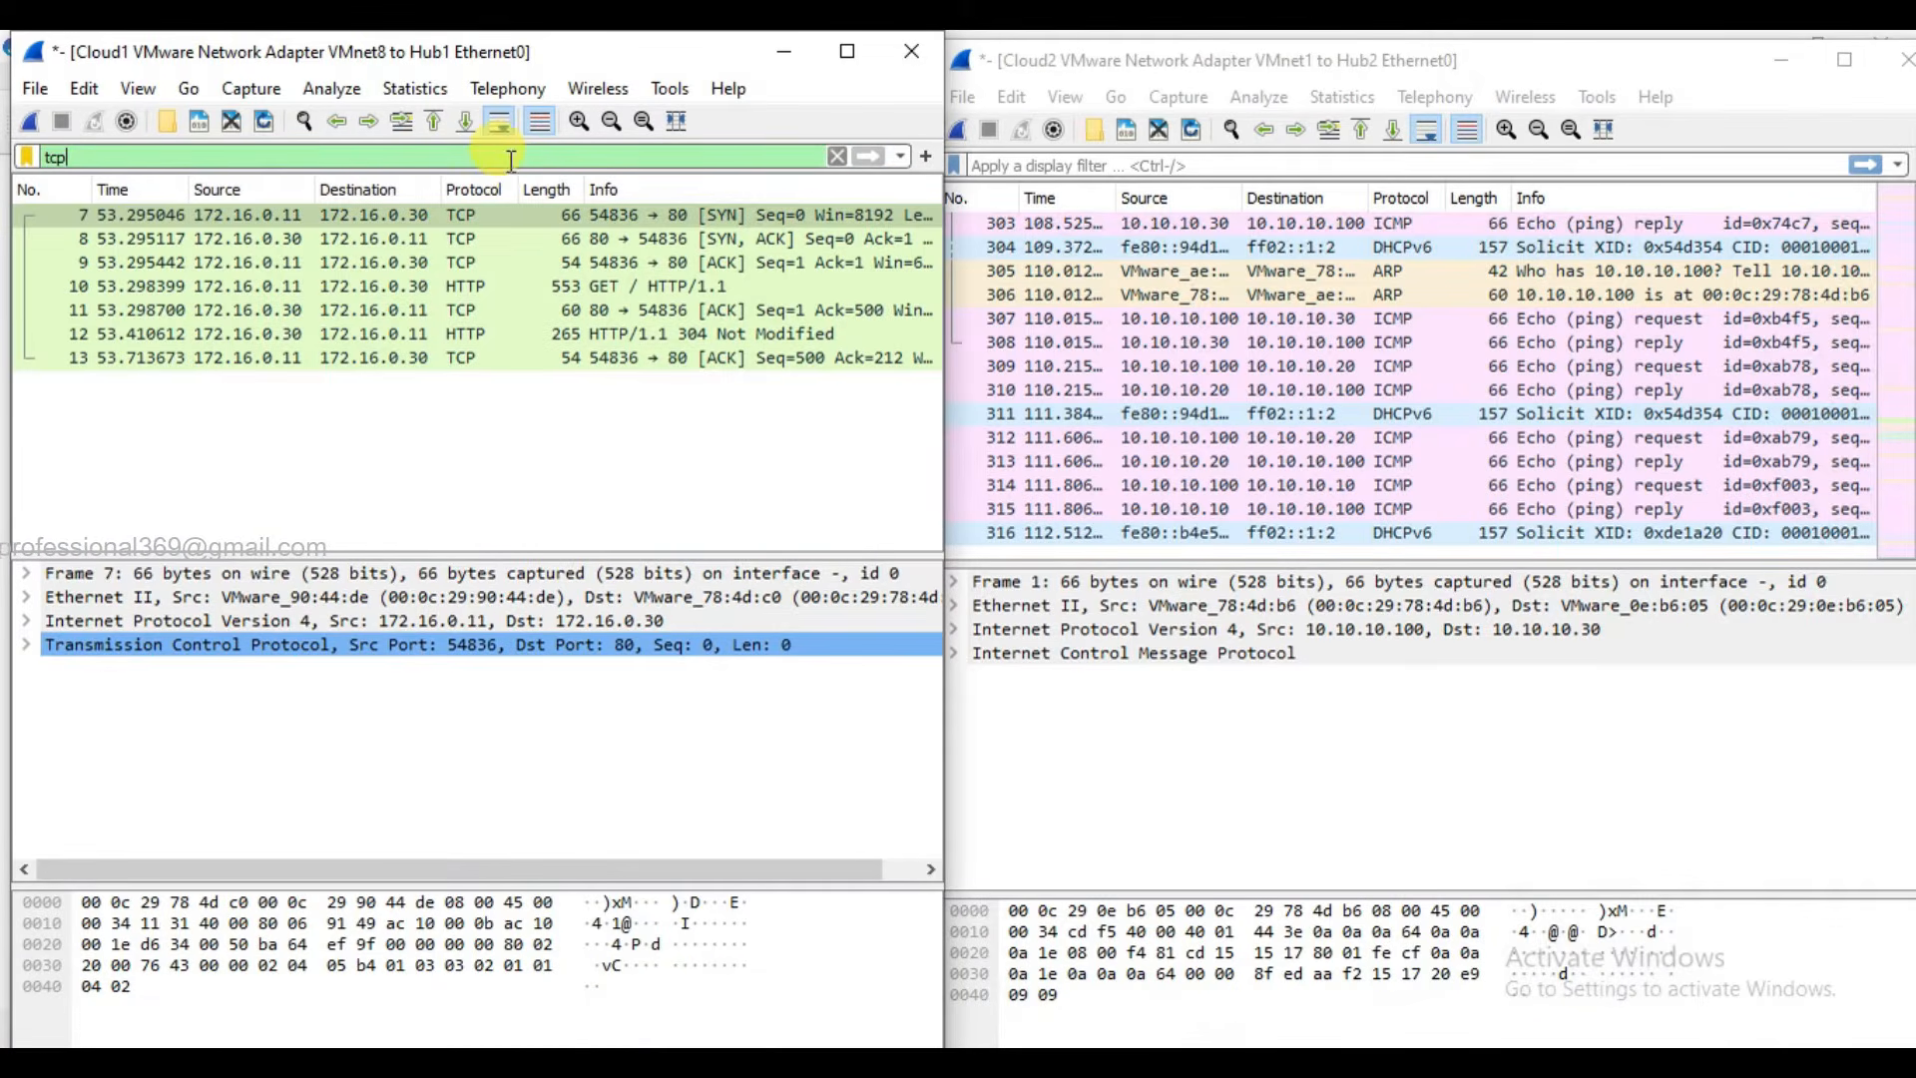
Apply the display filter tcp to the Cloud2 capture.
click(1282, 163)
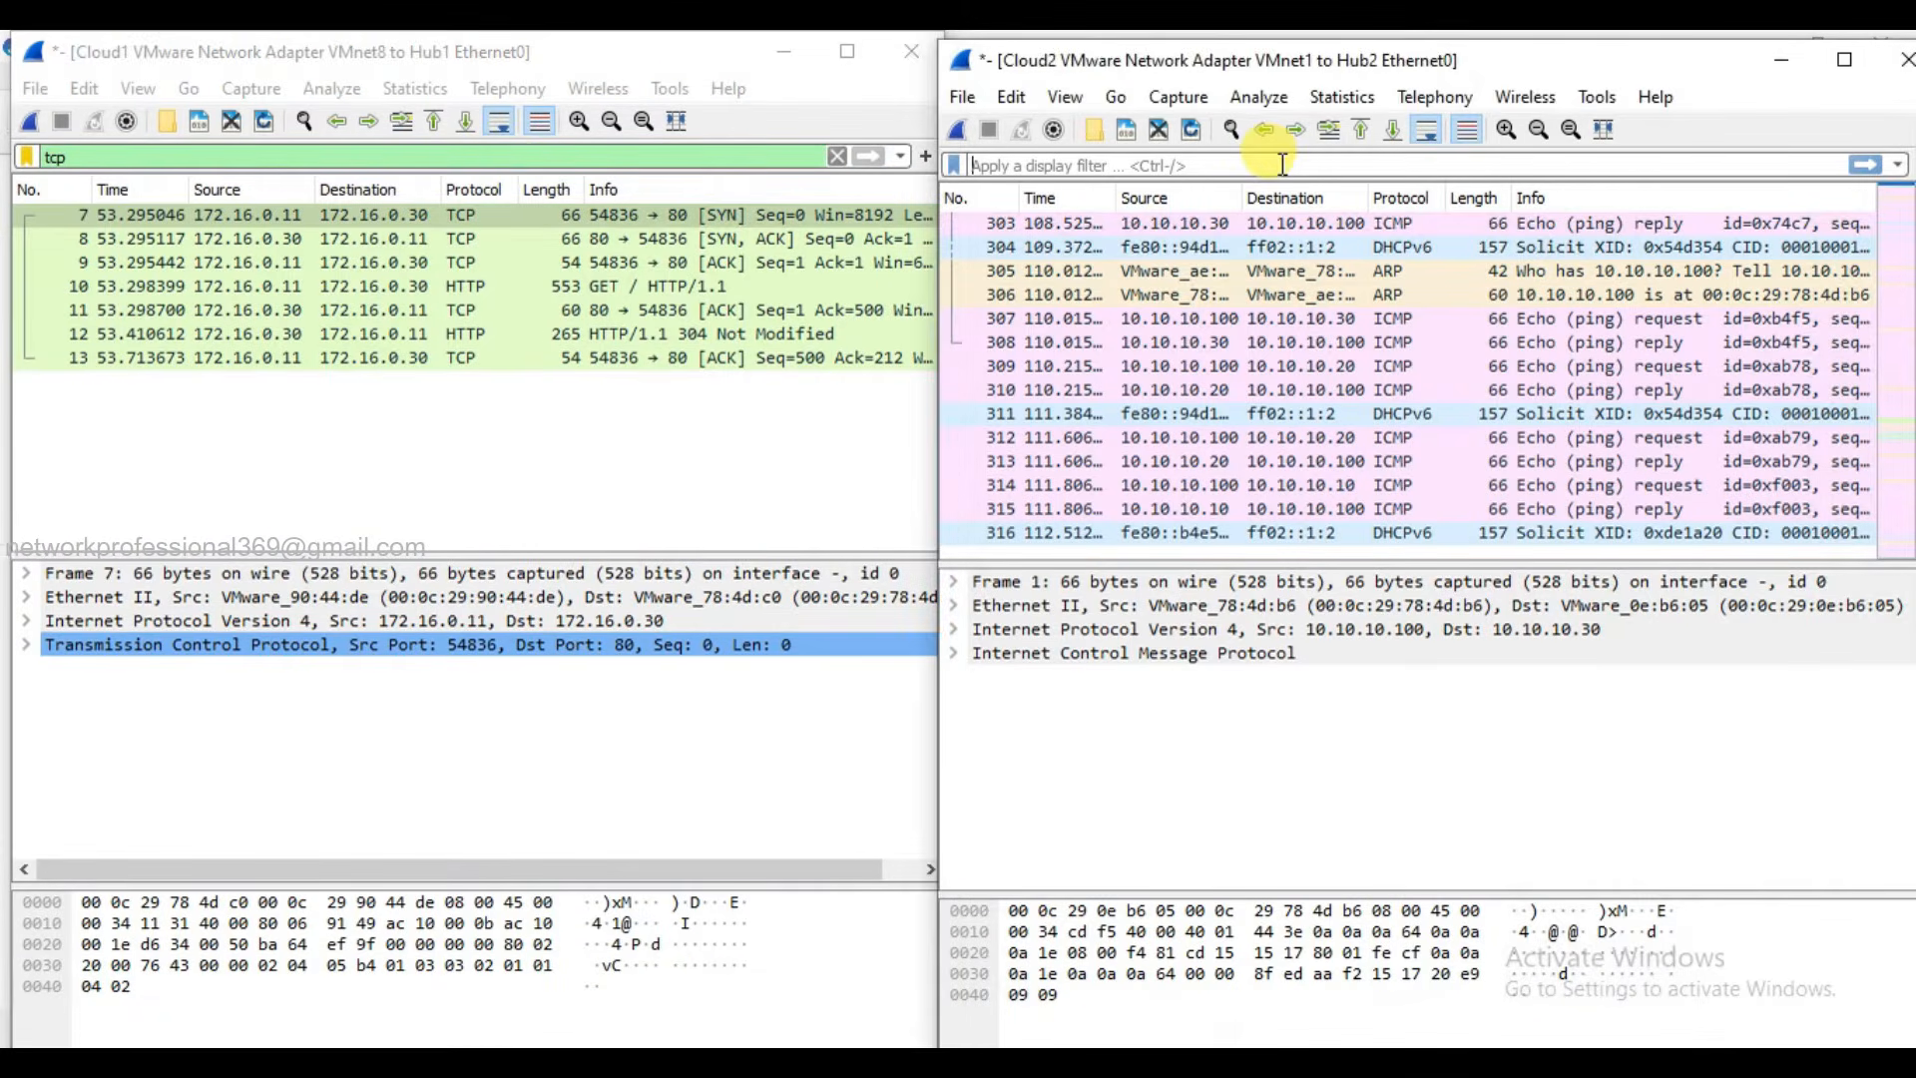
text(tcp)
key(Return)
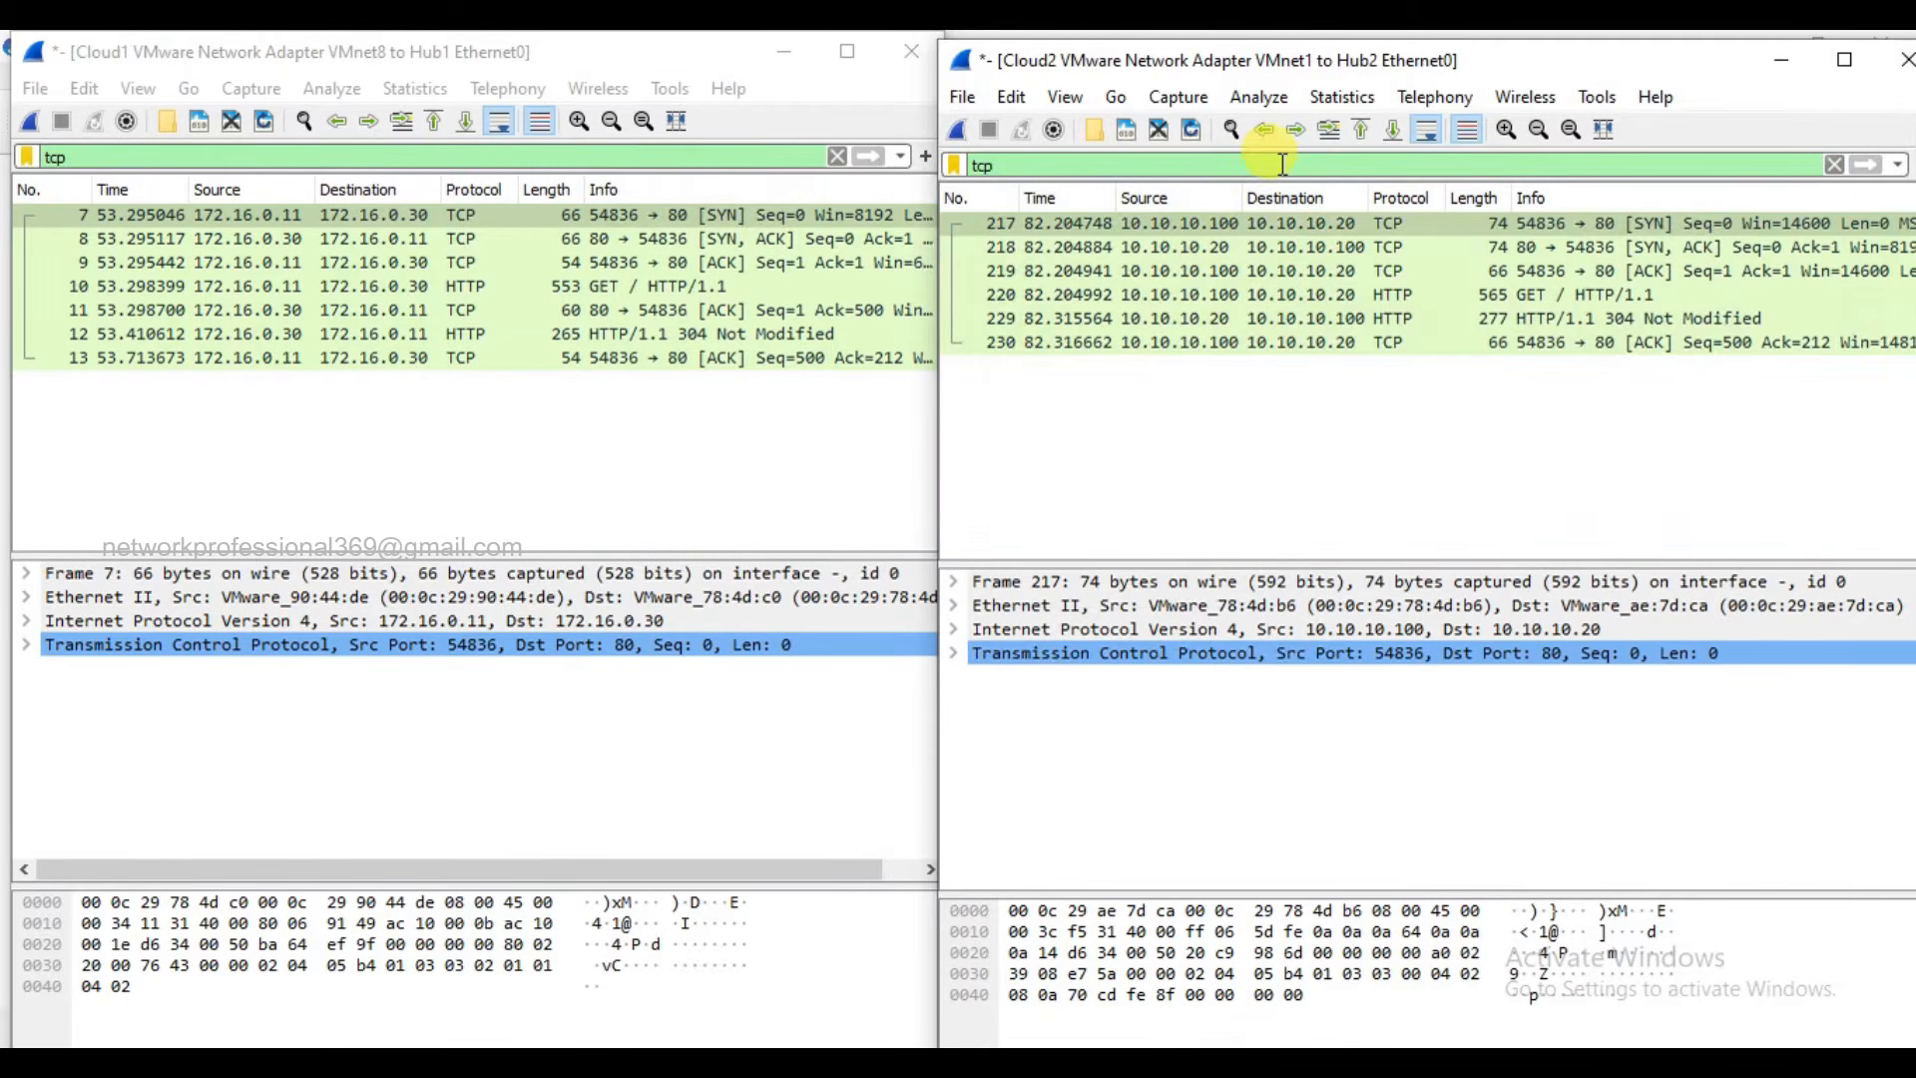
Inspect the HTTP GET and 304 Not Modified packets in the Cloud2 capture and the matching 304 response in the Cloud1 capture.
click(685, 447)
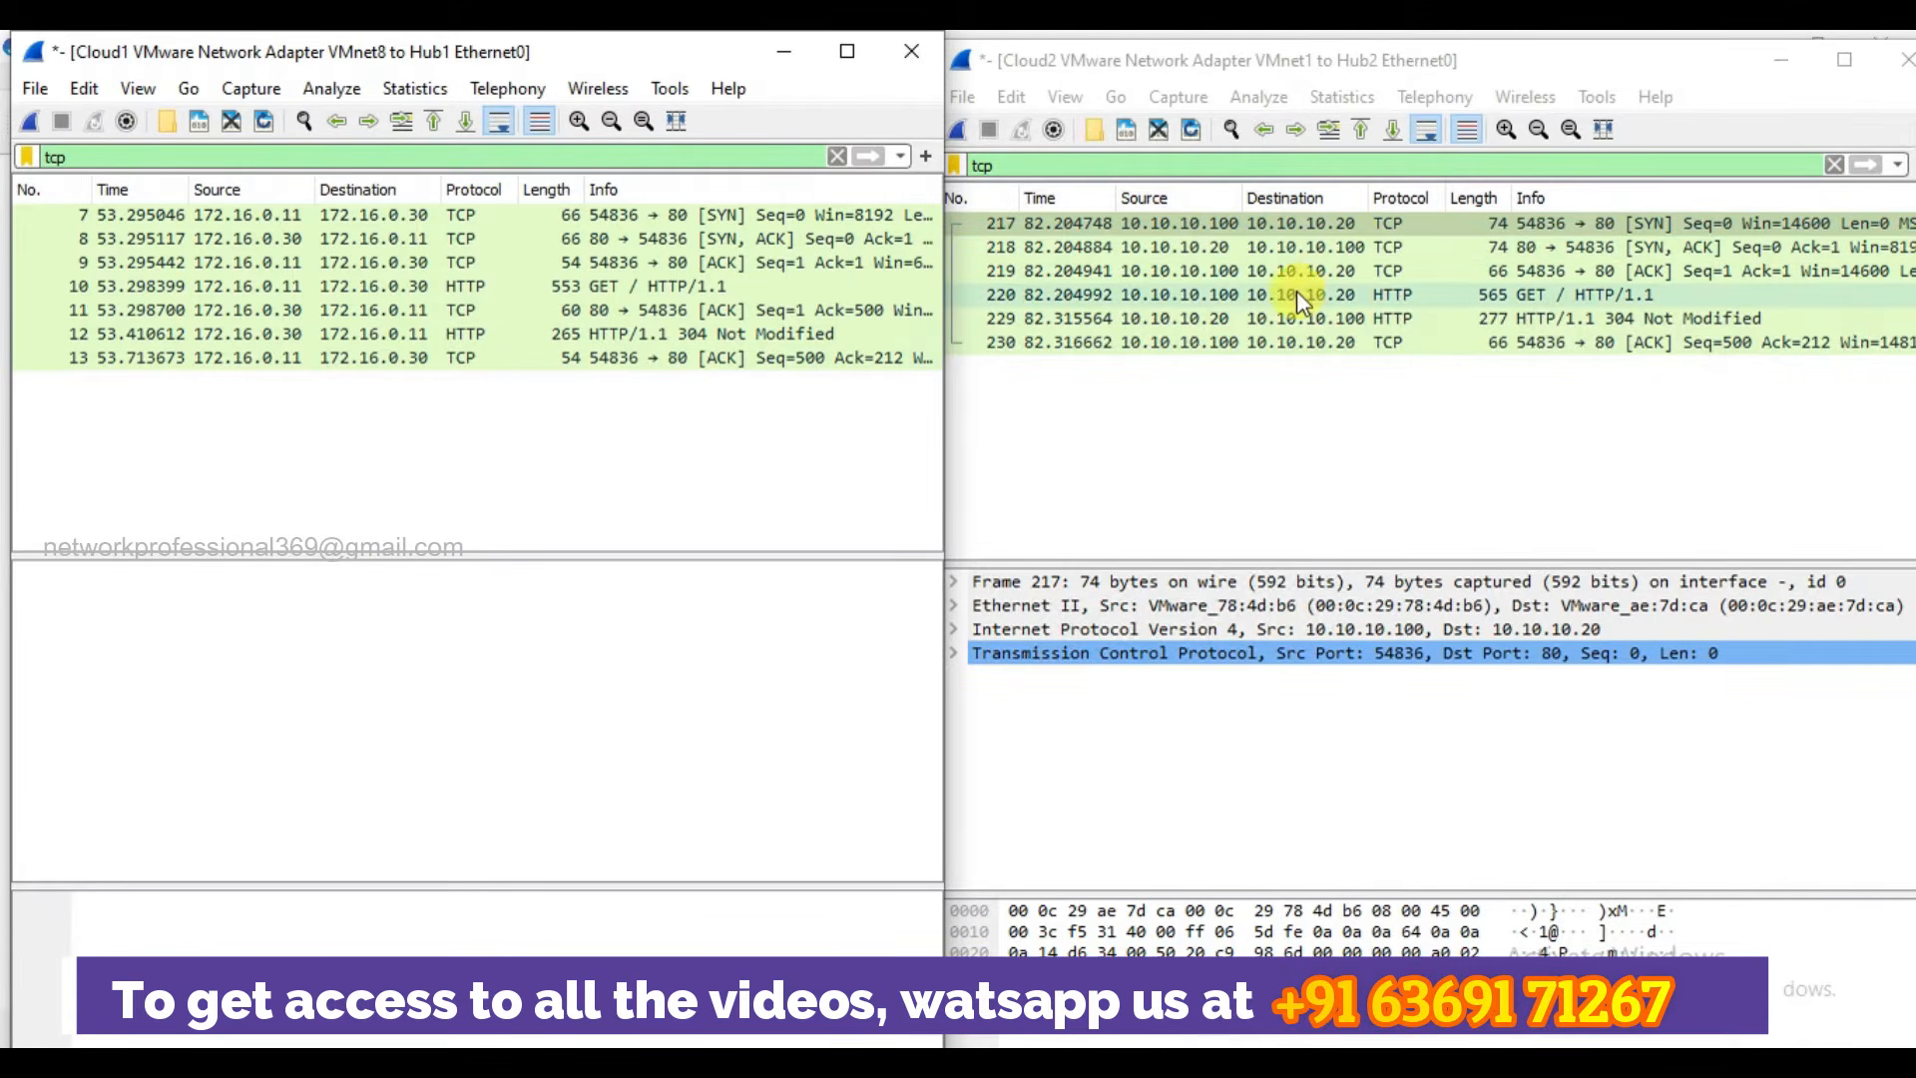
click(1233, 302)
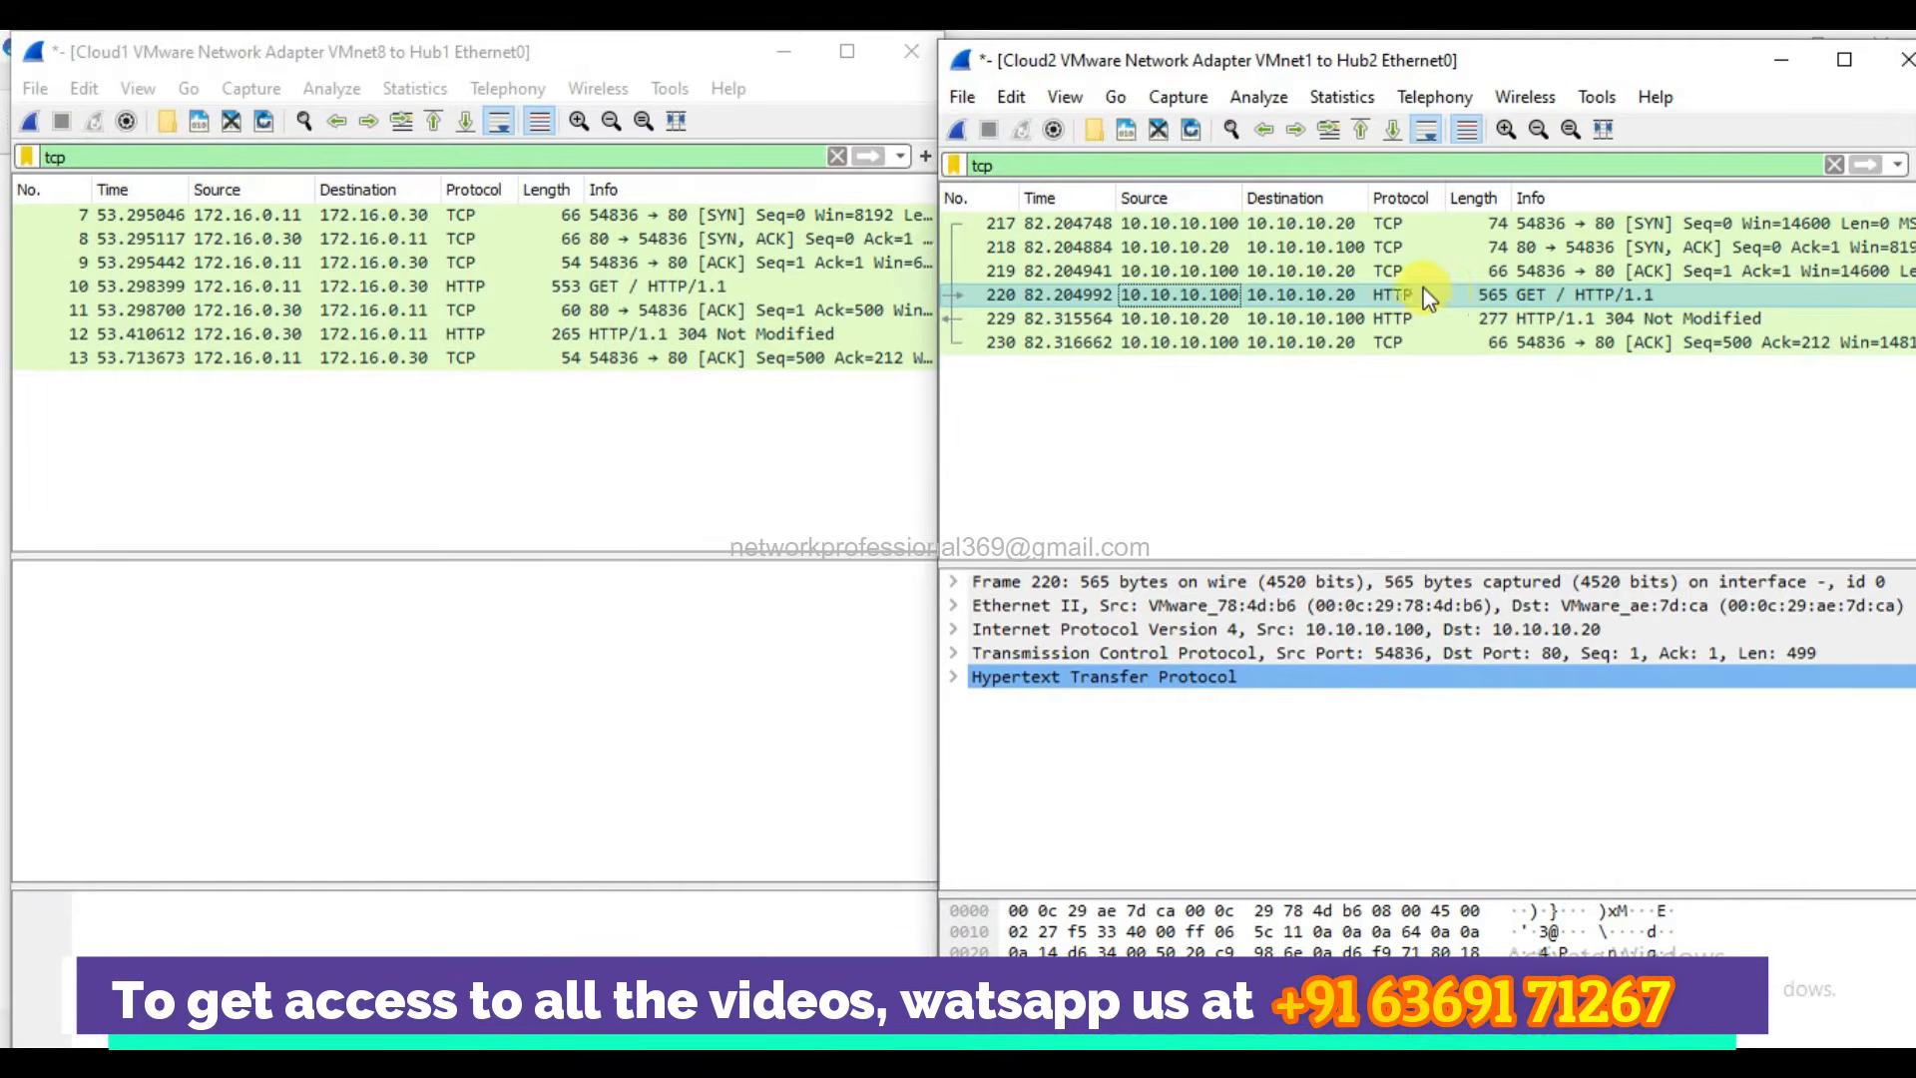
click(1176, 323)
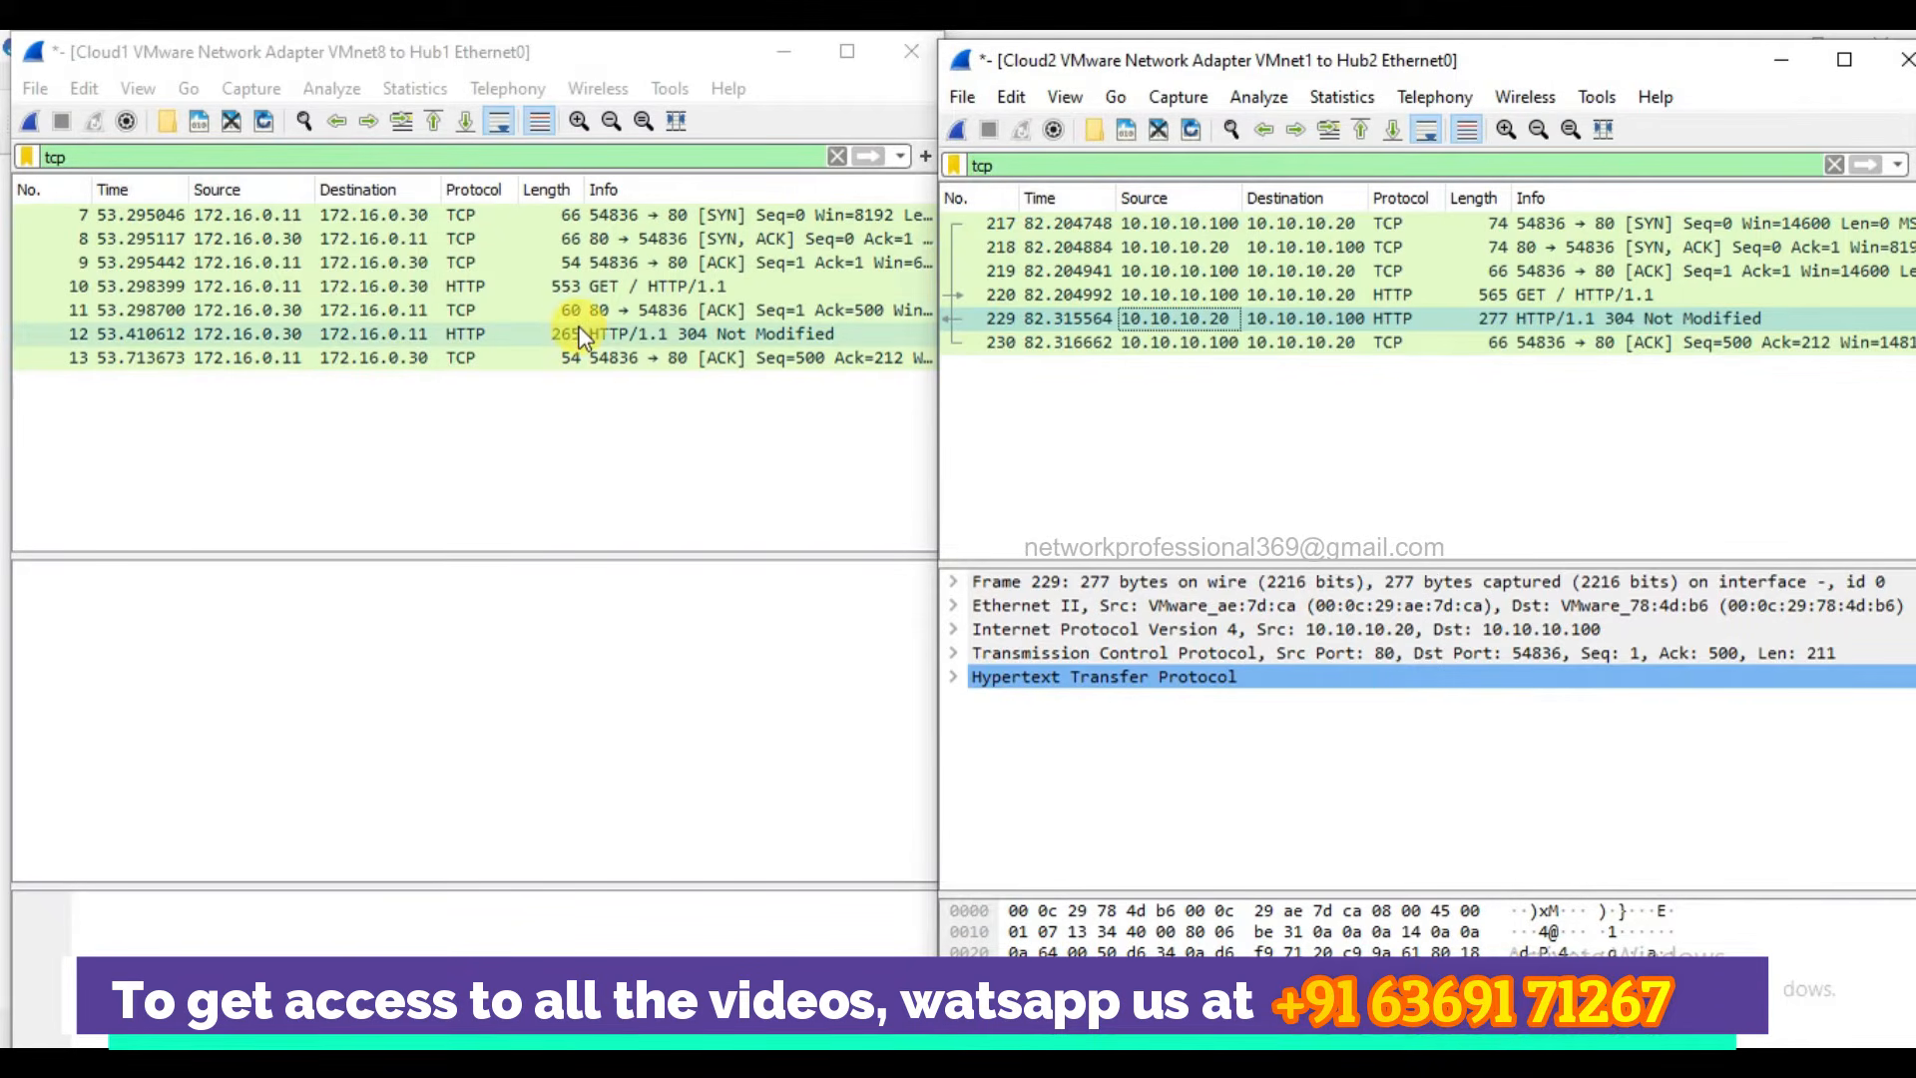
click(302, 335)
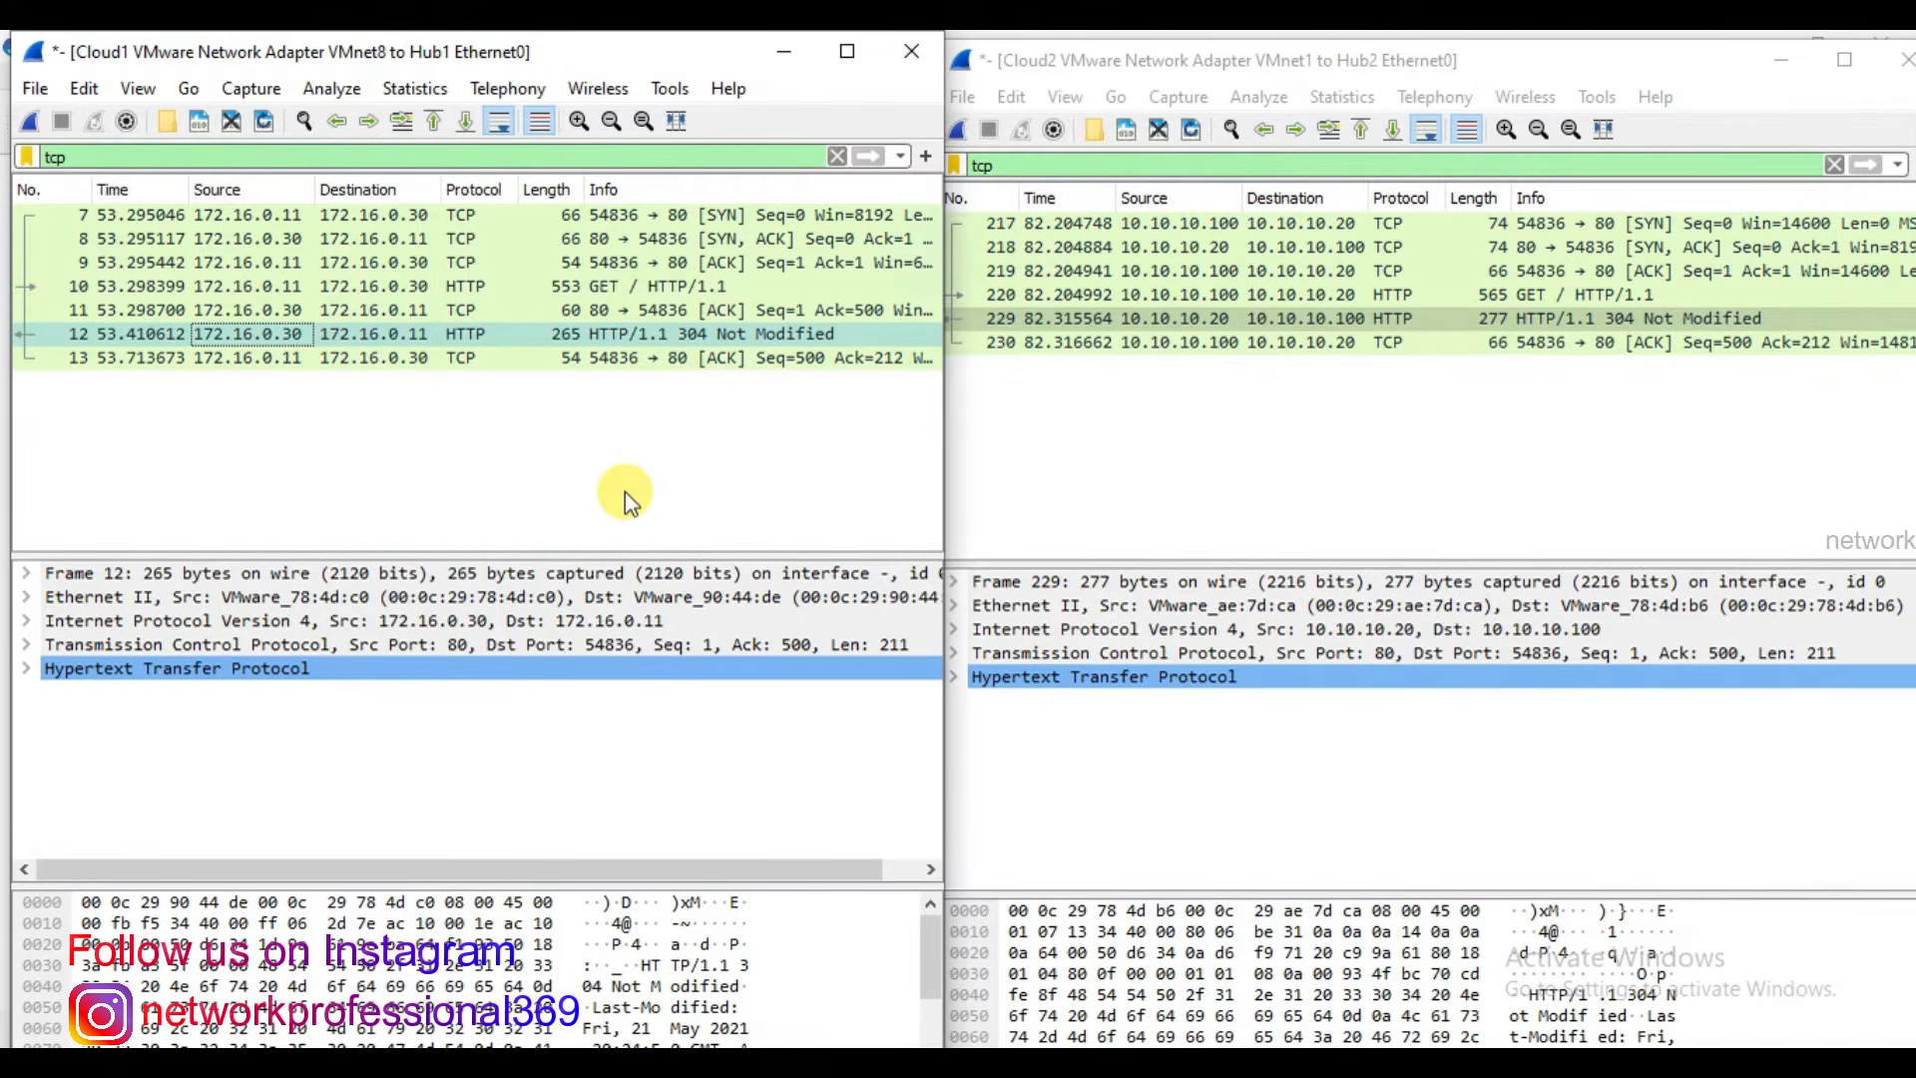
Change the Cloud1 capture's display filter to http.
click(339, 153)
key(BackSpace)
key(BackSpace)
key(BackSpace)
text(http)
key(Return)
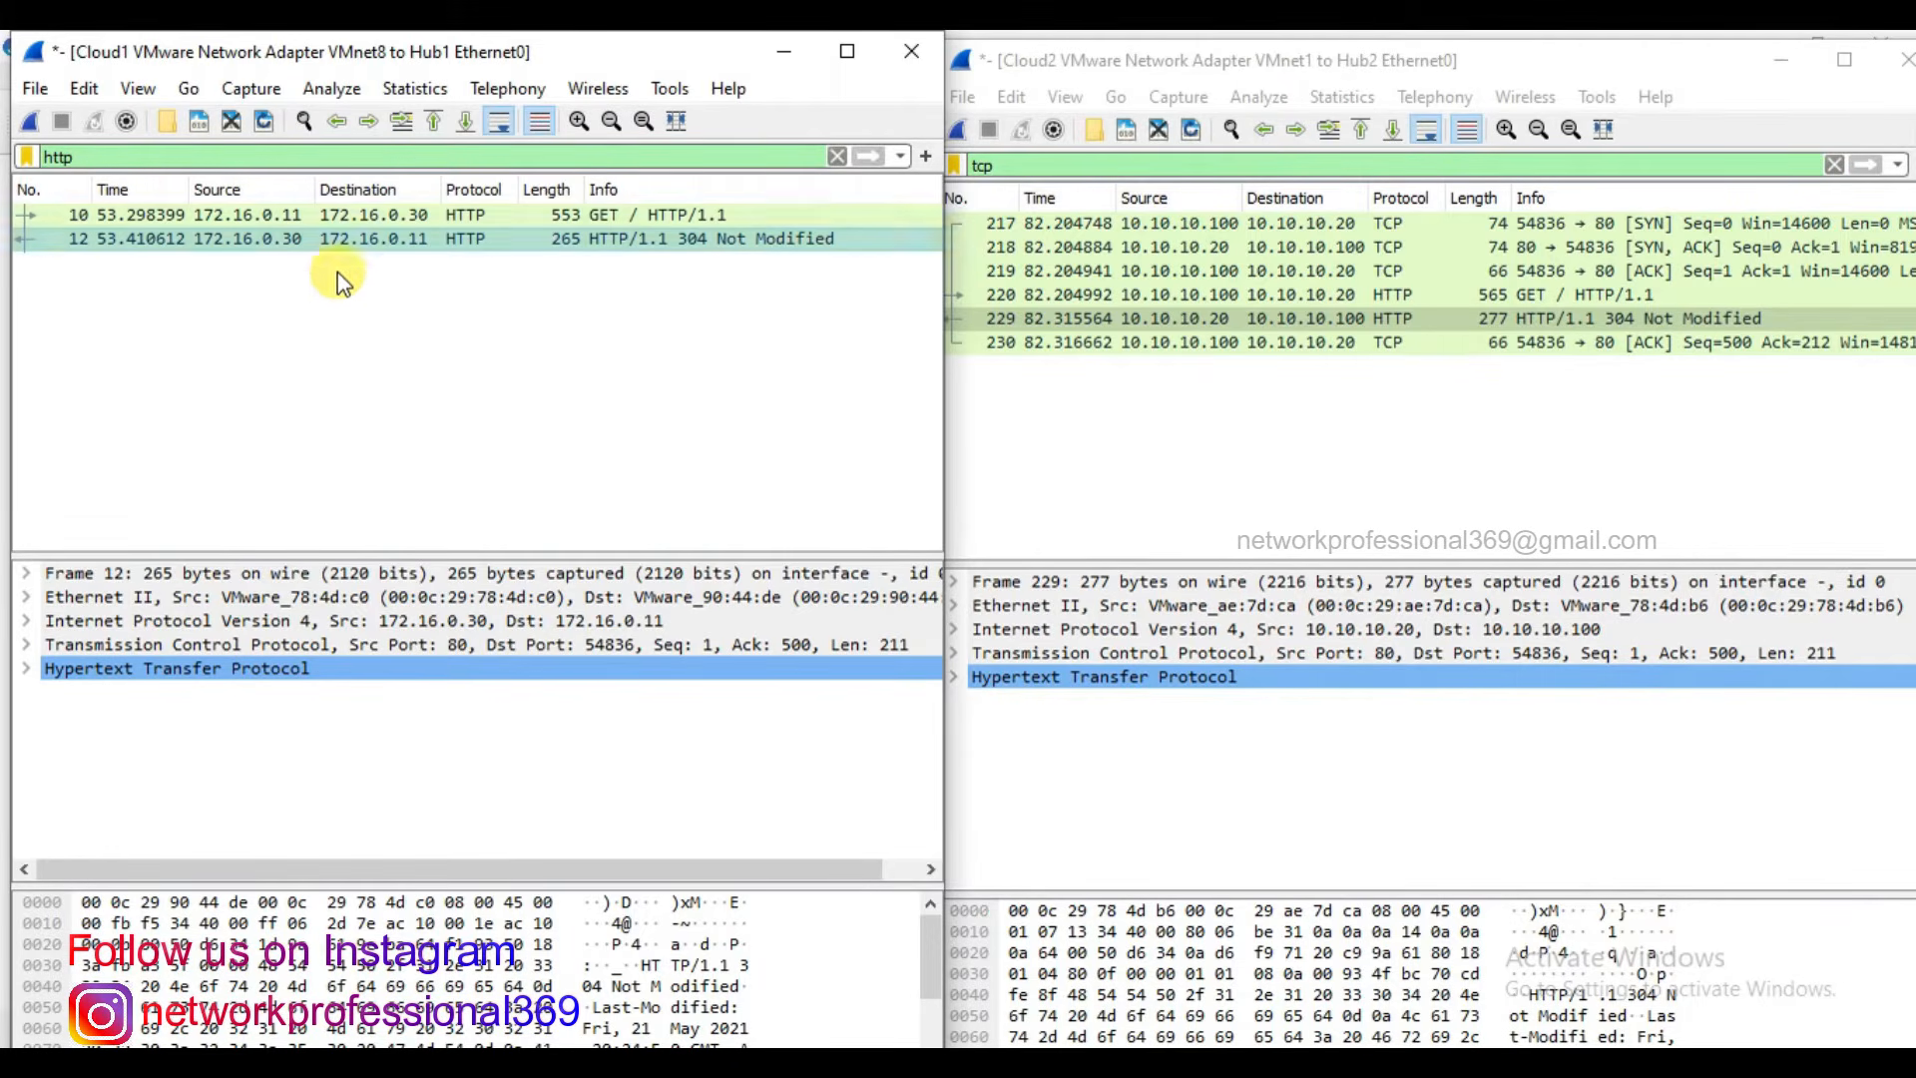
Replace the Cloud2 capture's display filter with http.
click(1084, 166)
key(BackSpace)
key(BackSpace)
key(BackSpace)
text(http)
key(Return)
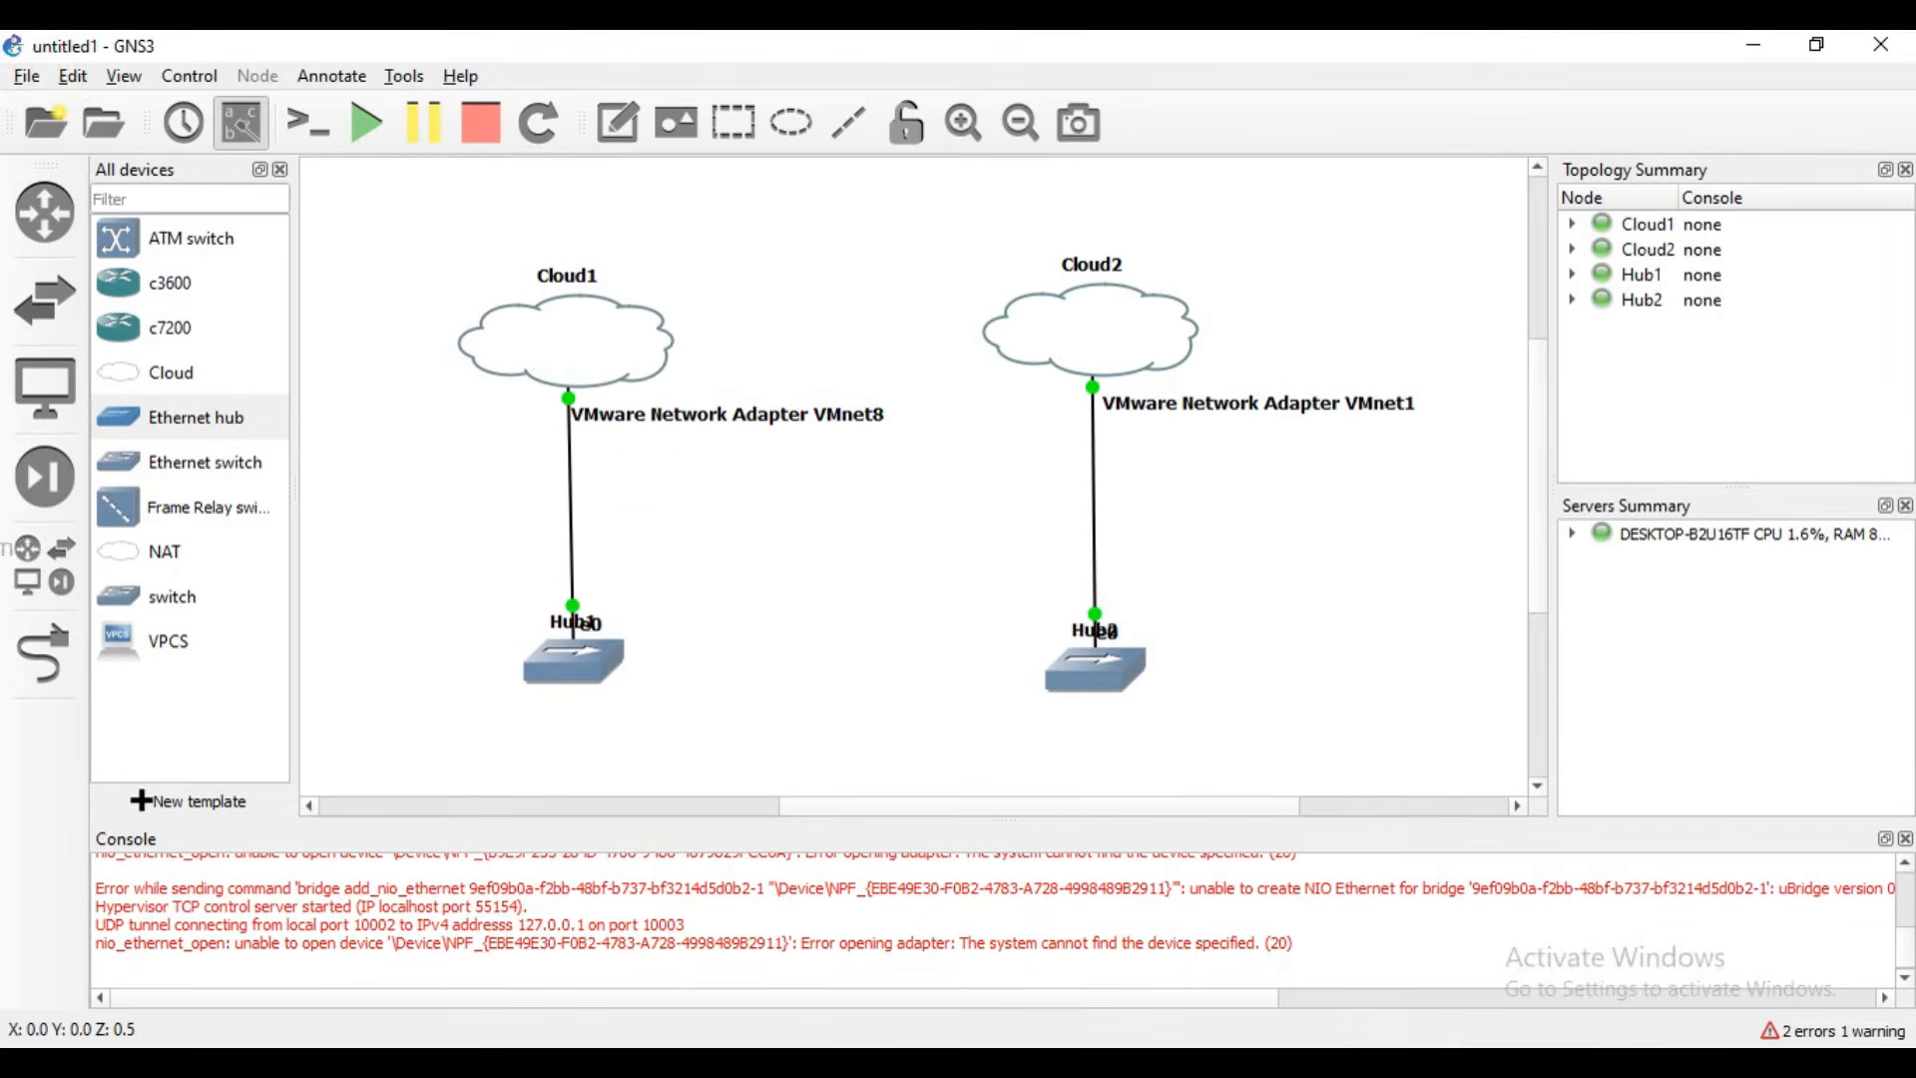
Close the Cloud1 and Cloud2 Wireshark captures without saving their packets.
mouse_move(1298, 1063)
mouse_move(1337, 872)
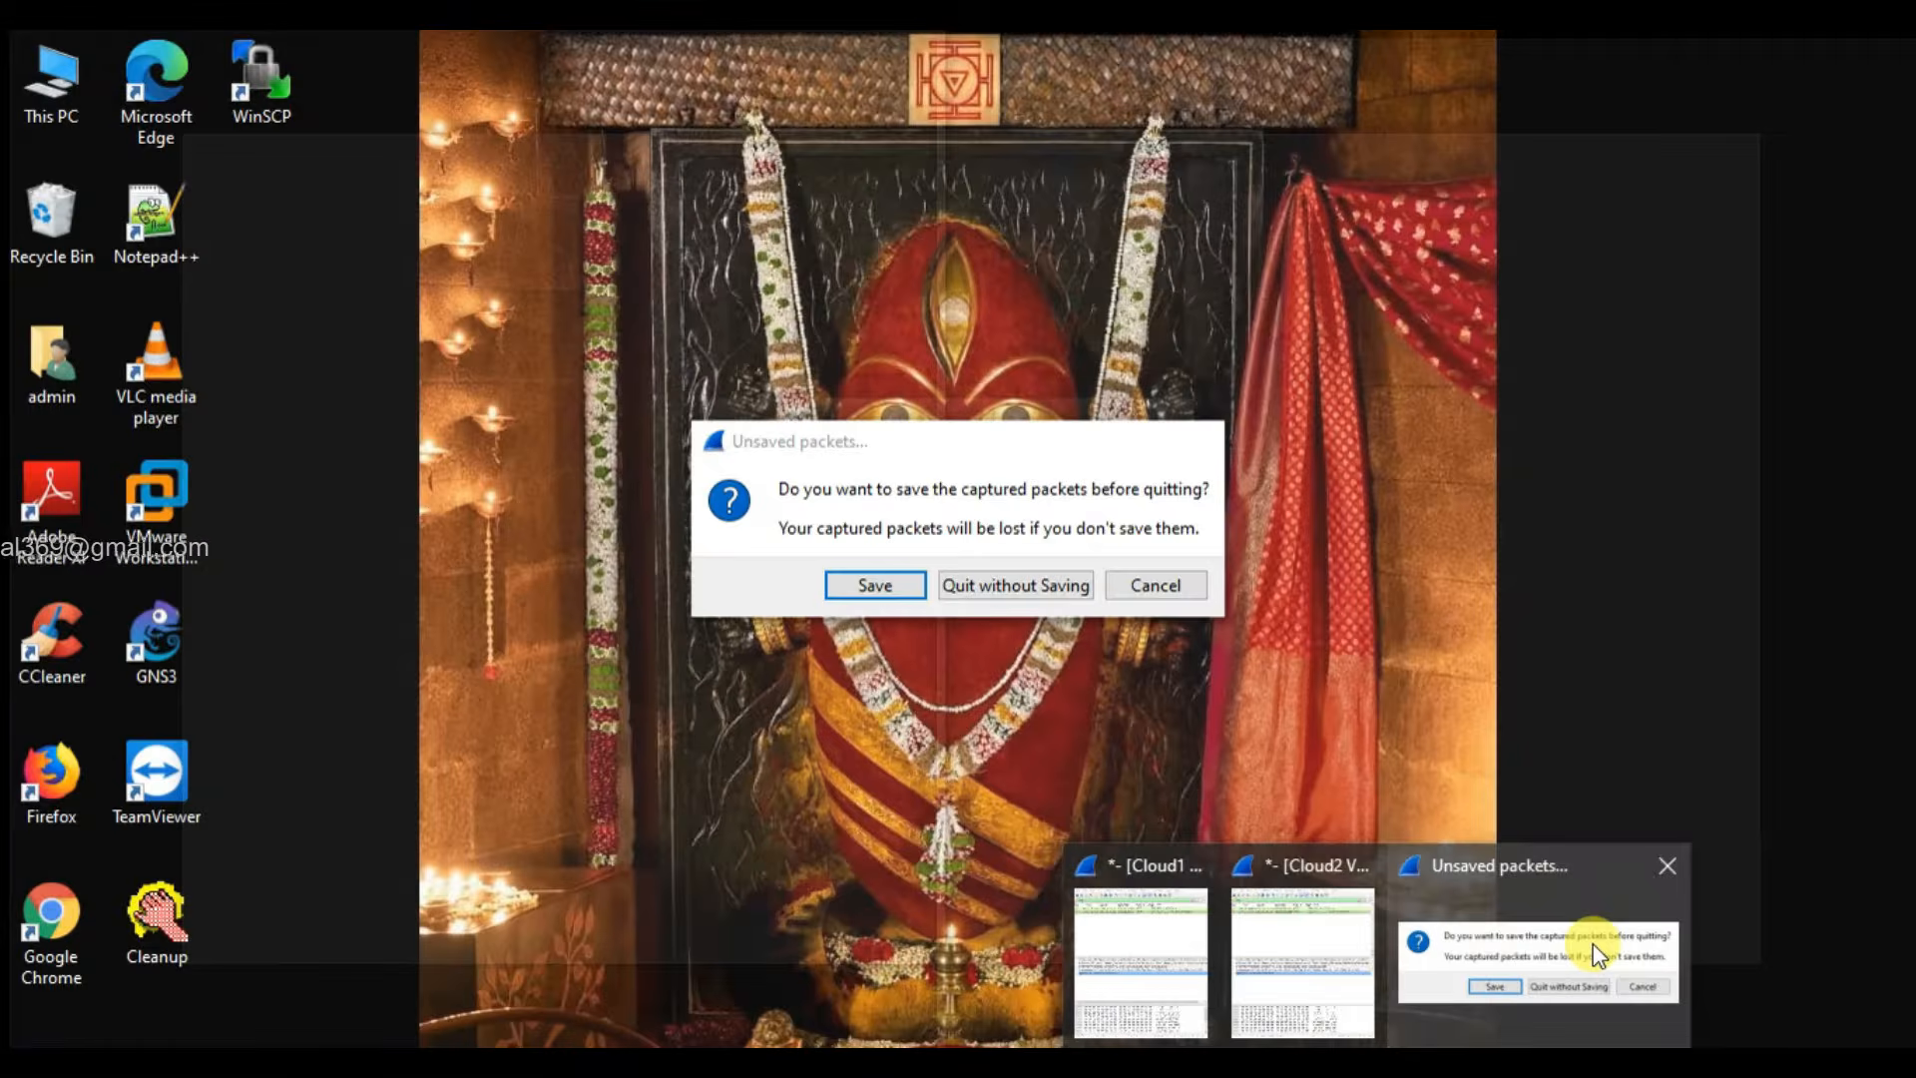
click(1595, 953)
click(1016, 597)
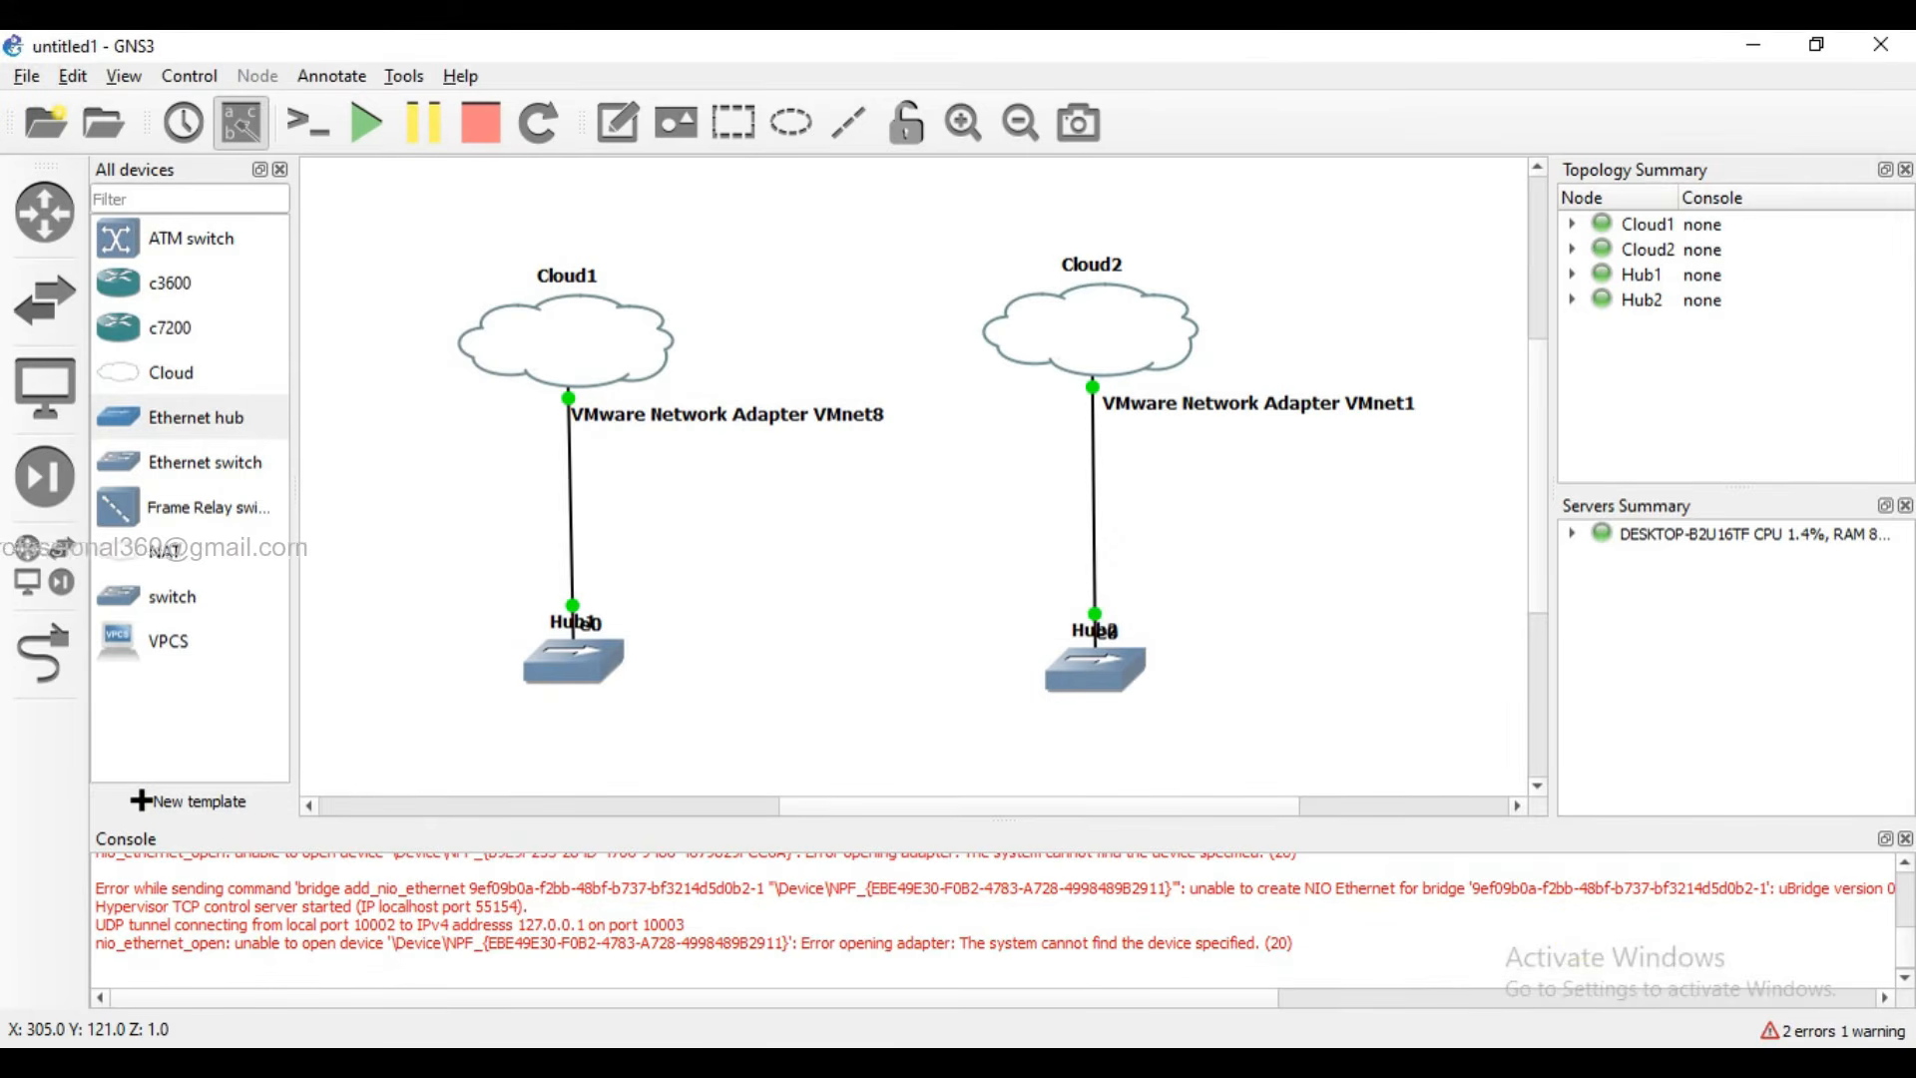
click(1407, 1060)
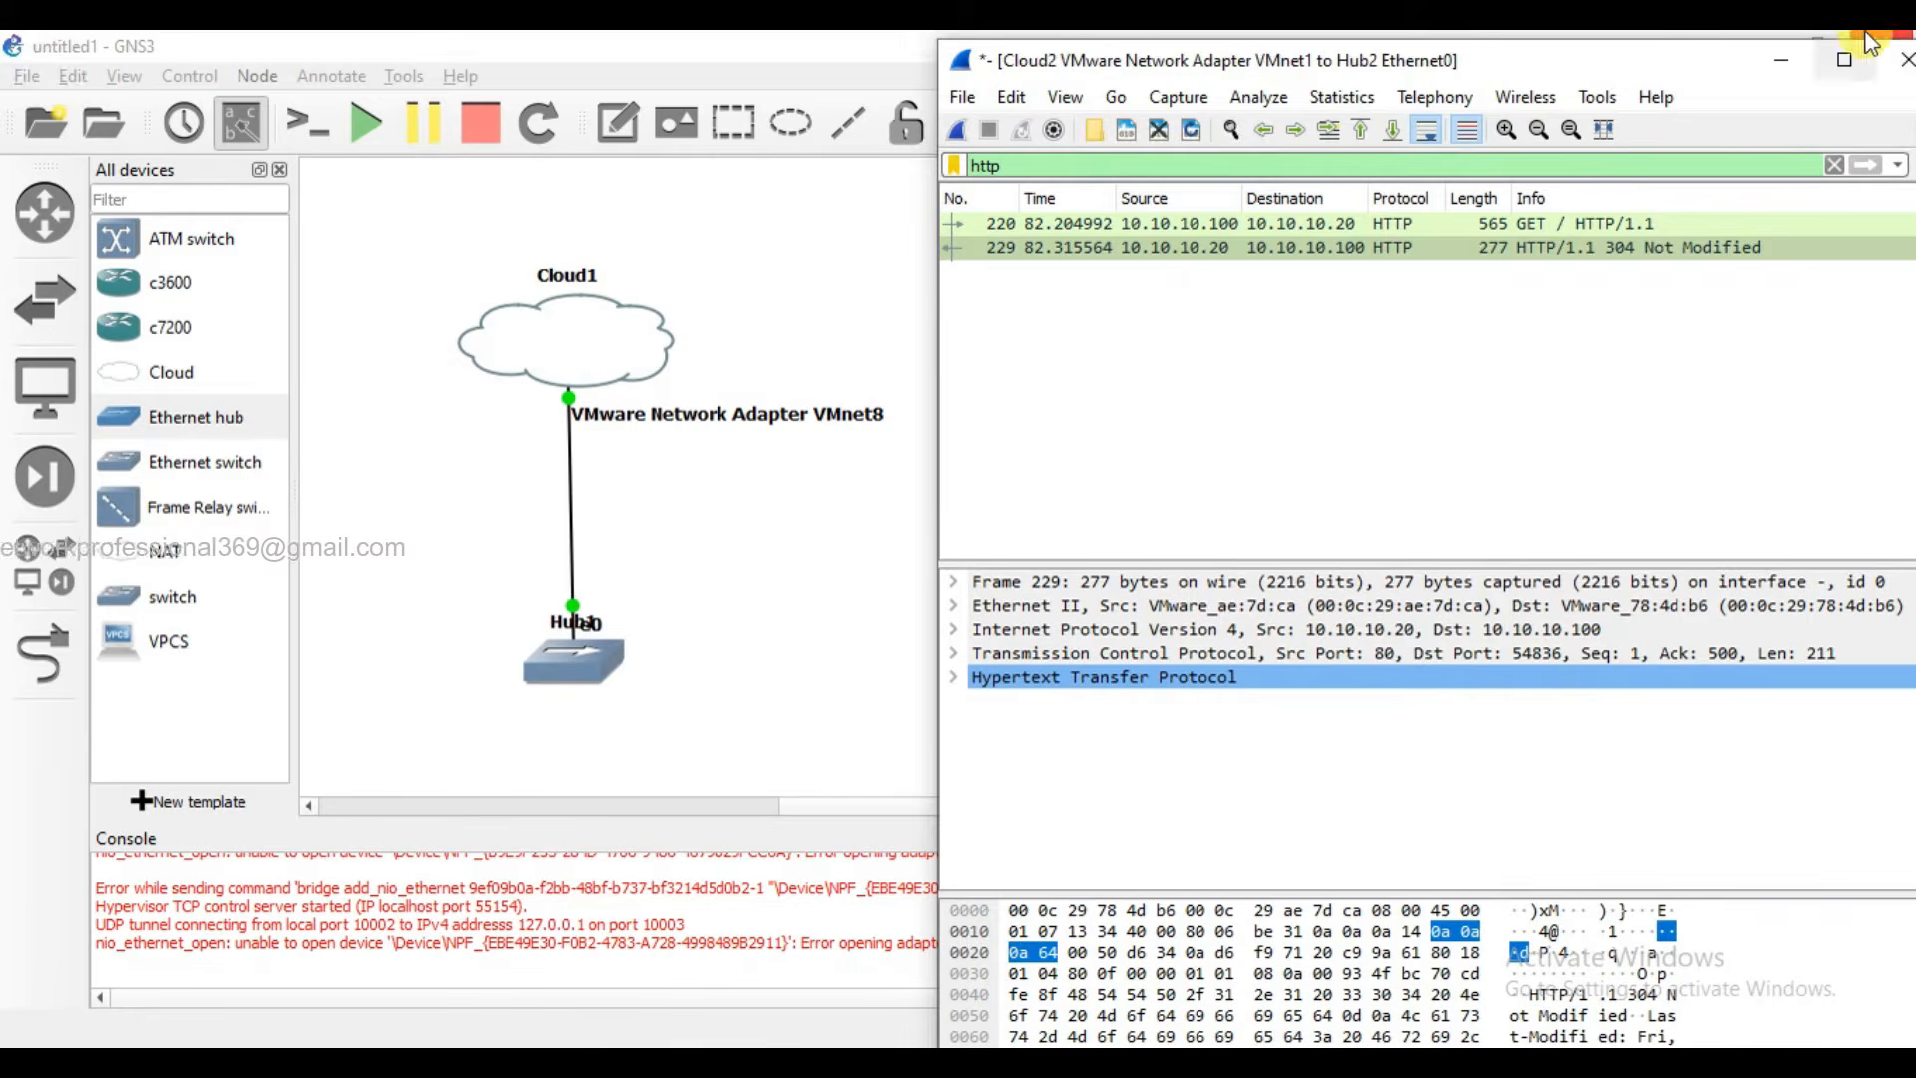
click(1907, 62)
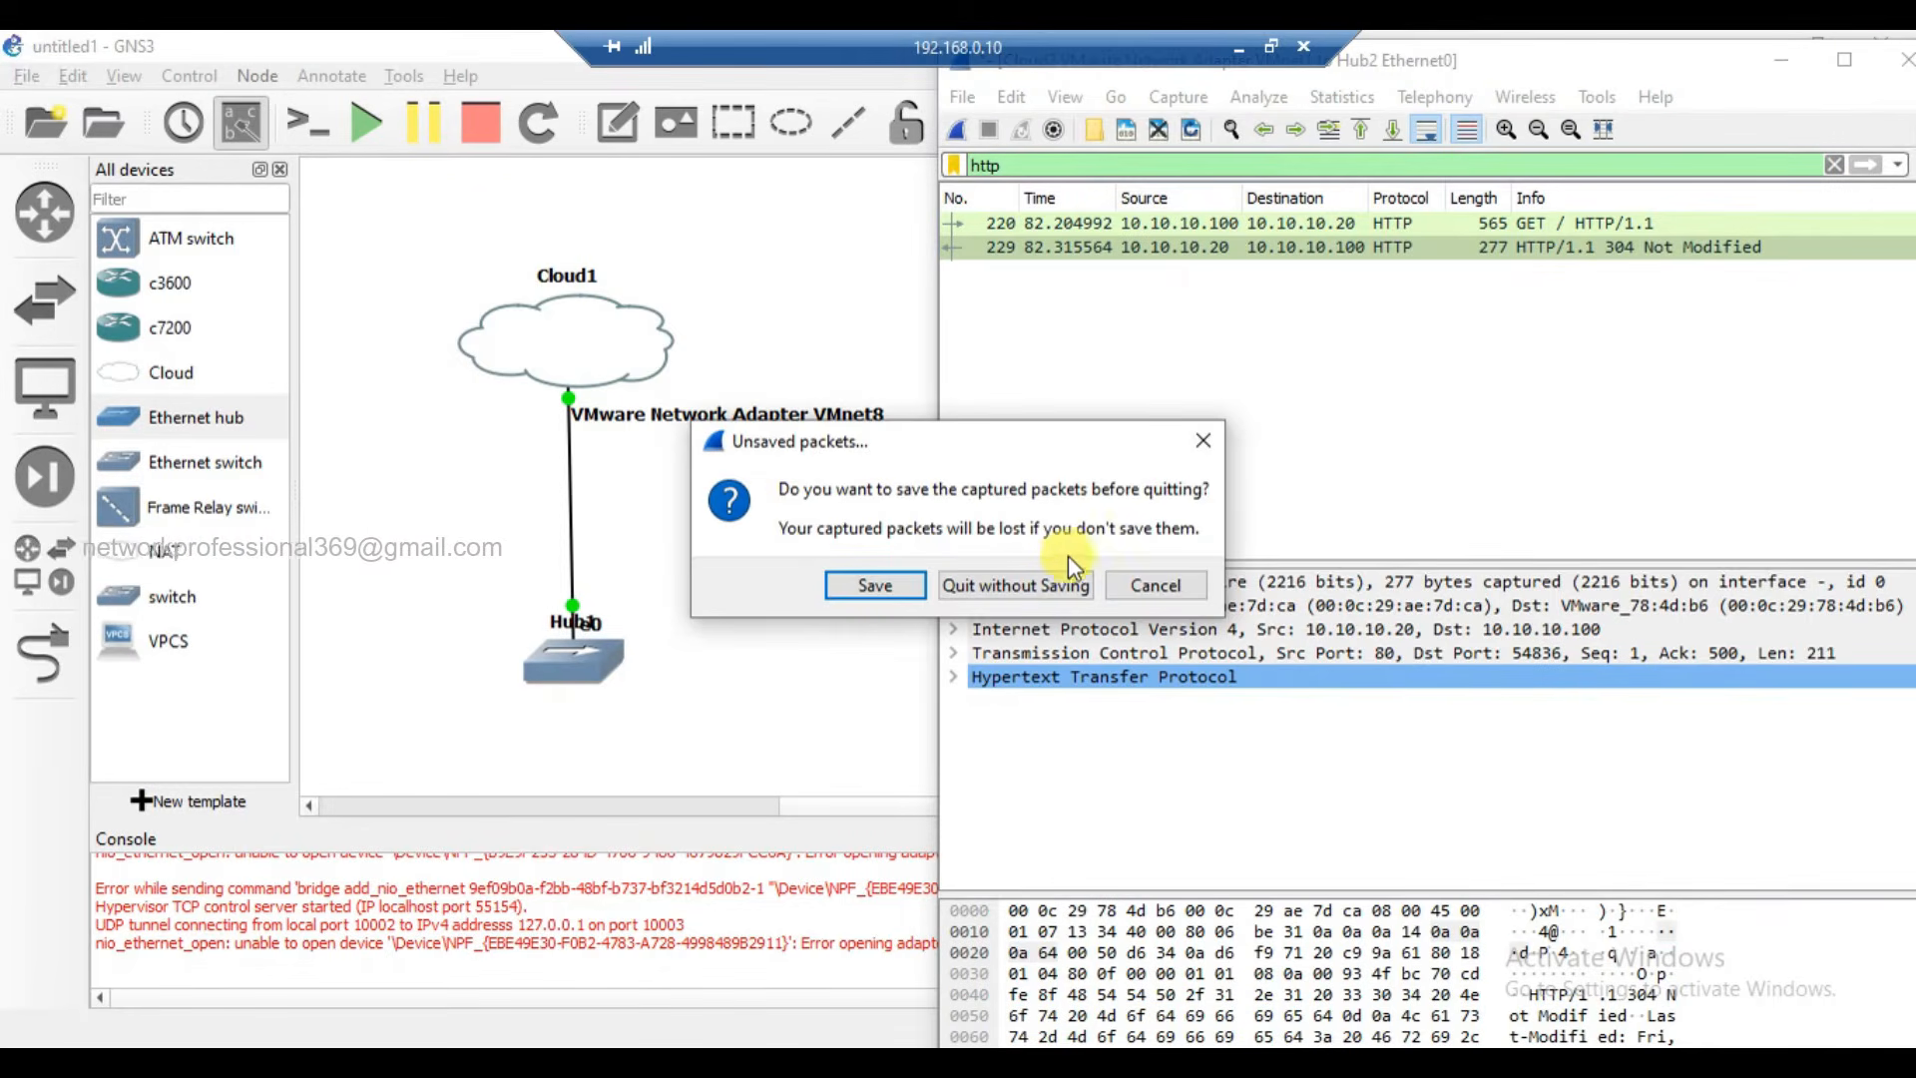
click(1051, 595)
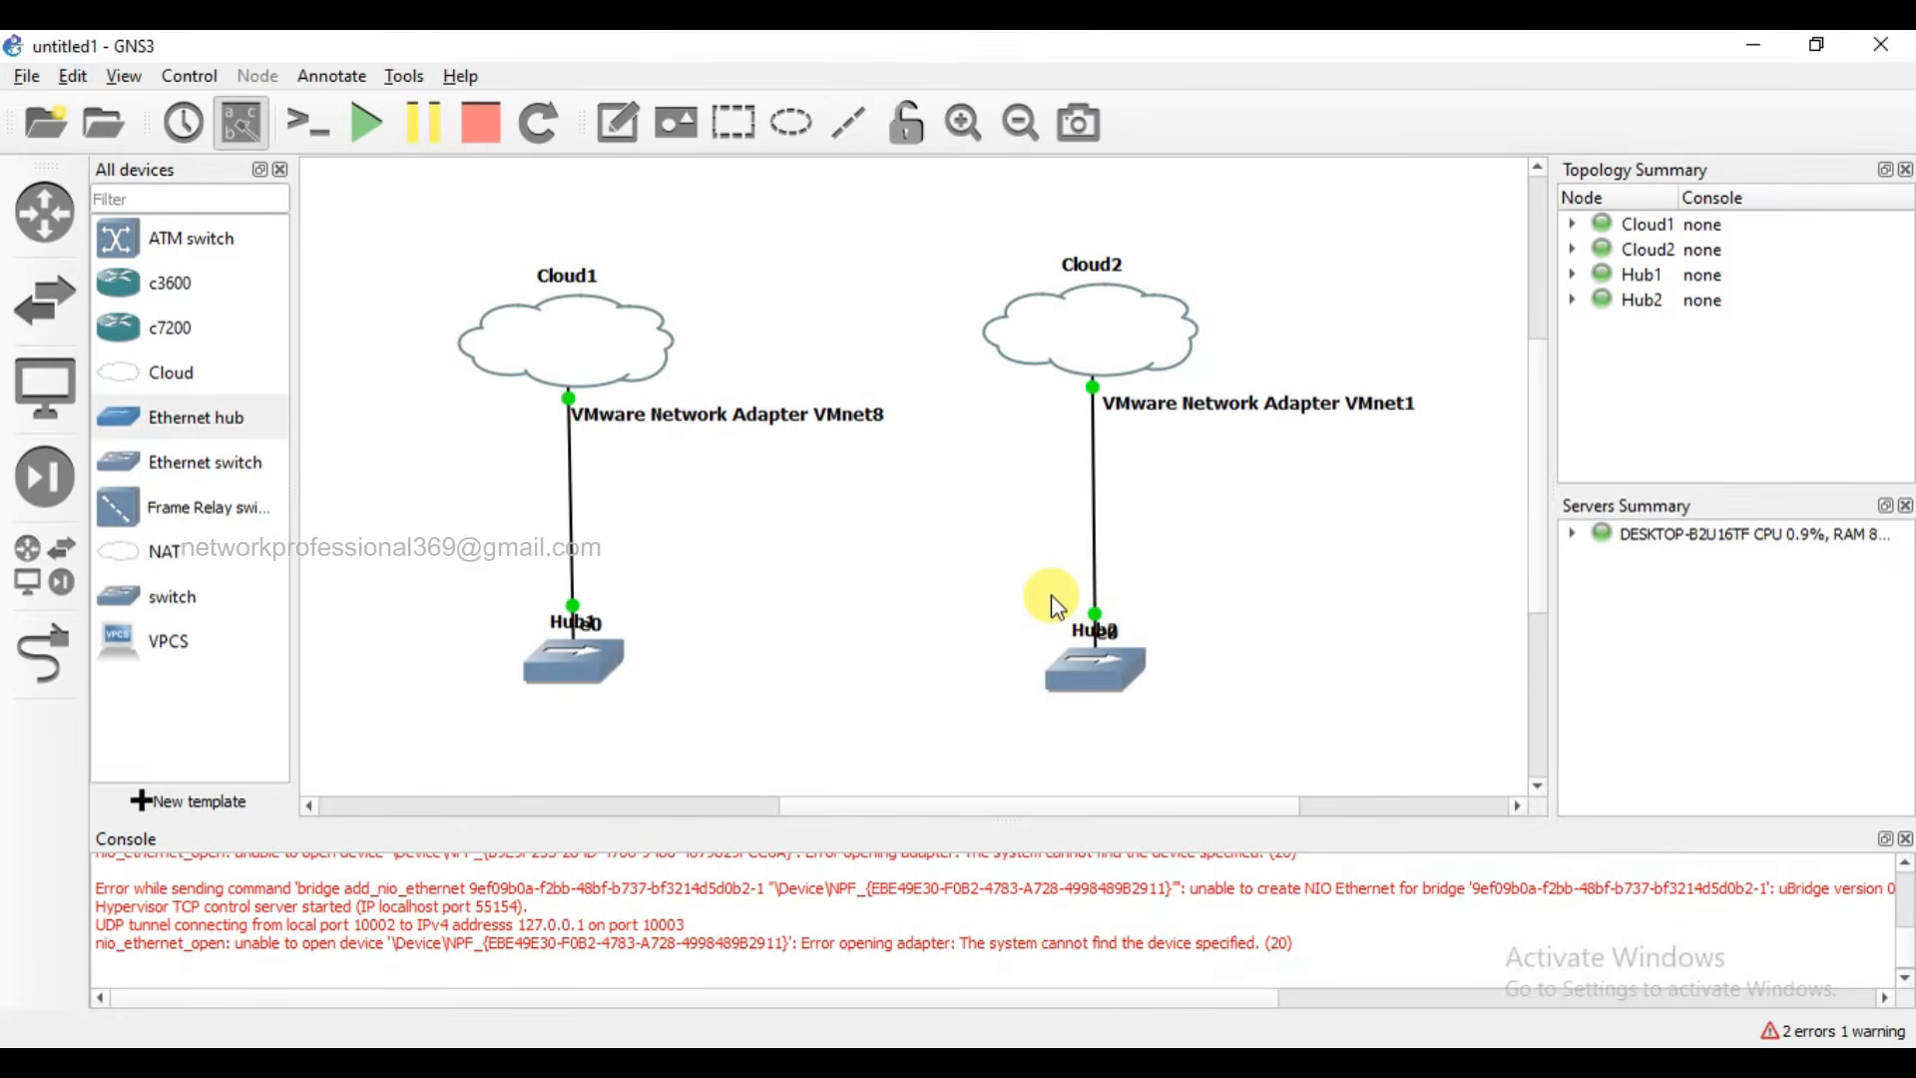
Switch to the BIG-IP web interface in Chrome and open the SSL Certificate List under Traffic Certificate Management.
mouse_move(990, 1063)
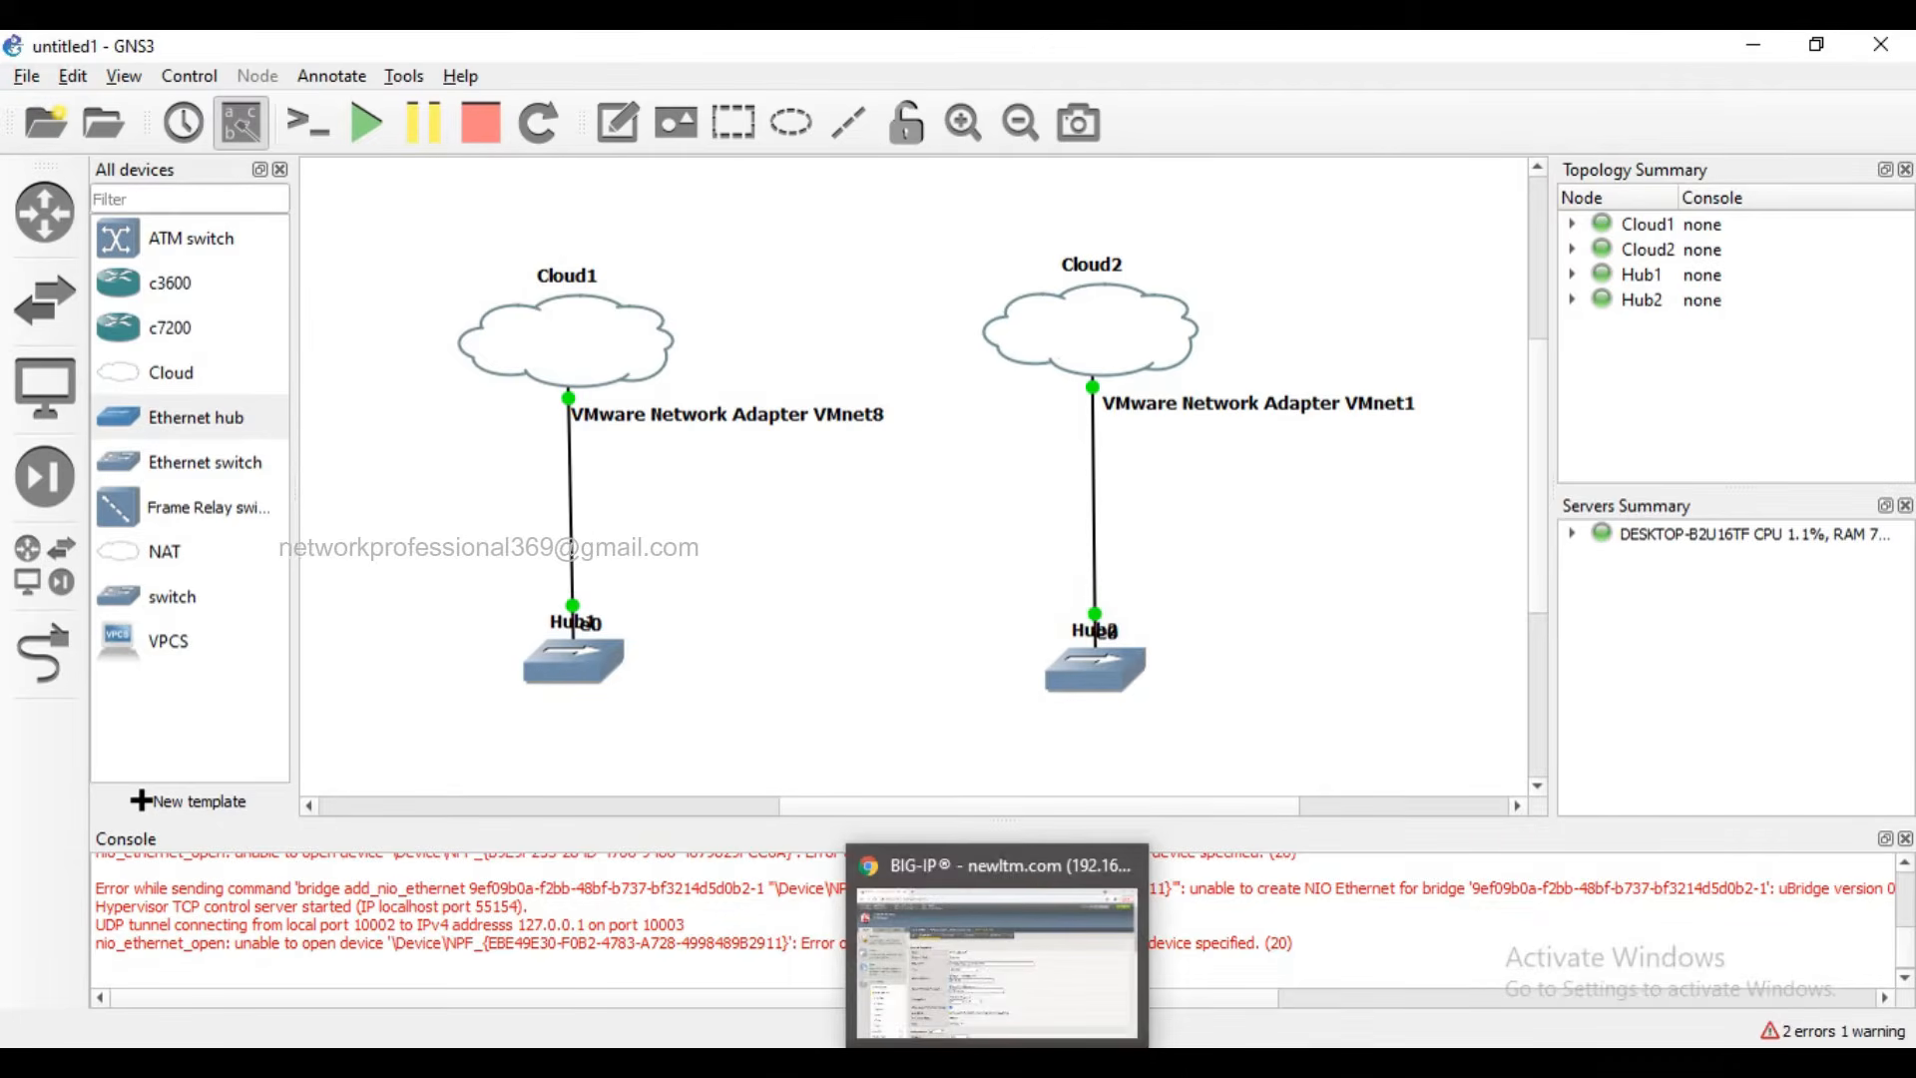
click(1026, 985)
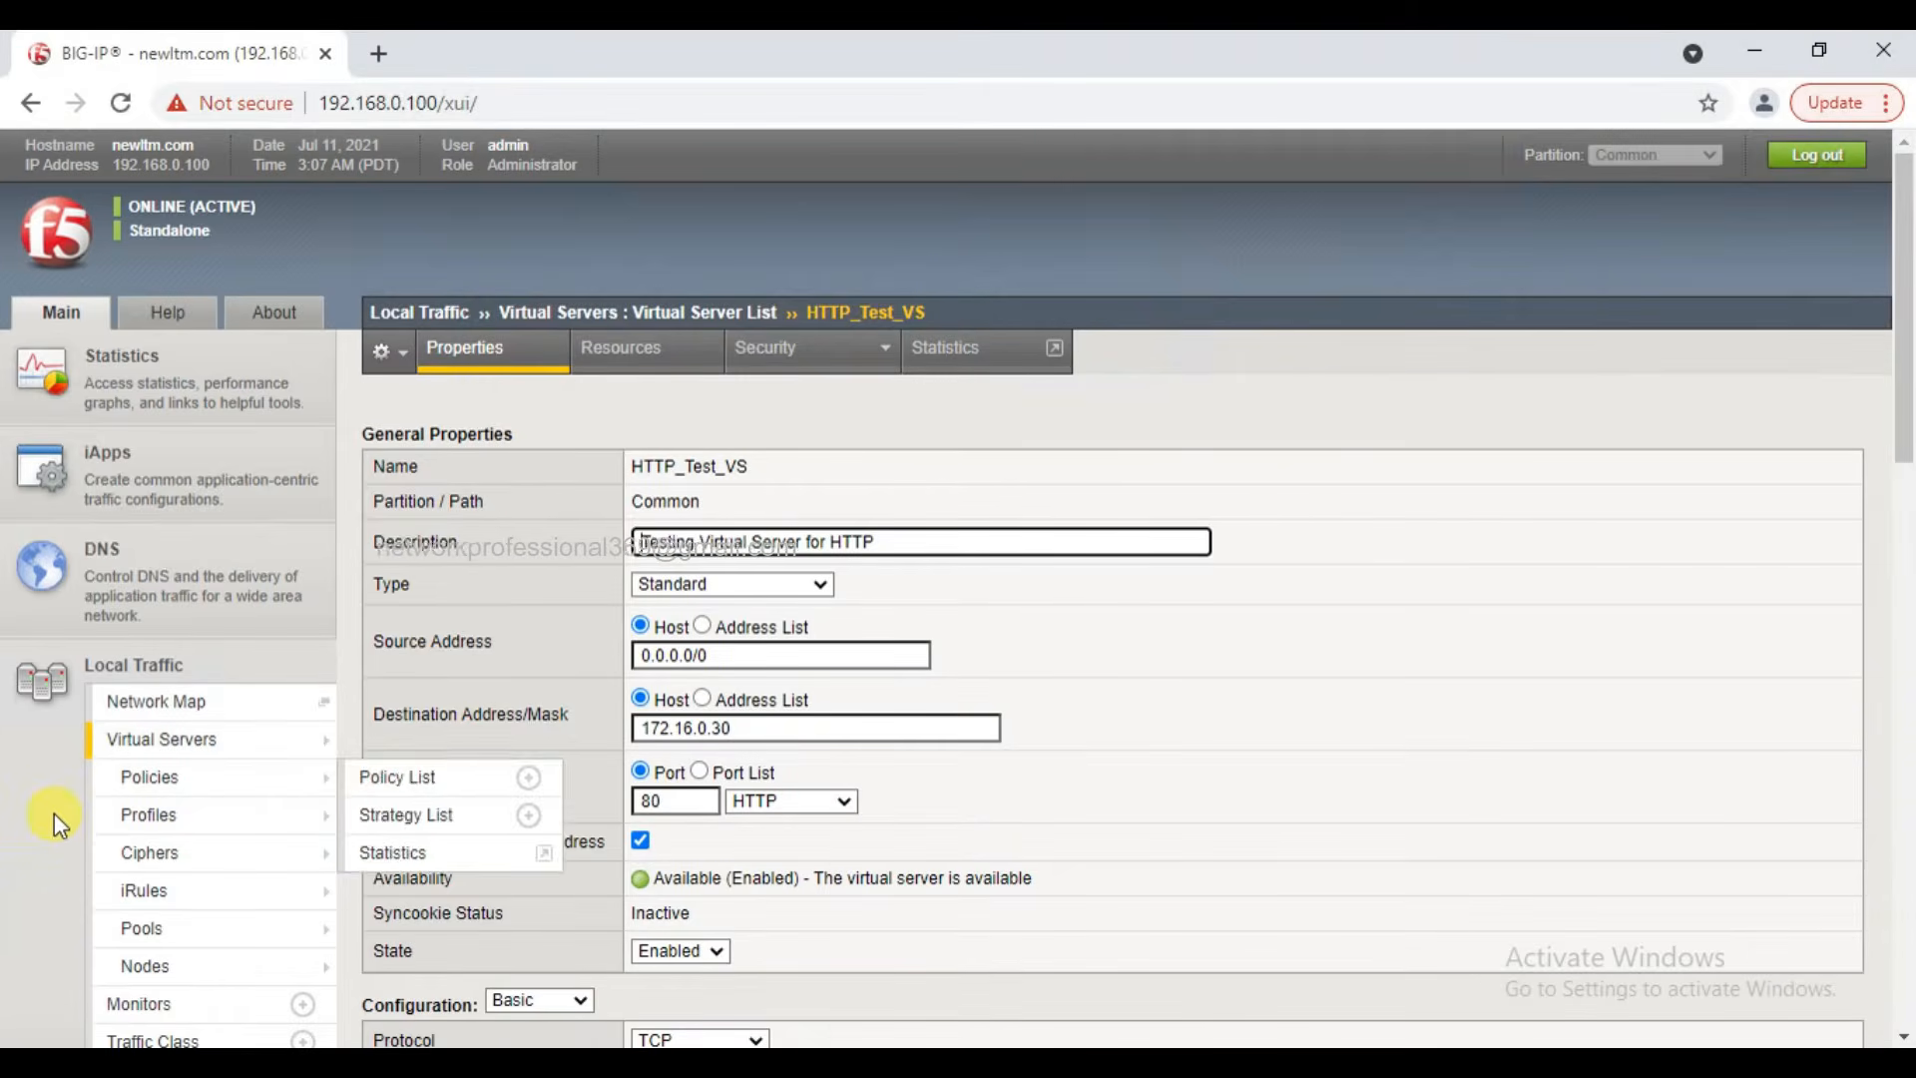
scroll(27, 833, down, 15)
scroll(27, 834, up, 5)
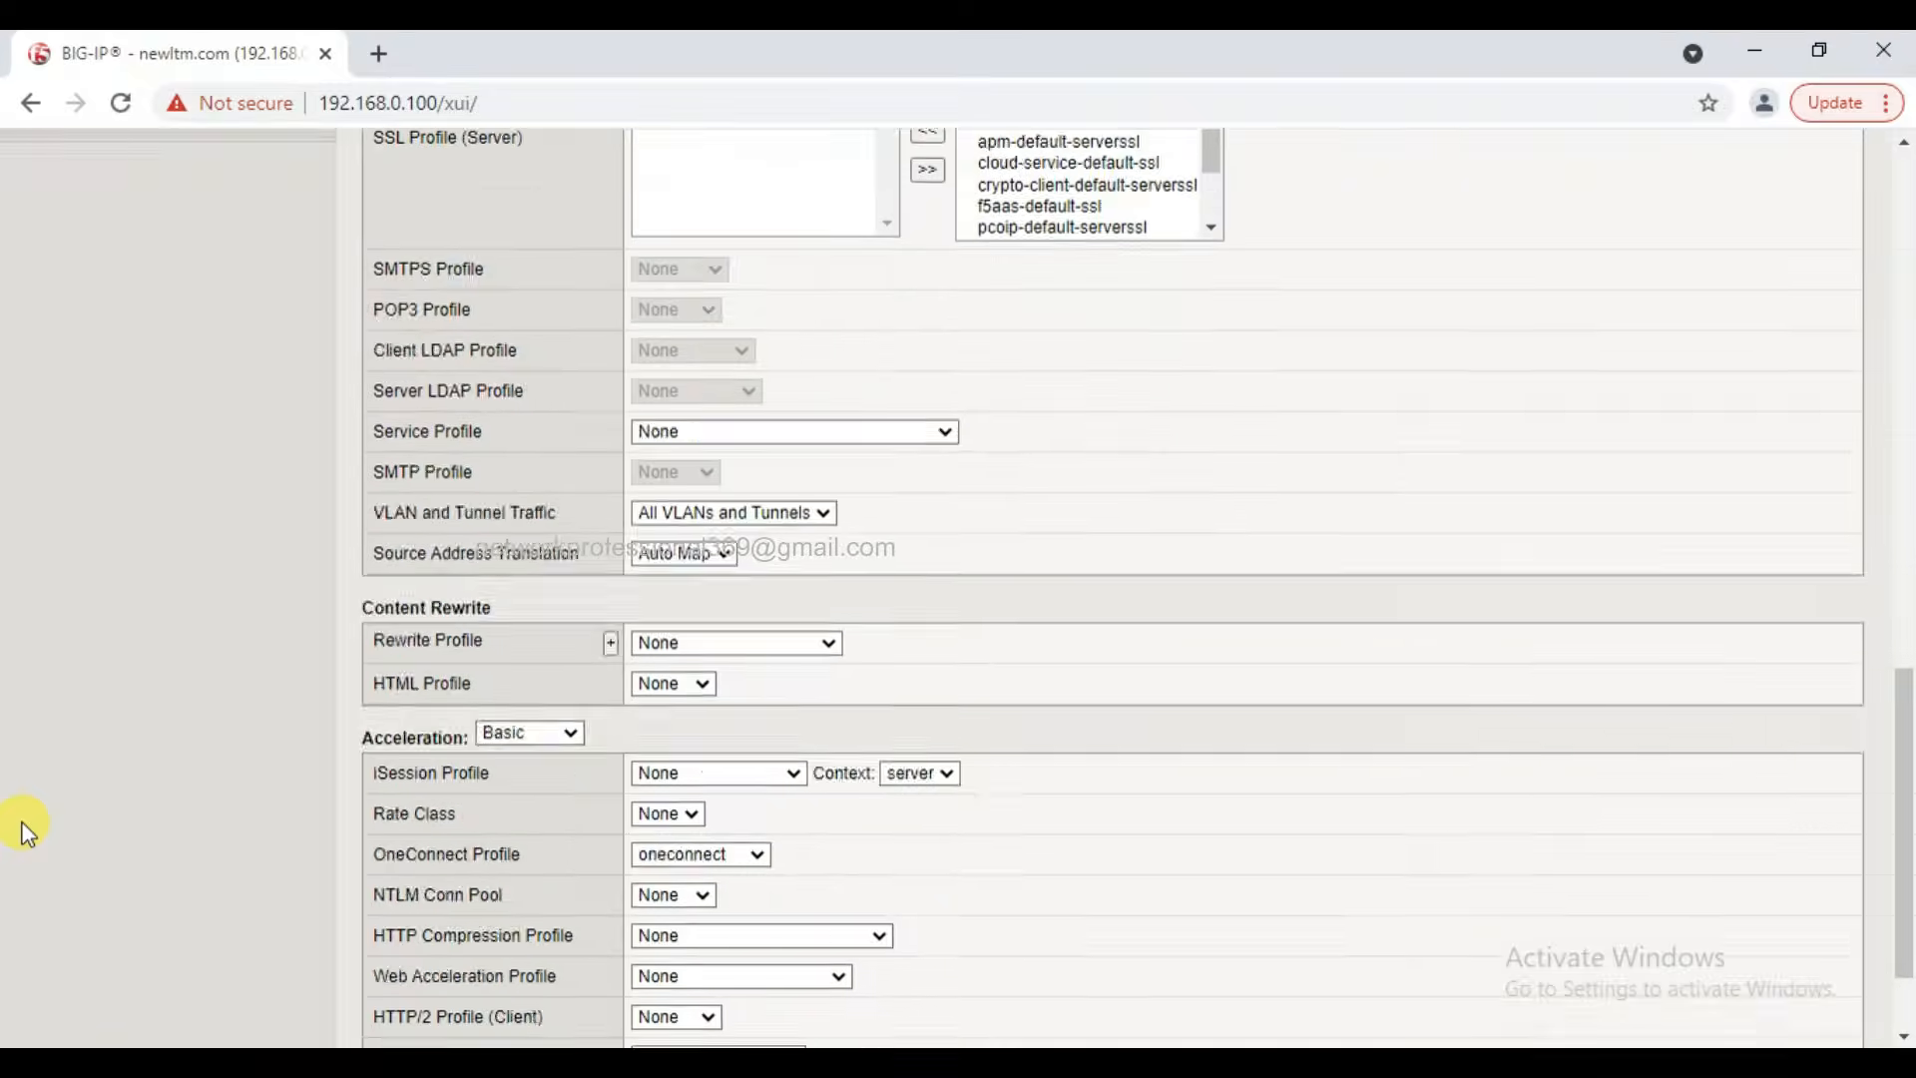
scroll(27, 834, up, 3)
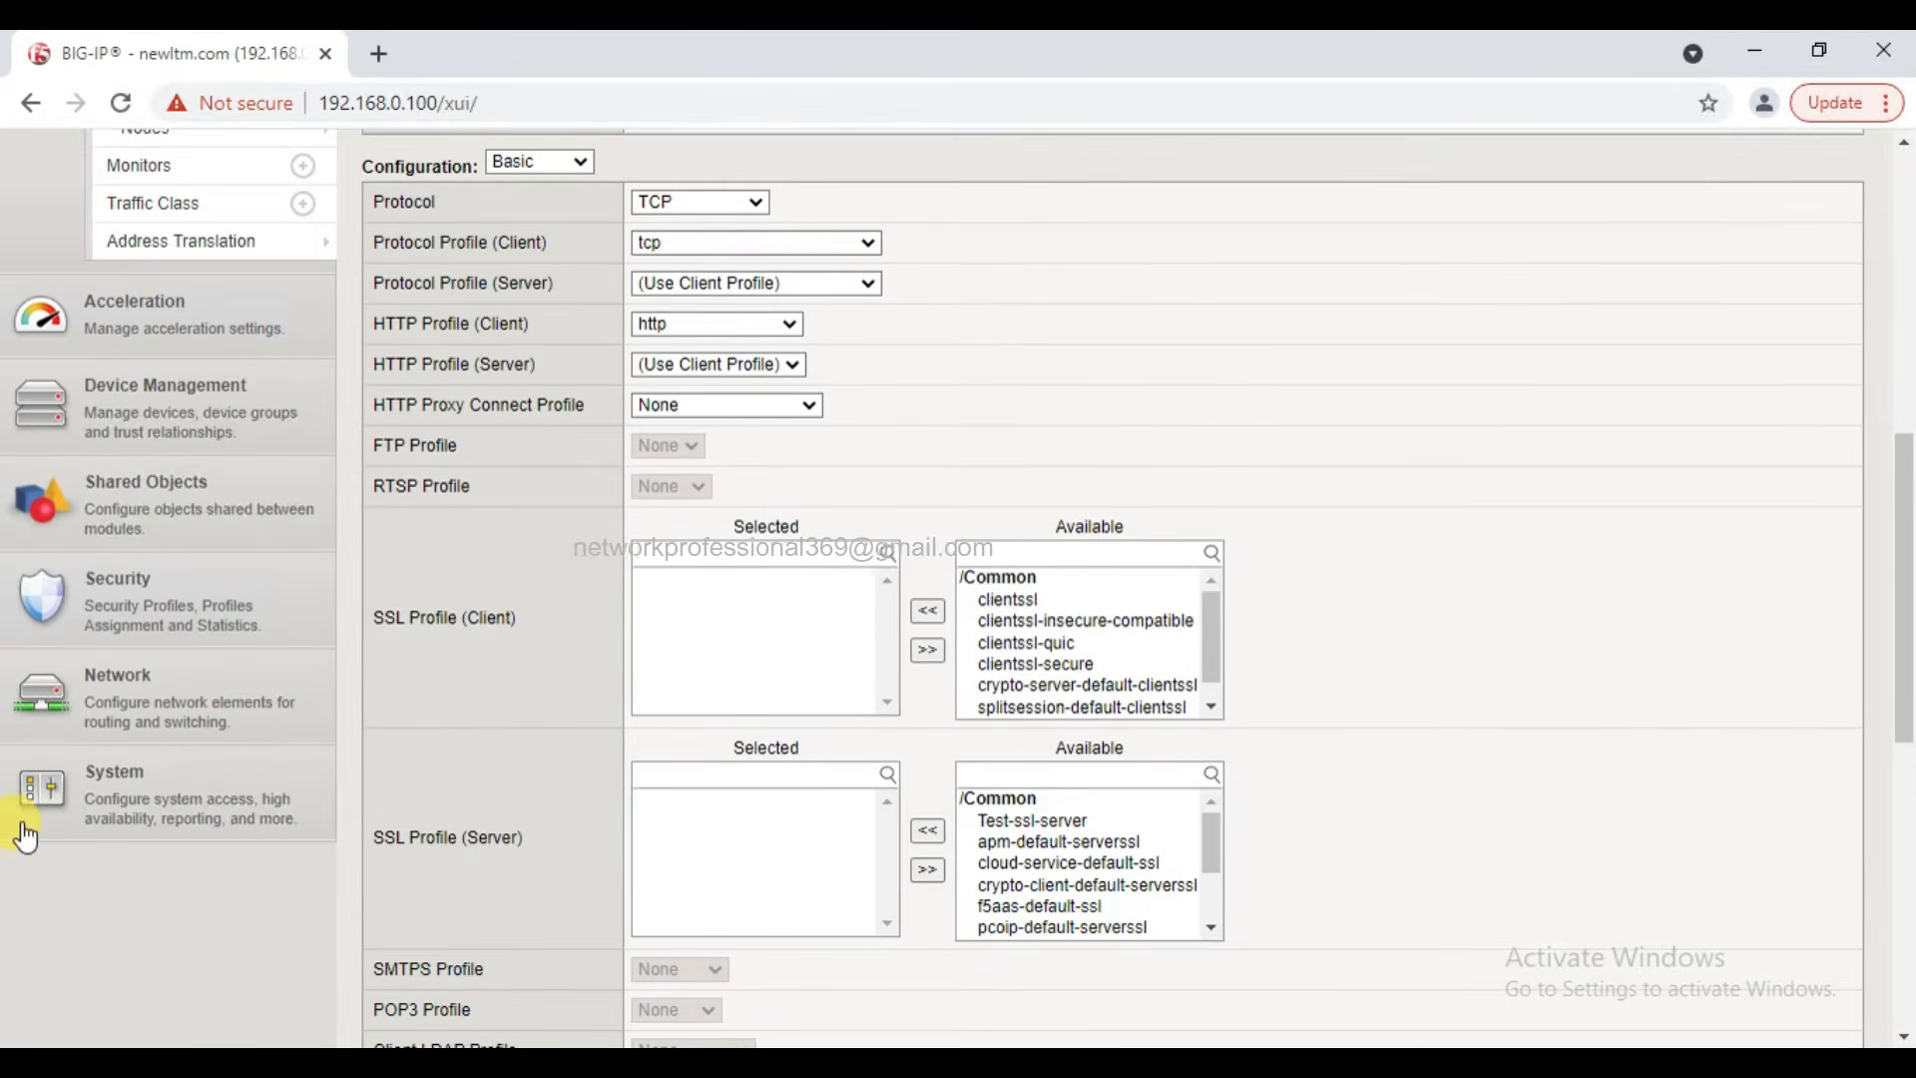
click(174, 820)
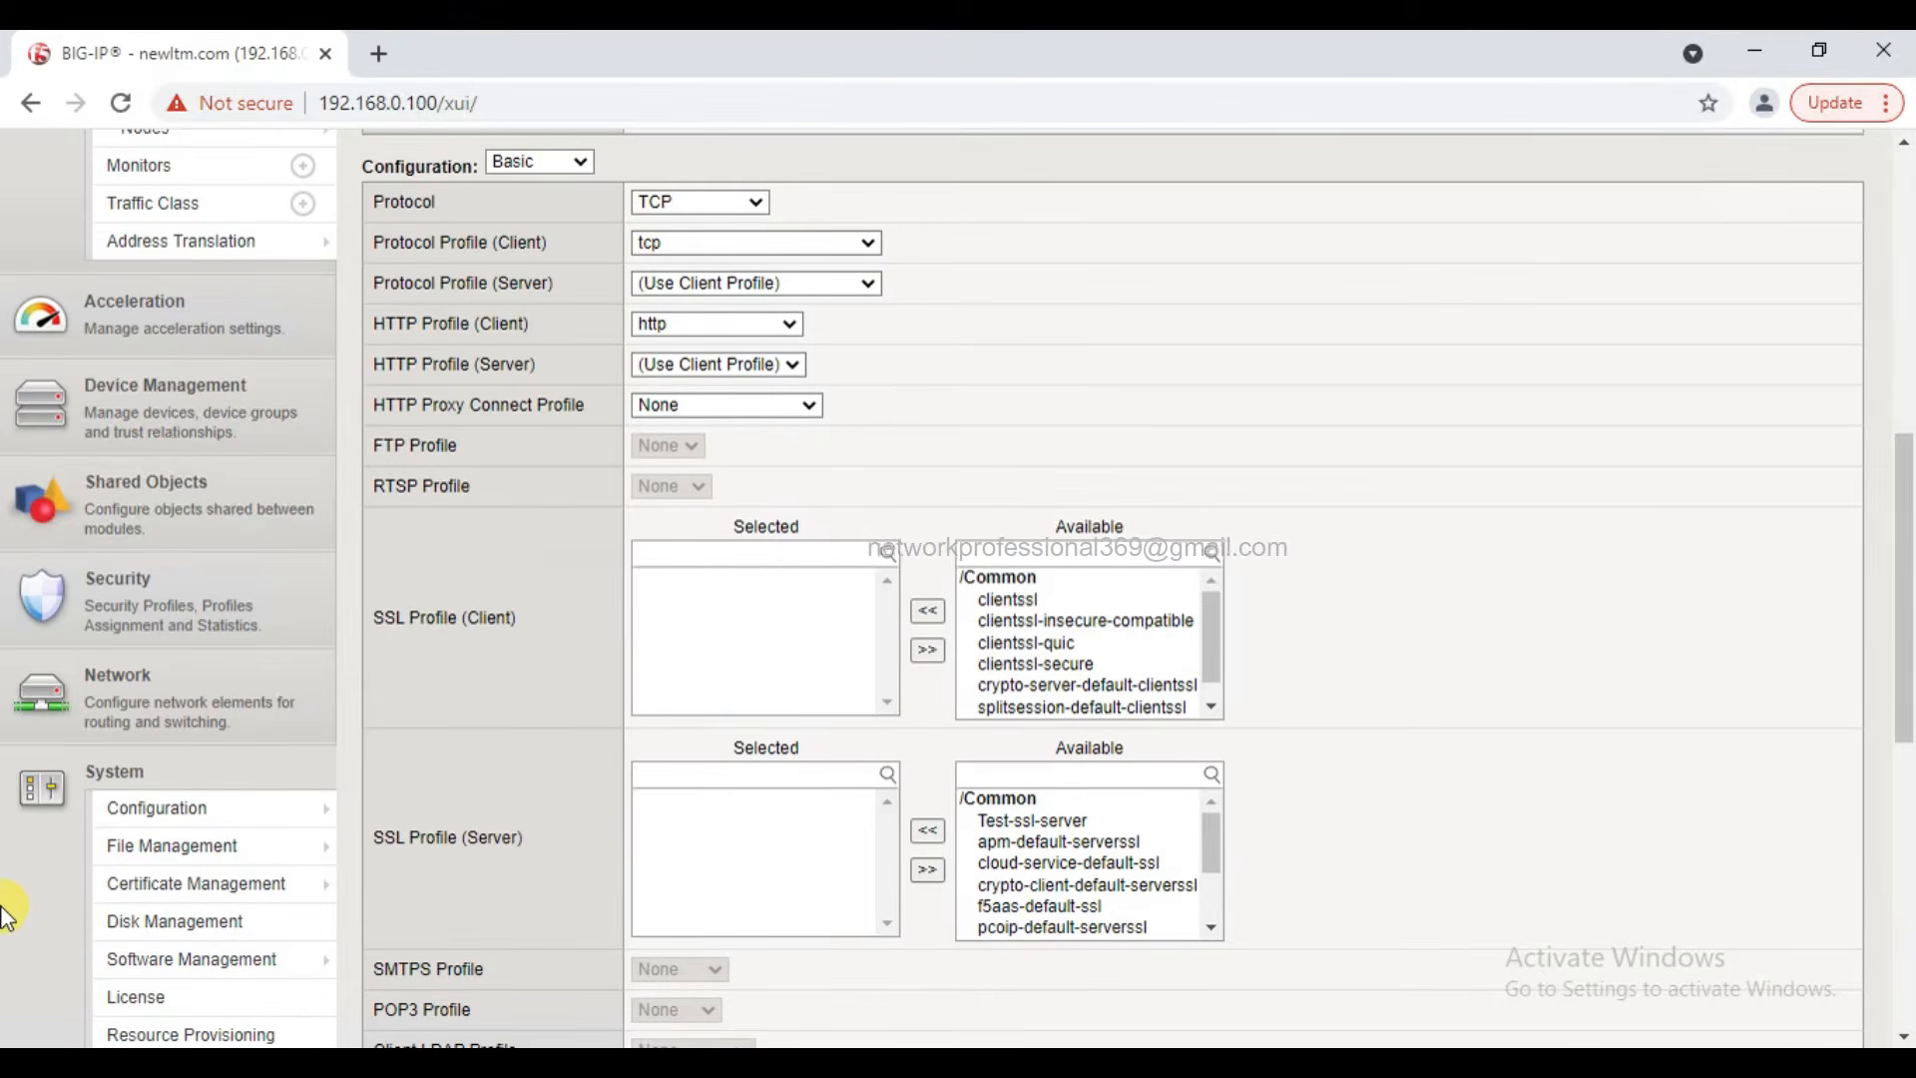
scroll(7, 913, down, 1)
scroll(8, 914, down, 1)
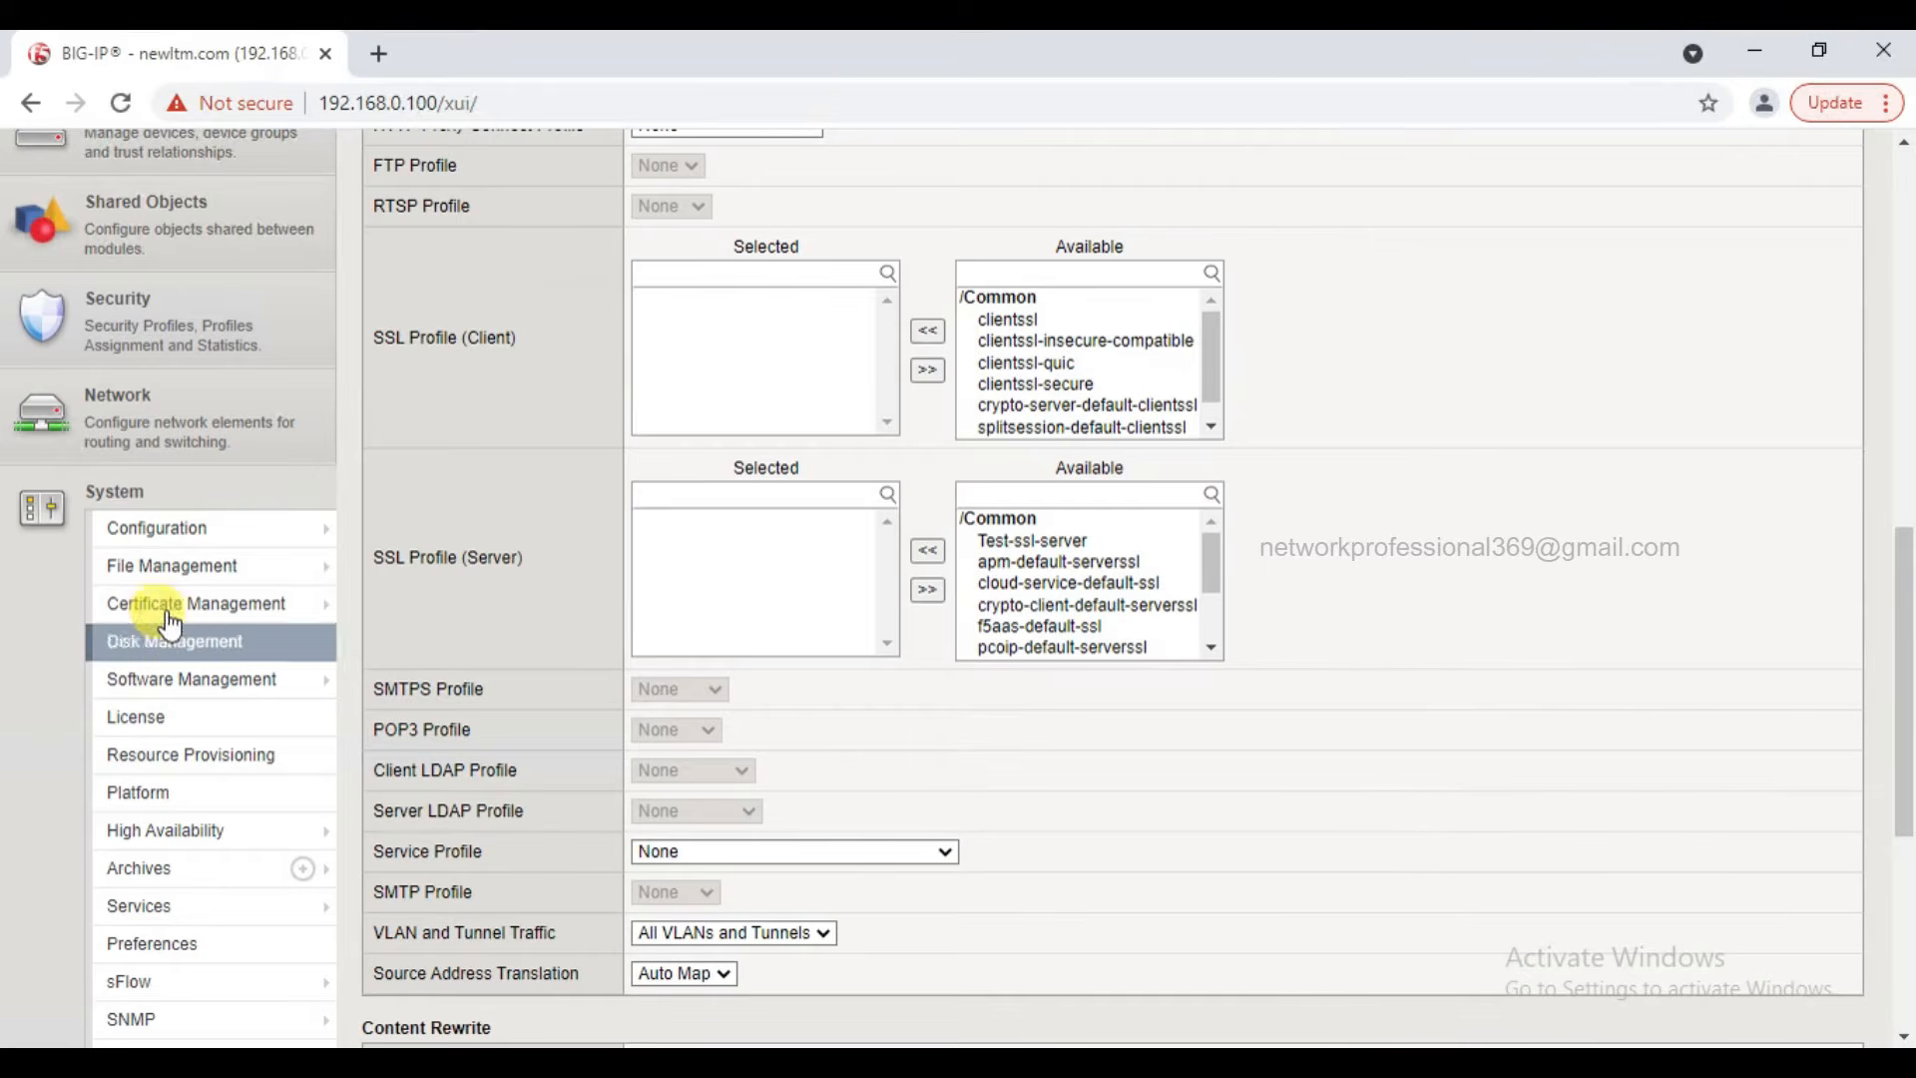
mouse_move(198, 619)
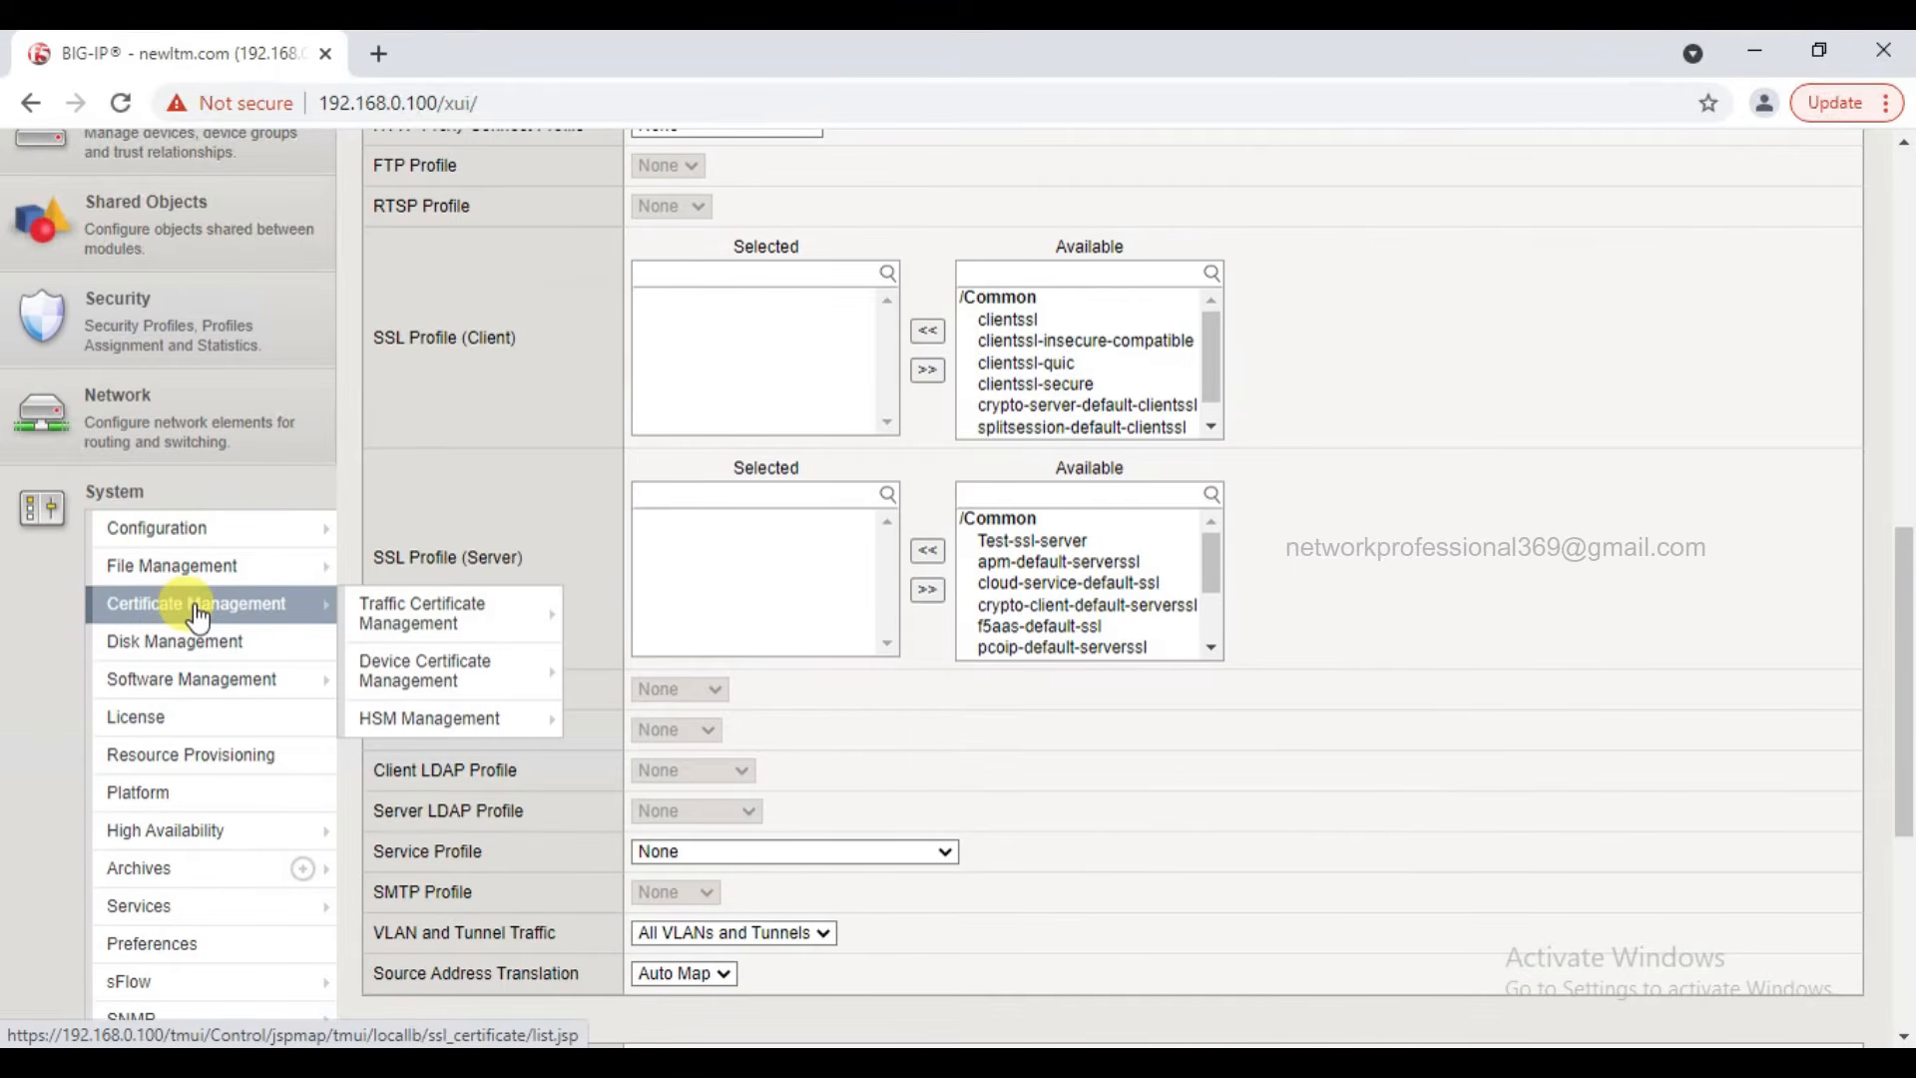
click(473, 603)
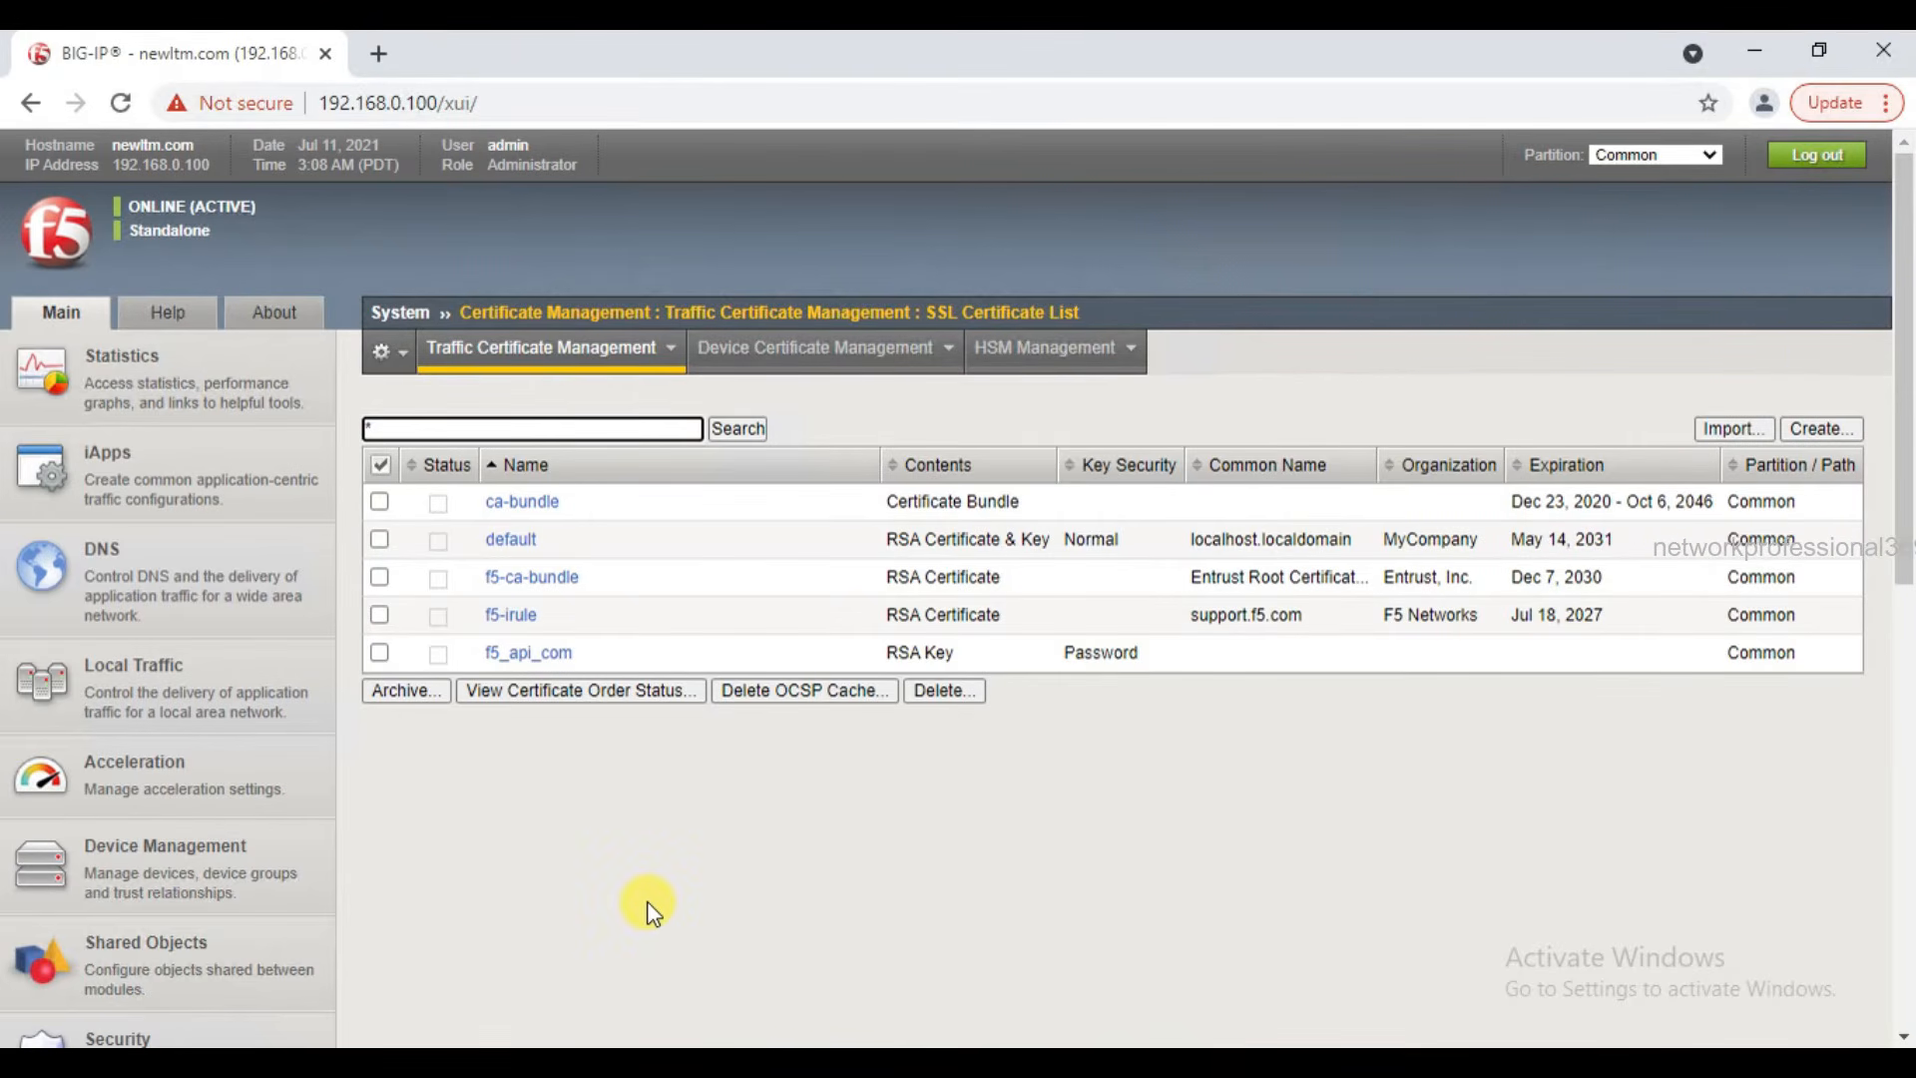
Start a new SSL certificate for traffic certificate management and name it Test-SSL-Certificate.
scroll(649, 908, down, 5)
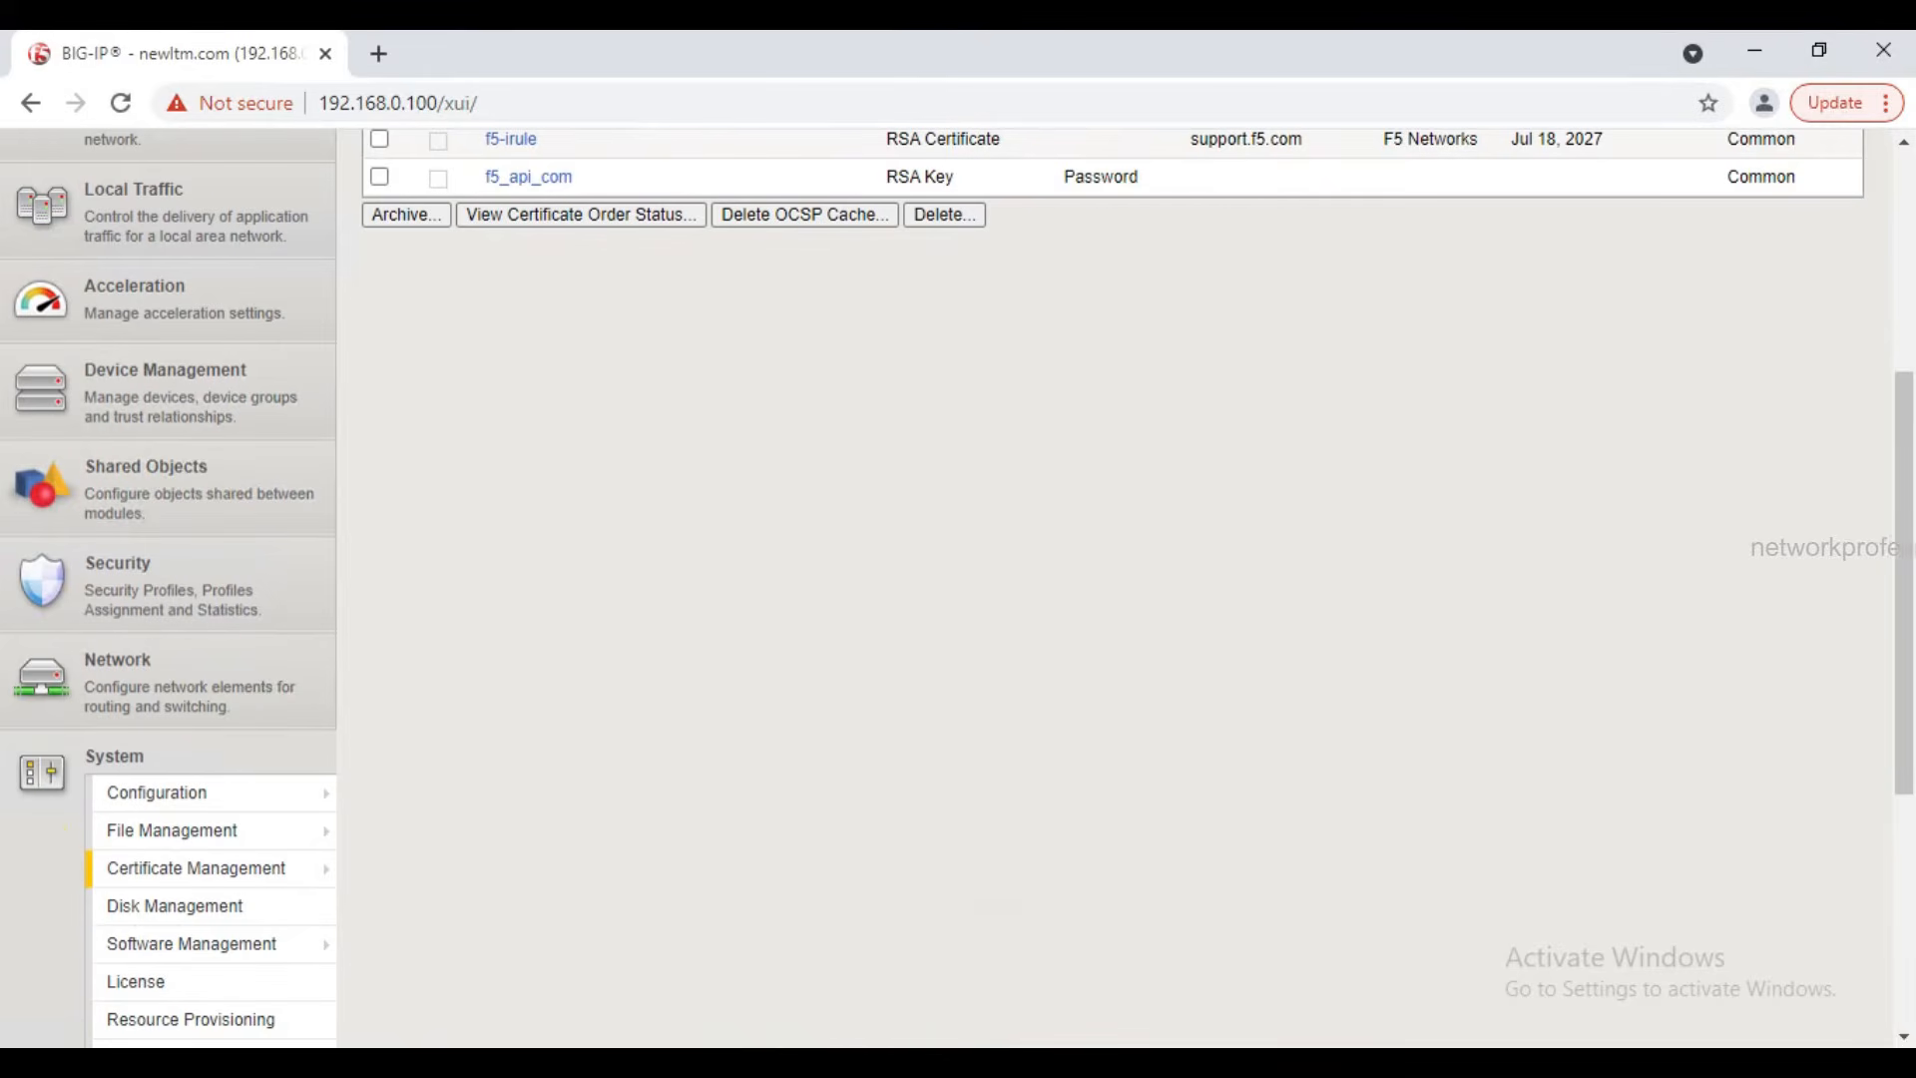
mouse_move(180, 877)
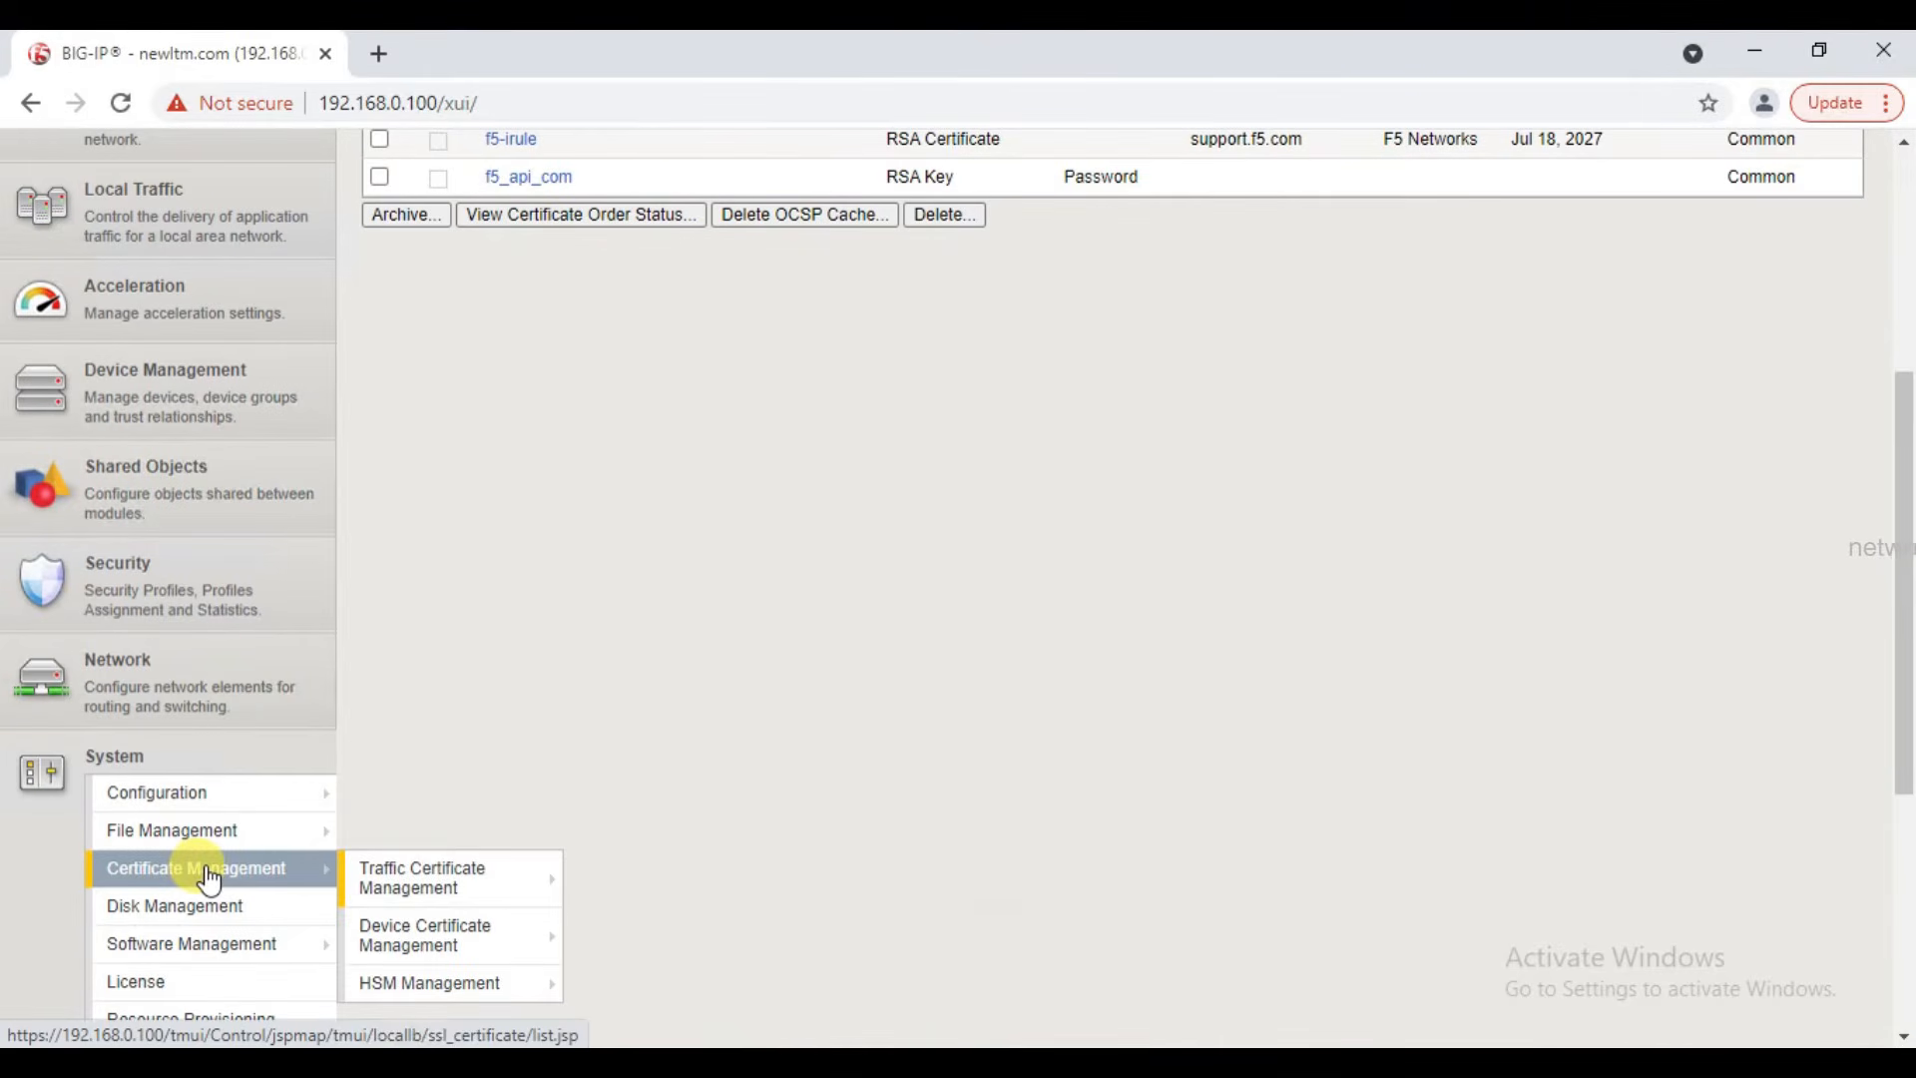
click(427, 913)
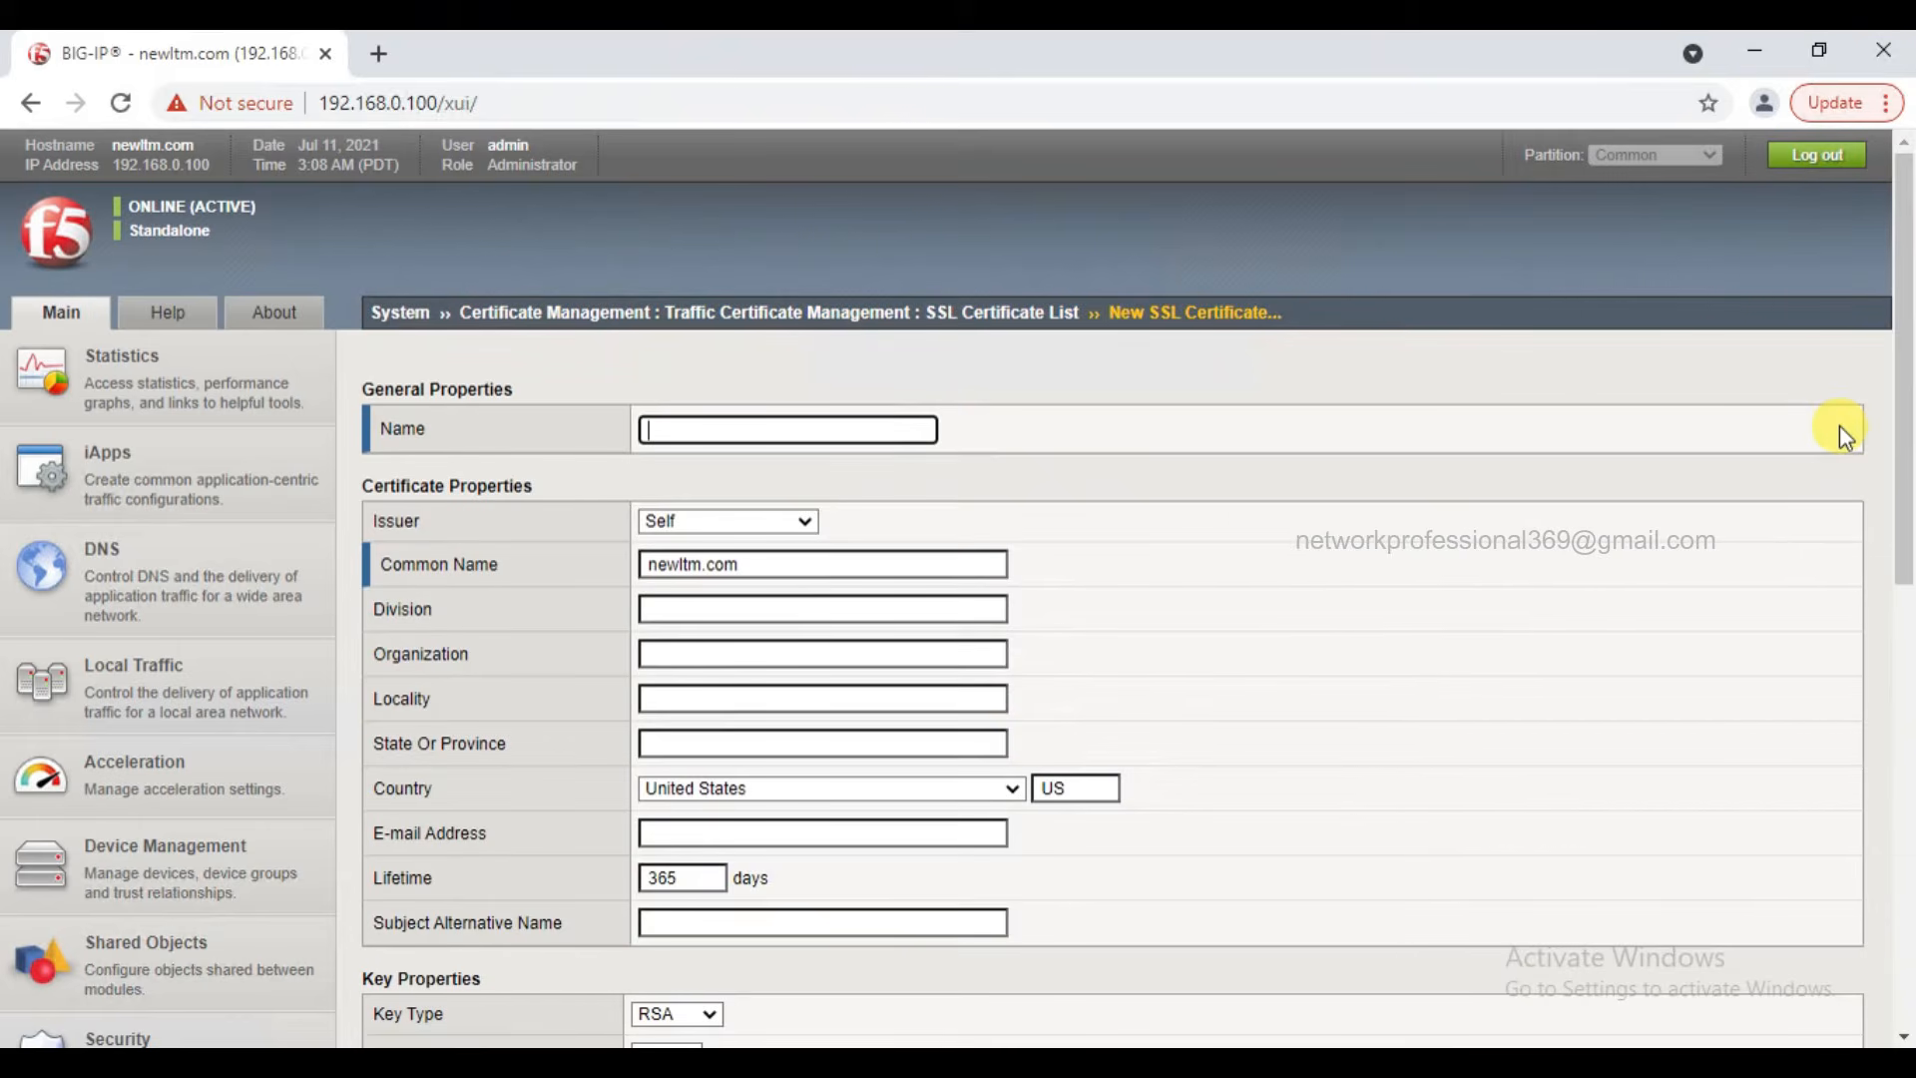
click(884, 429)
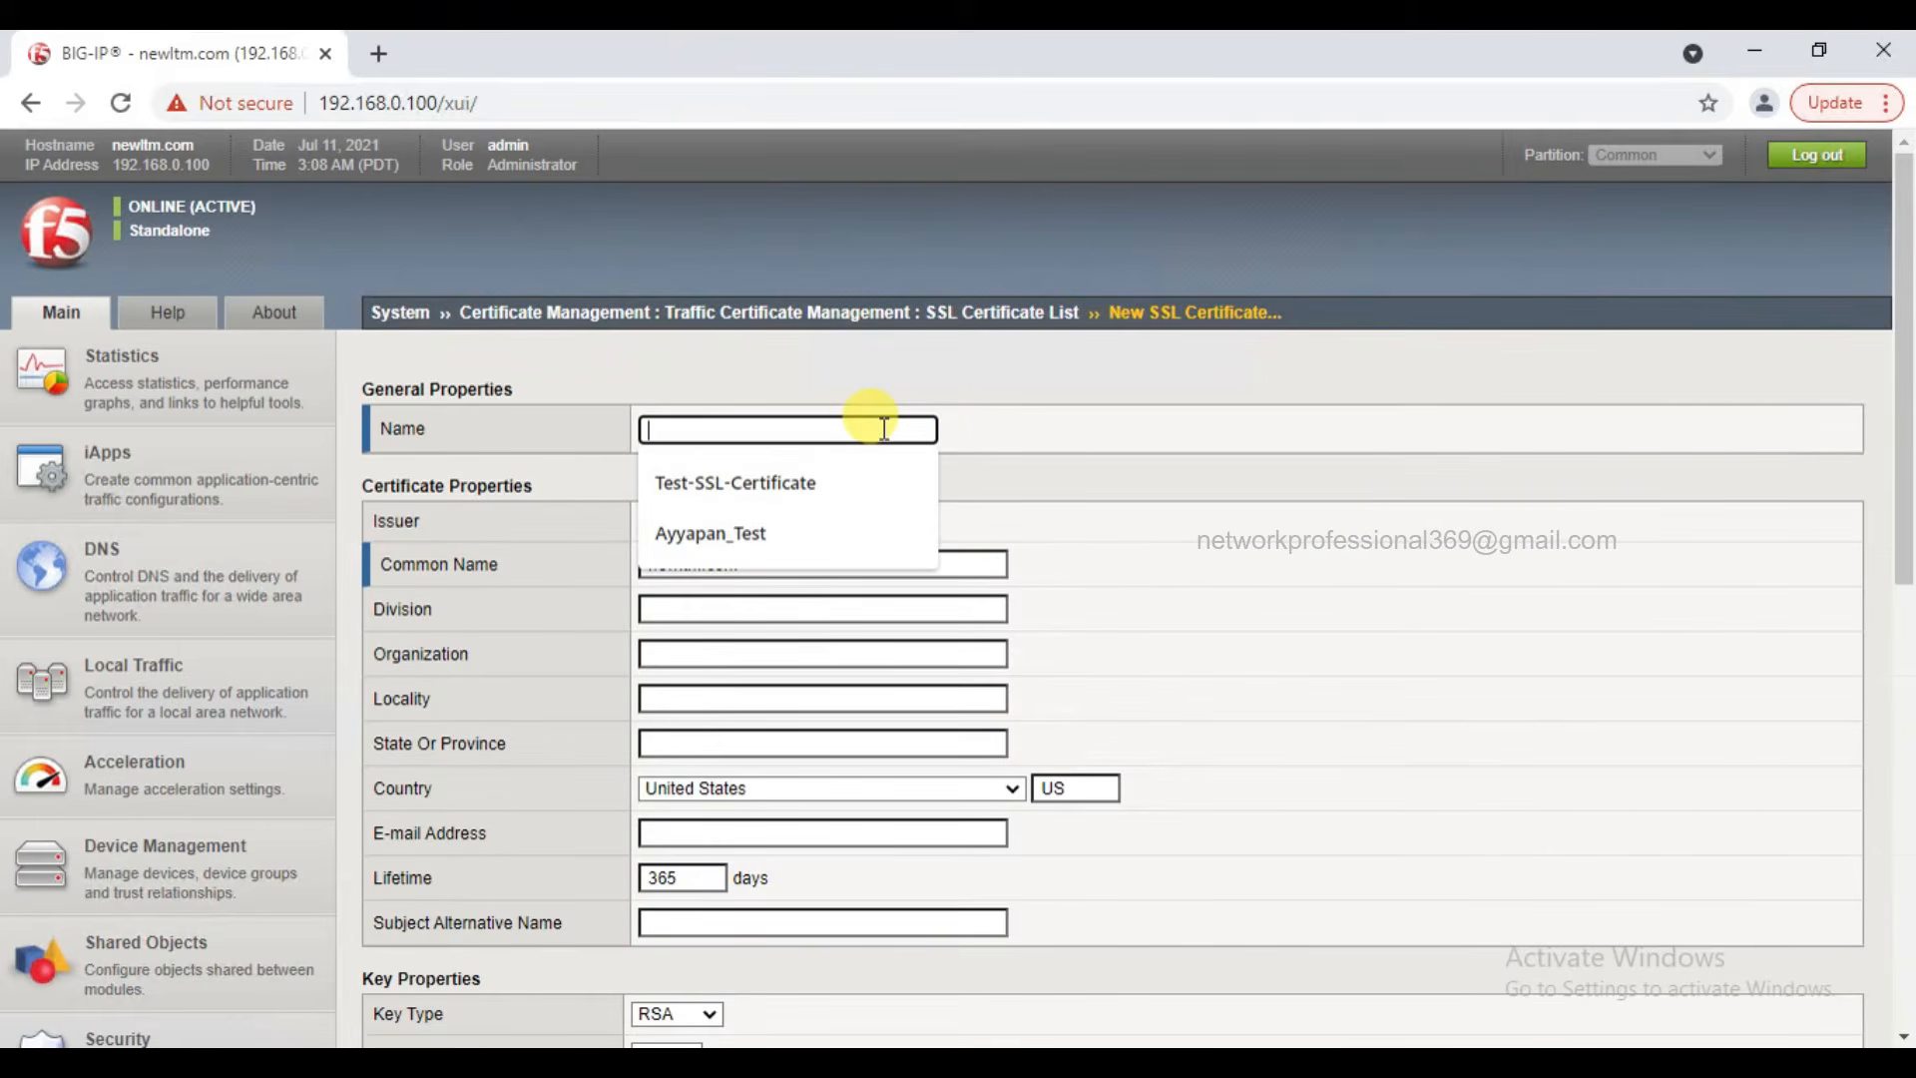
click(671, 482)
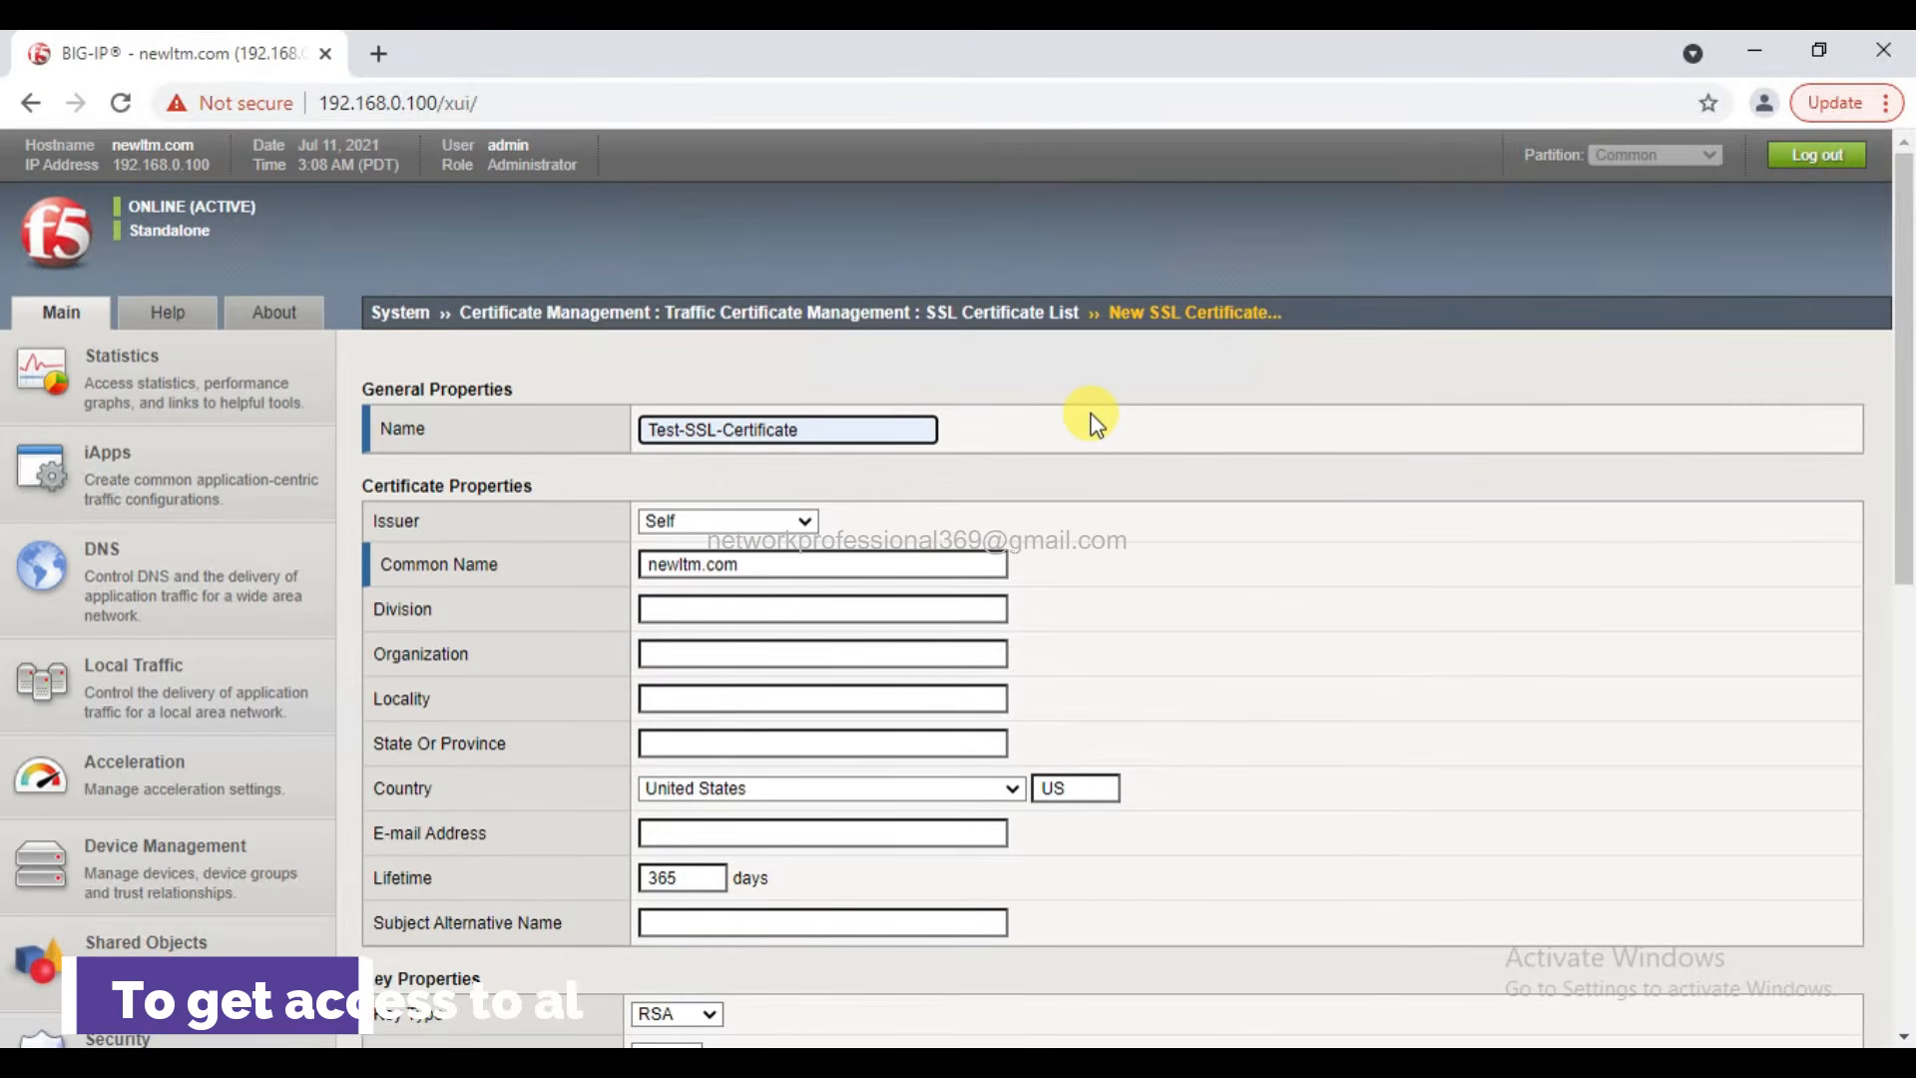
Try Certificate Authority as the new certificate's issuer and set the issuer back to Self.
click(664, 522)
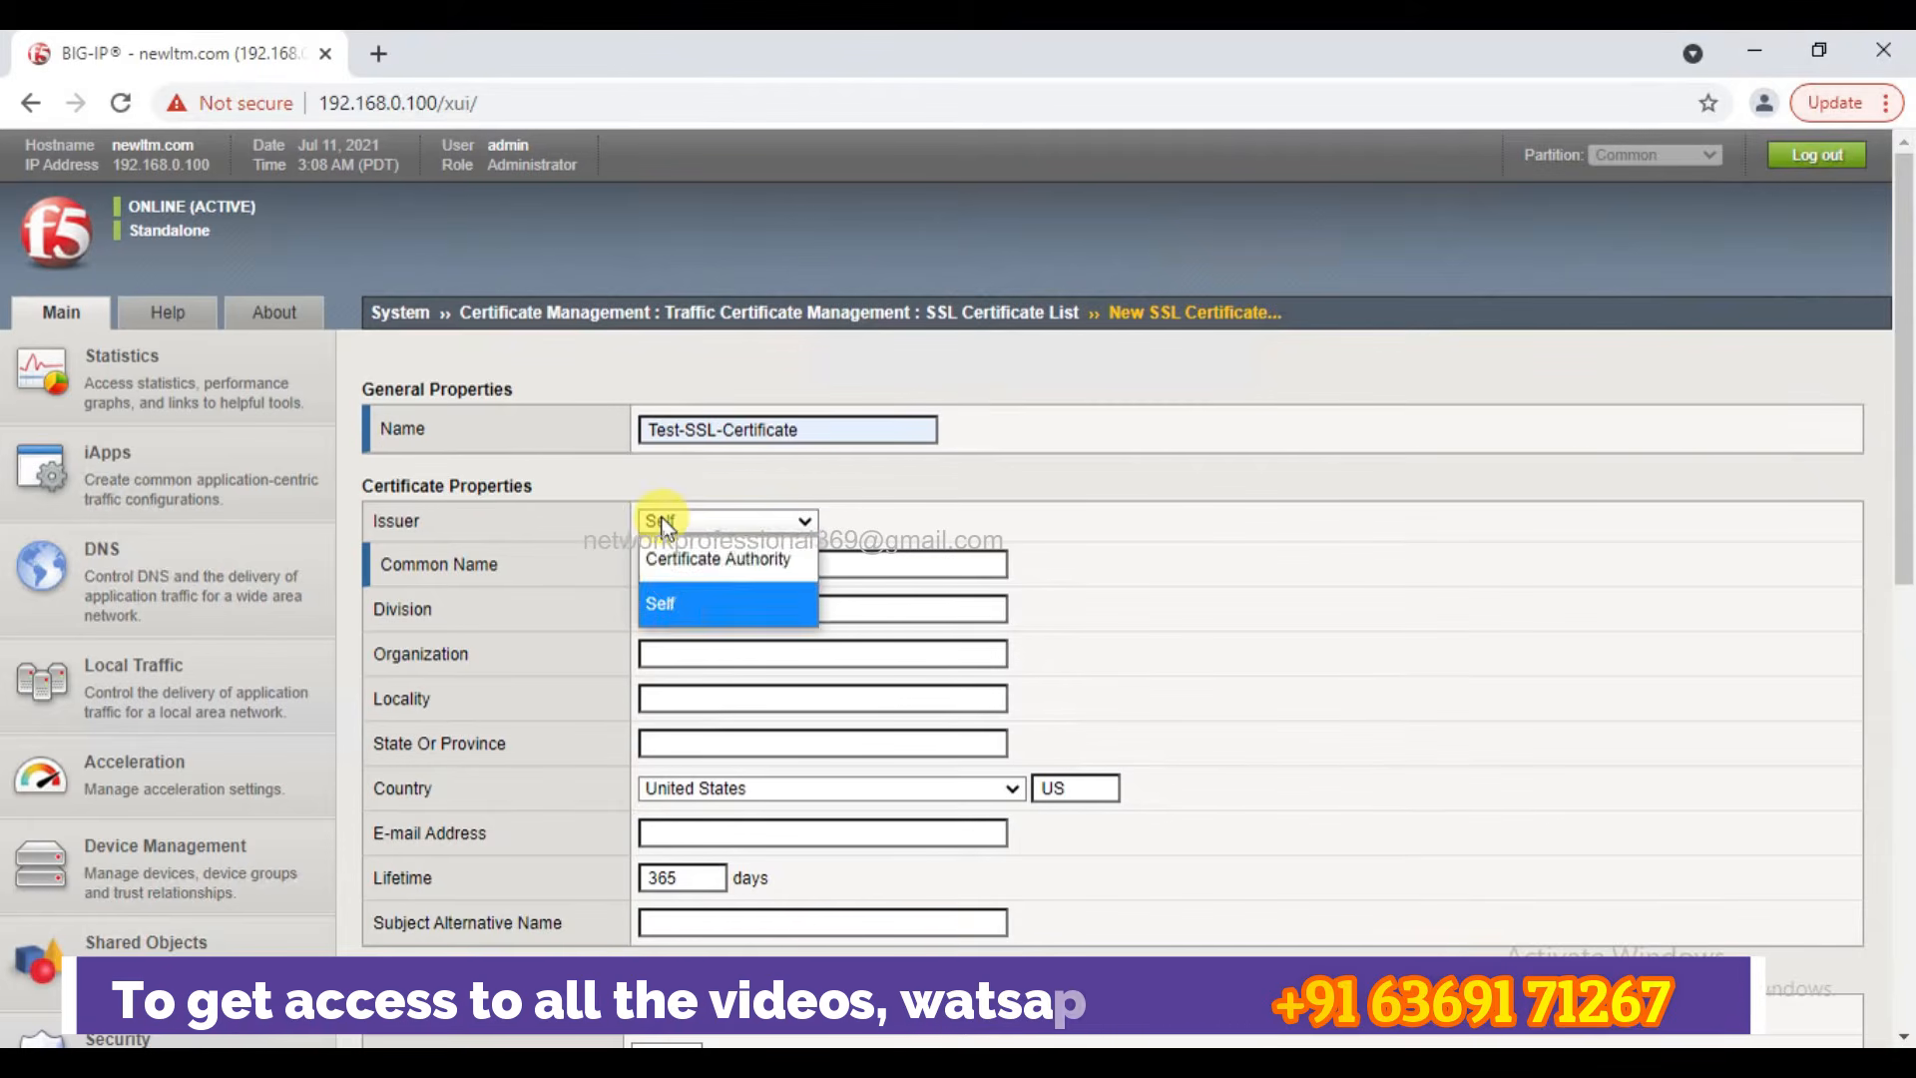
click(736, 573)
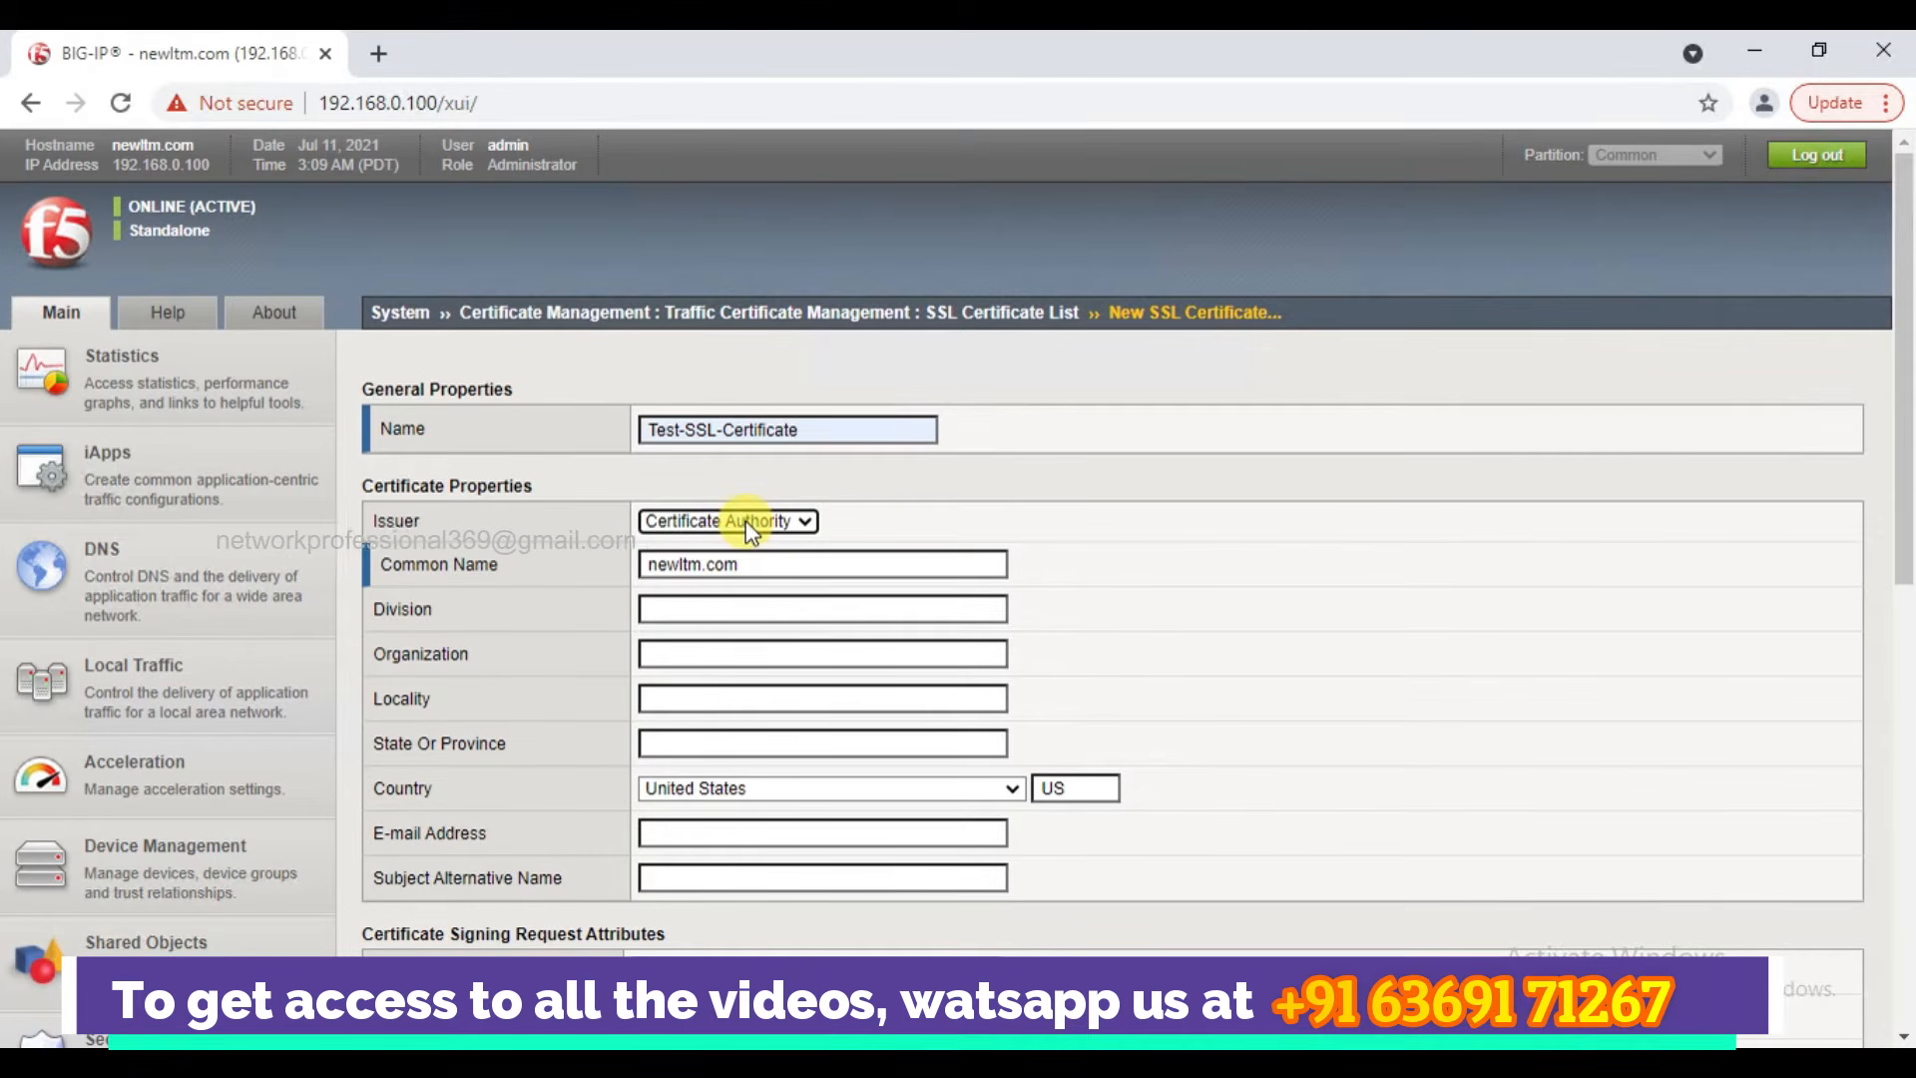
click(747, 521)
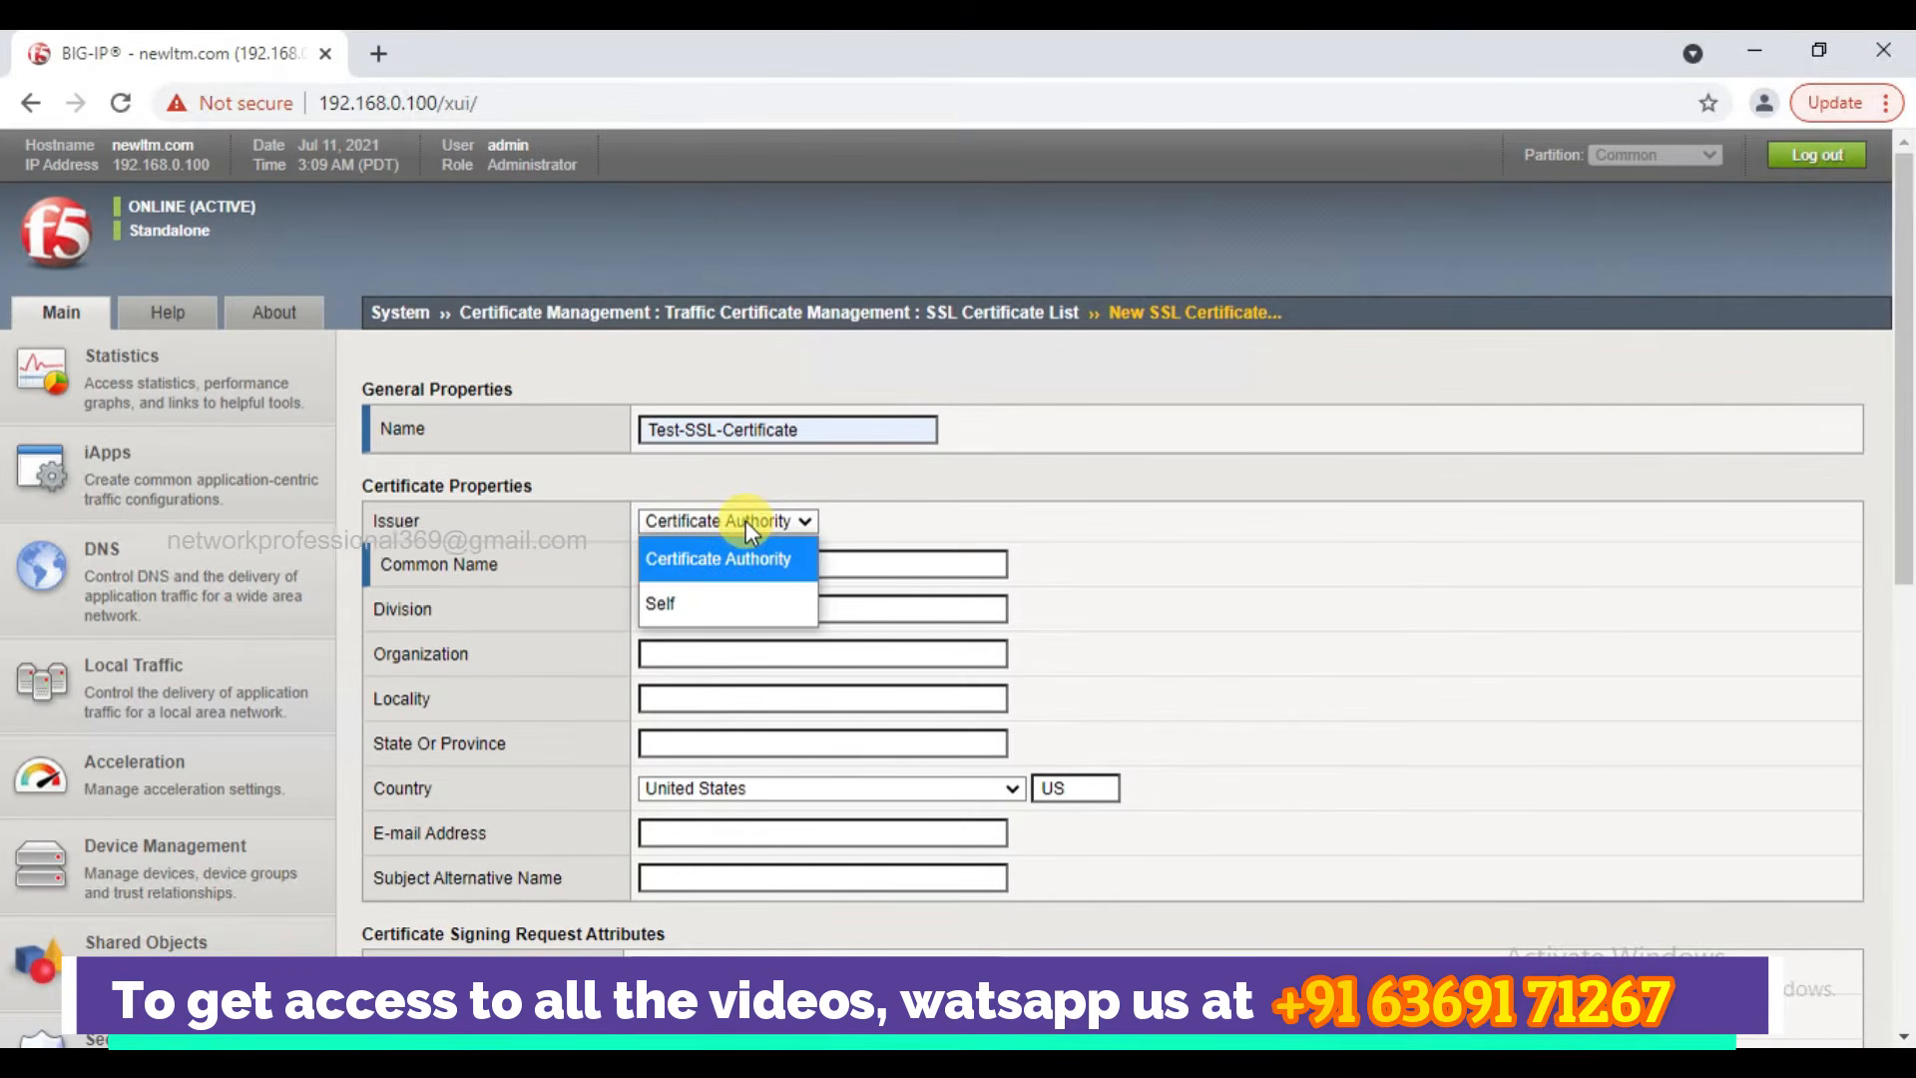
click(752, 603)
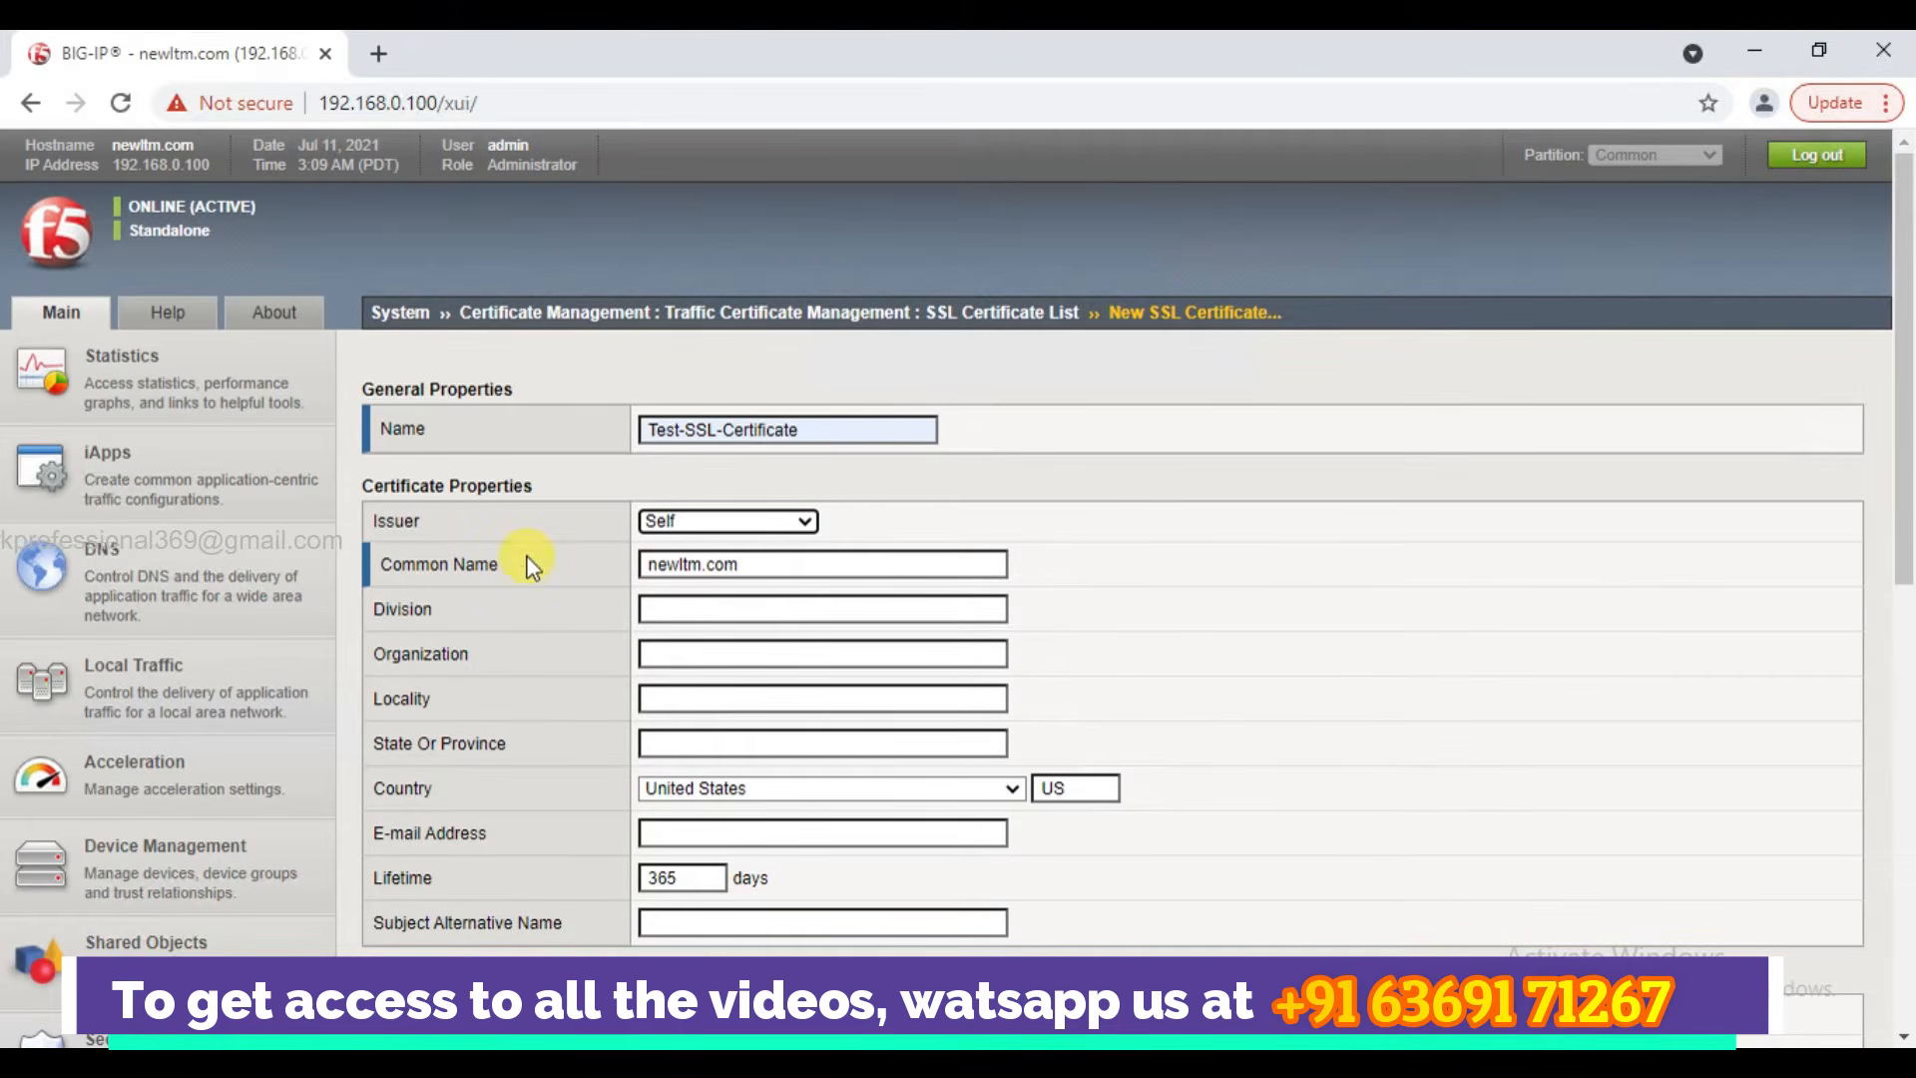
Keep newltm.com as the common name and finish creating the self-signed certificate with the default 365-day lifetime and 2048-bit RSA key.
click(782, 571)
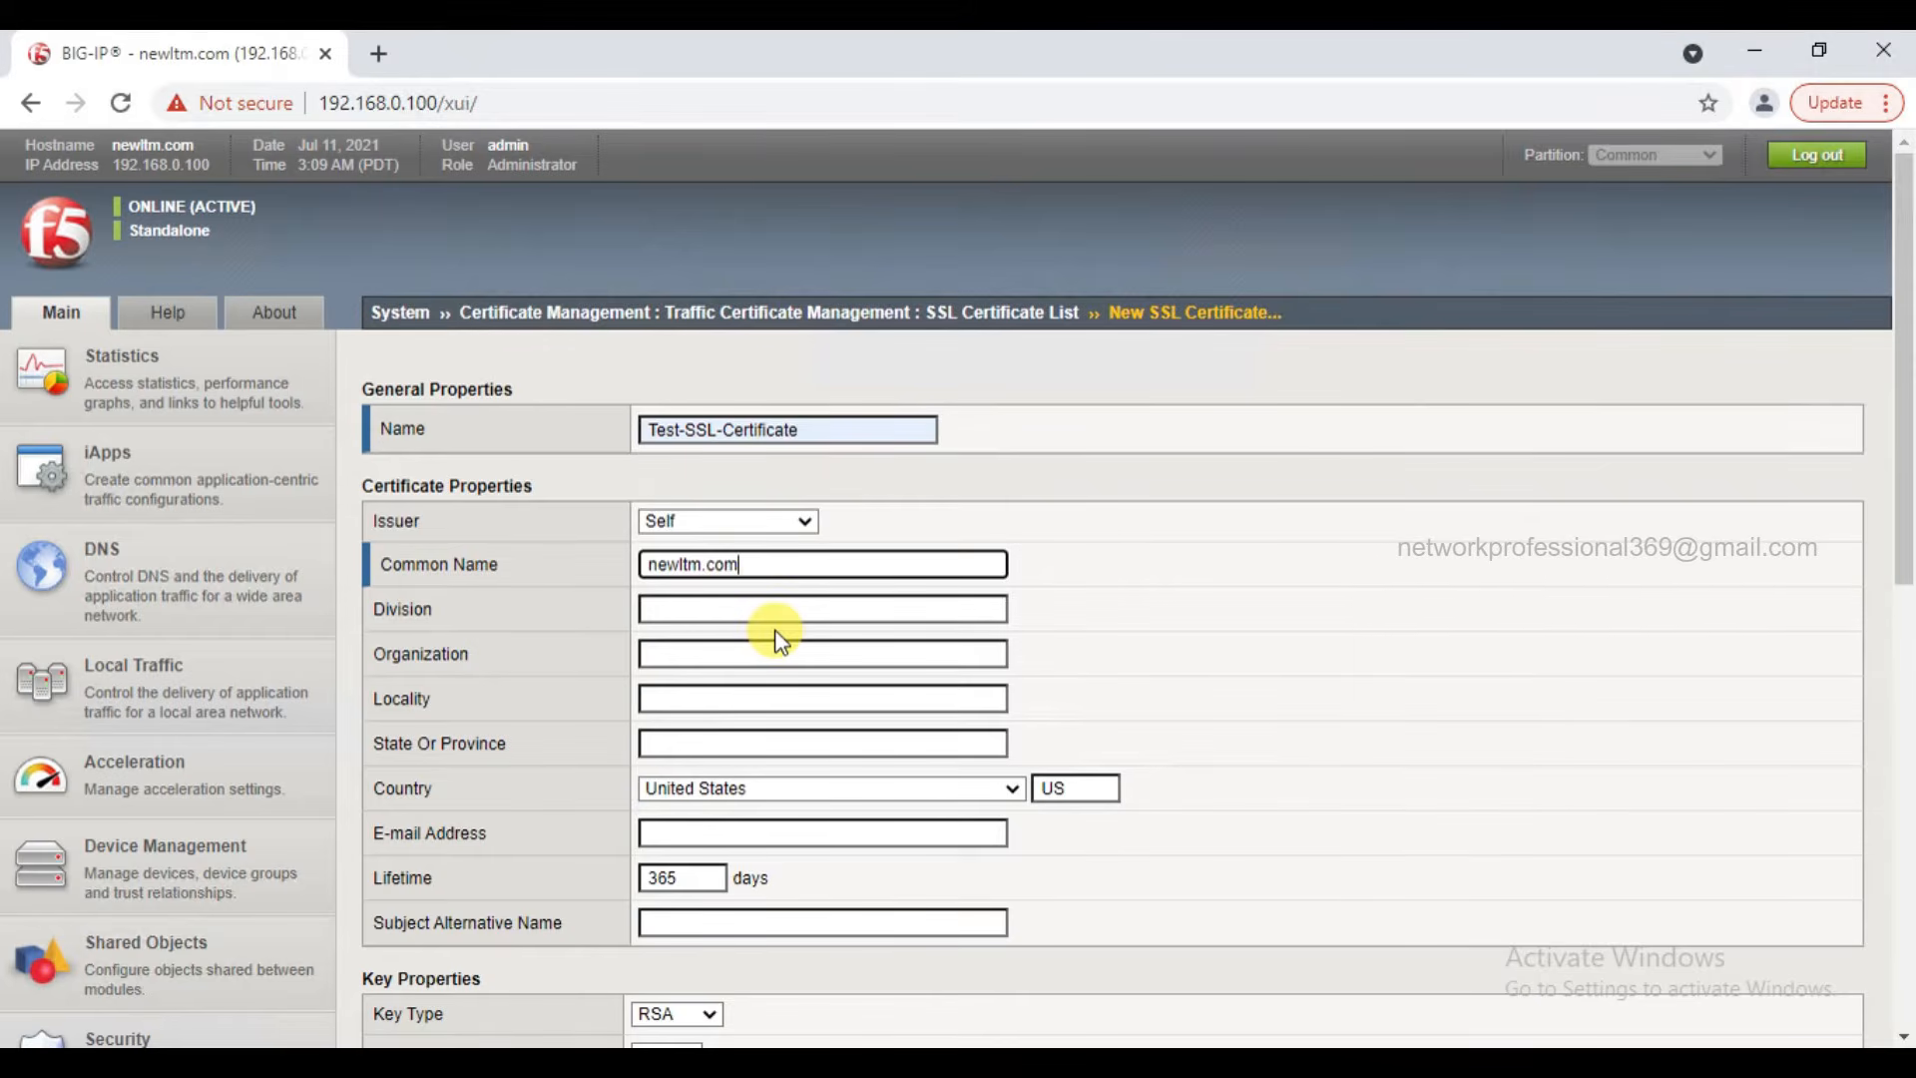
scroll(782, 640, down, 1)
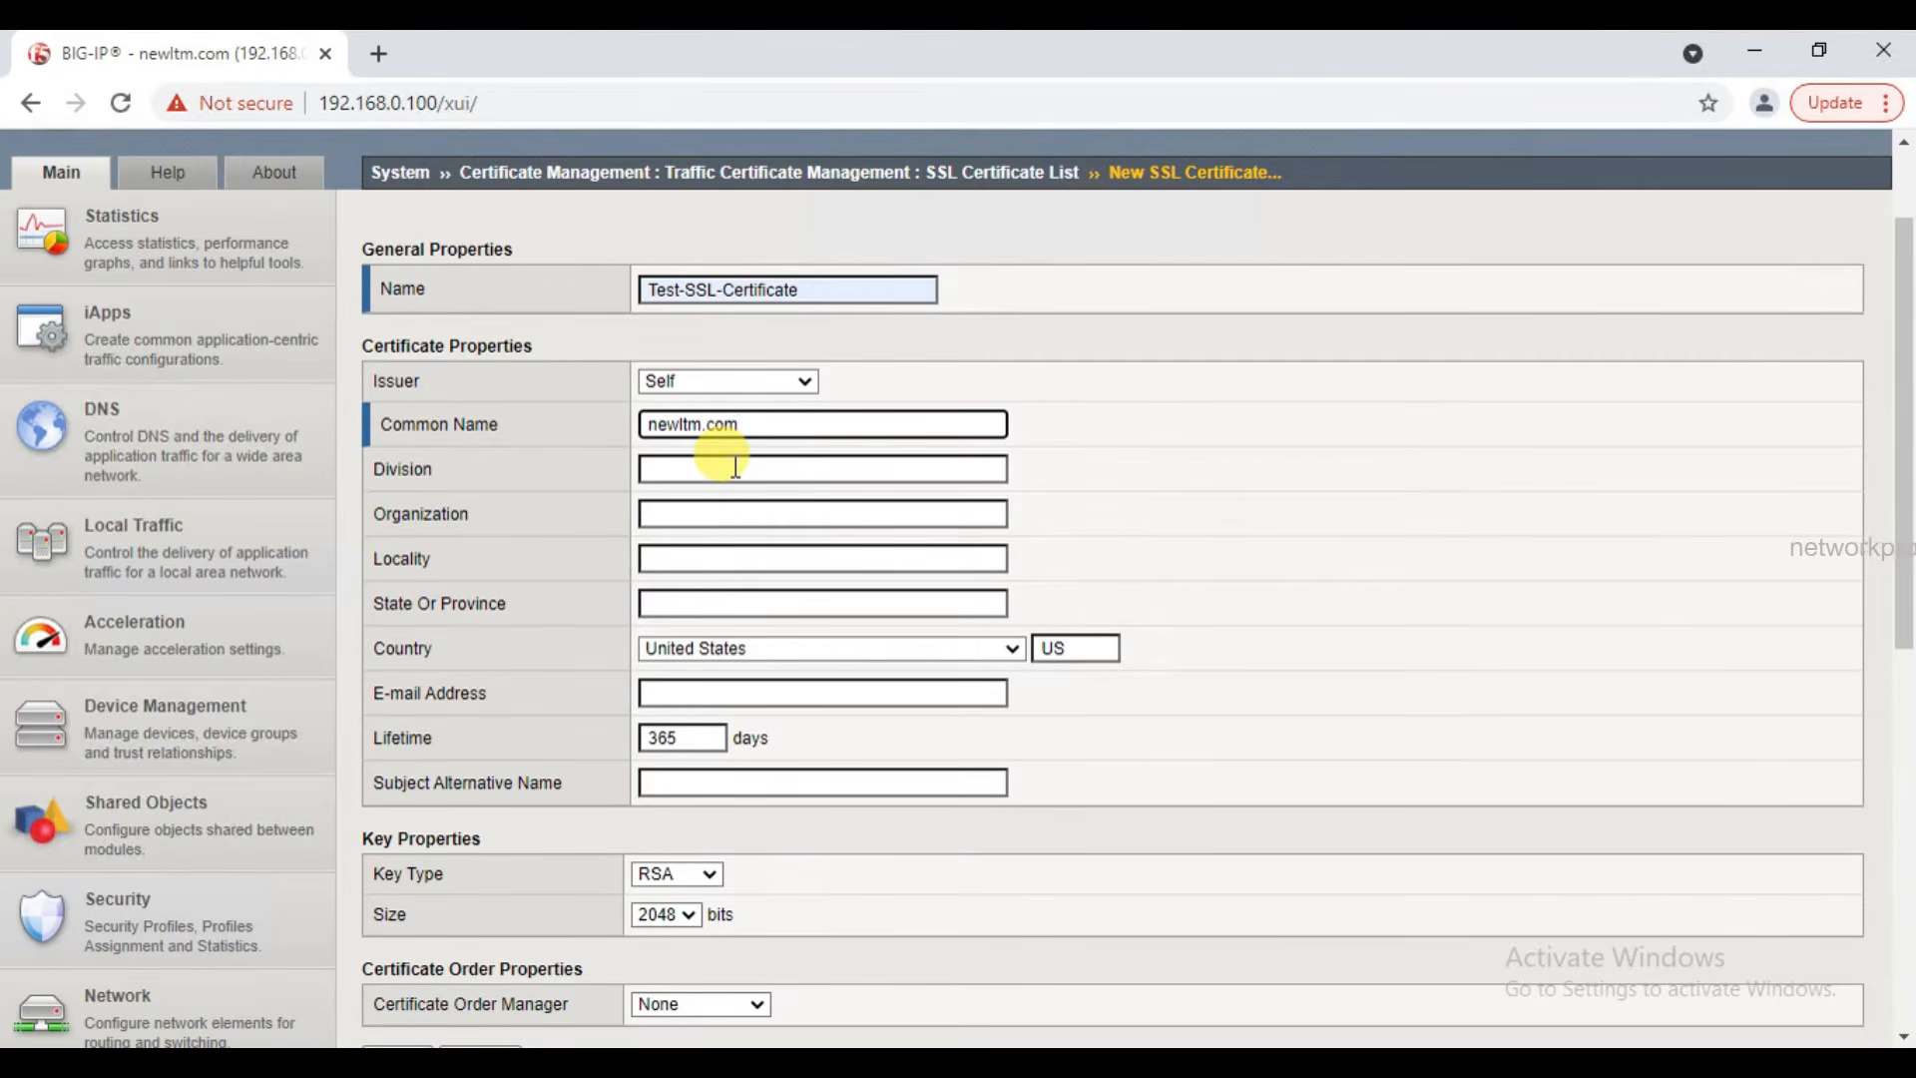
scroll(735, 466, down, 1)
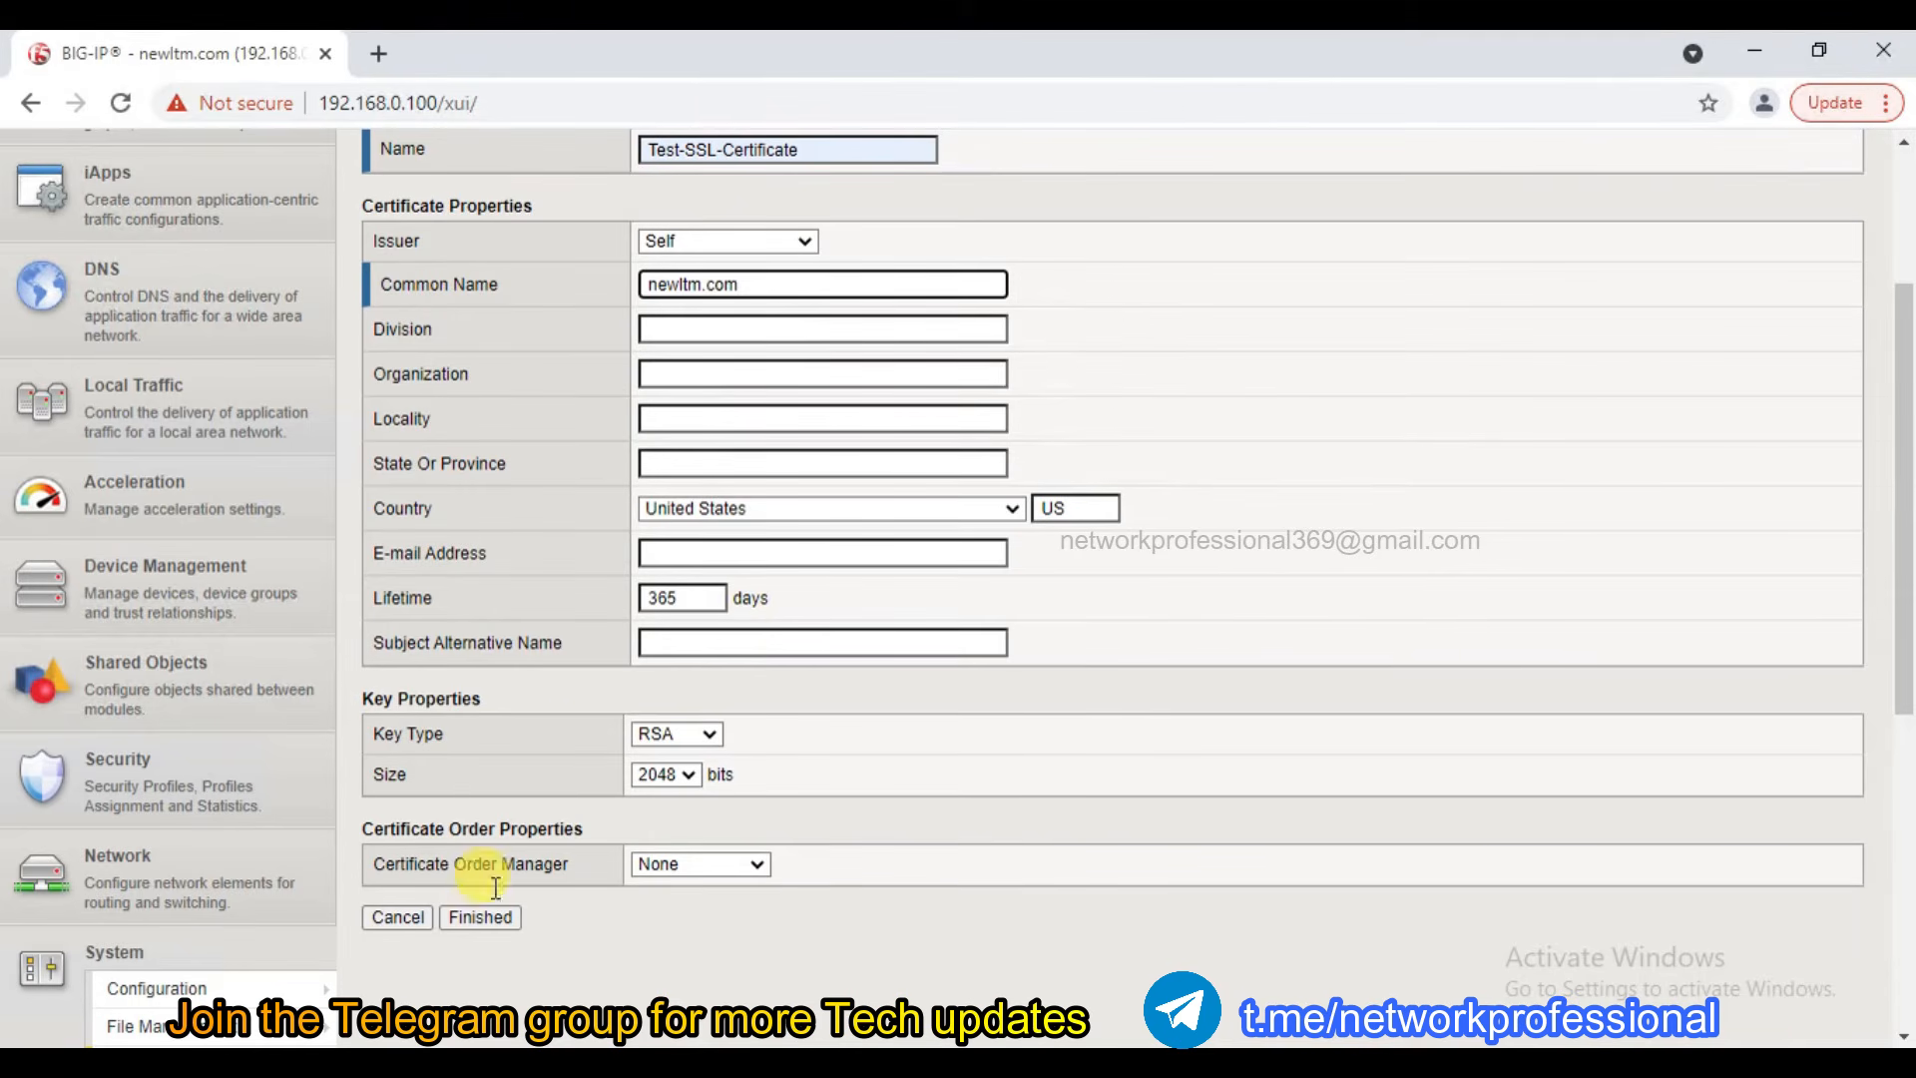
click(459, 917)
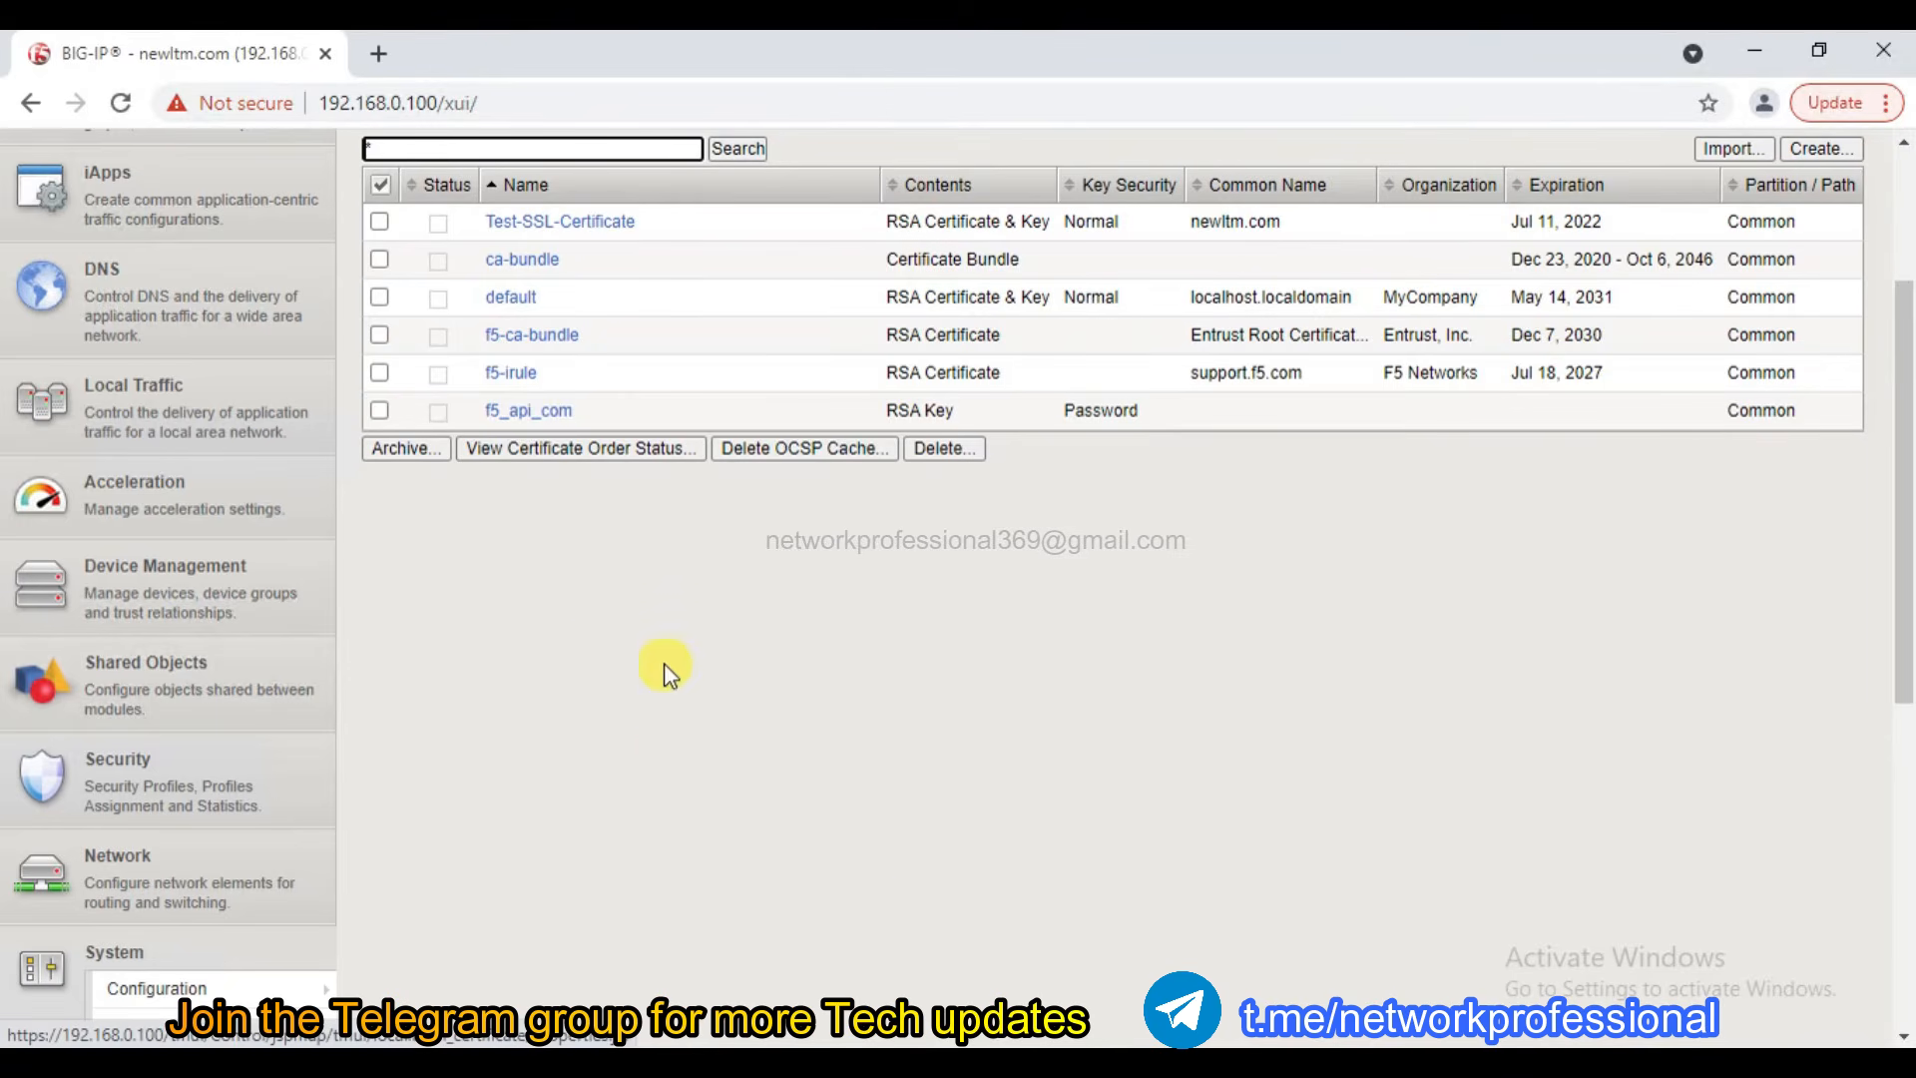
scroll(663, 663, up, 3)
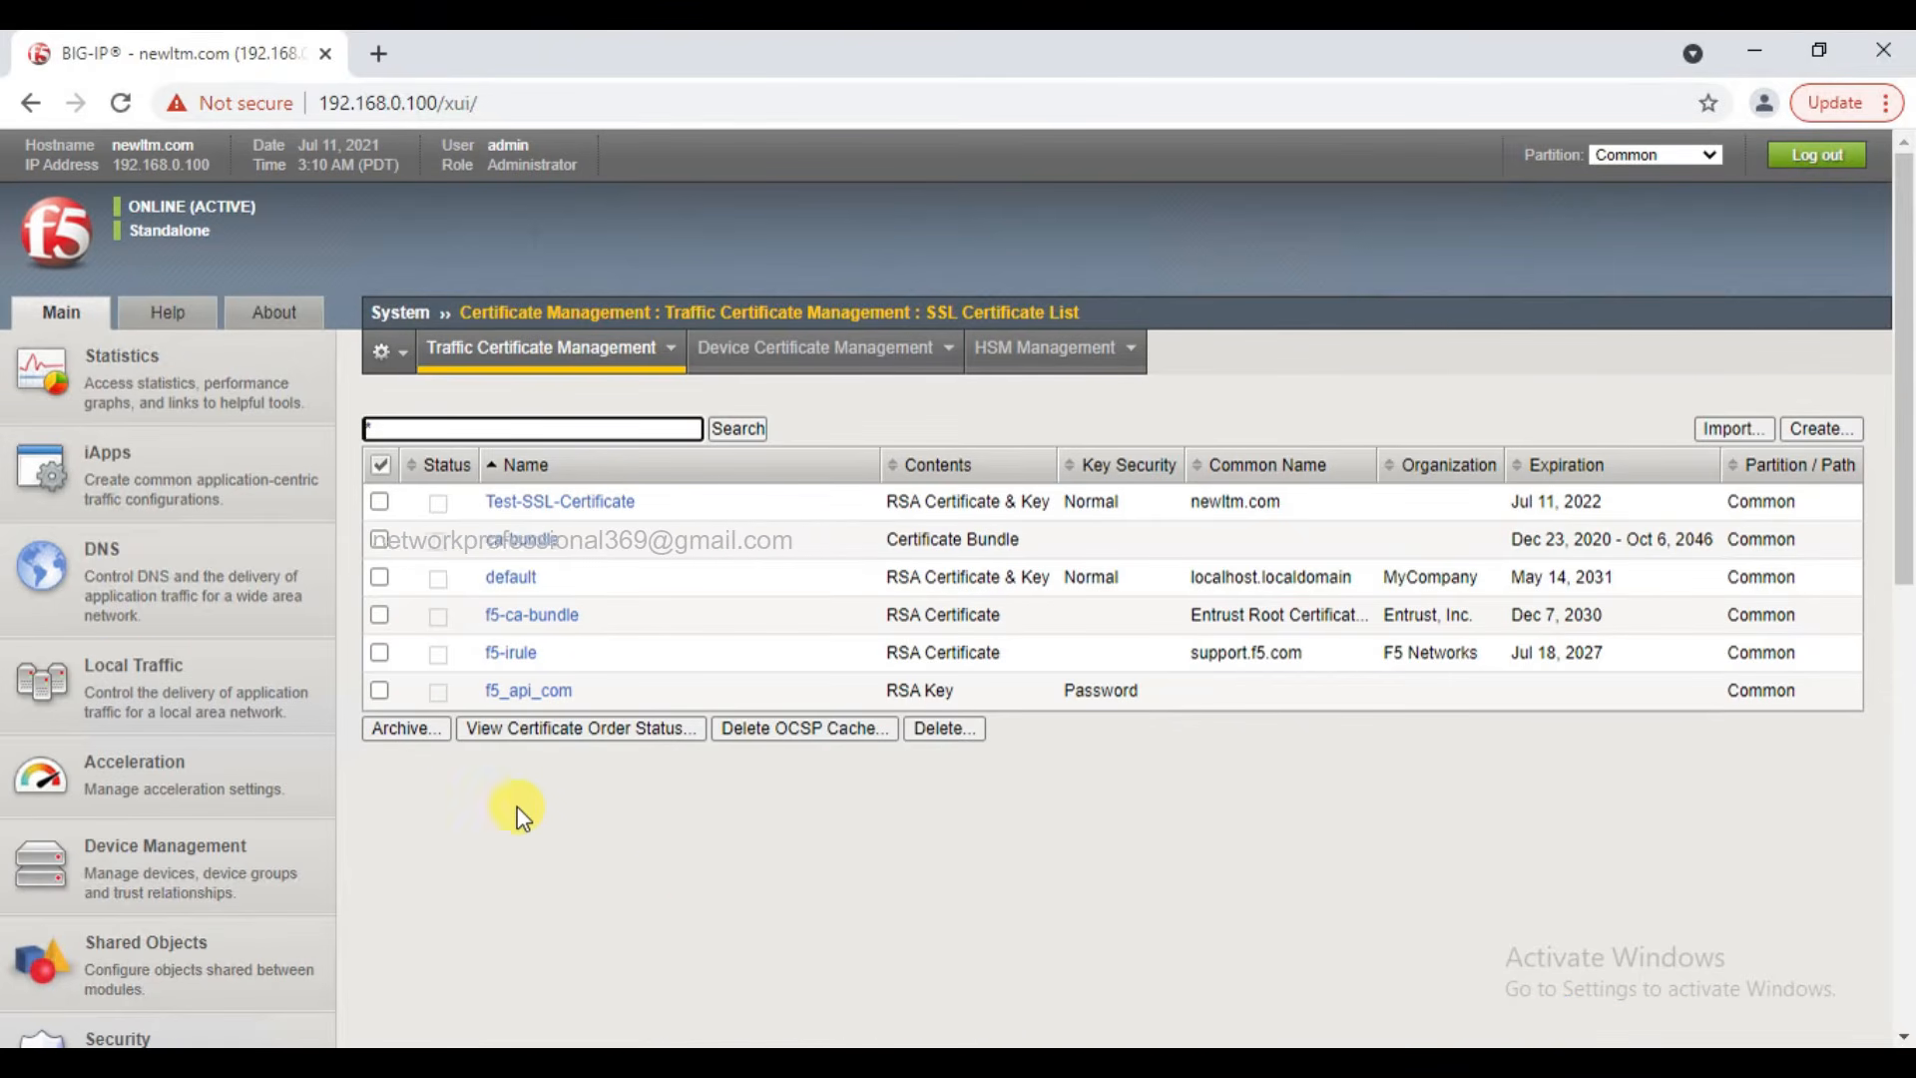
Open the list of client SSL profiles under Local Traffic.
click(141, 670)
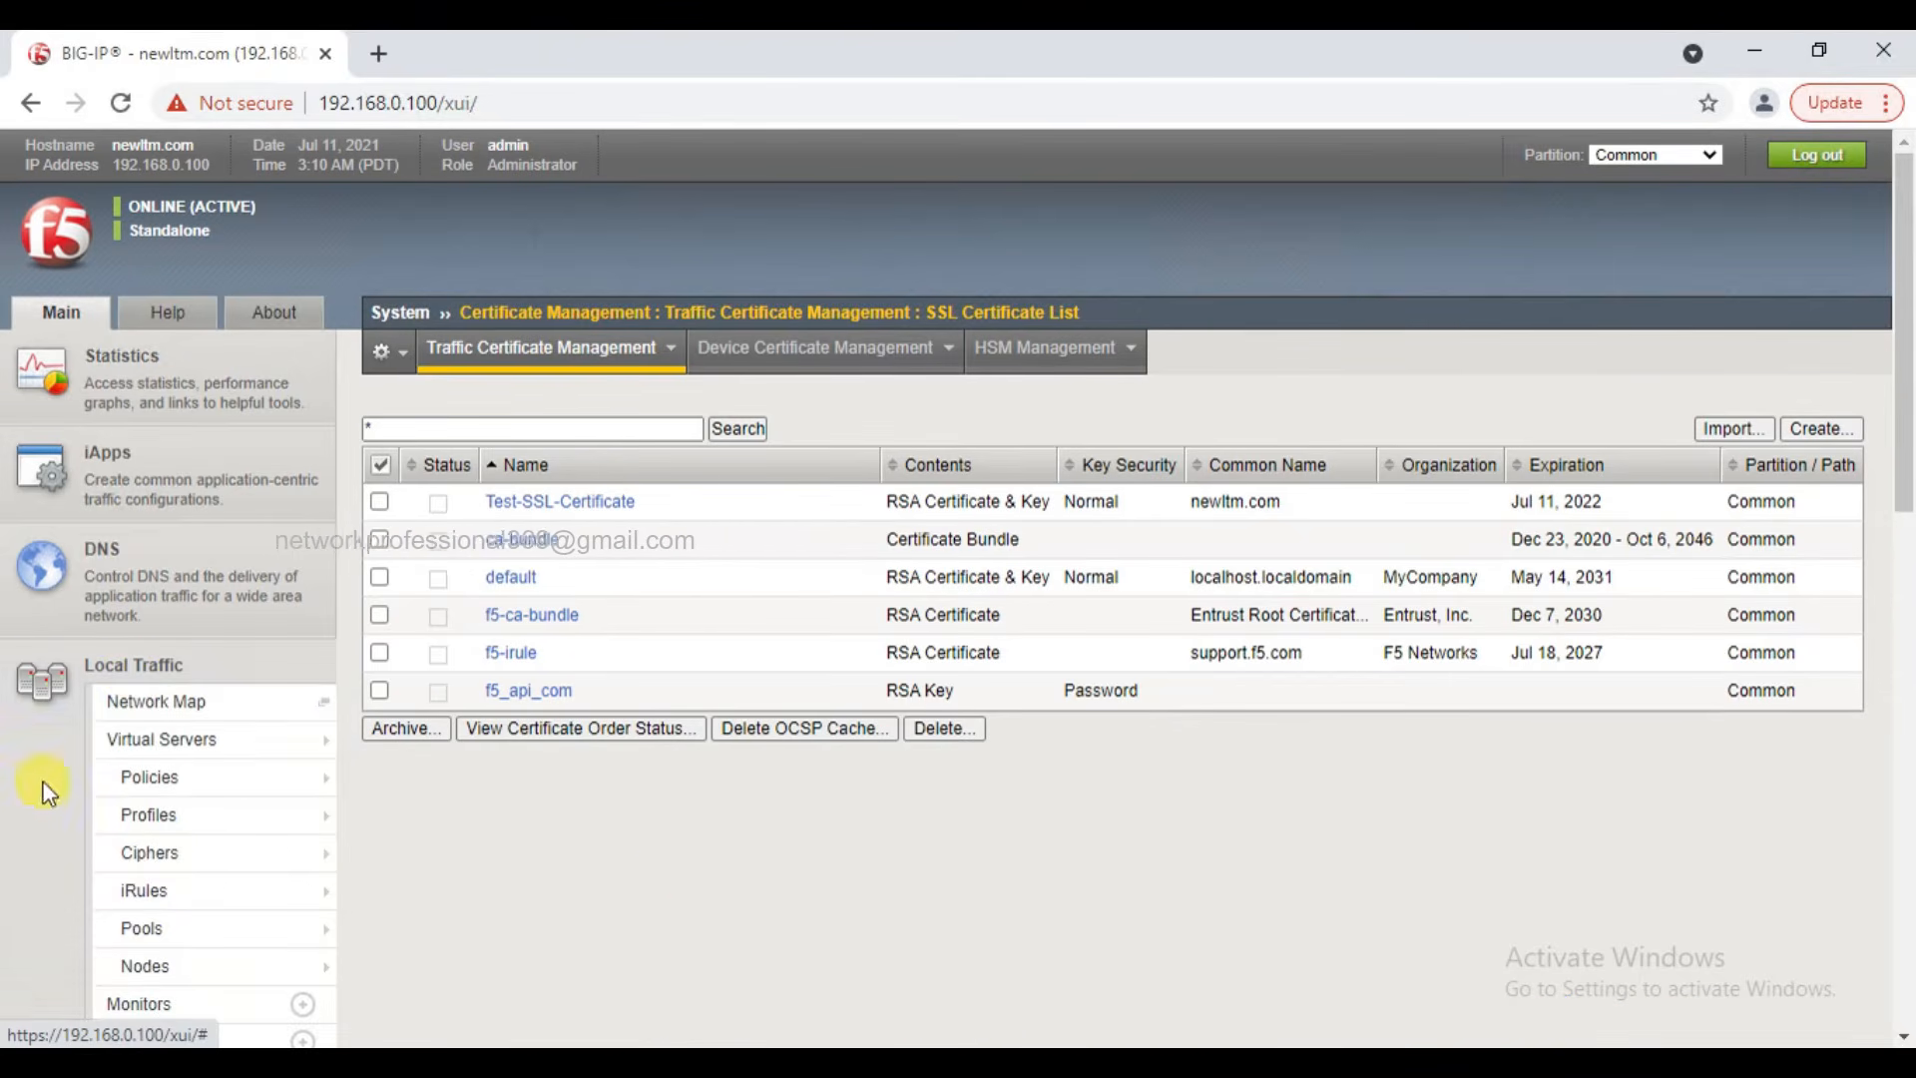
click(150, 820)
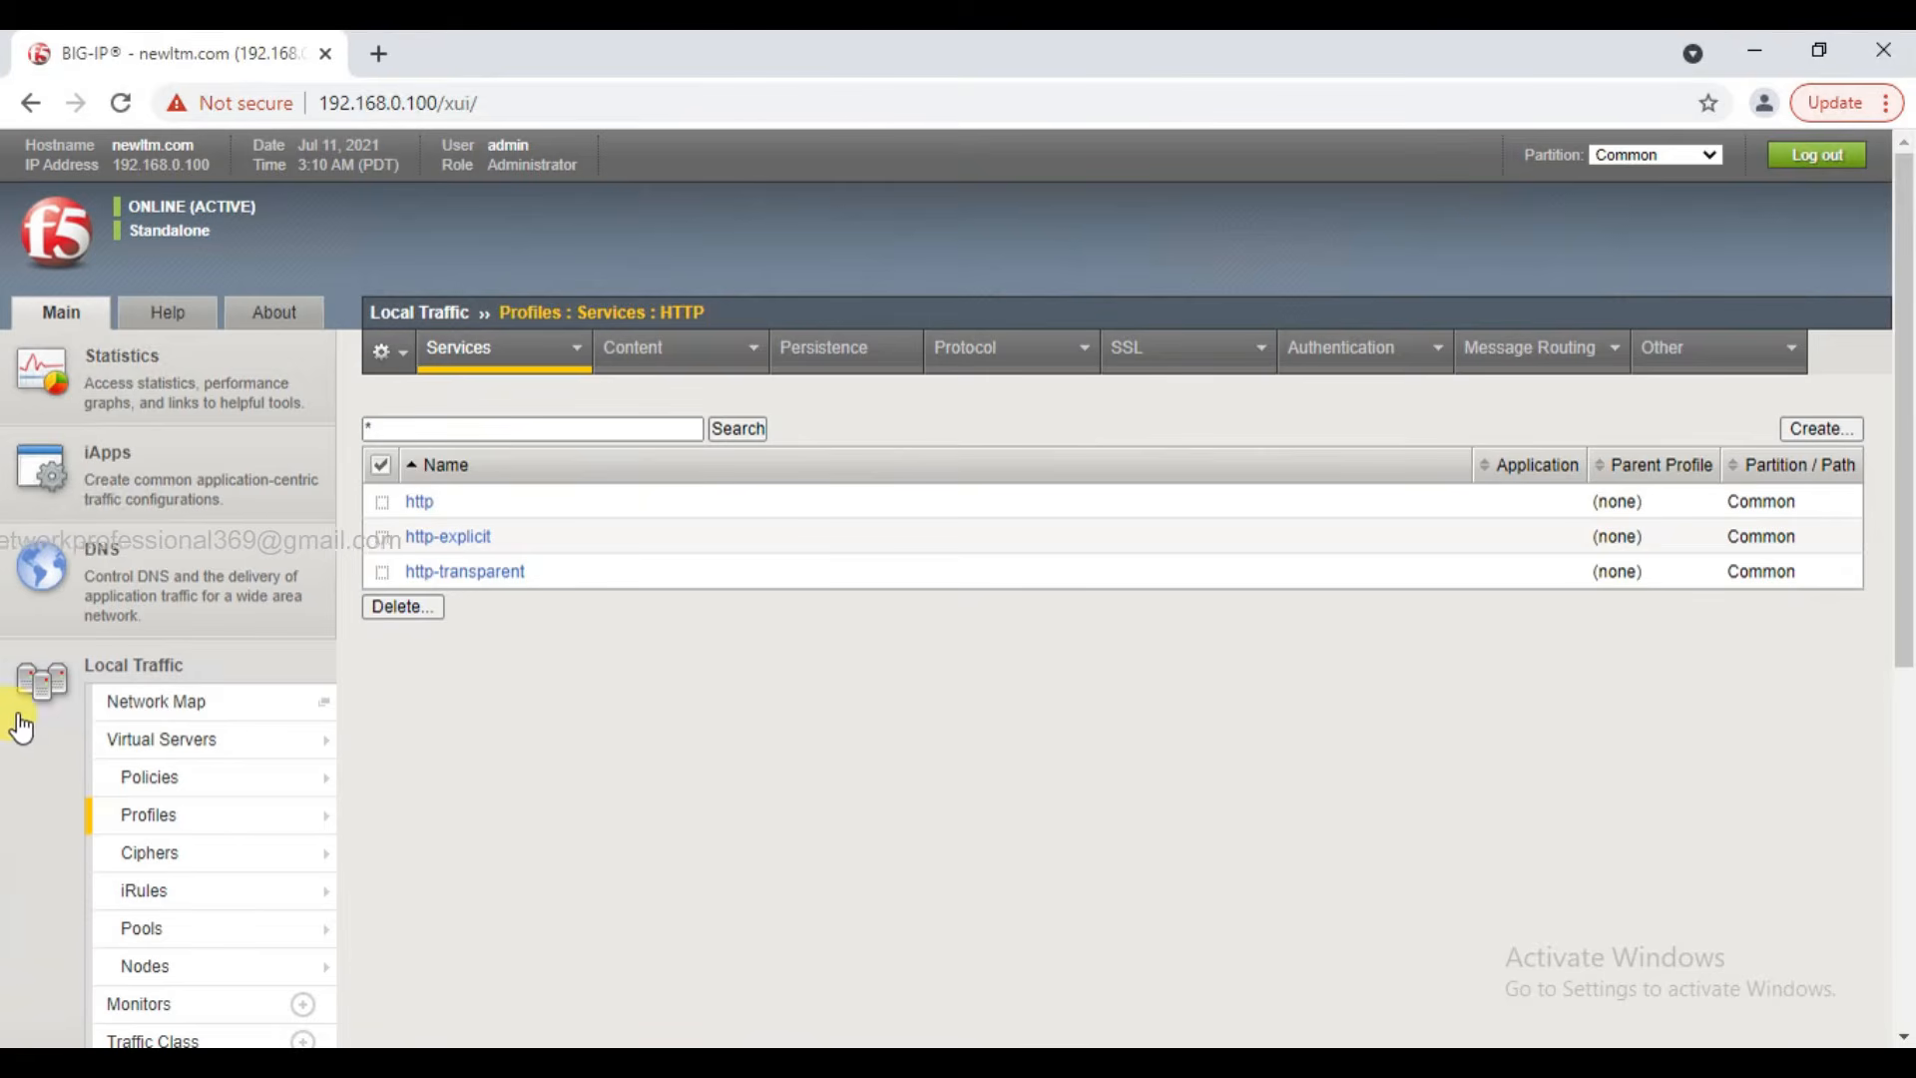
mouse_move(185, 831)
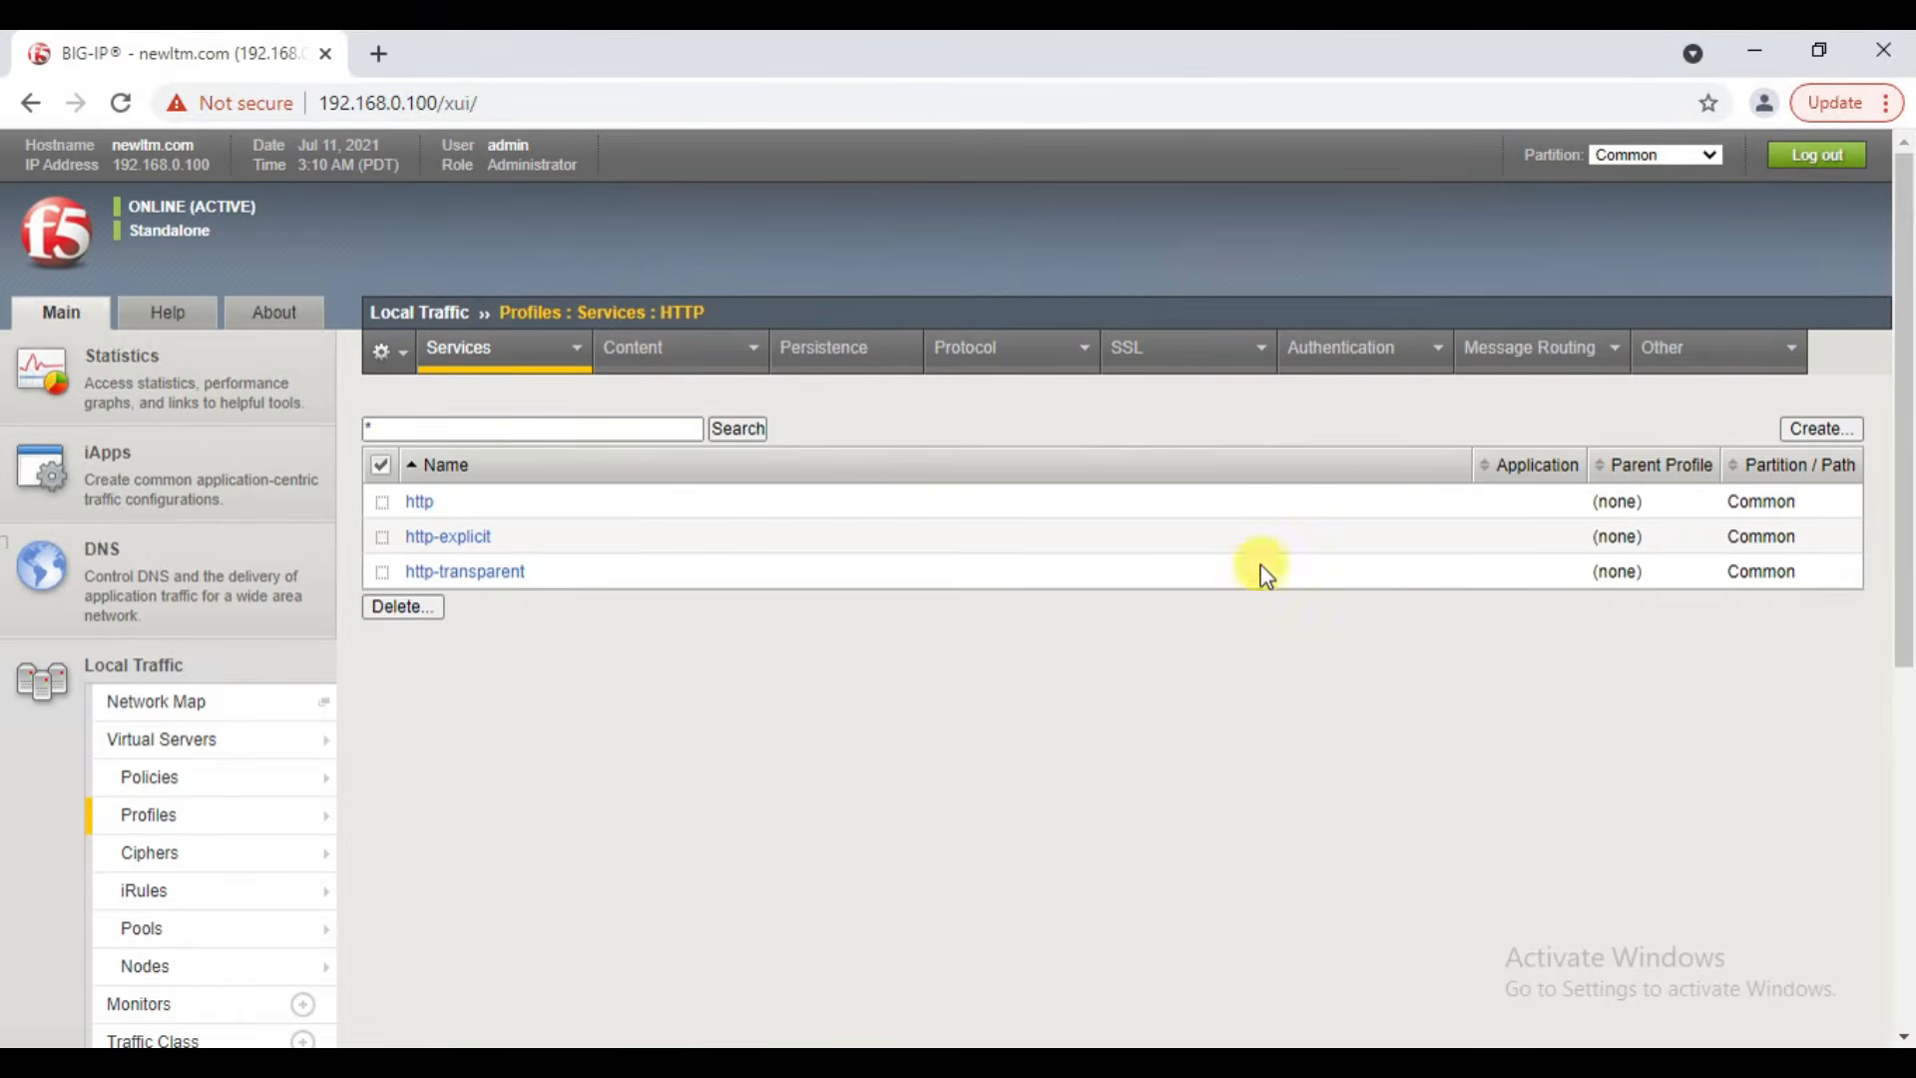
mouse_move(1153, 347)
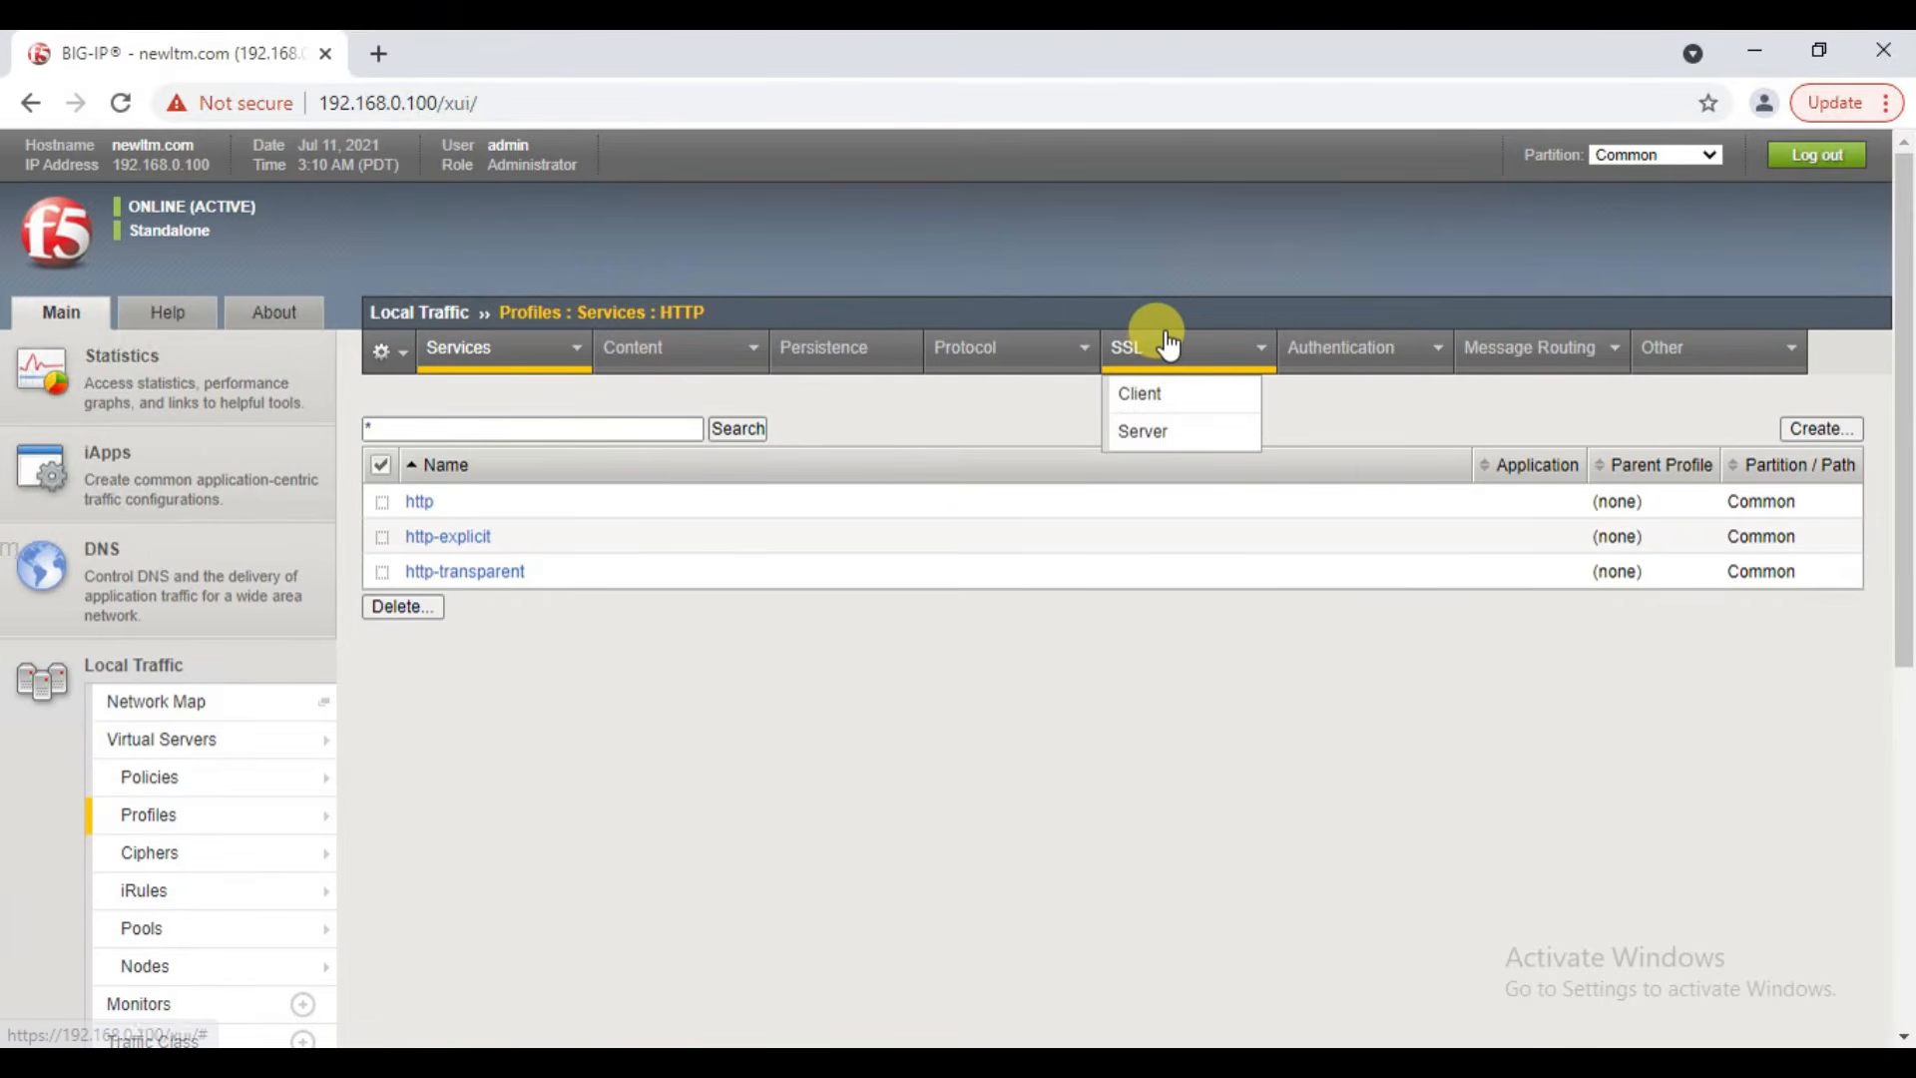
click(1218, 397)
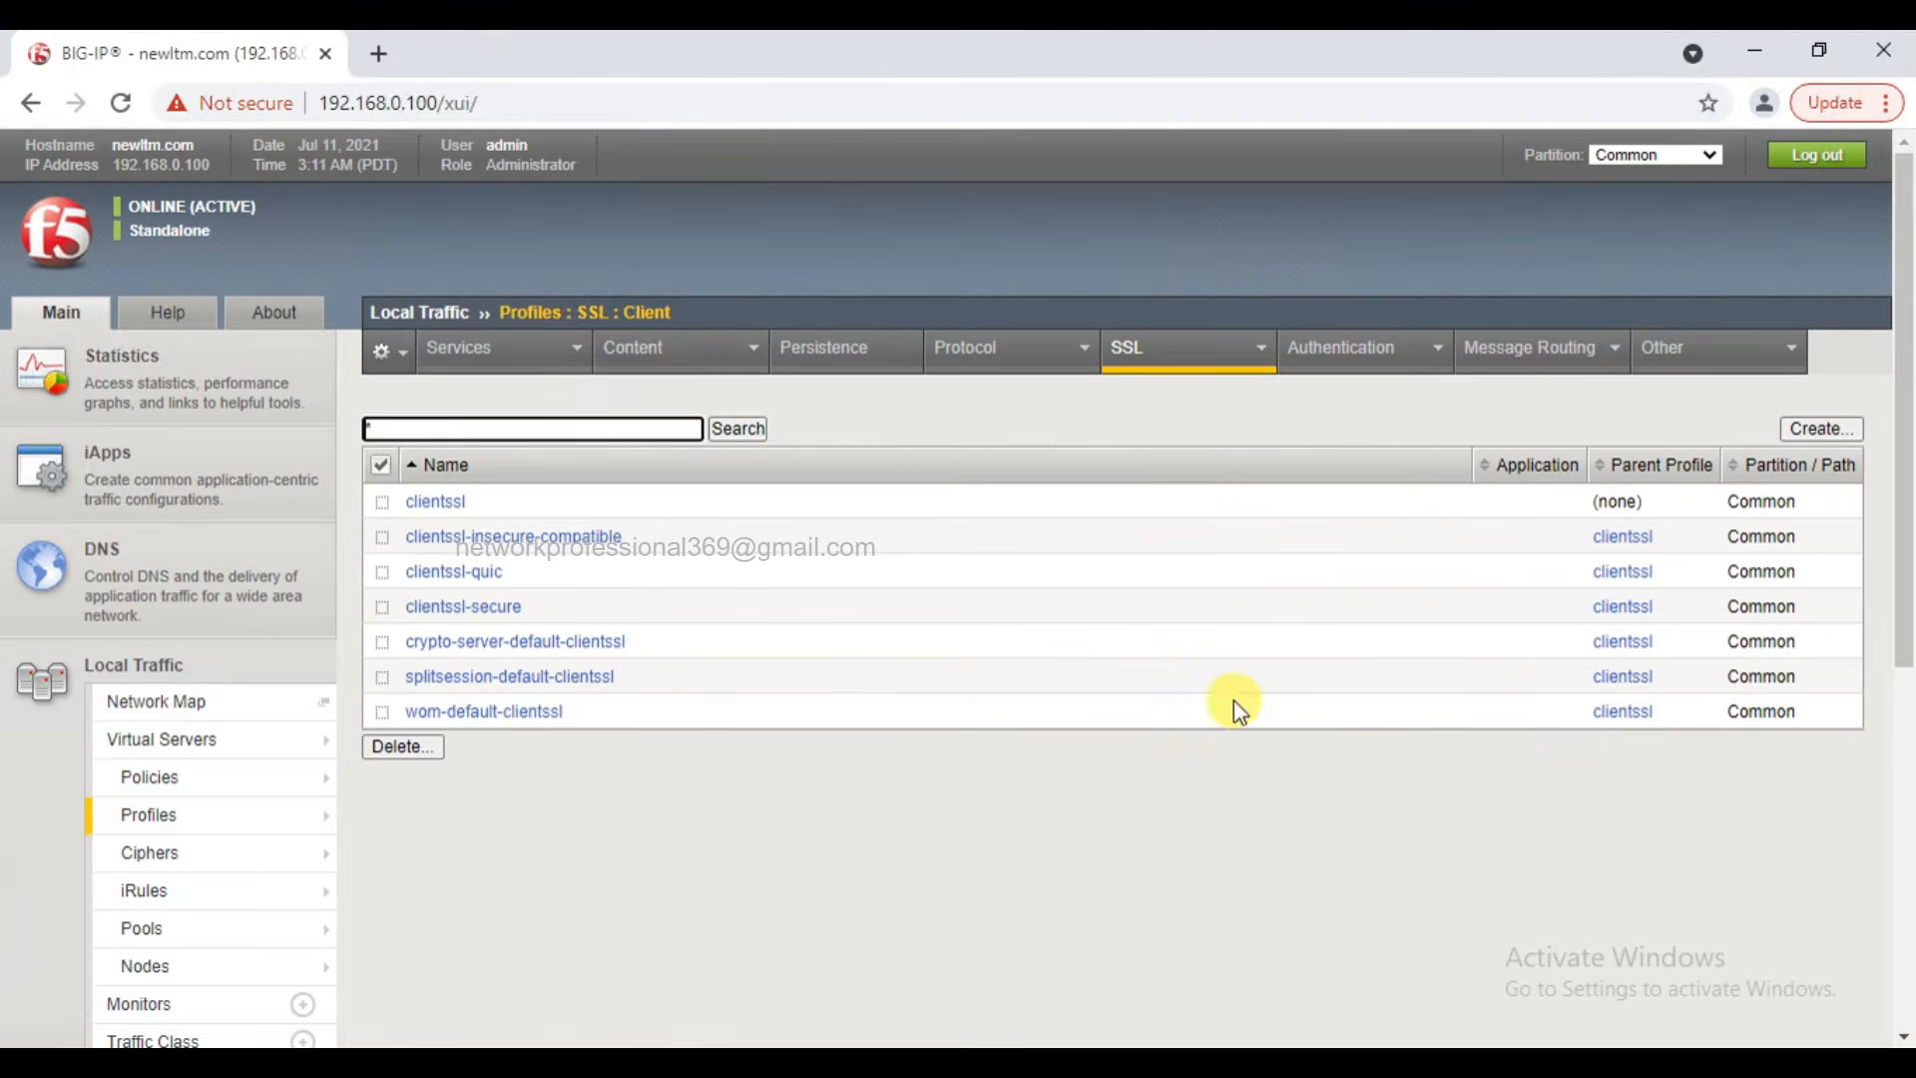
Start a new client SSL profile named Test-SSL, keeping clientssl as its parent profile.
click(1827, 437)
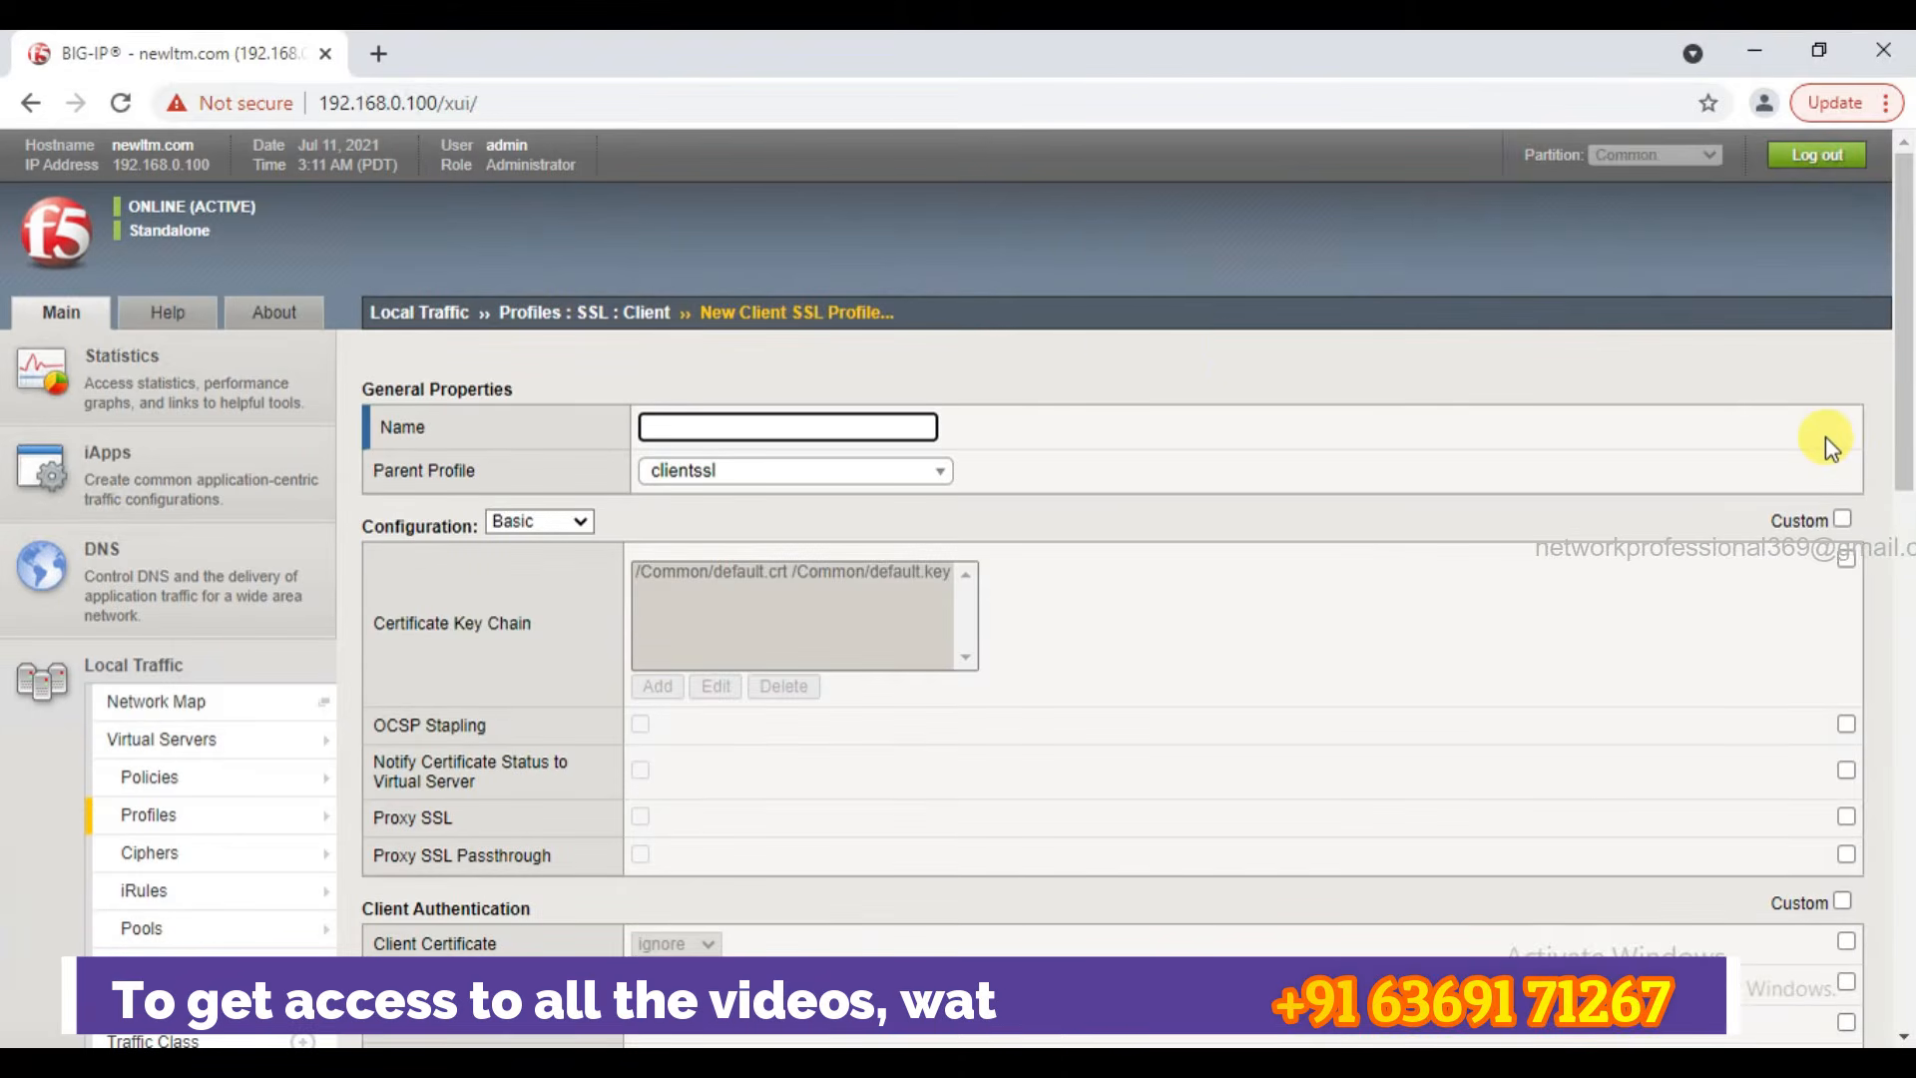
text(TE)
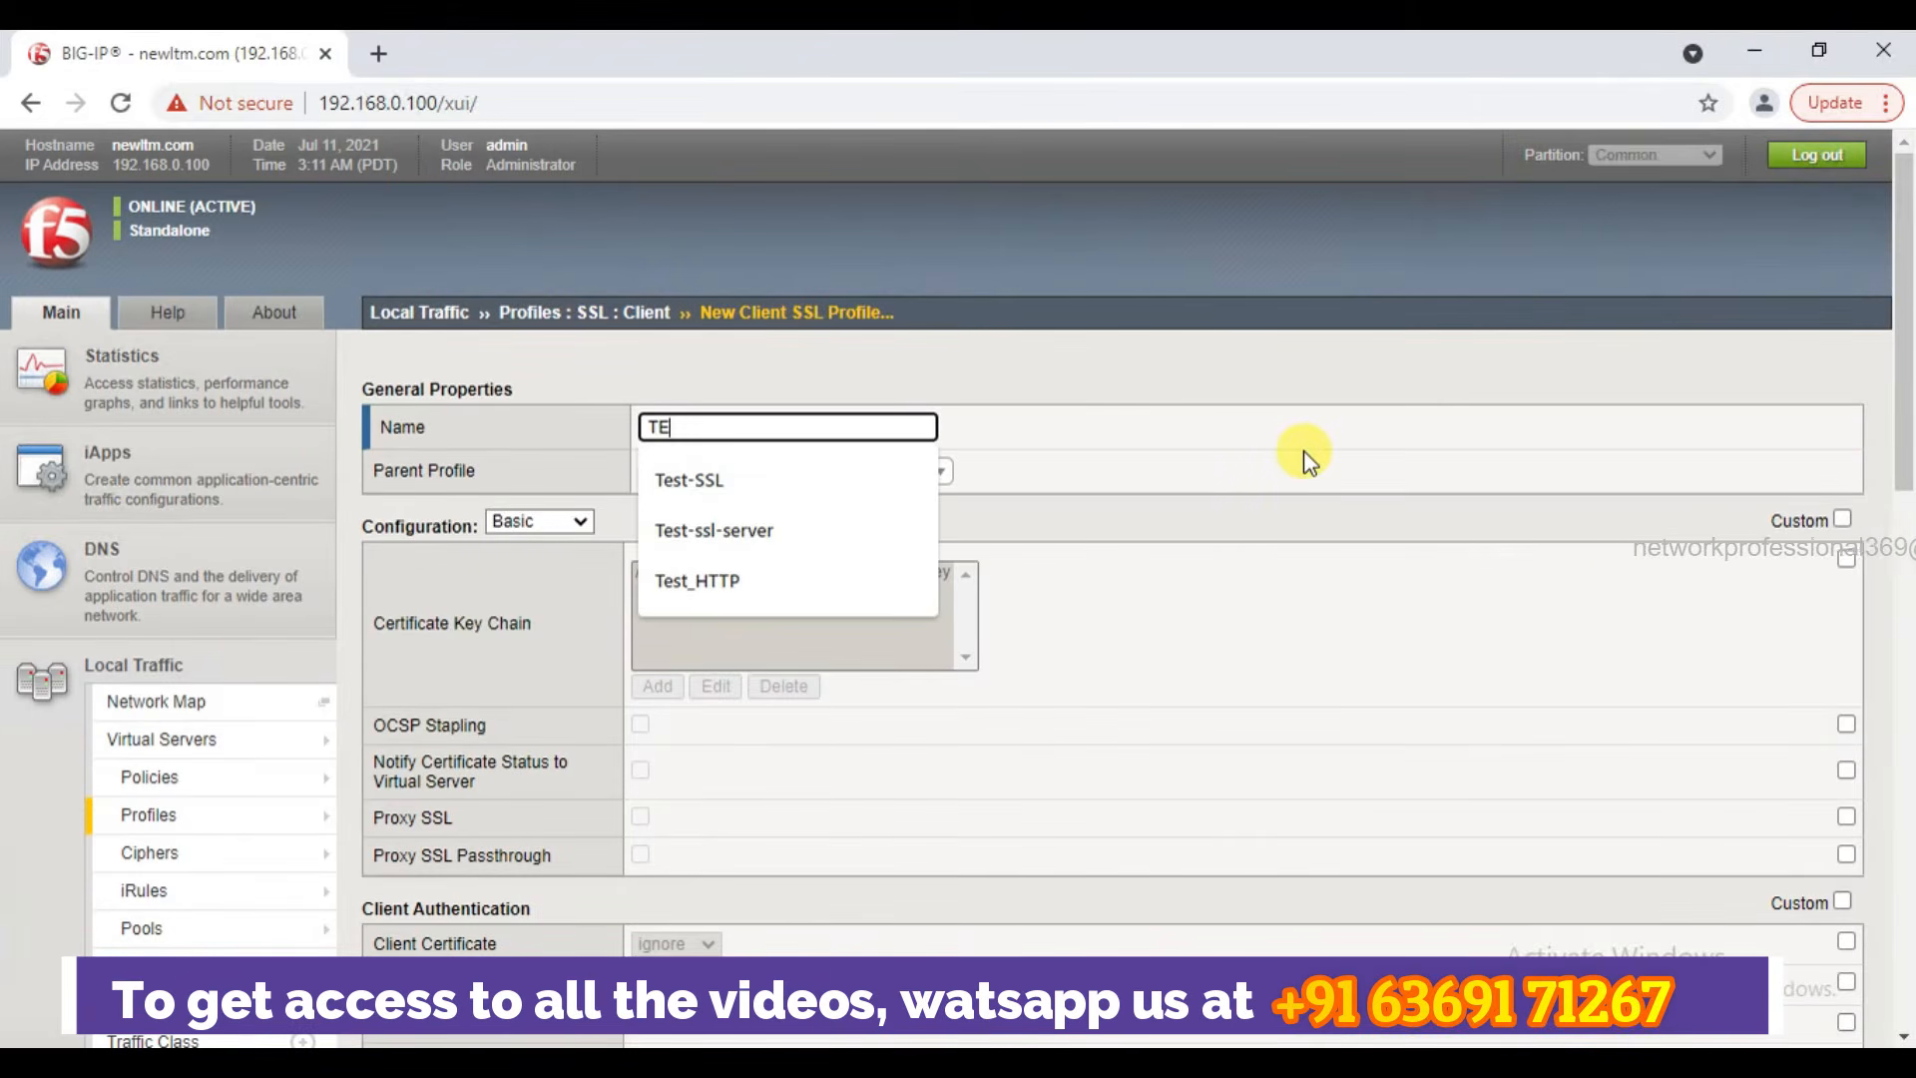
text(st-SSL)
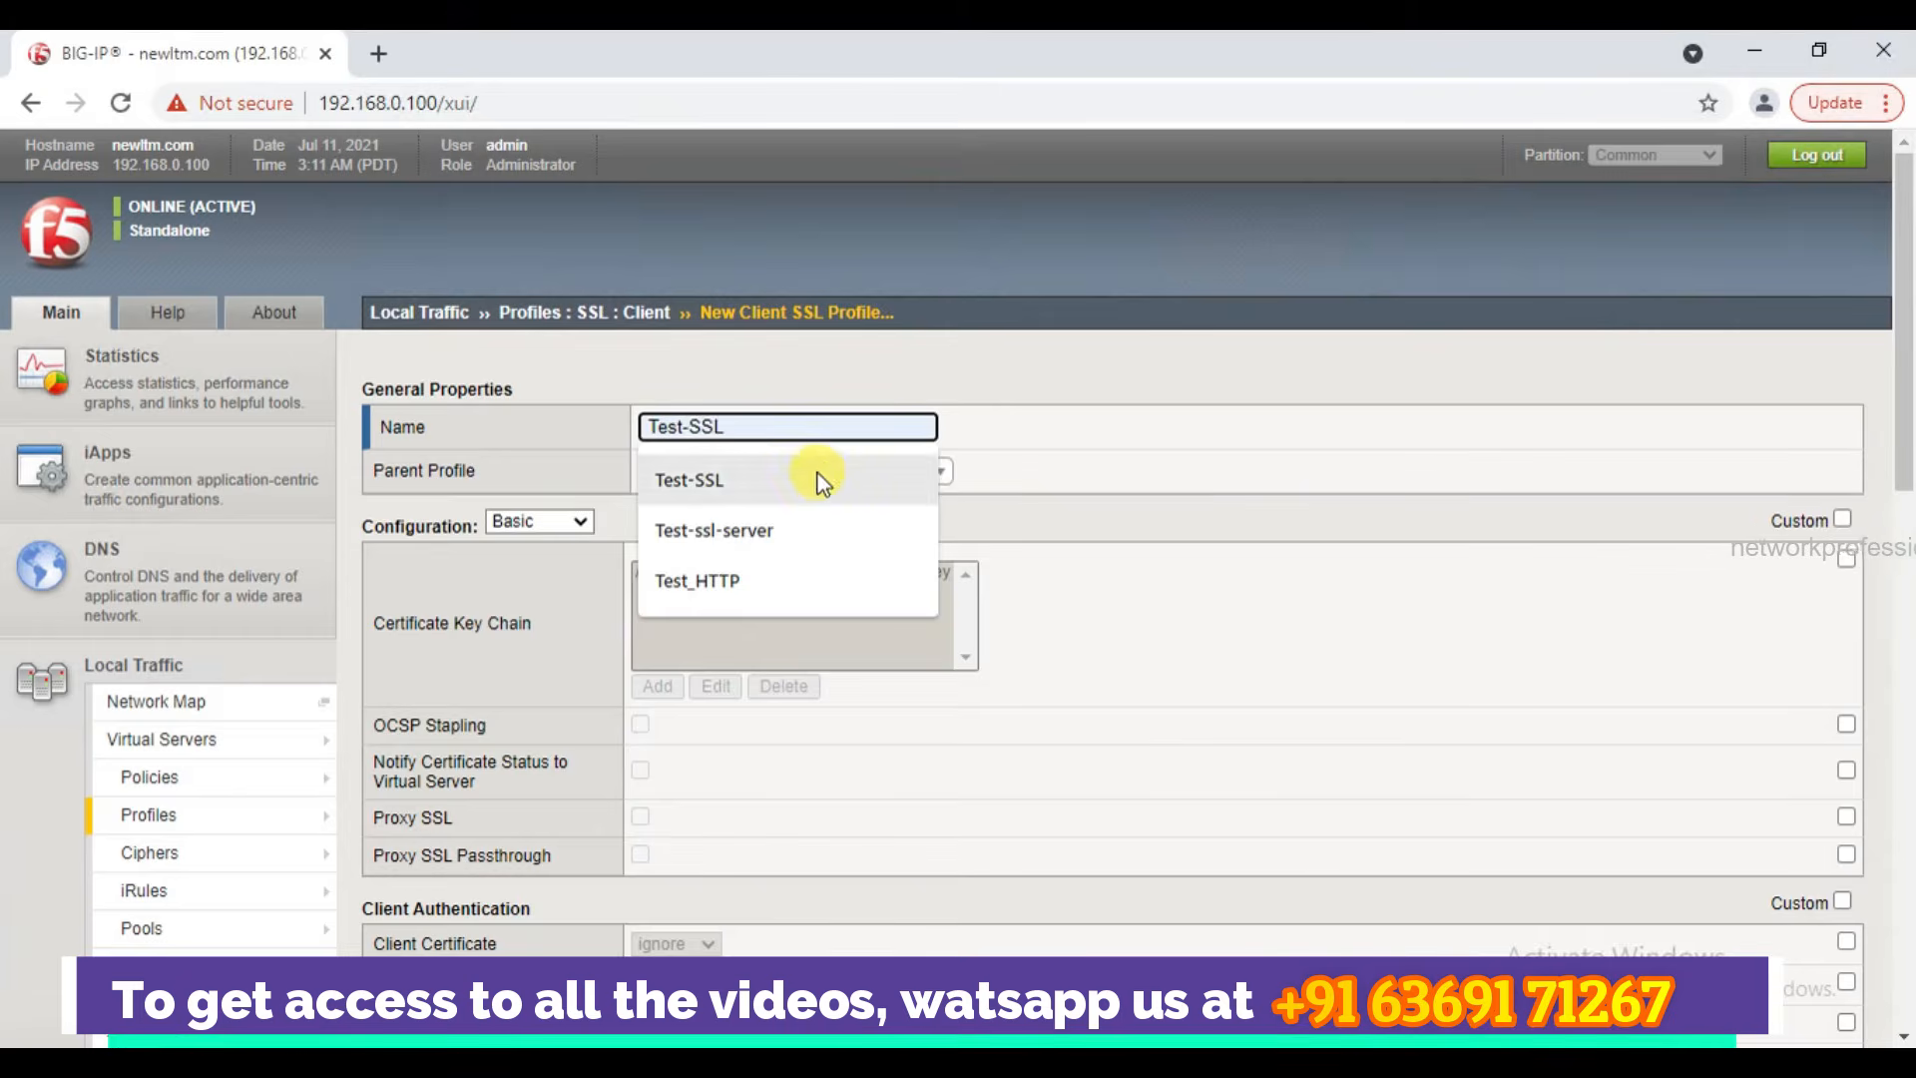
click(819, 482)
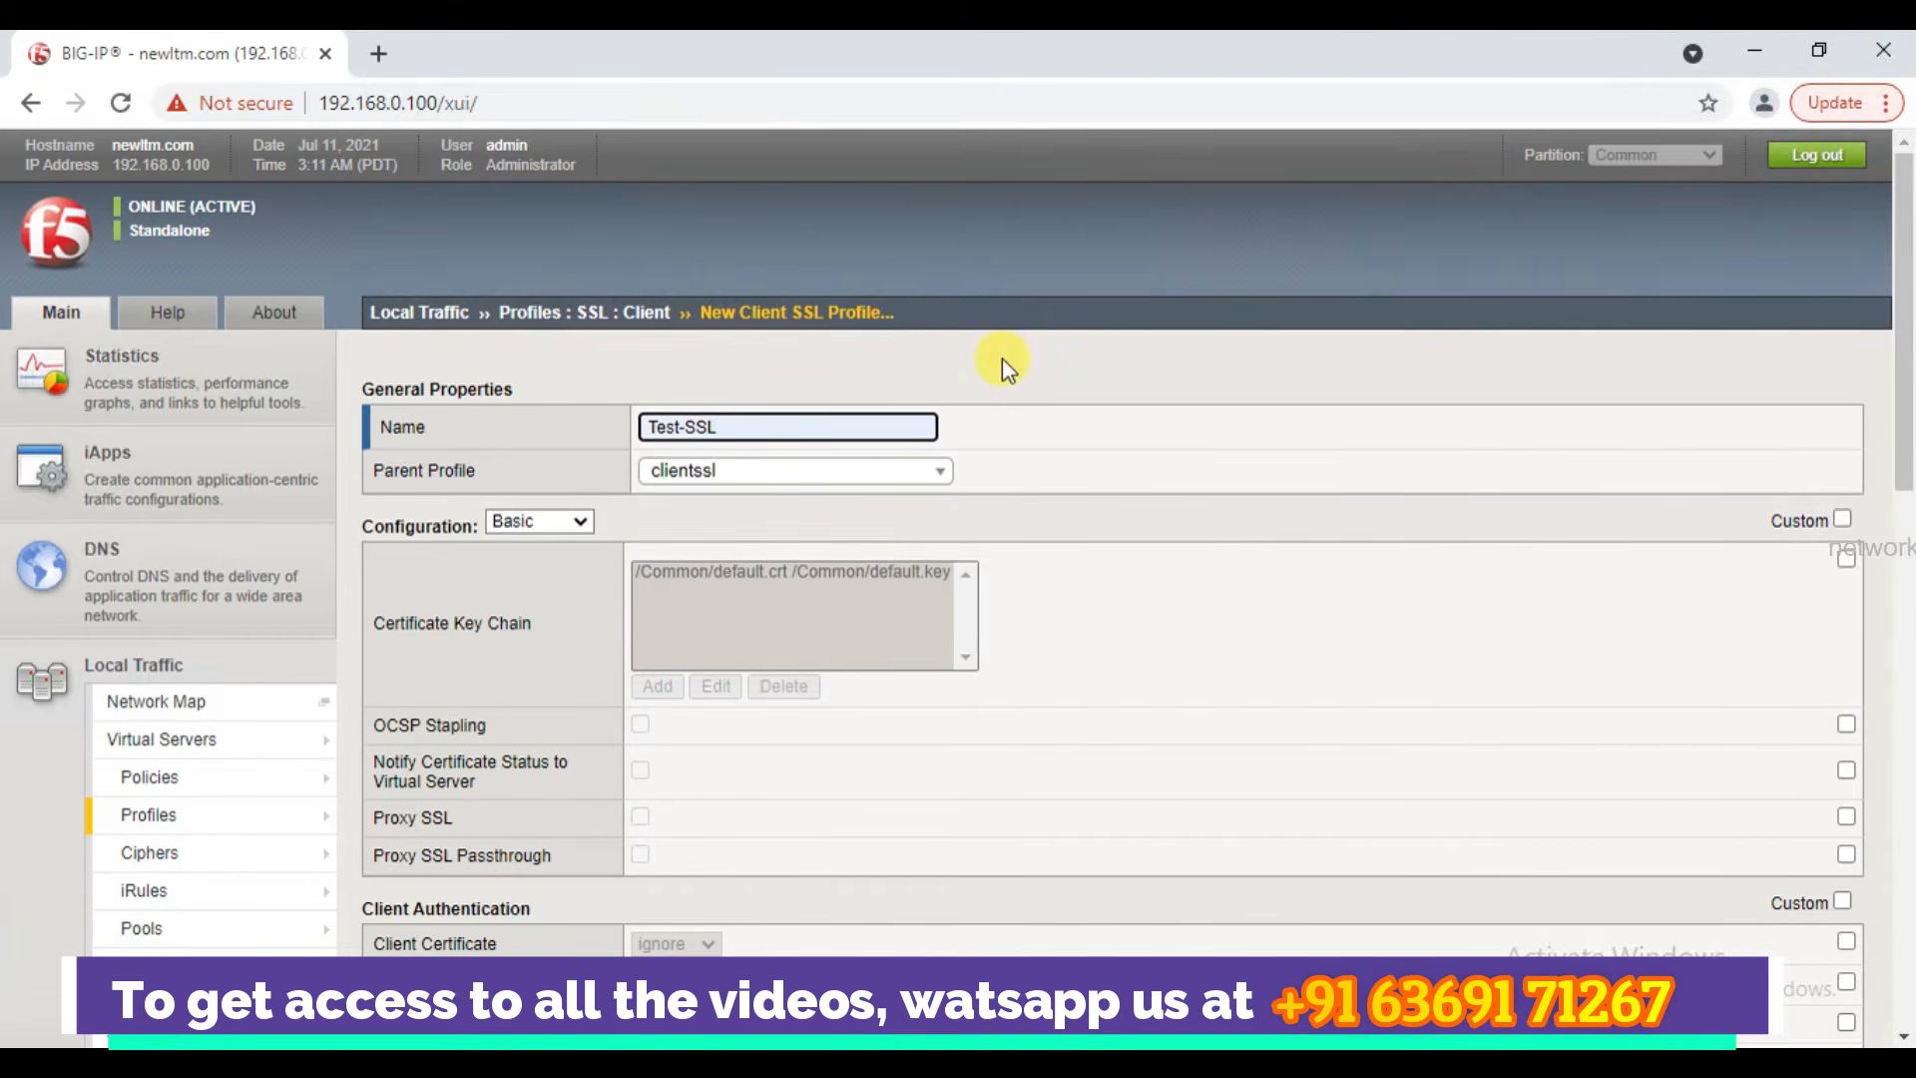
click(785, 477)
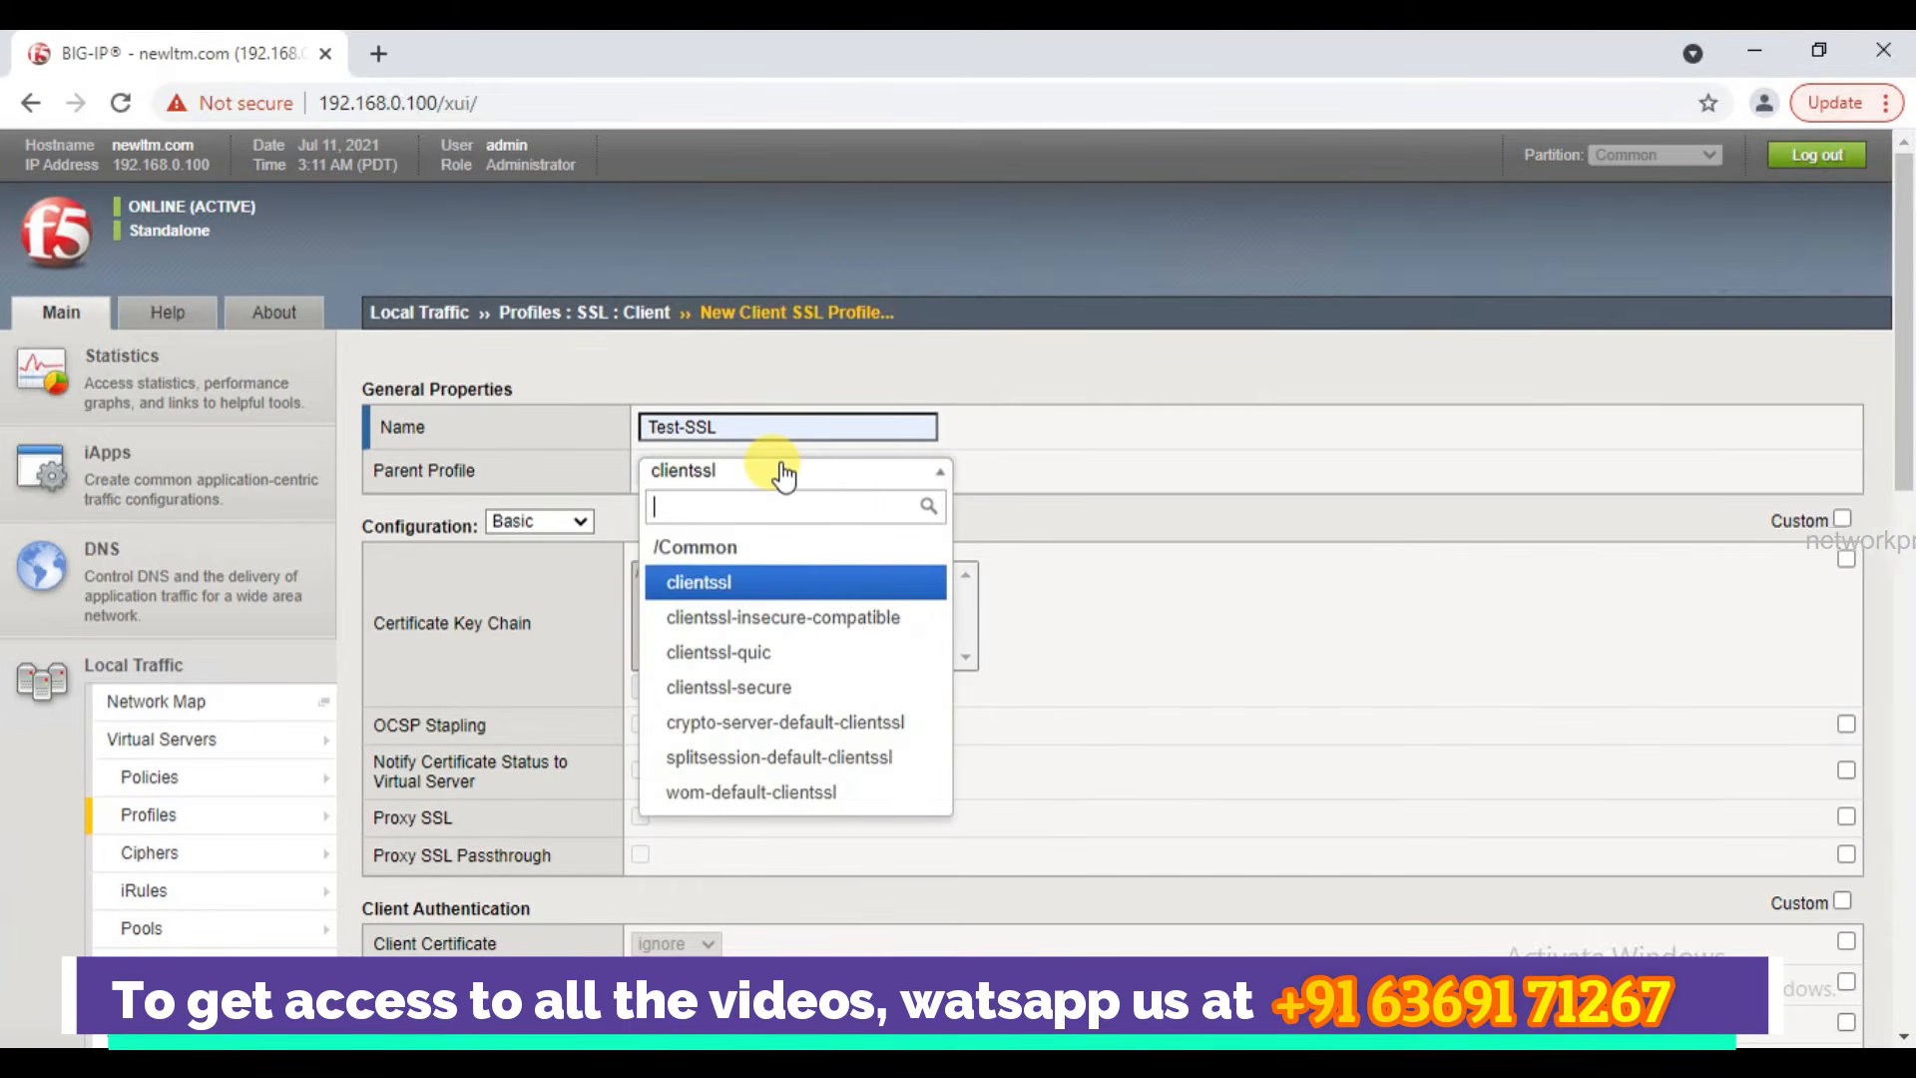
click(784, 477)
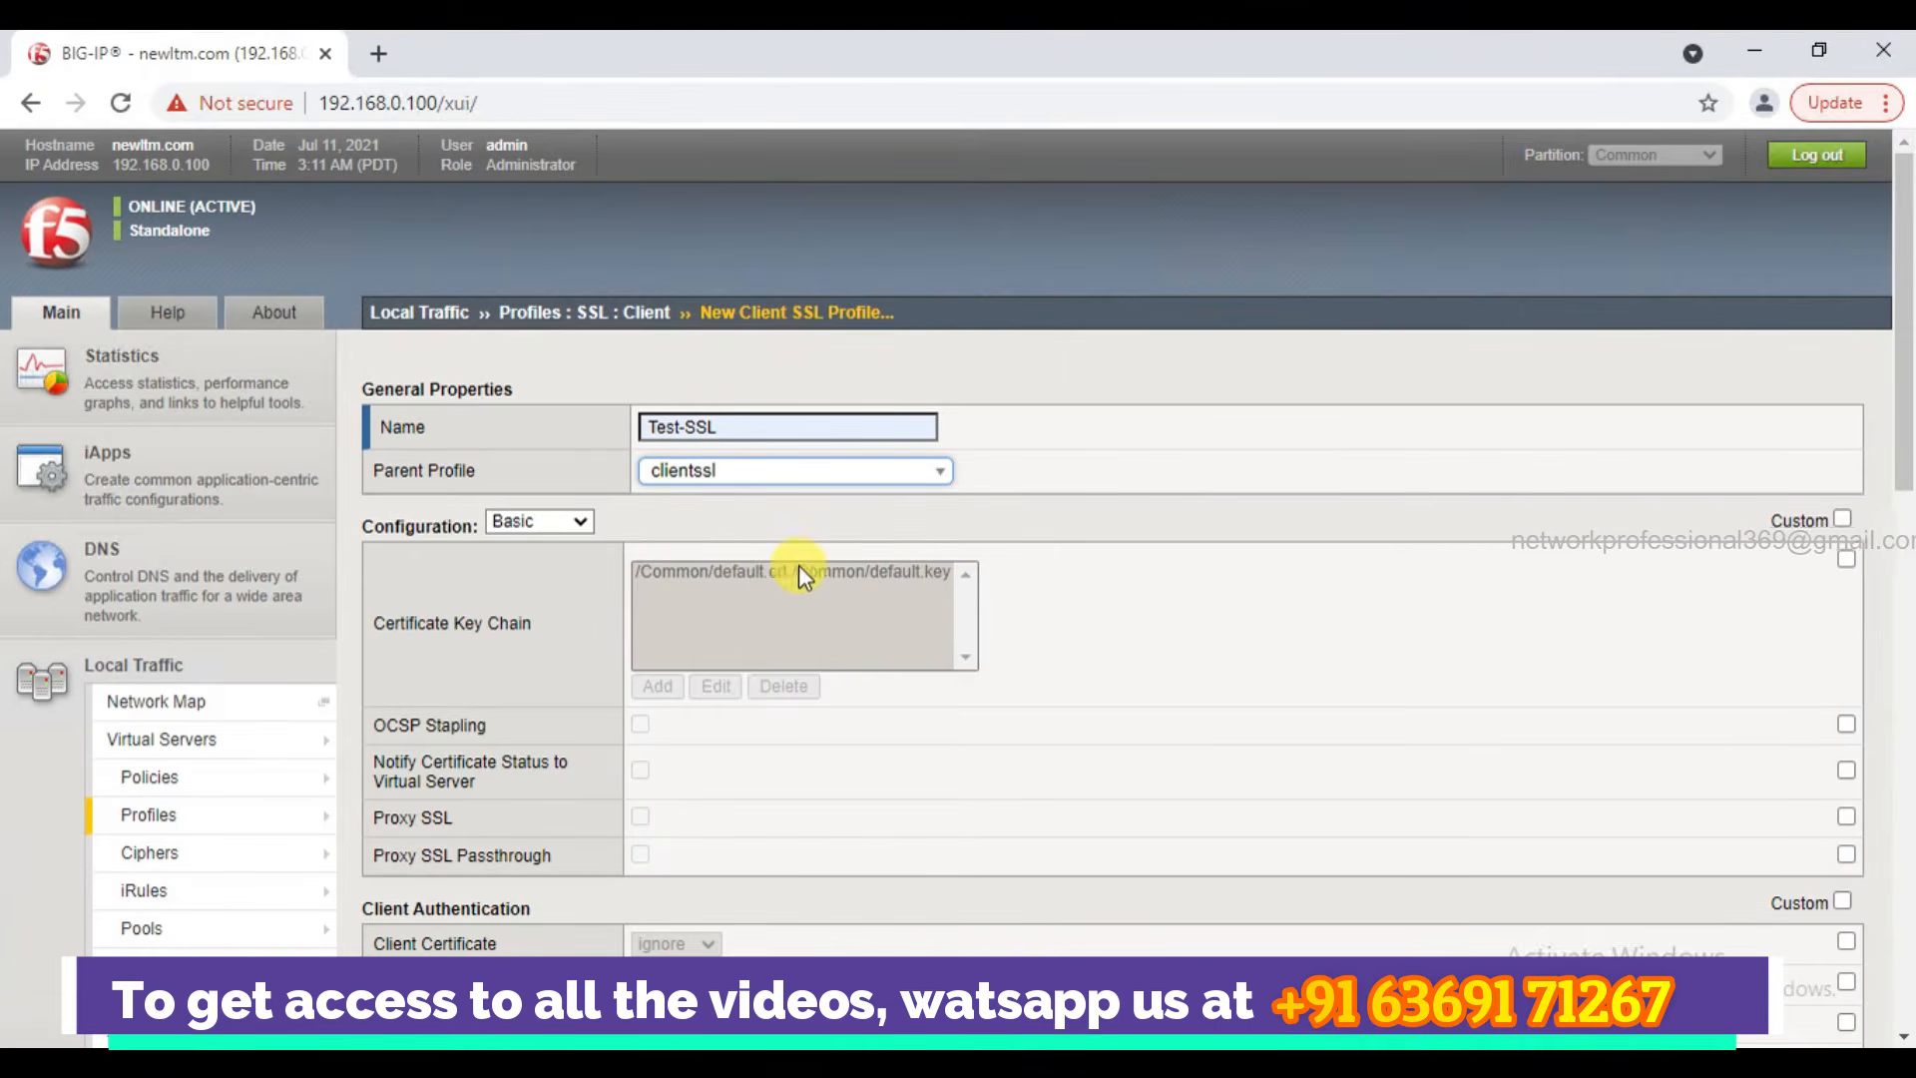
Customize the profile's certificate key chain by adding an entry that uses Test-SSL-Certificate as certificate, key and chain.
click(878, 583)
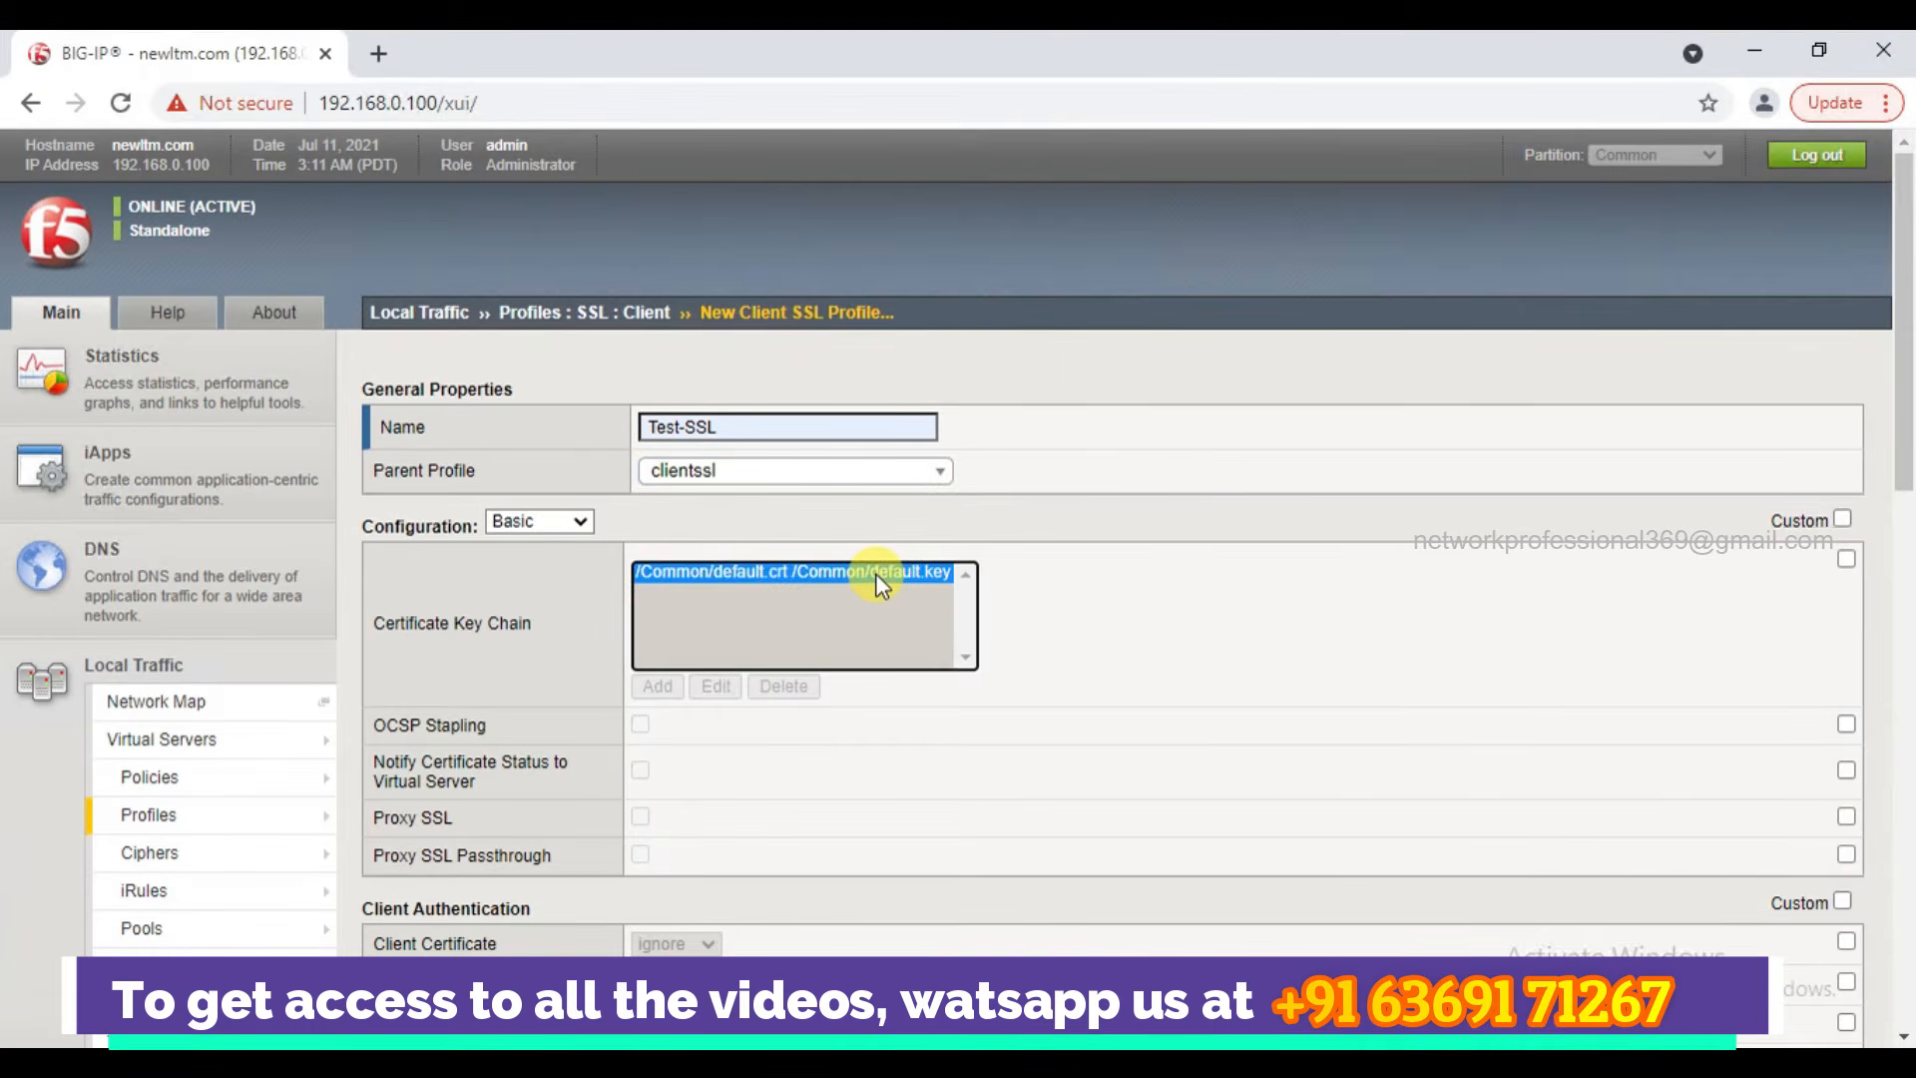
click(1847, 559)
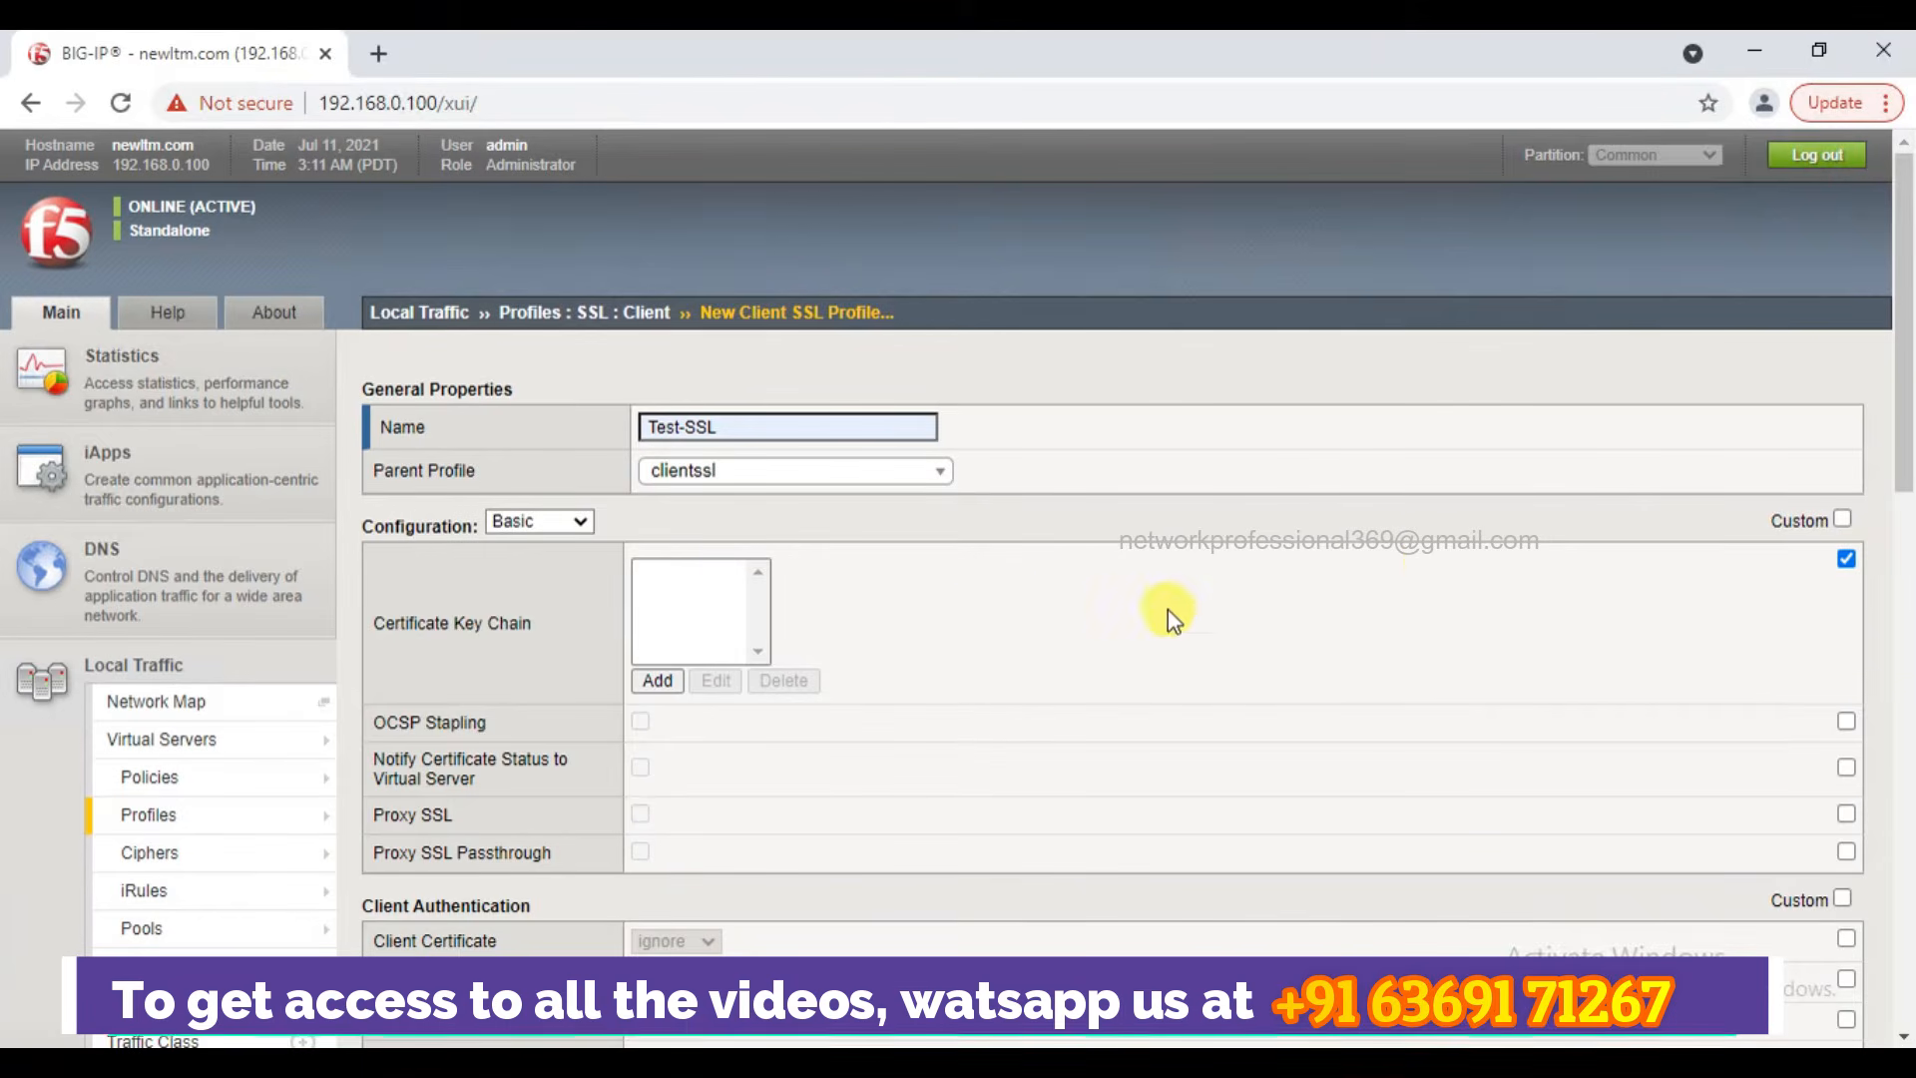
click(657, 683)
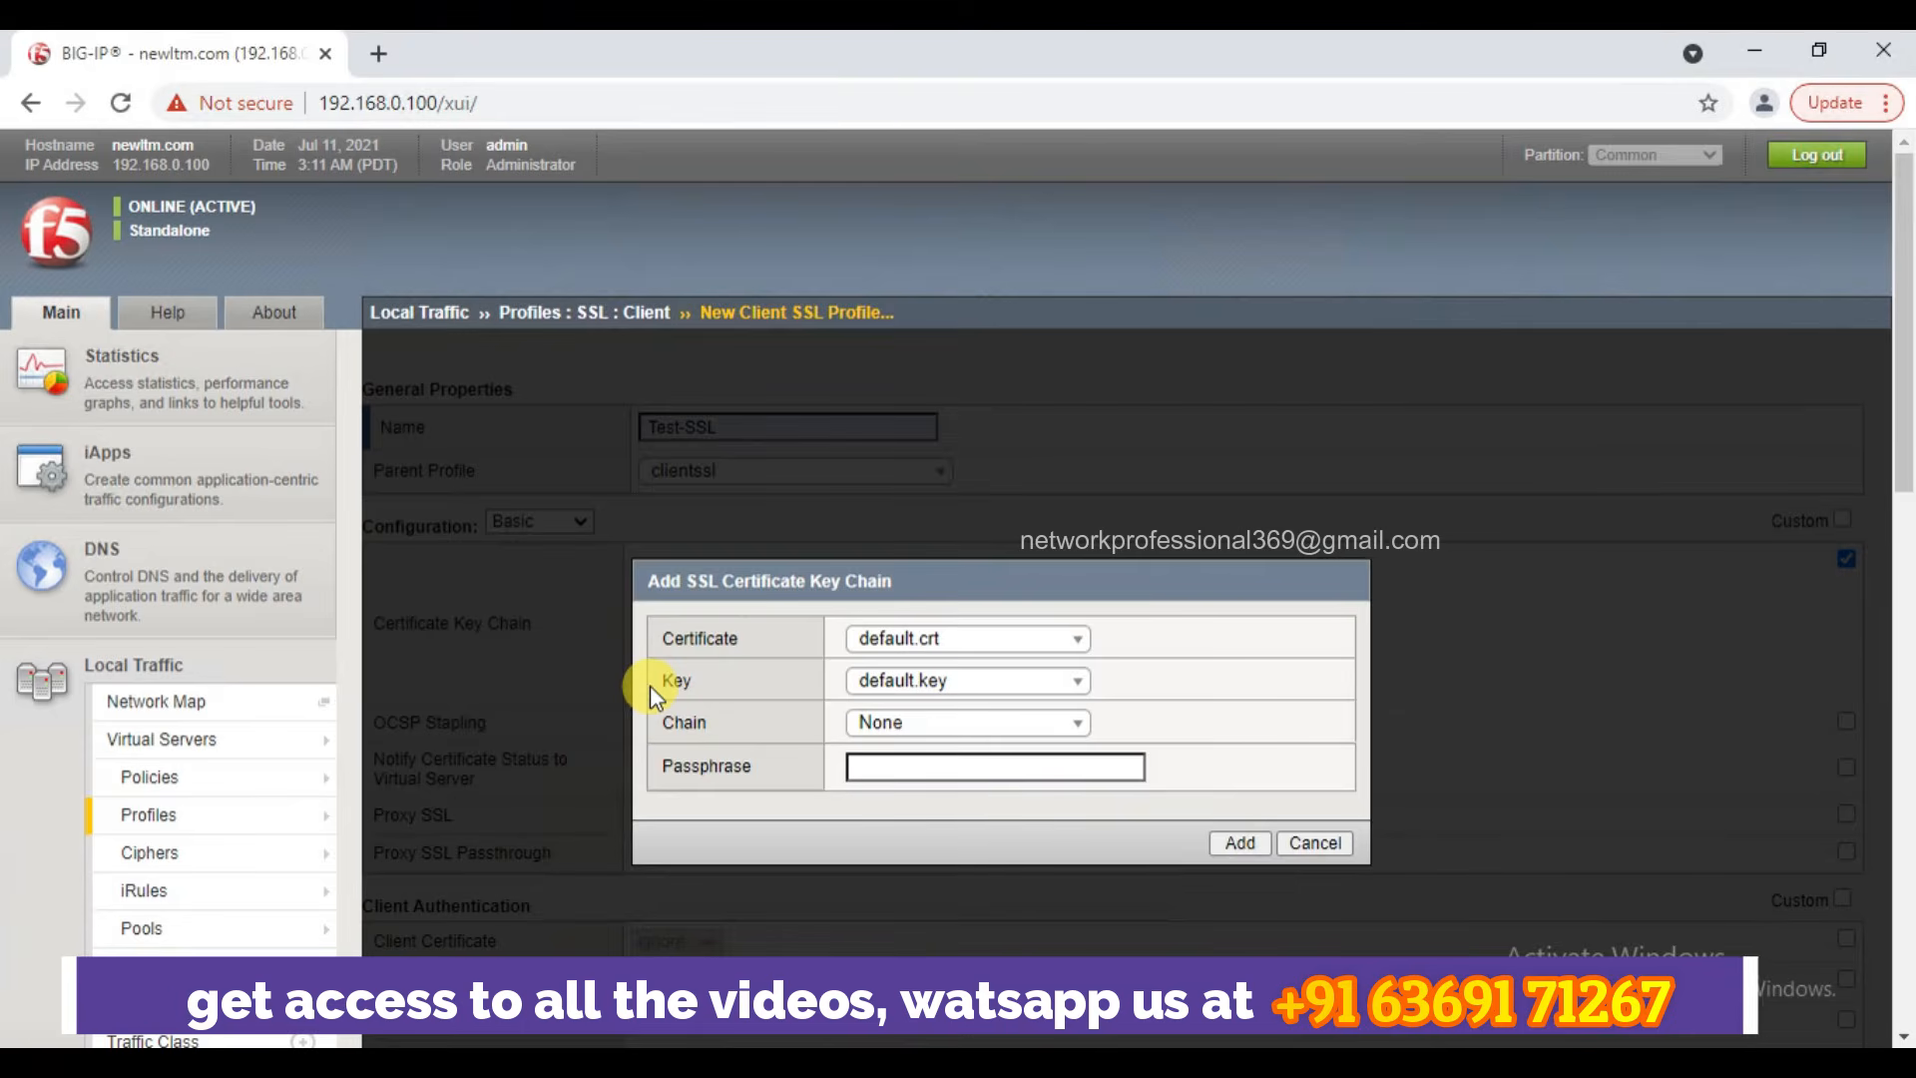
click(997, 641)
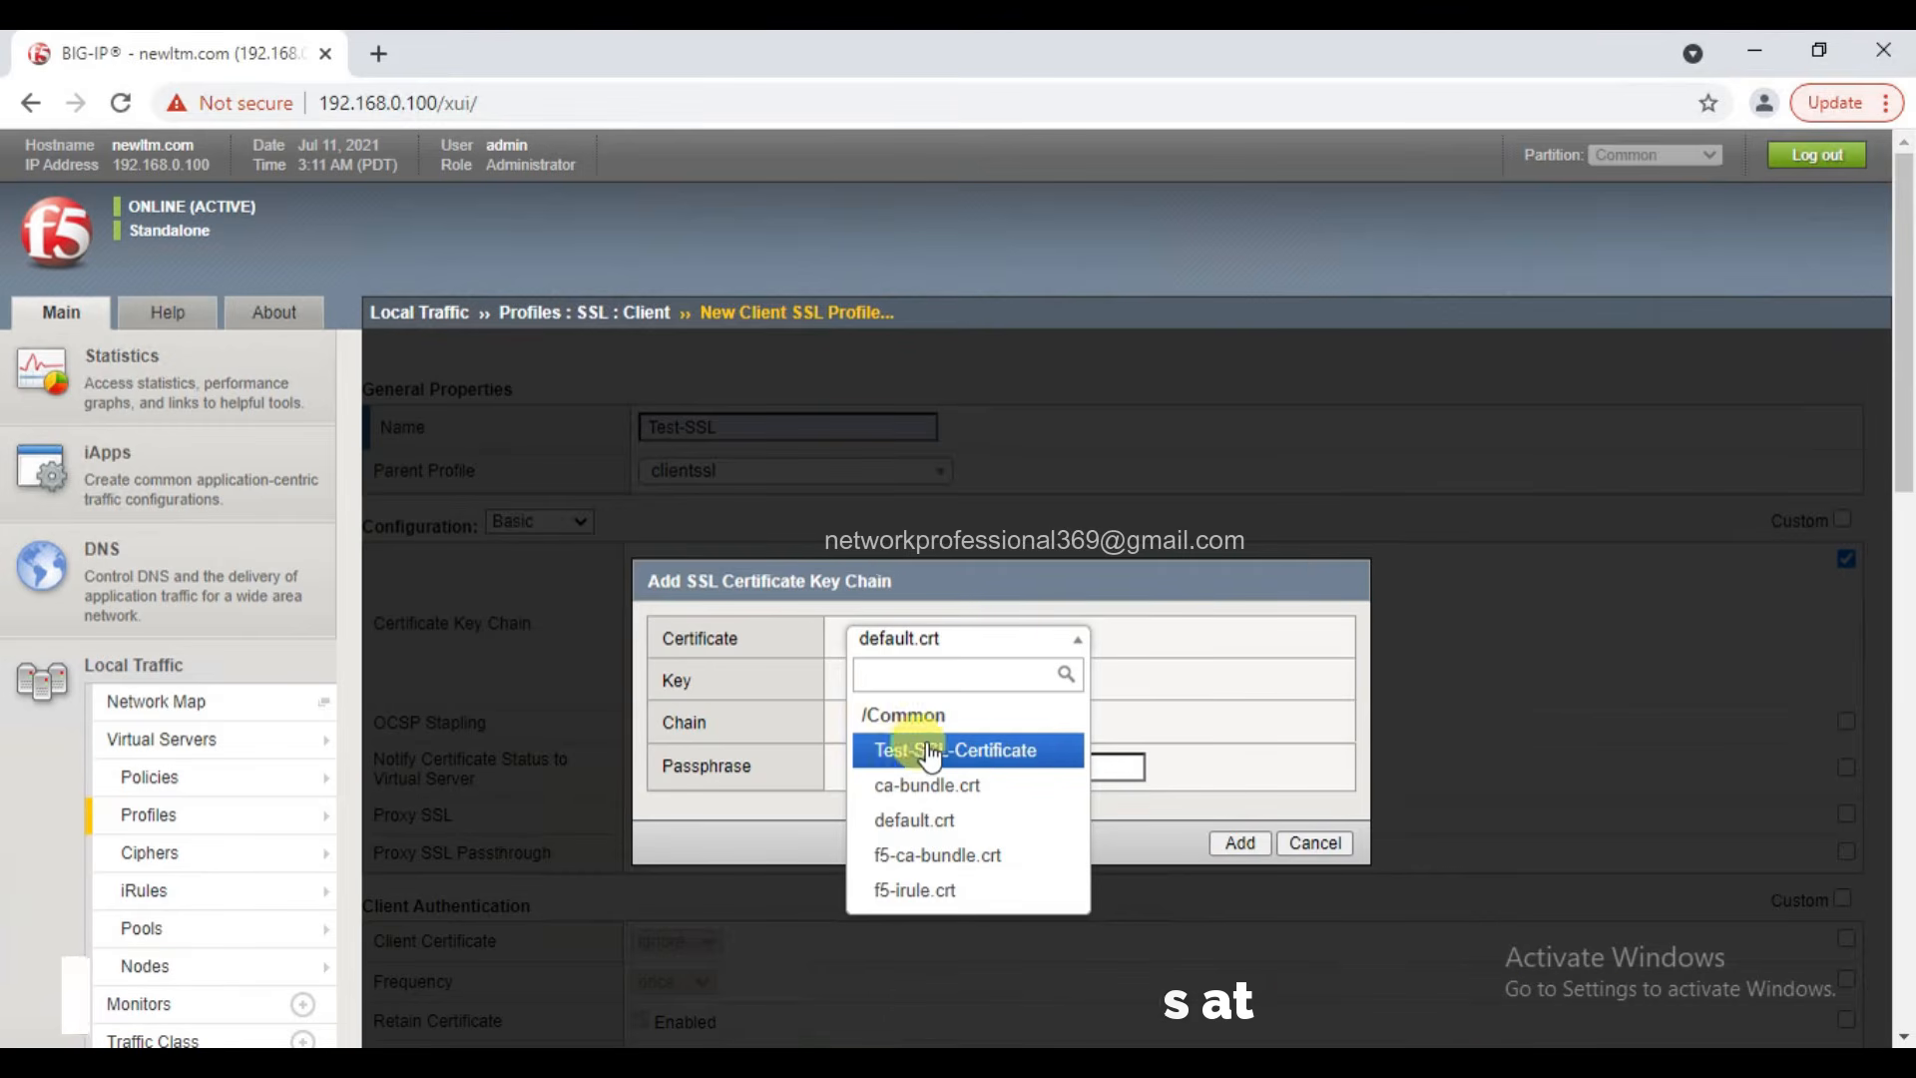
click(1015, 756)
click(991, 686)
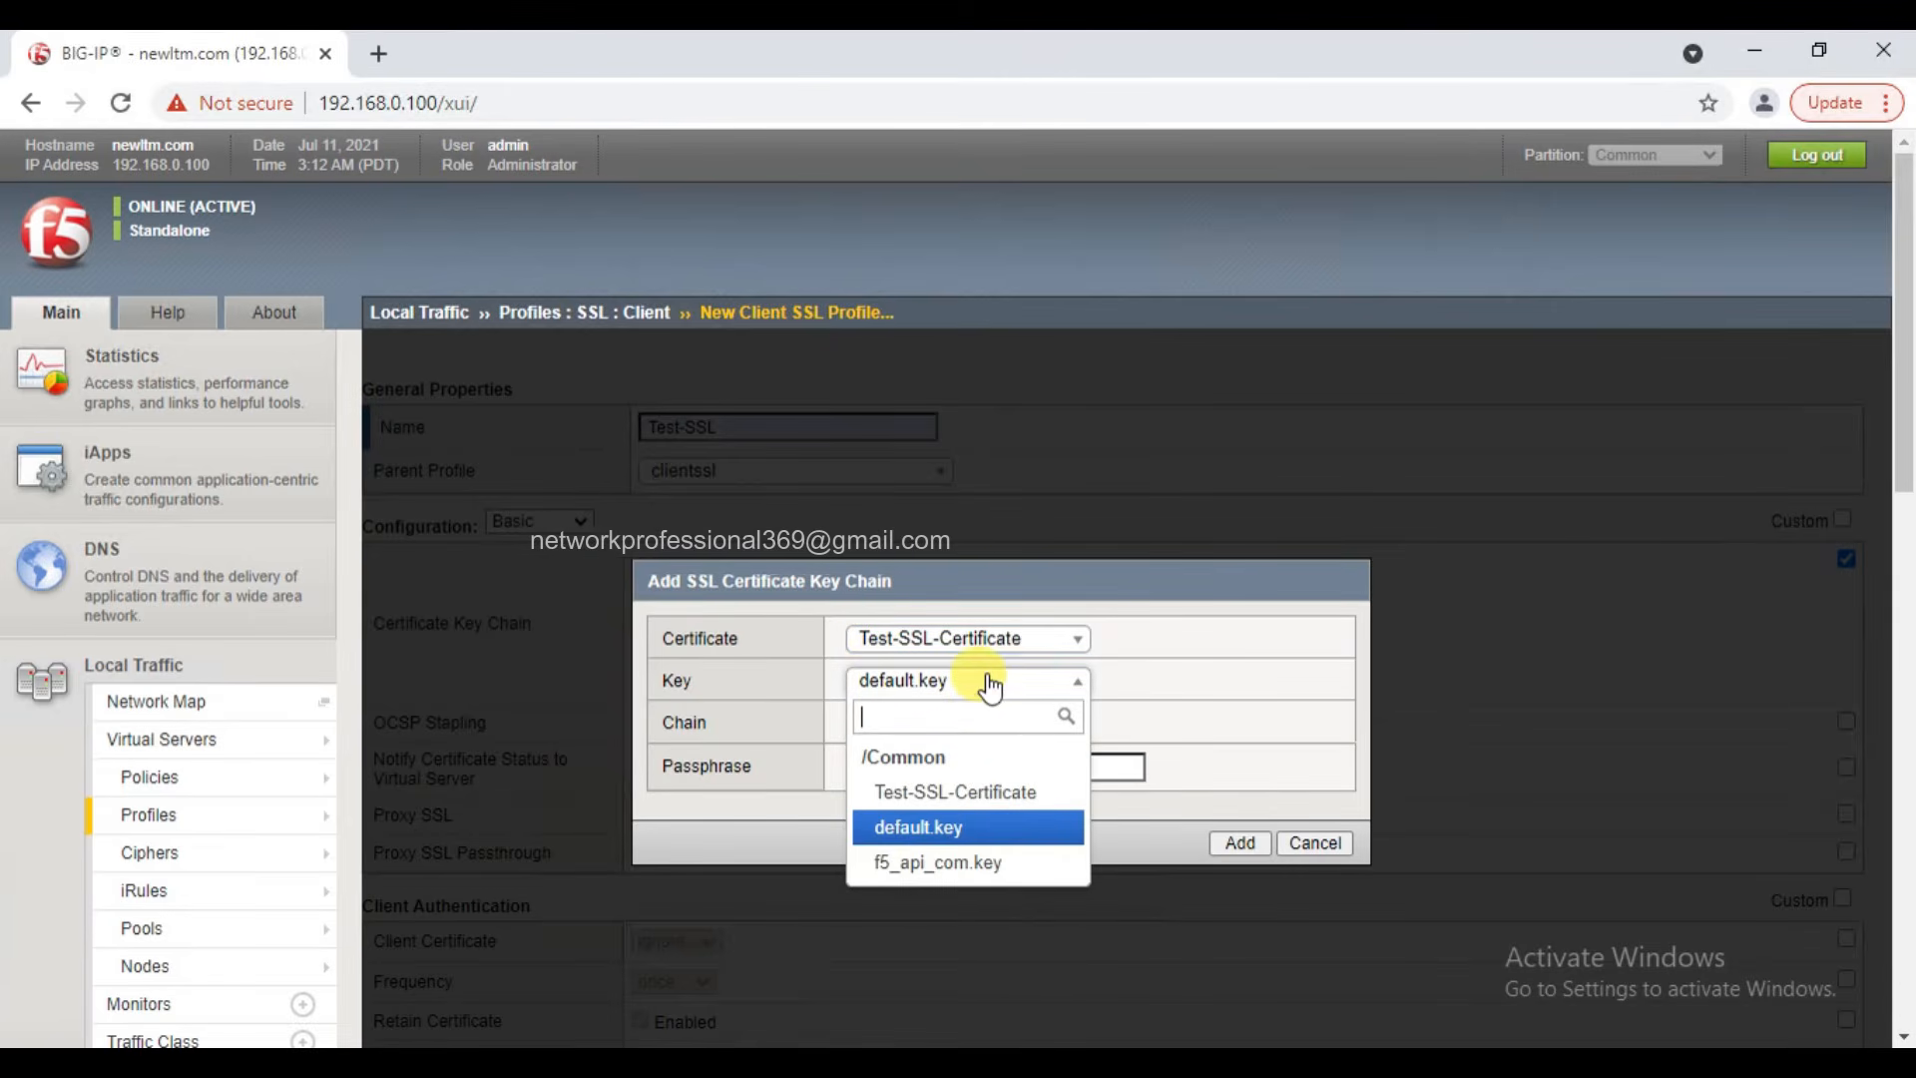
click(966, 792)
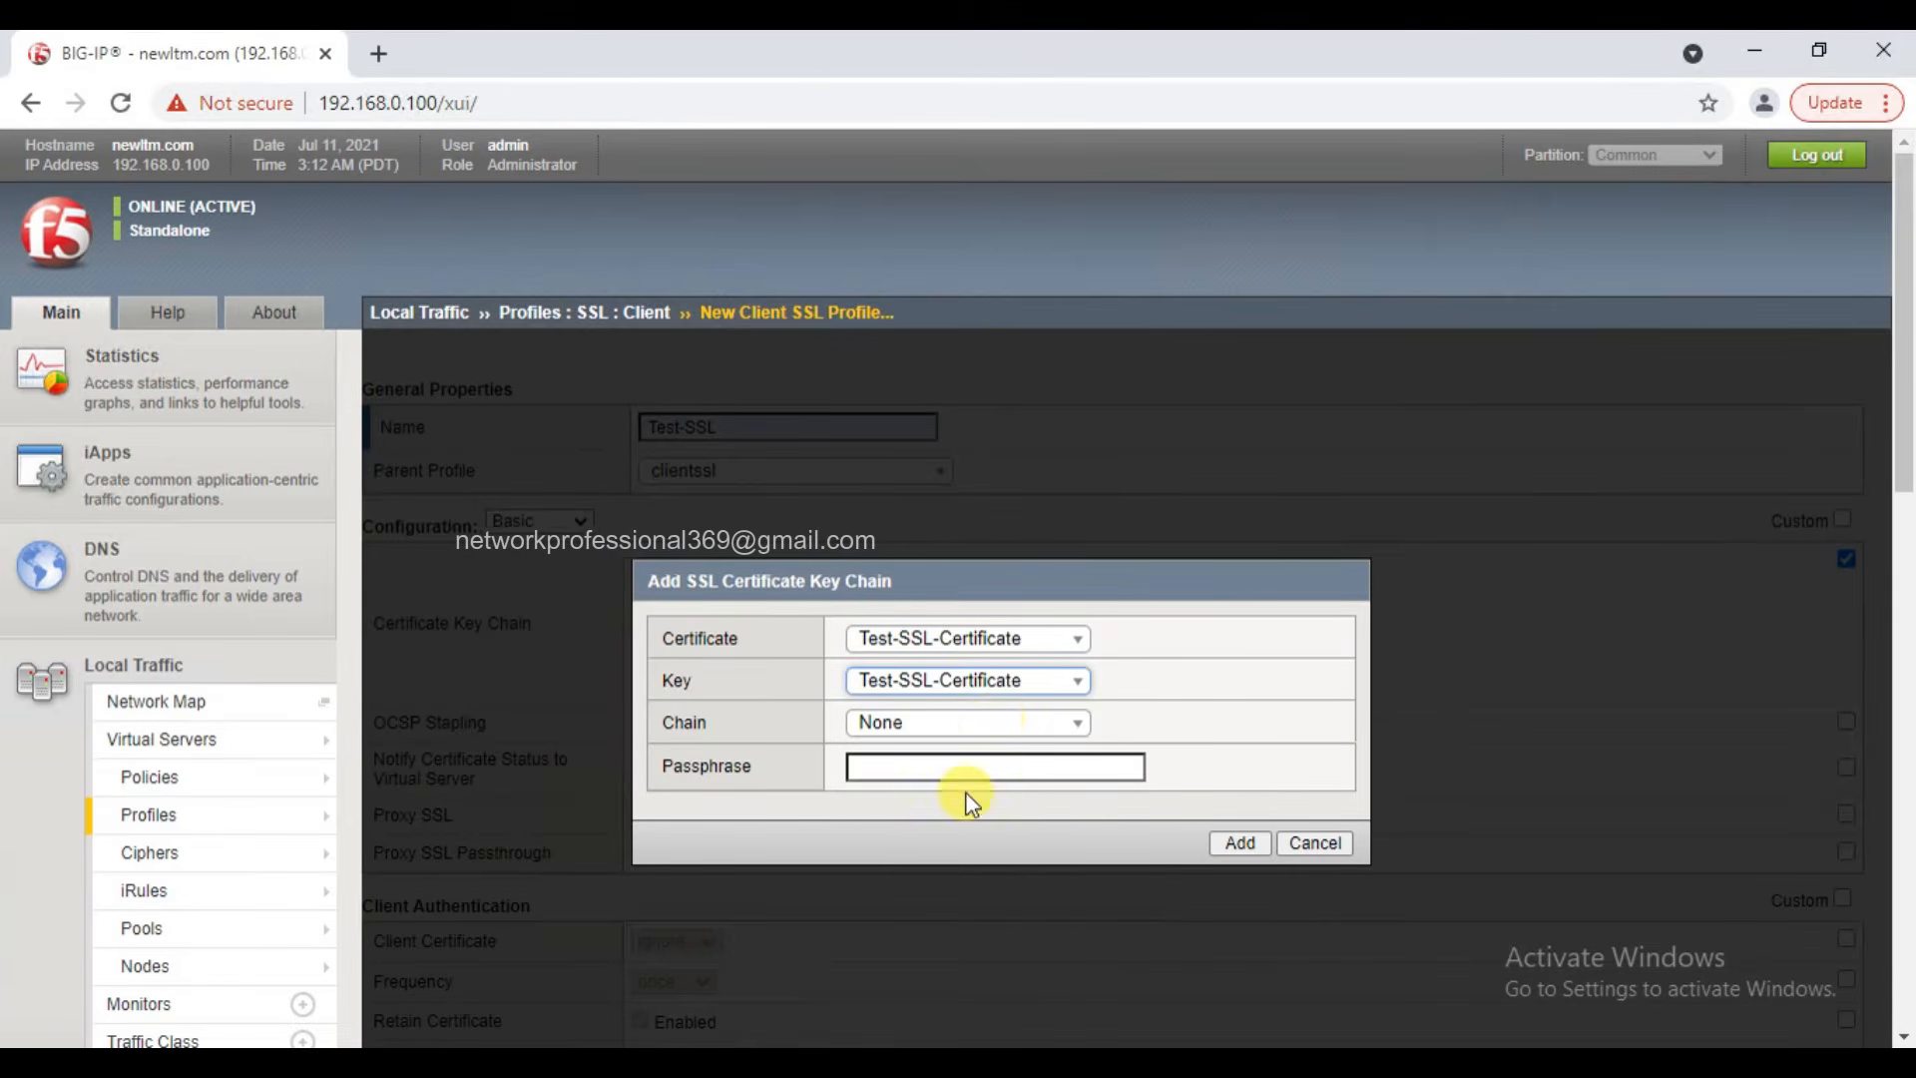
click(1005, 721)
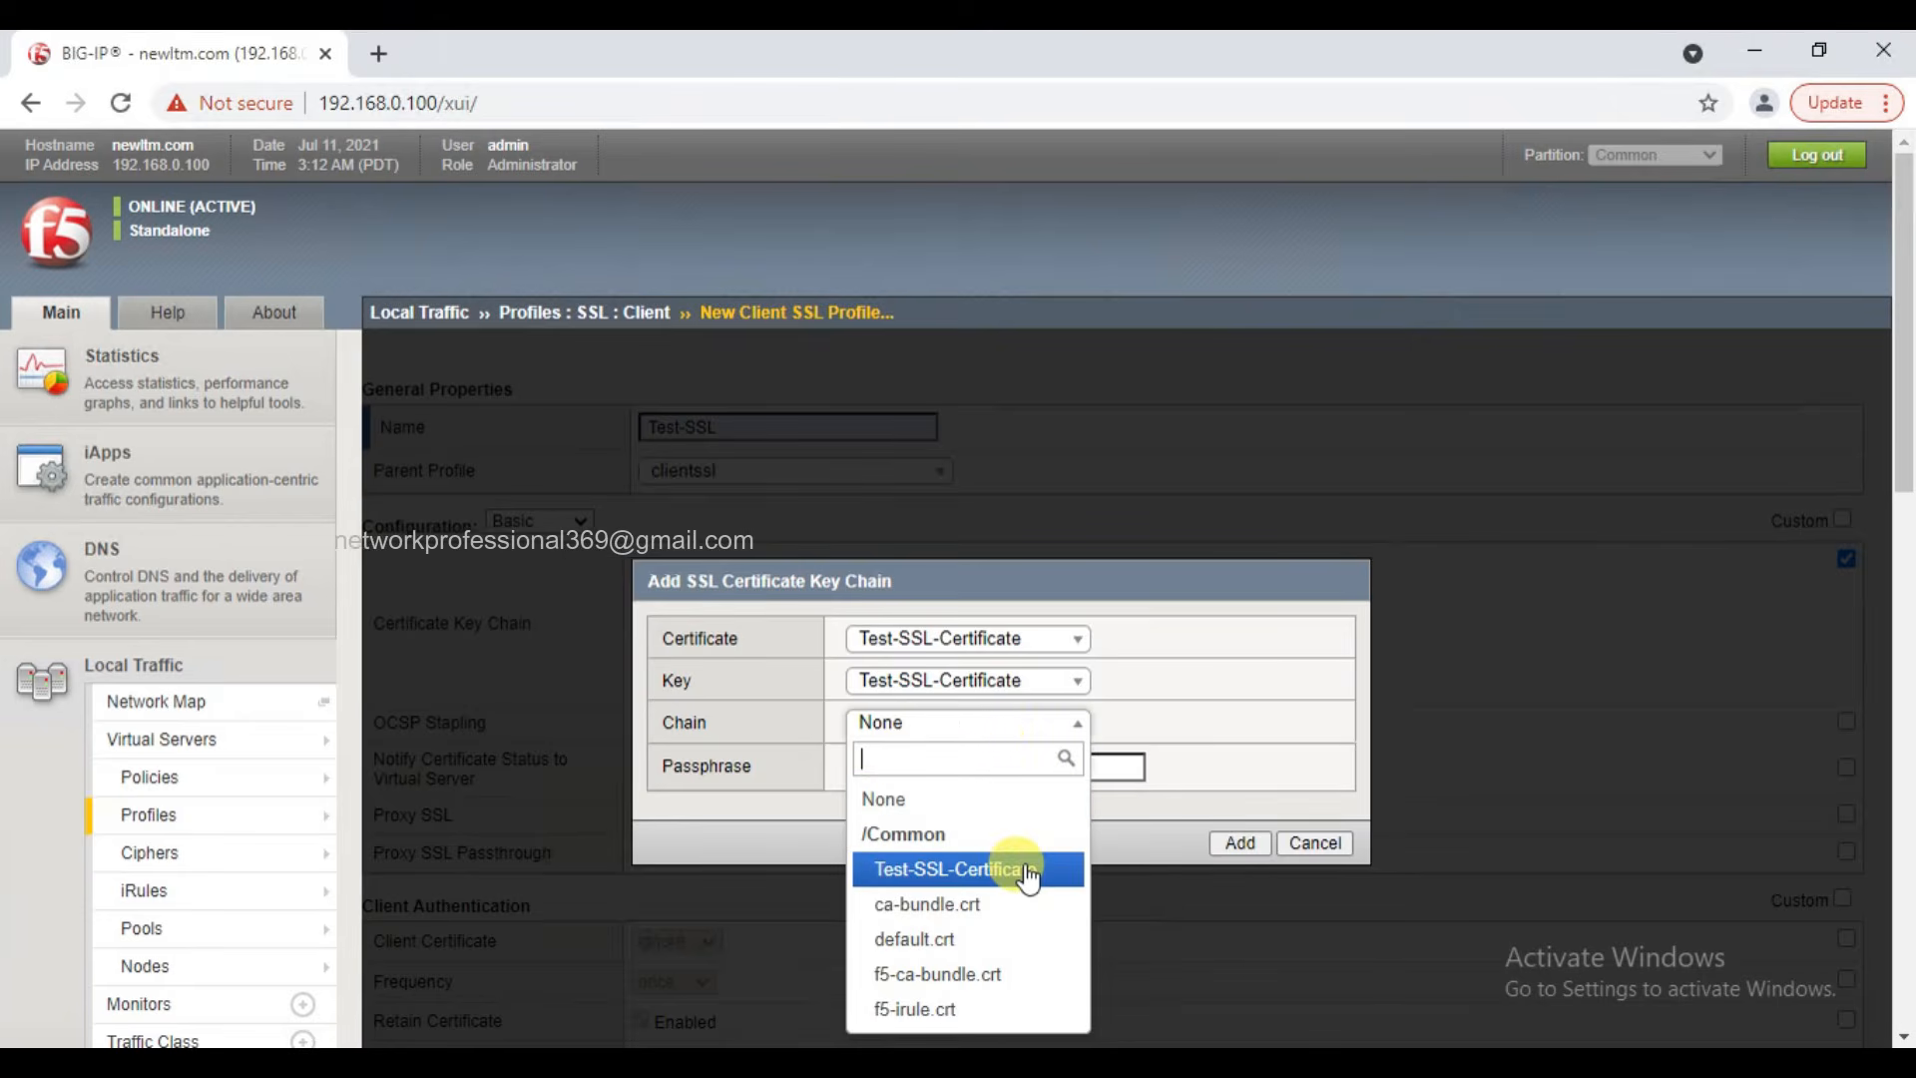
click(1025, 870)
click(1244, 846)
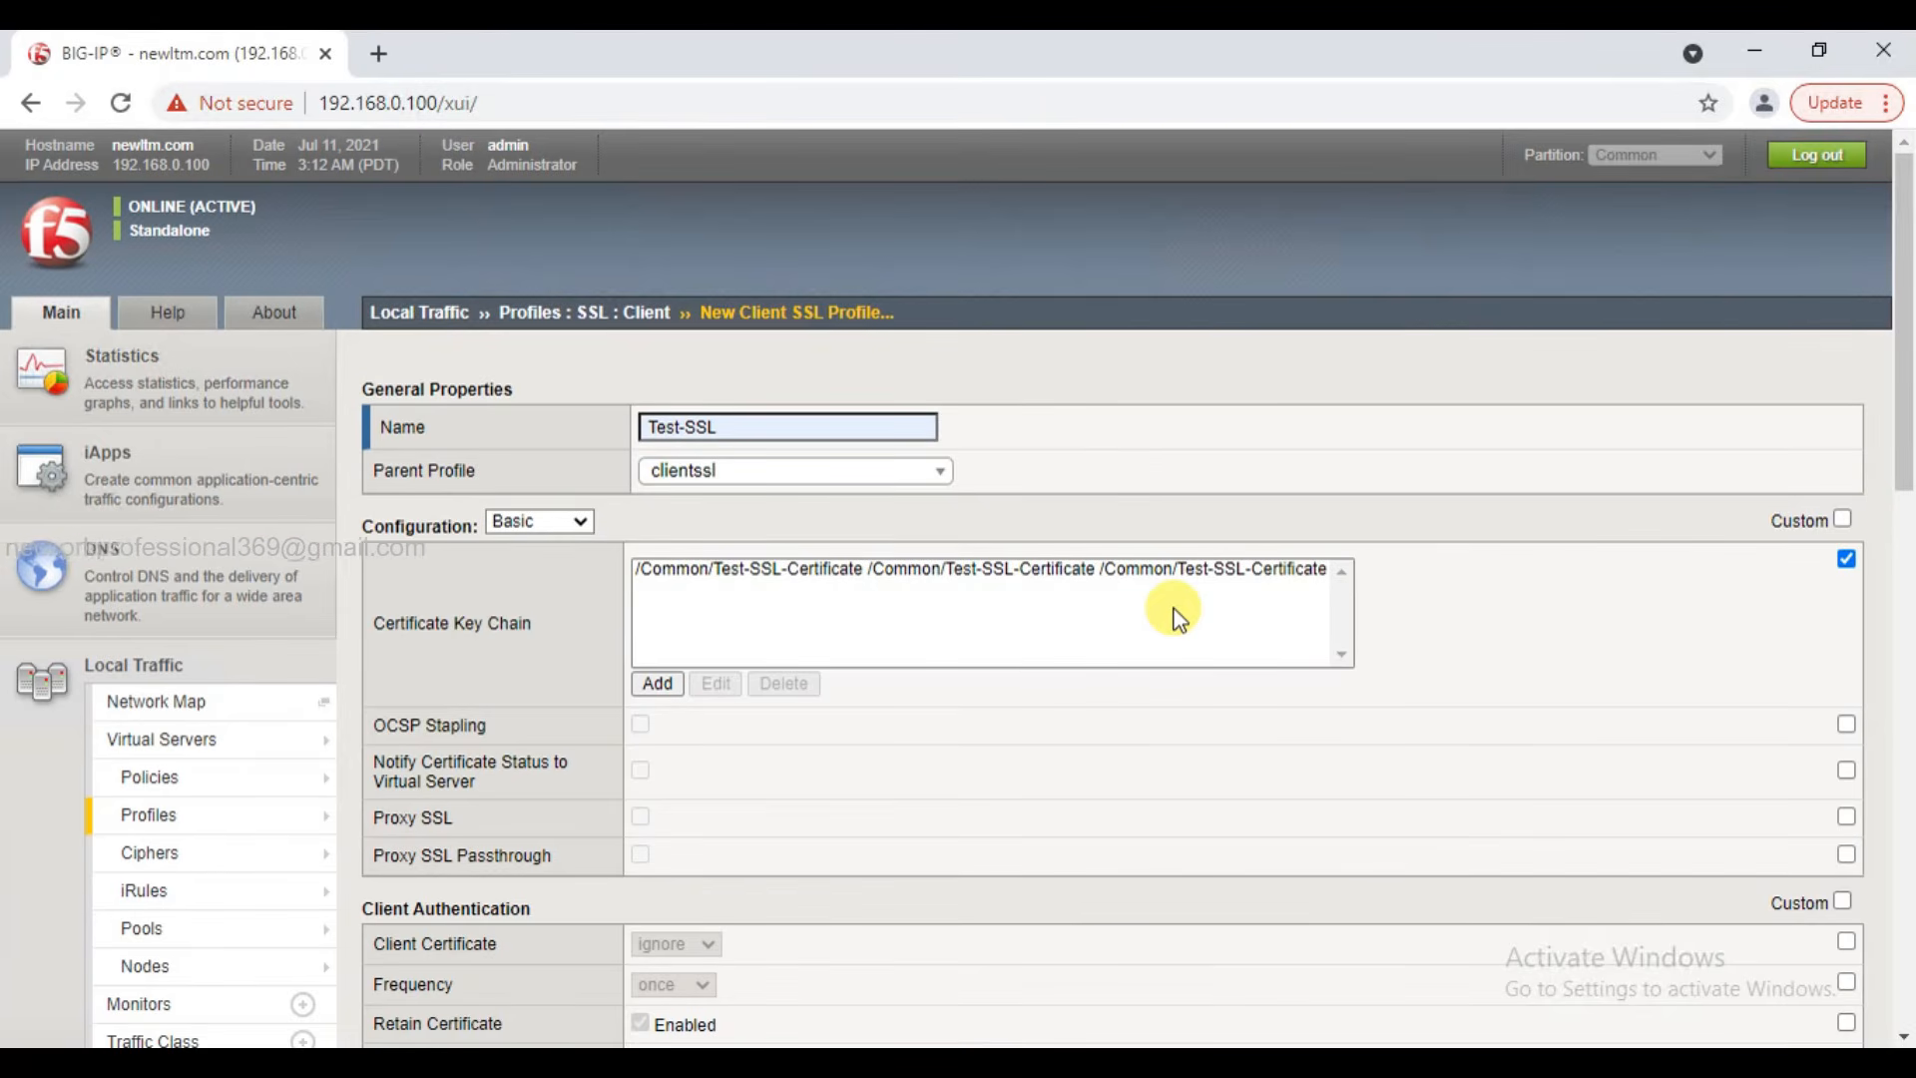
Finish creating the Test-SSL client profile, leaving its remaining settings at their defaults.
scroll(1517, 614, down, 8)
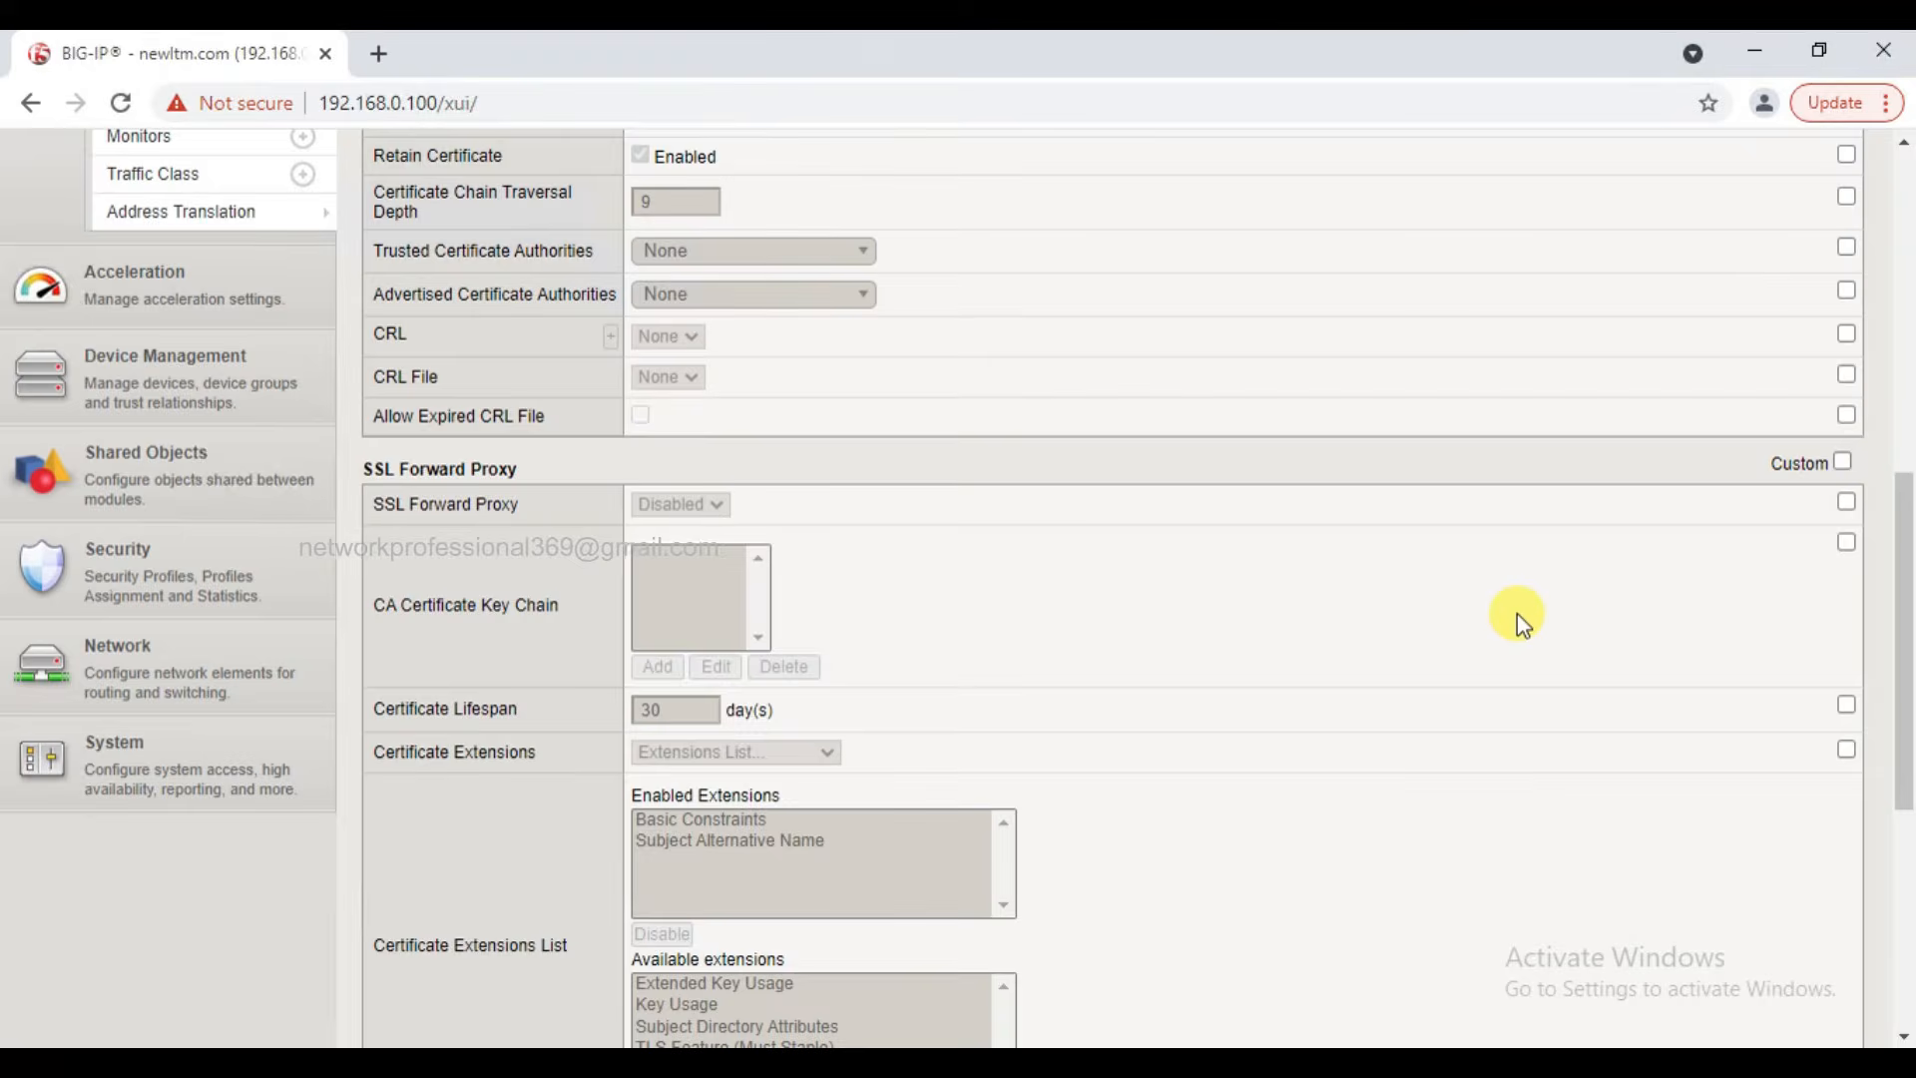
scroll(1517, 614, down, 5)
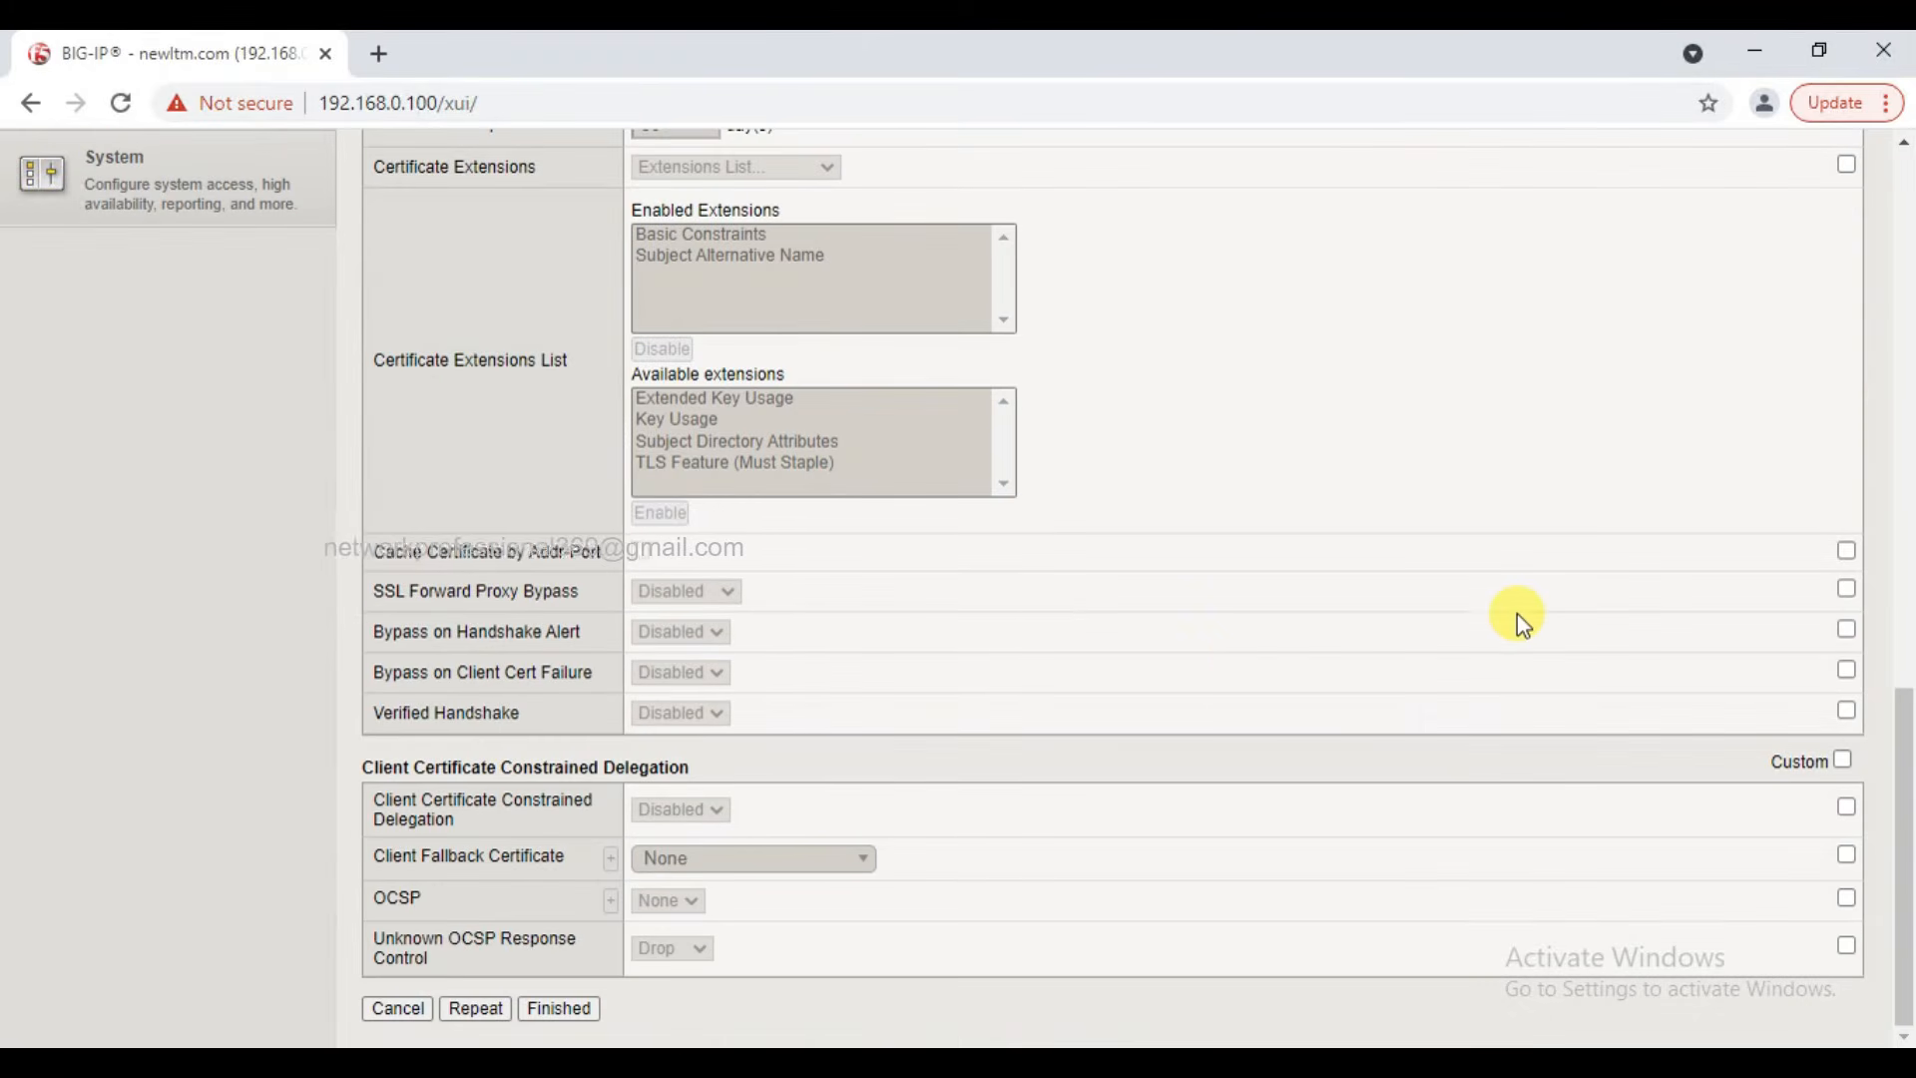
click(556, 1009)
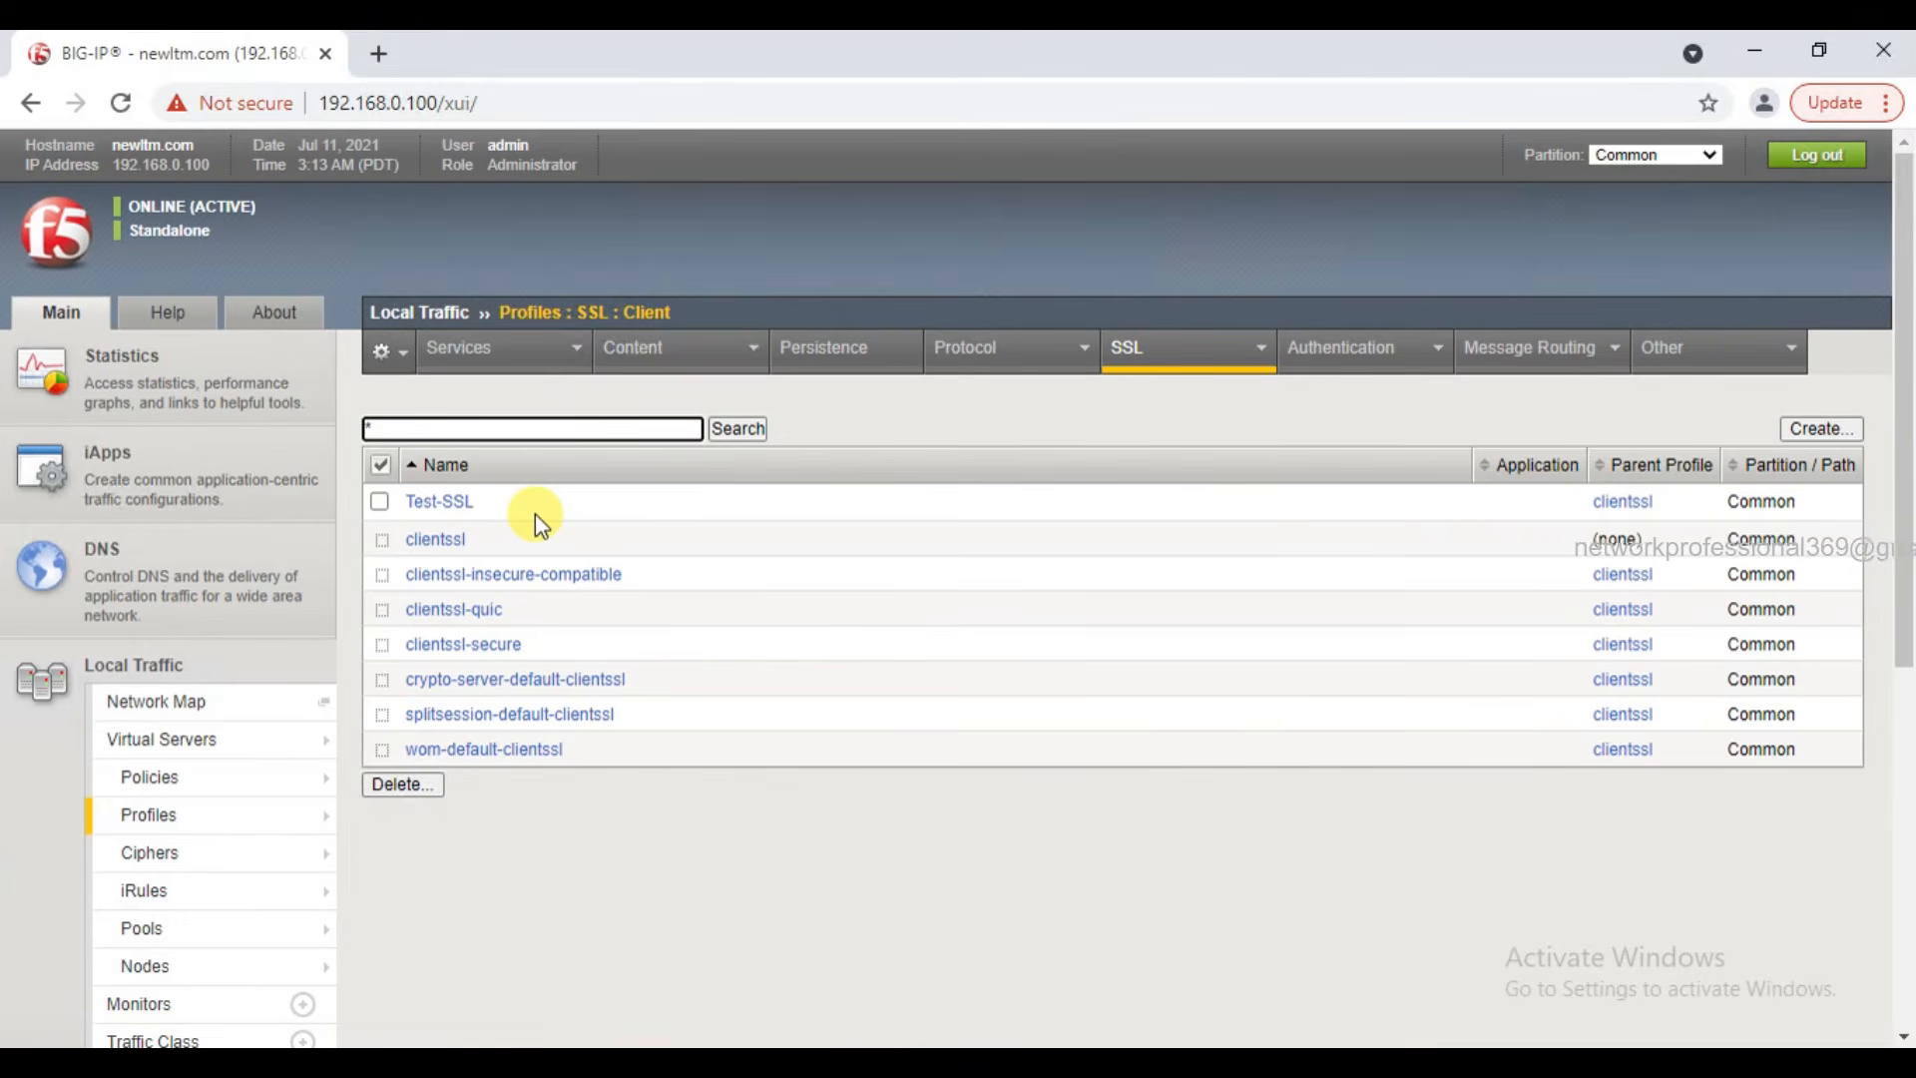
Open the HTTP_Test_VS virtual server's properties and set its service port to 443 (HTTPS).
click(135, 744)
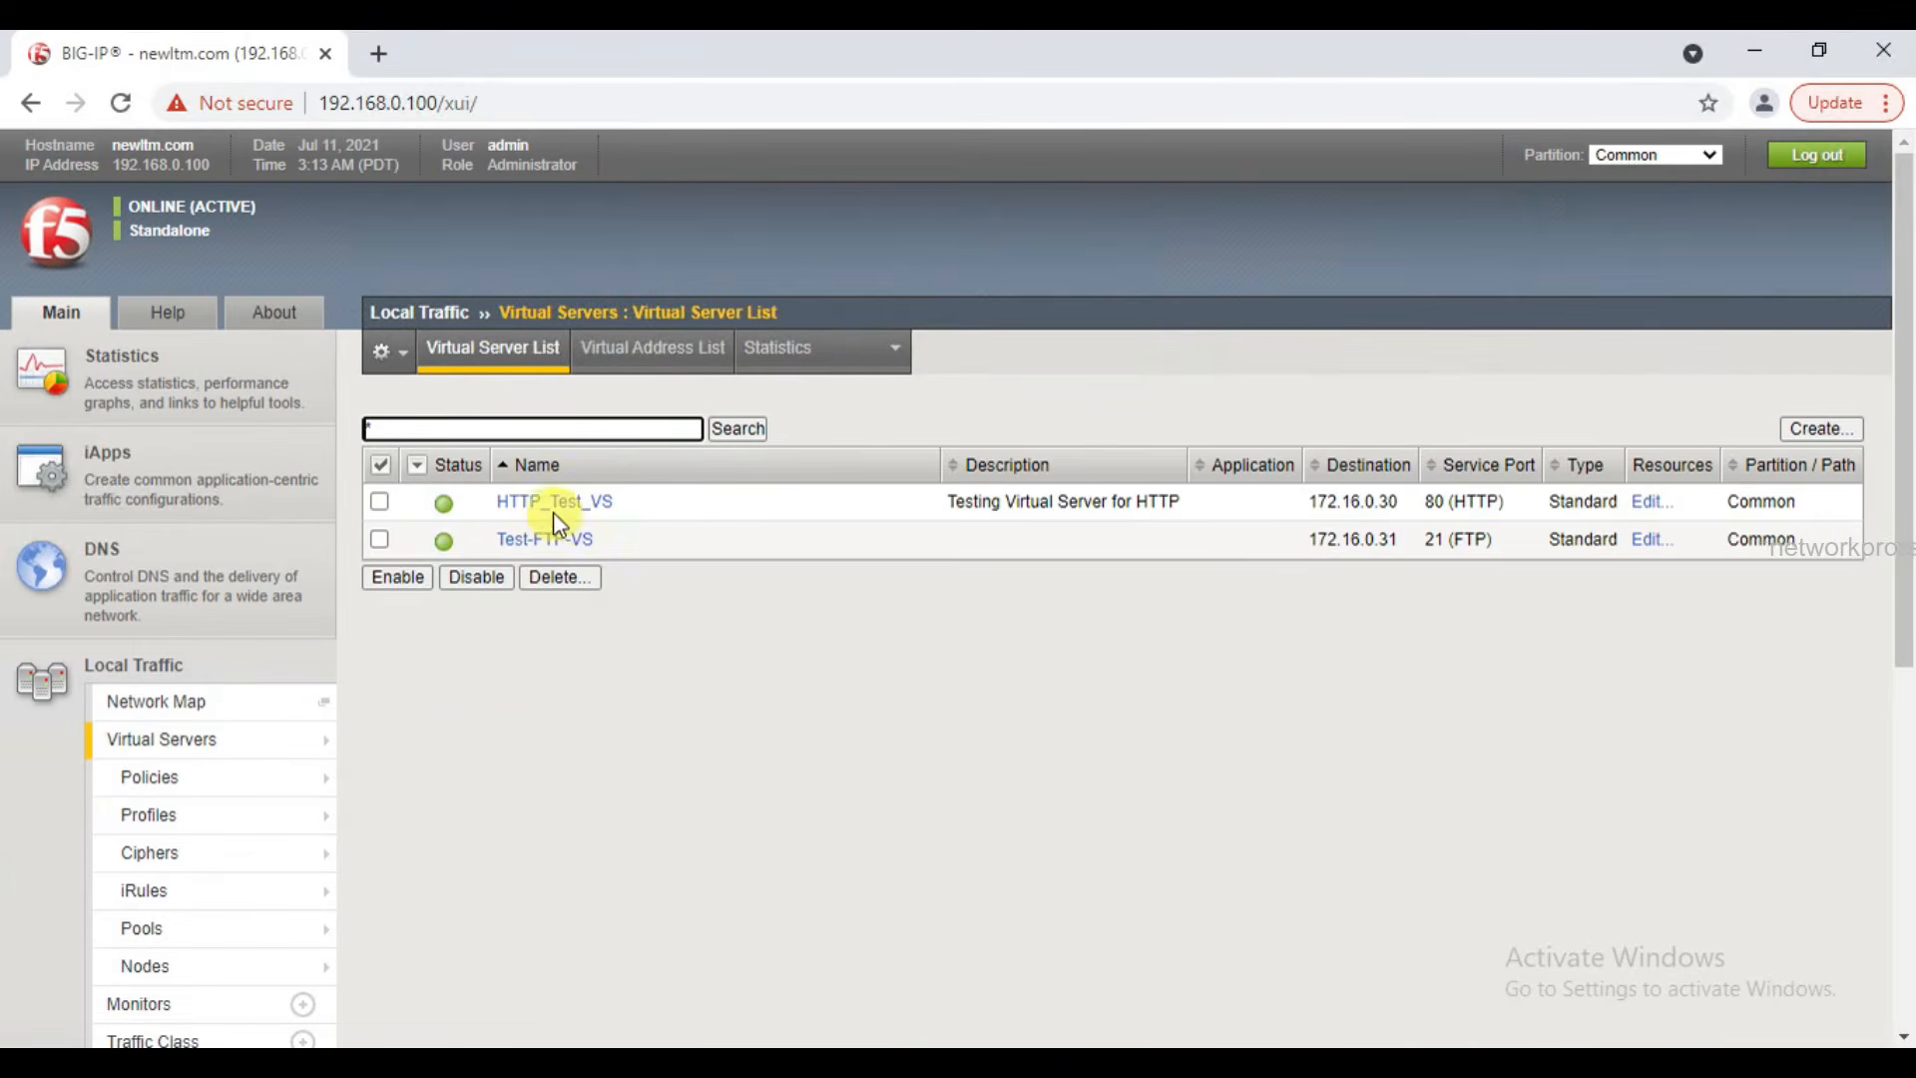
click(552, 514)
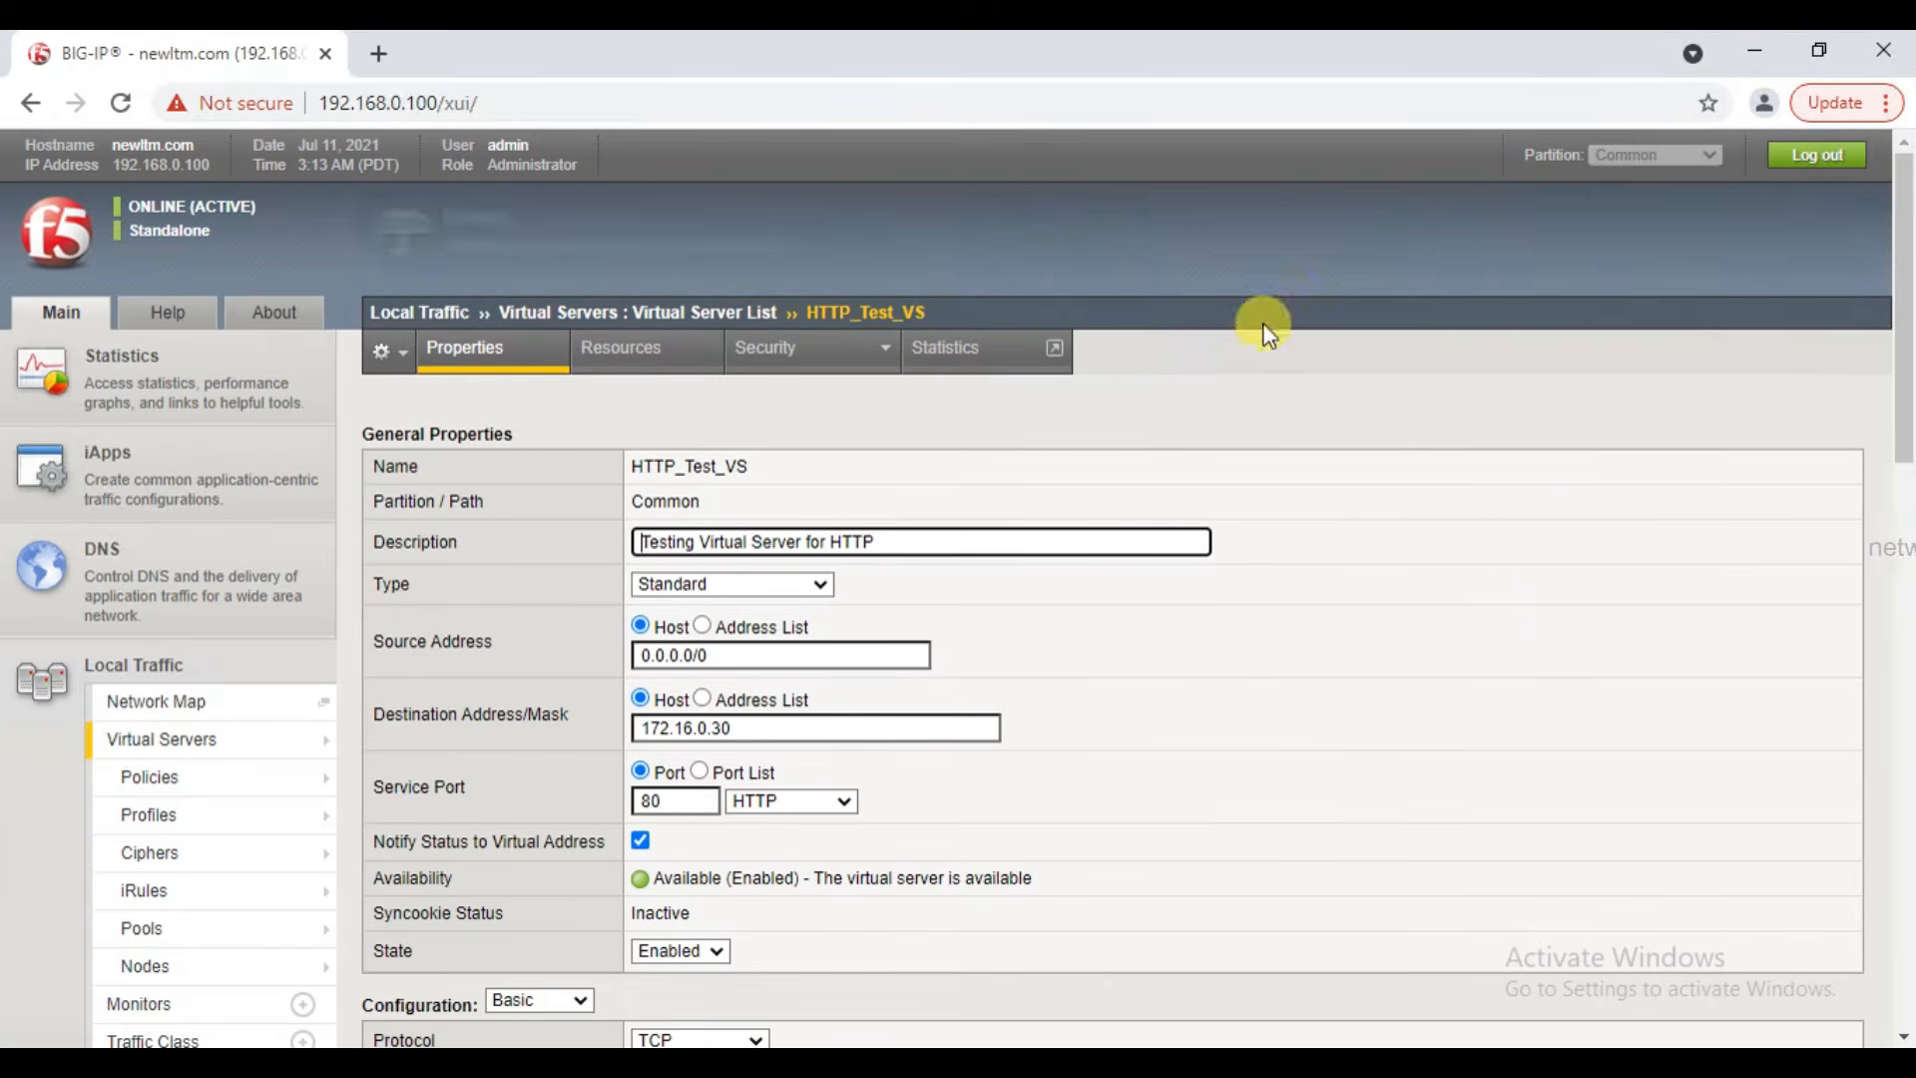
double_click(698, 802)
key(BackSpace)
text(443)
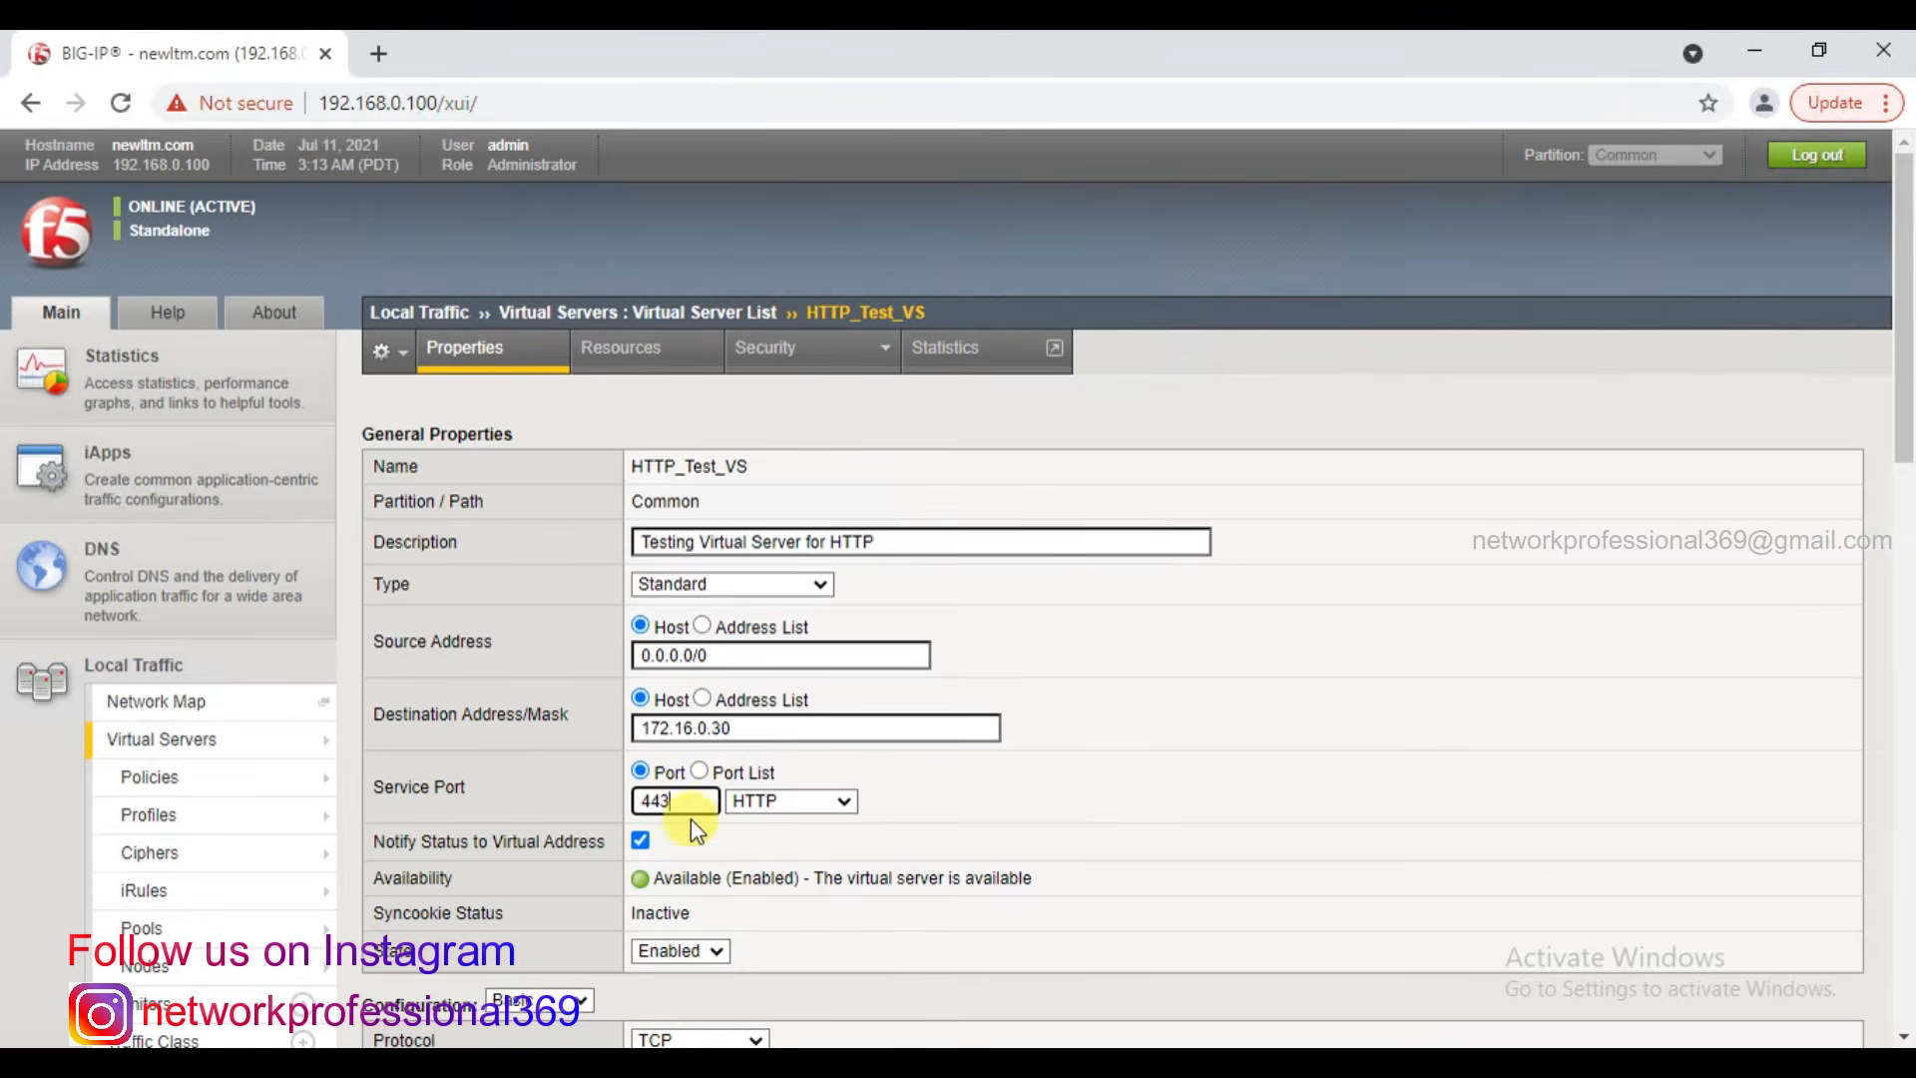
click(702, 847)
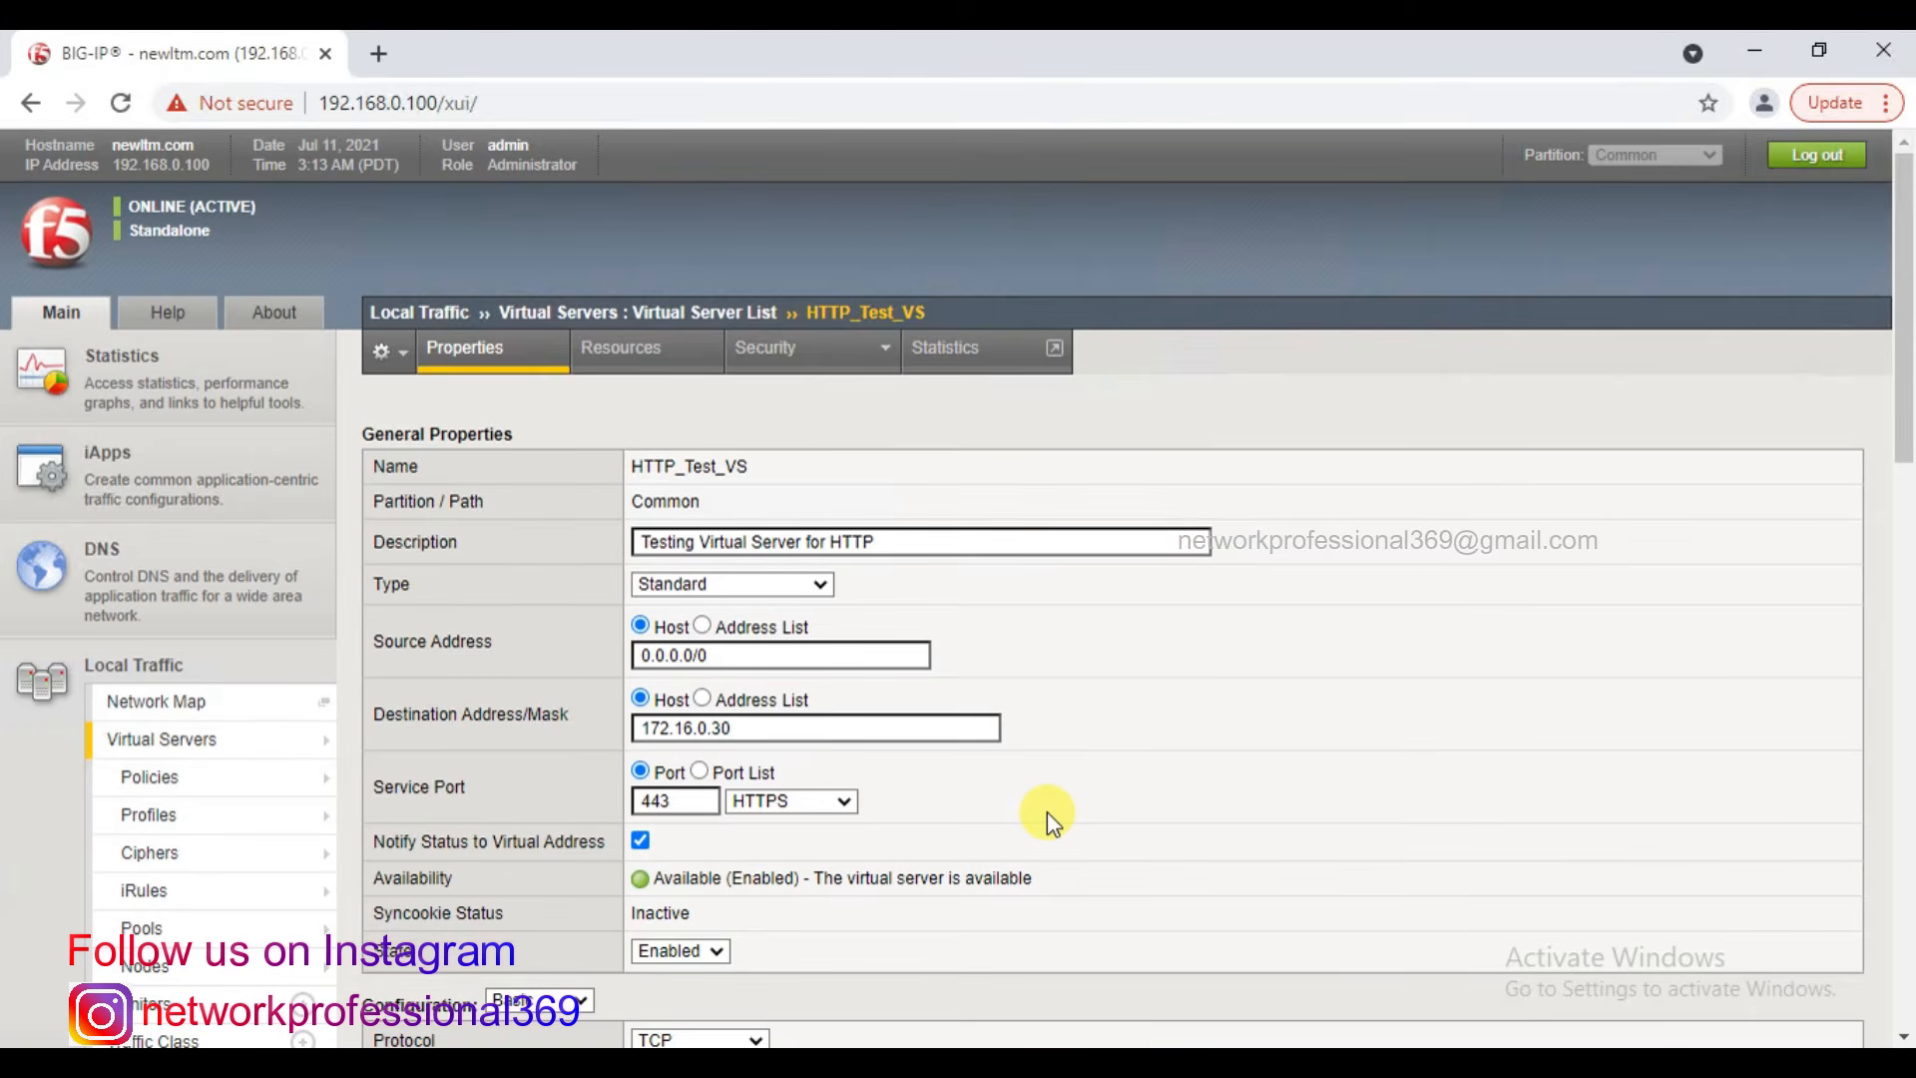
Assign the Test-SSL profile as the virtual server's client SSL profile.
scroll(1046, 812, down, 3)
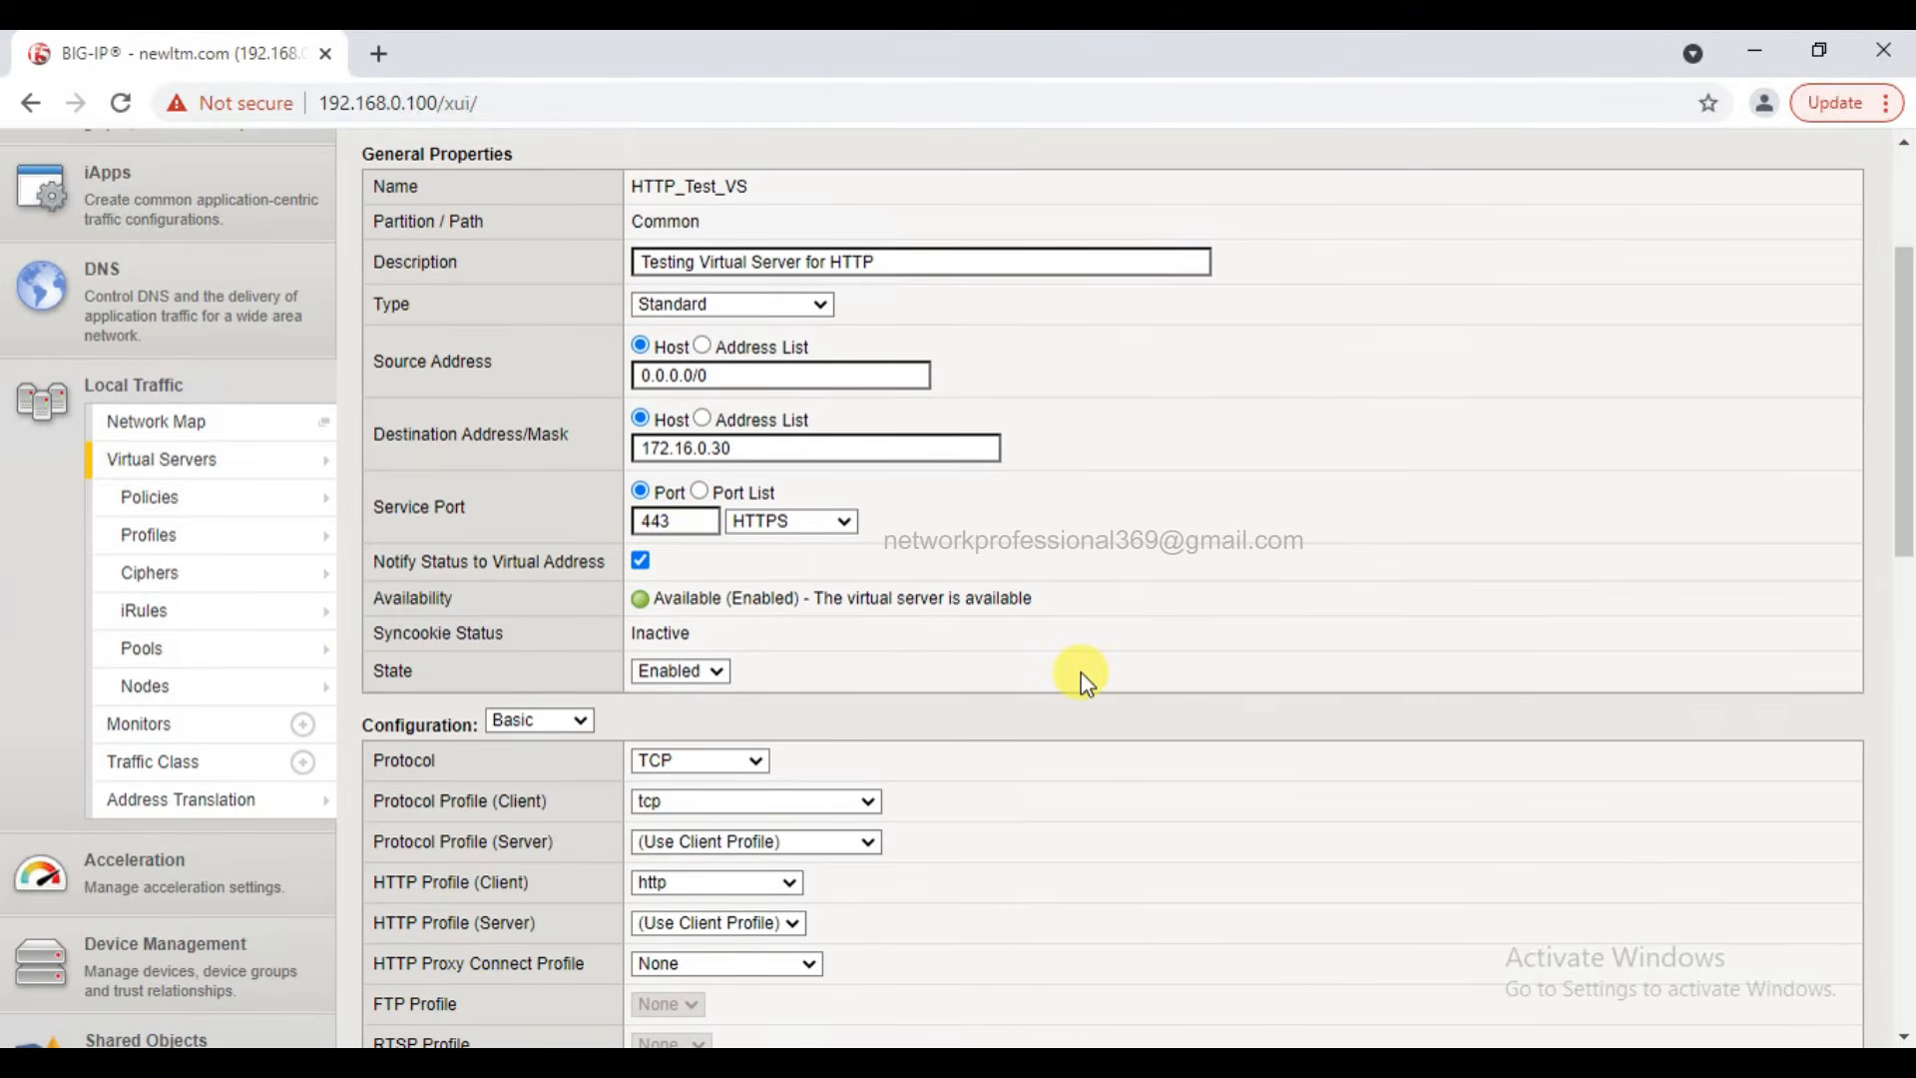
scroll(1078, 671, down, 8)
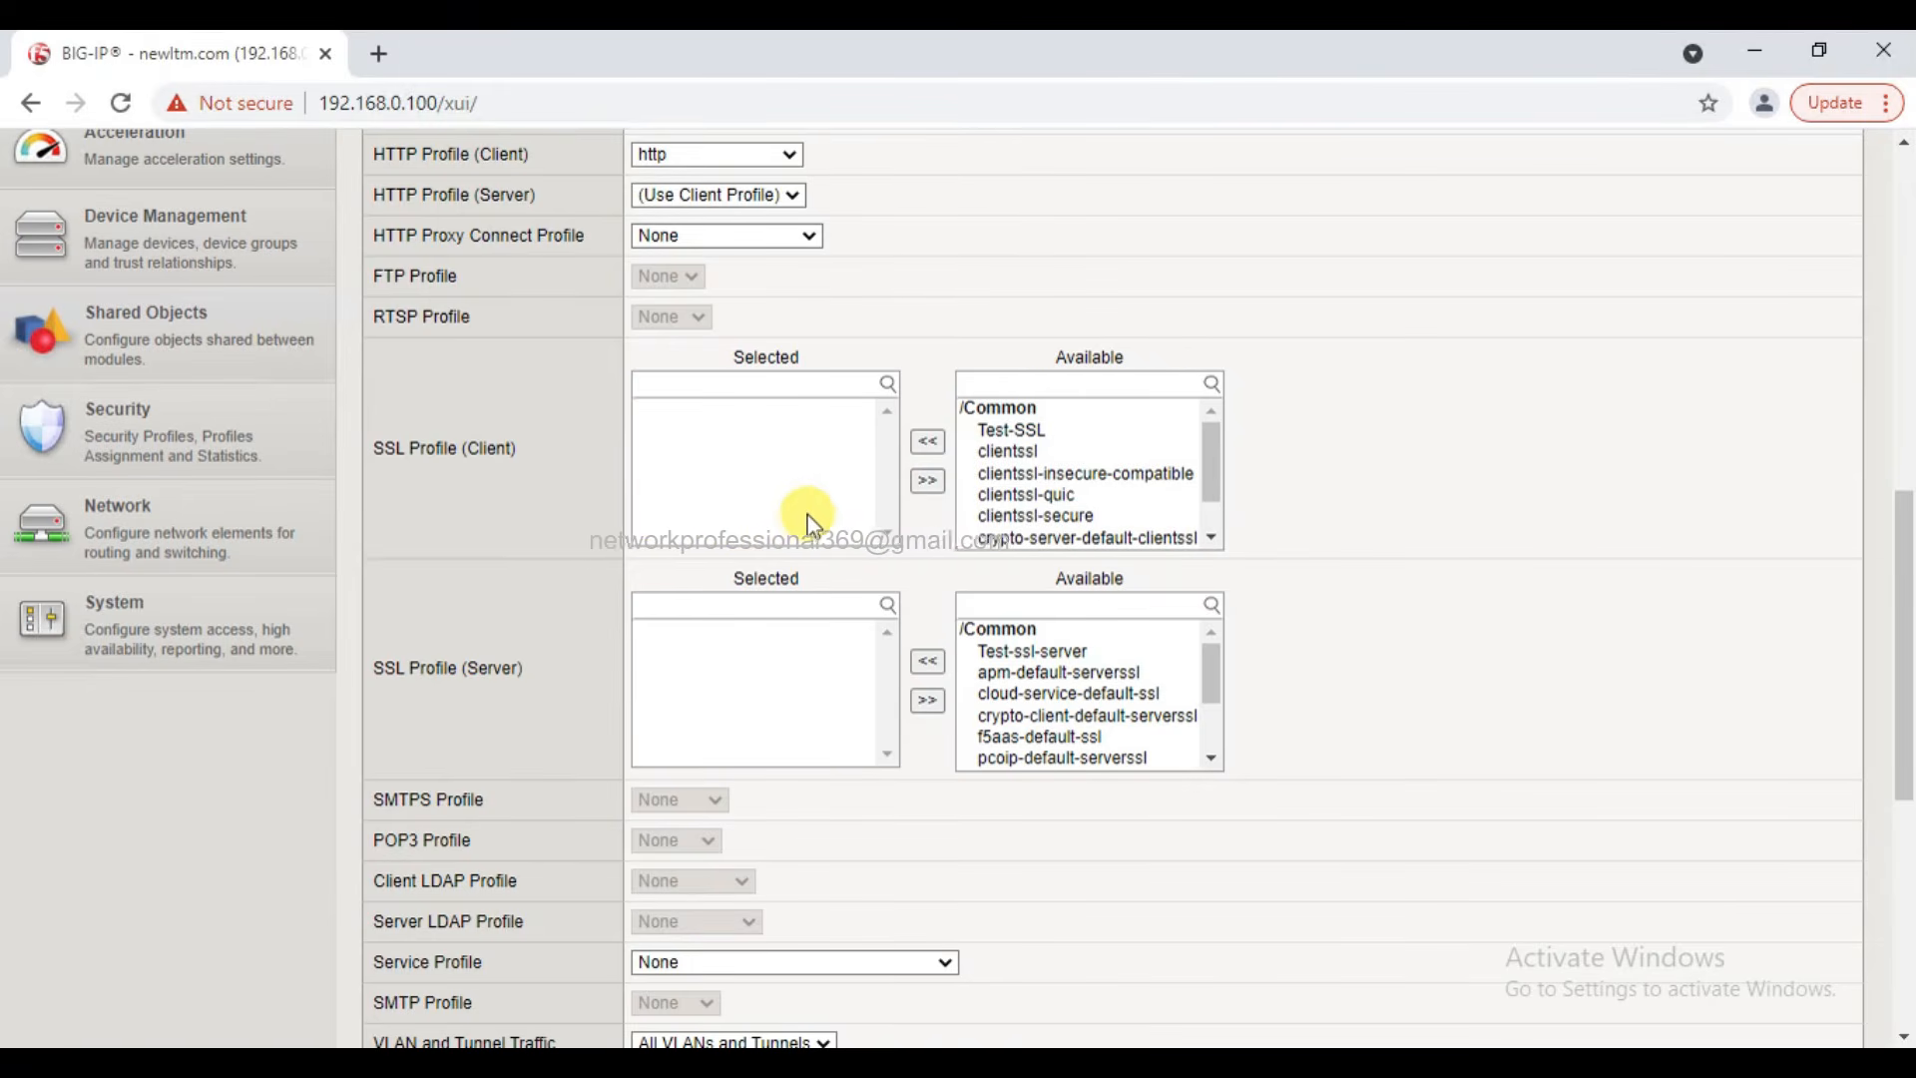
click(1028, 432)
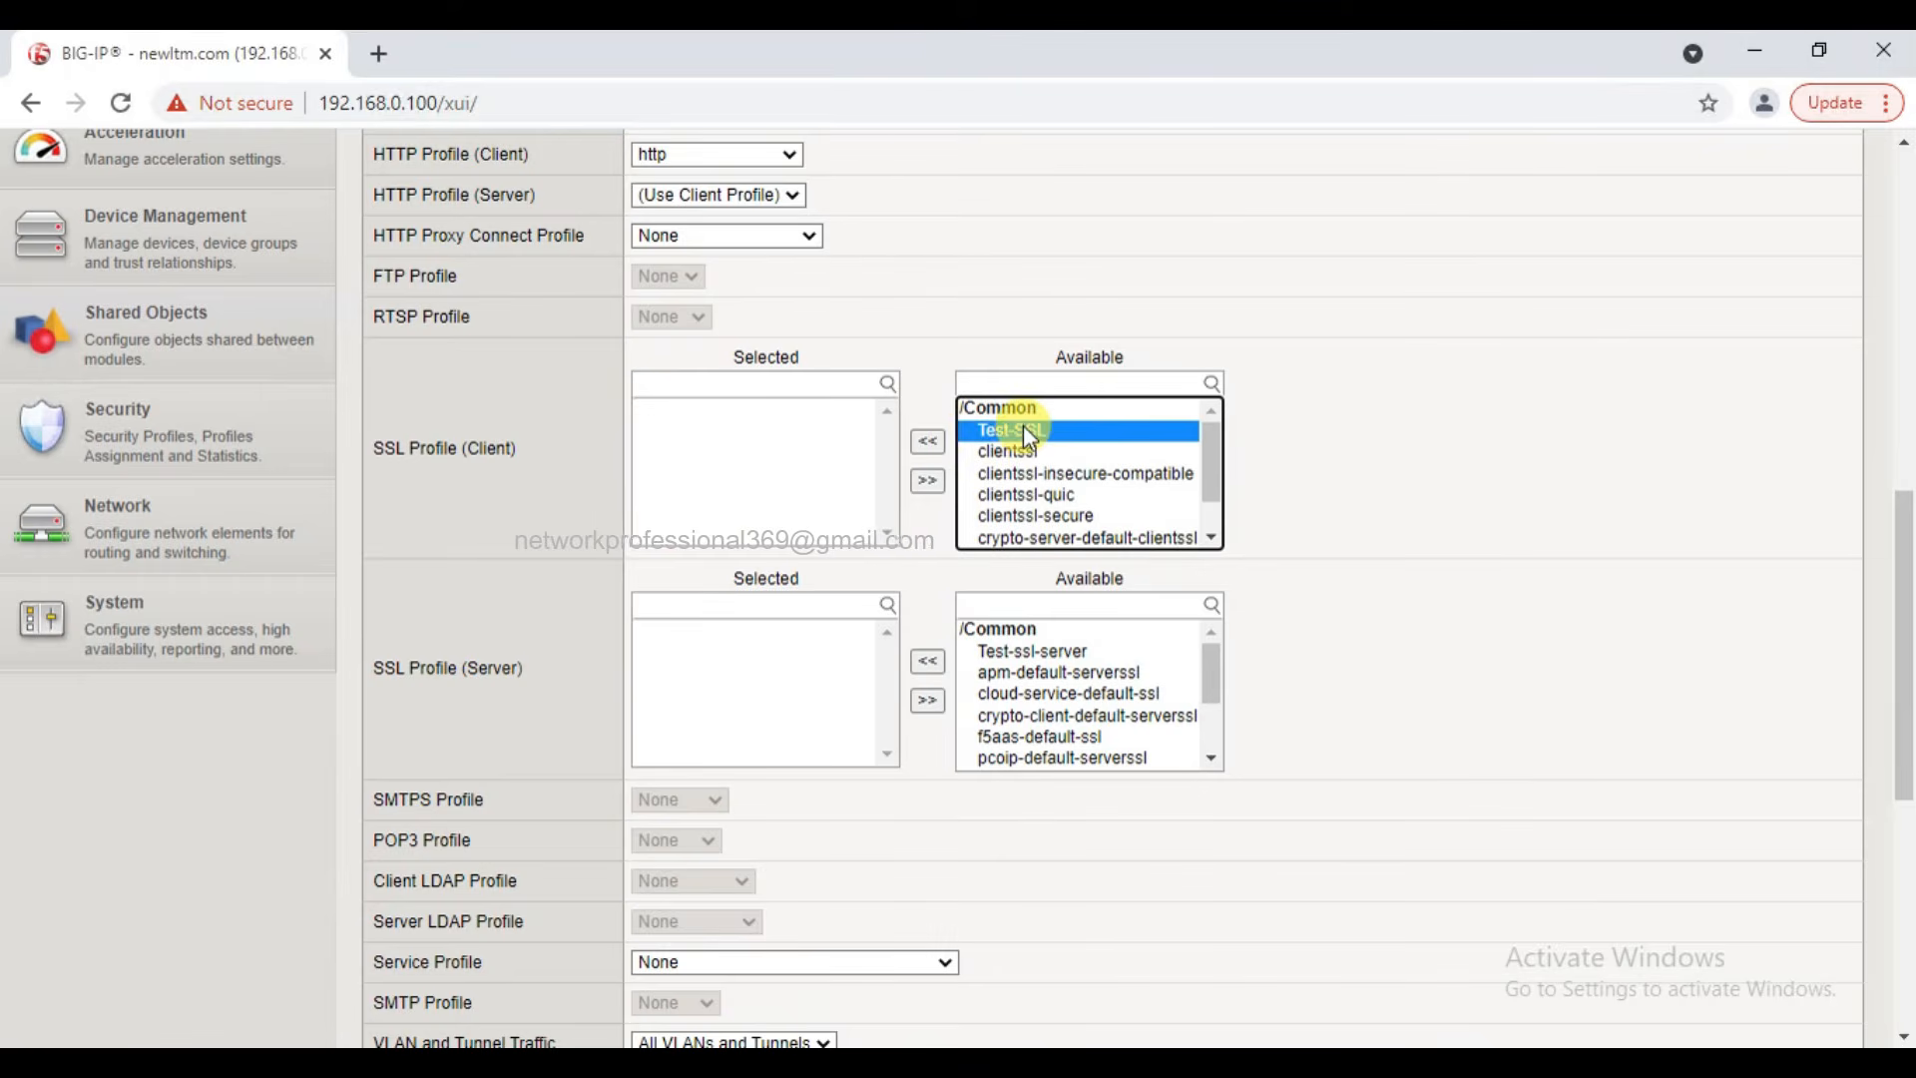
click(929, 441)
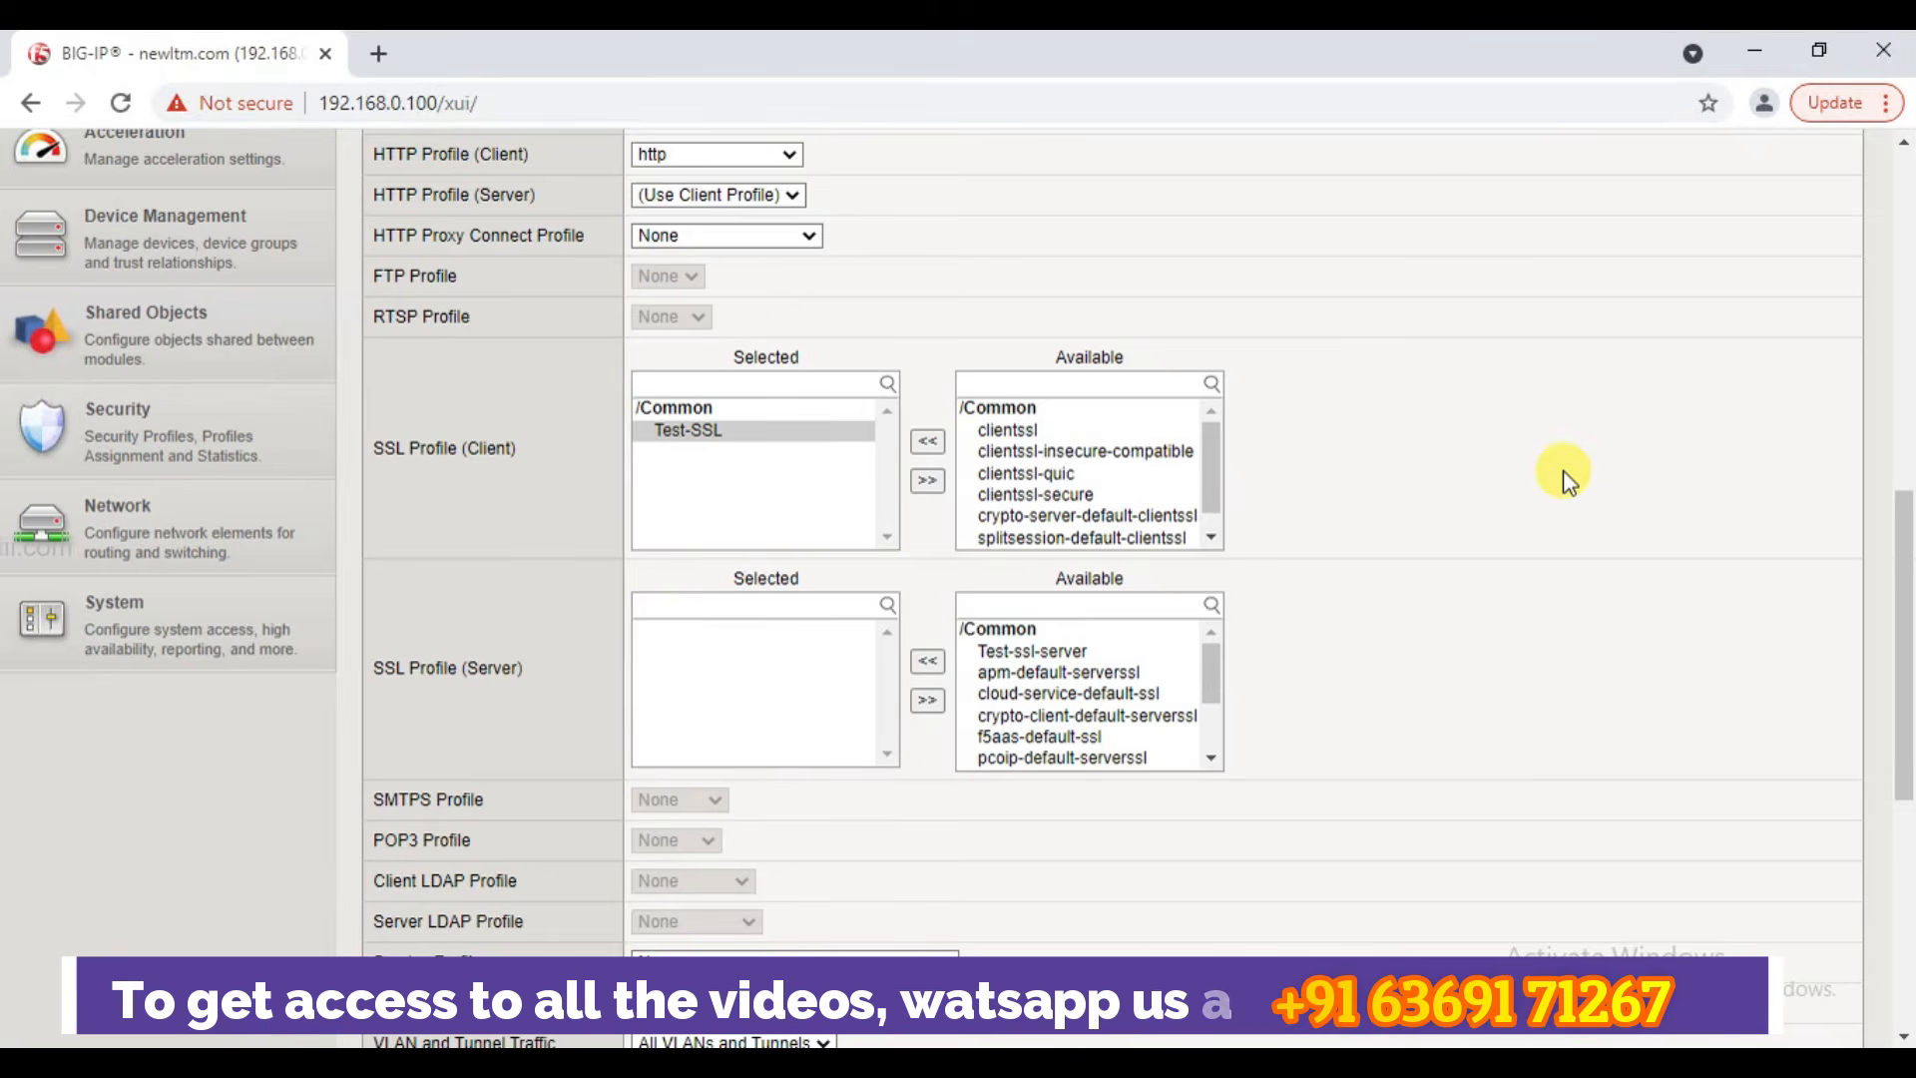
Update the HTTP_Test_VS virtual server with its changed settings and review its general properties.
scroll(1564, 479, down, 6)
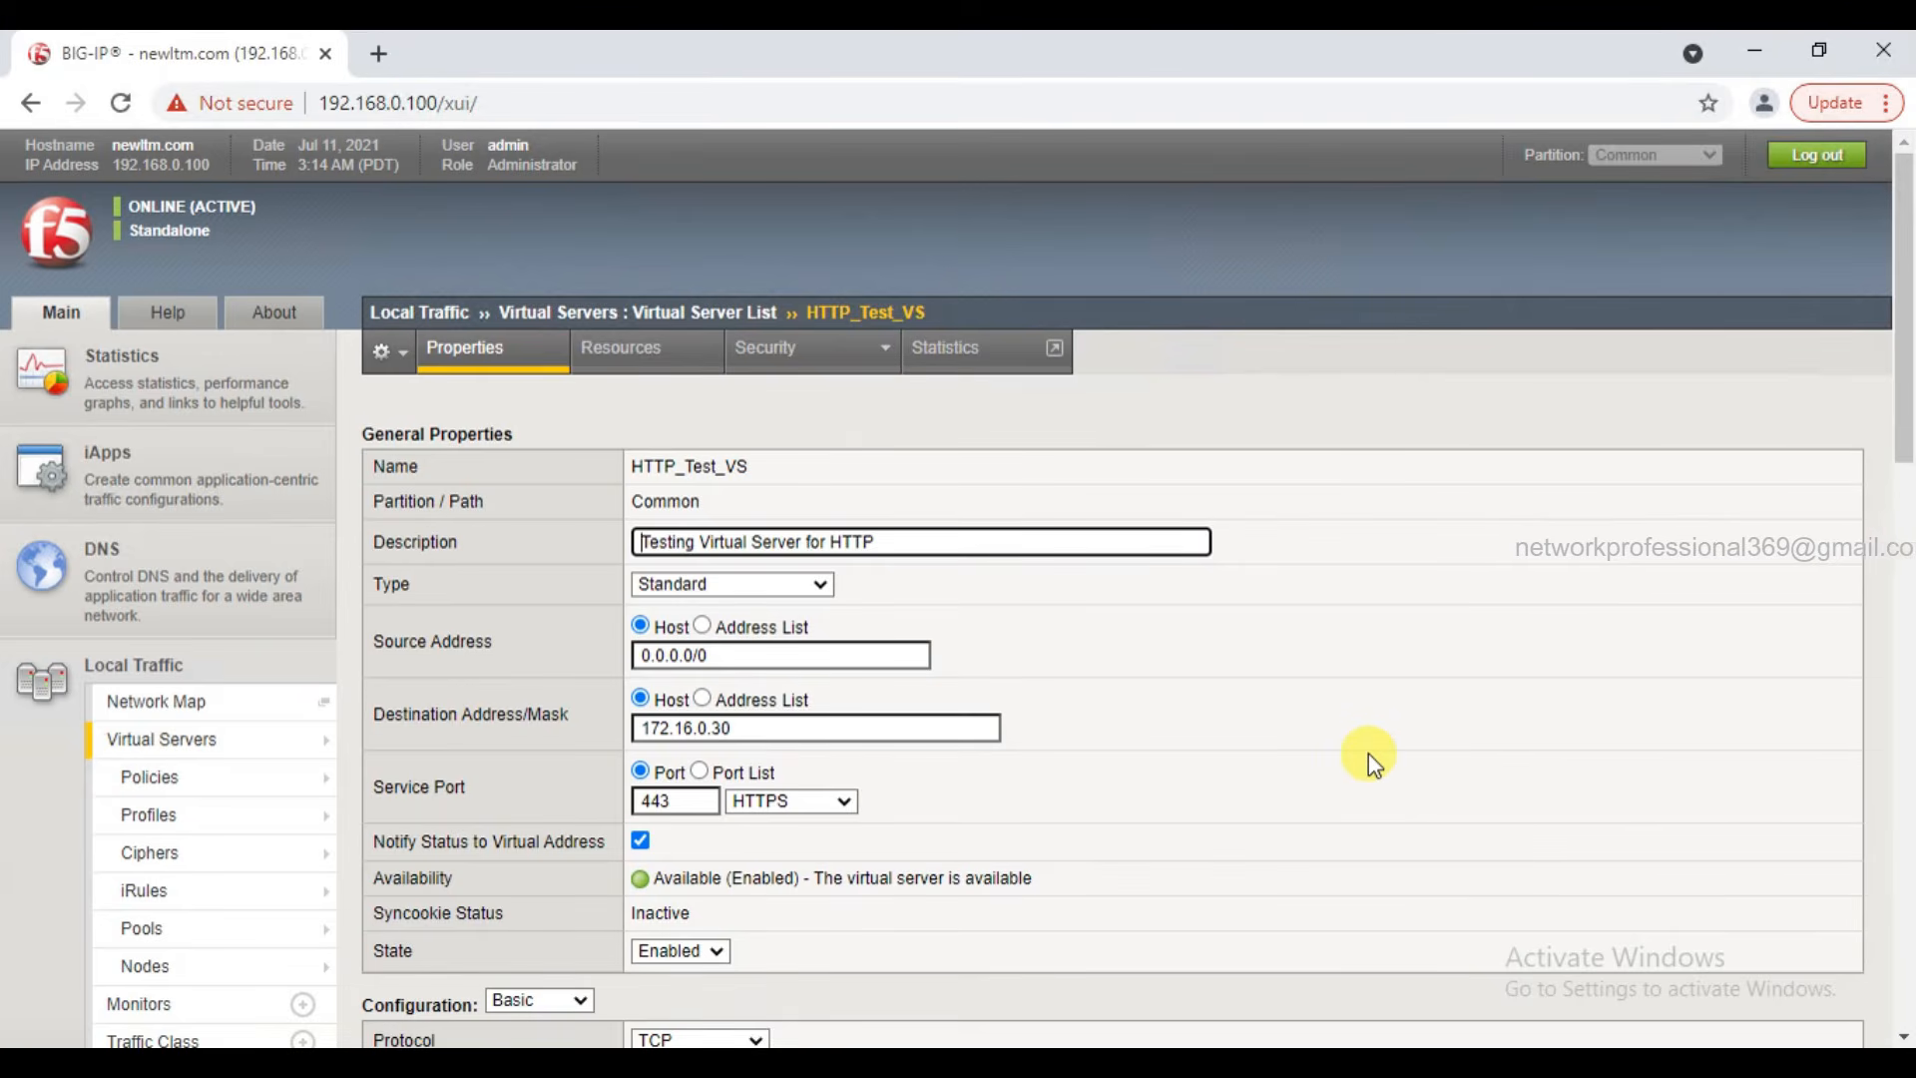
scroll(1368, 752, down, 2)
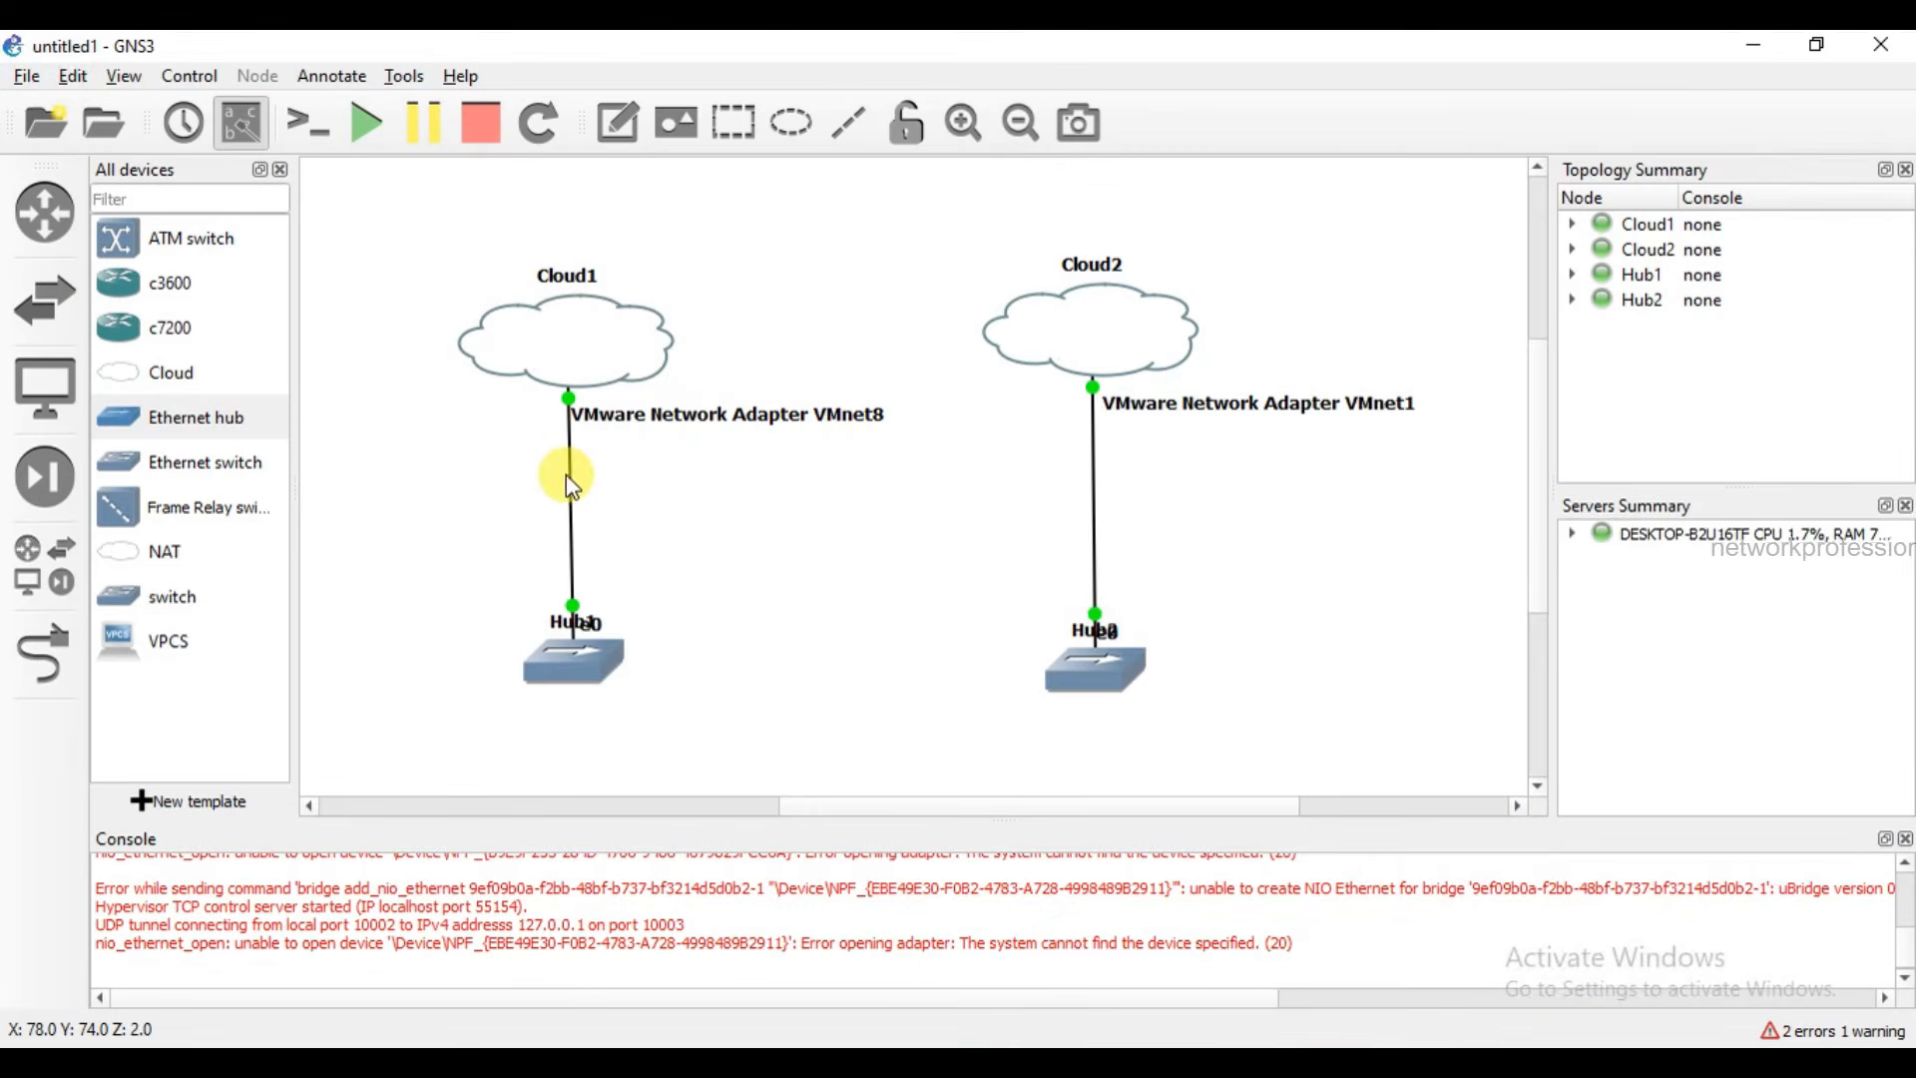
In GNS3, start an Ethernet packet capture on the Cloud1–Hub1 link and narrow its Wireshark window to uncover the Cloud2–Hub2 link.
click(566, 476)
right_click(577, 491)
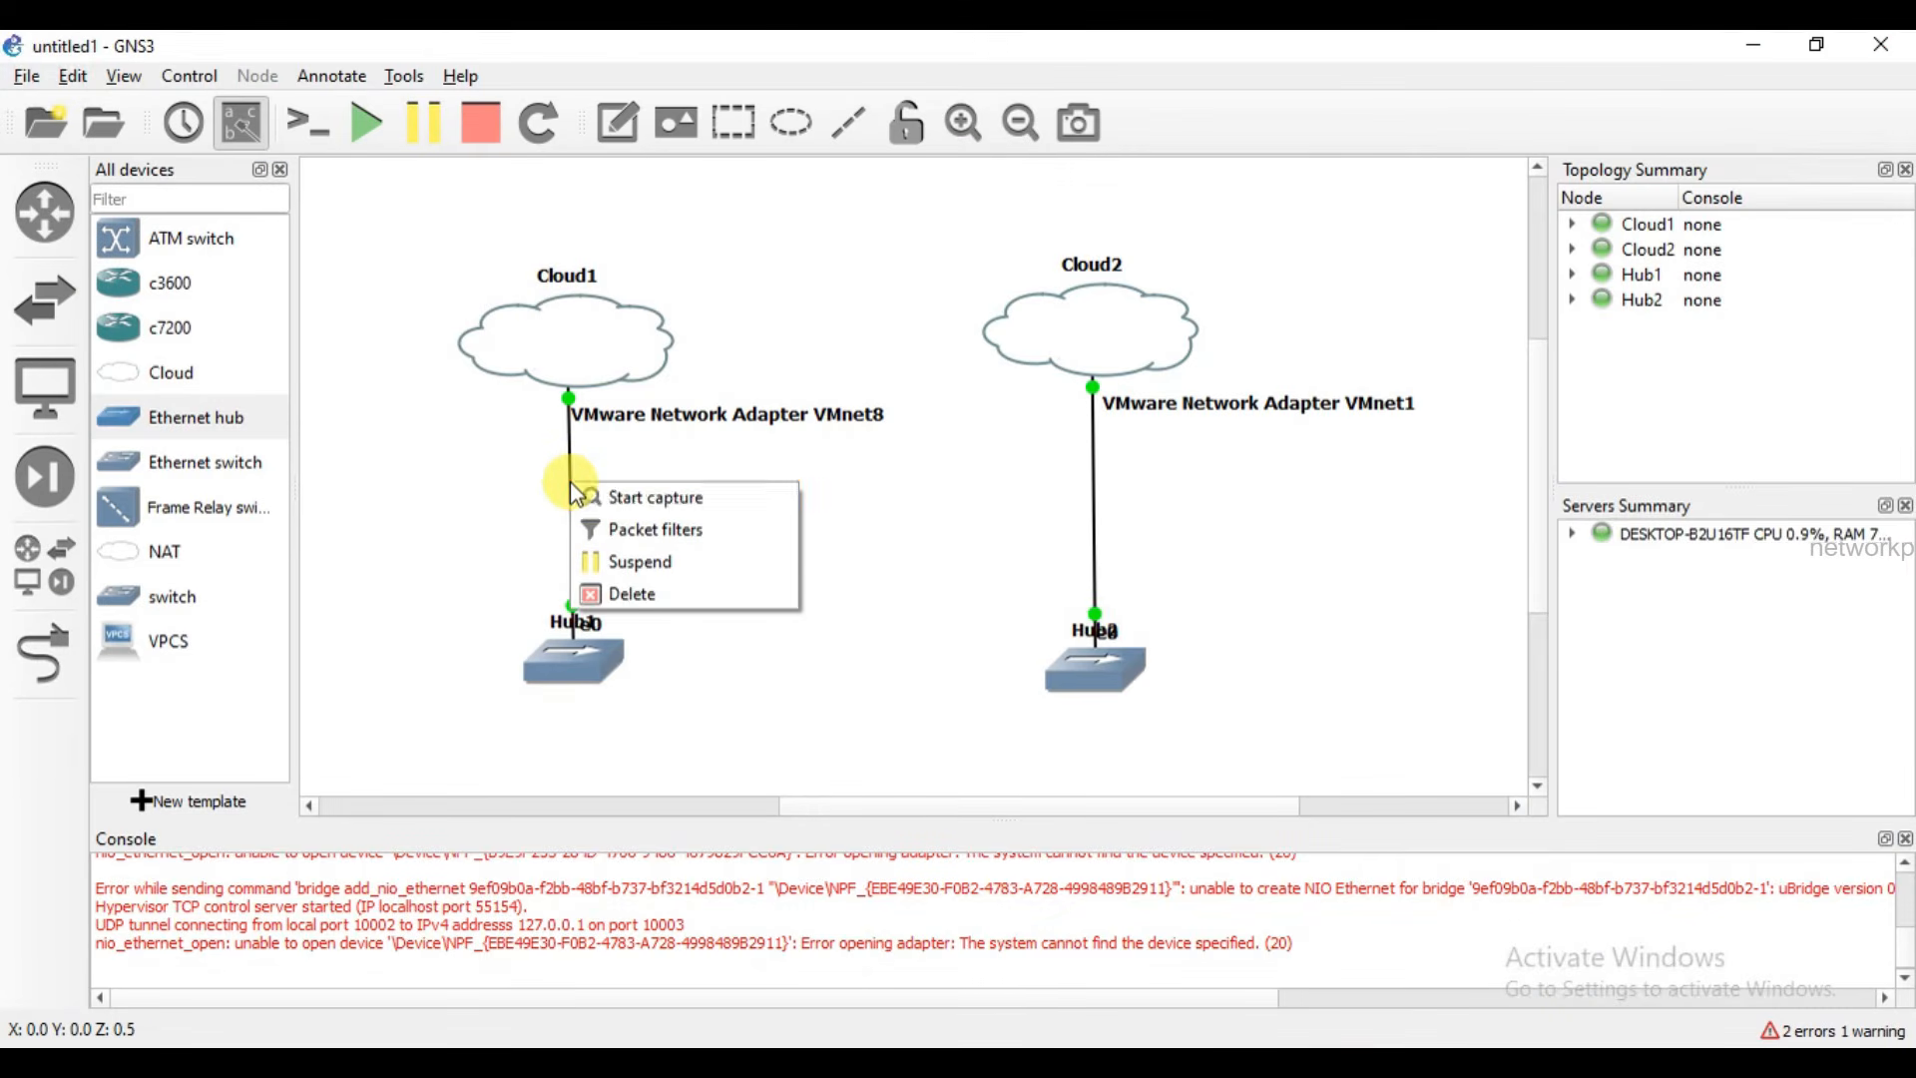
click(597, 495)
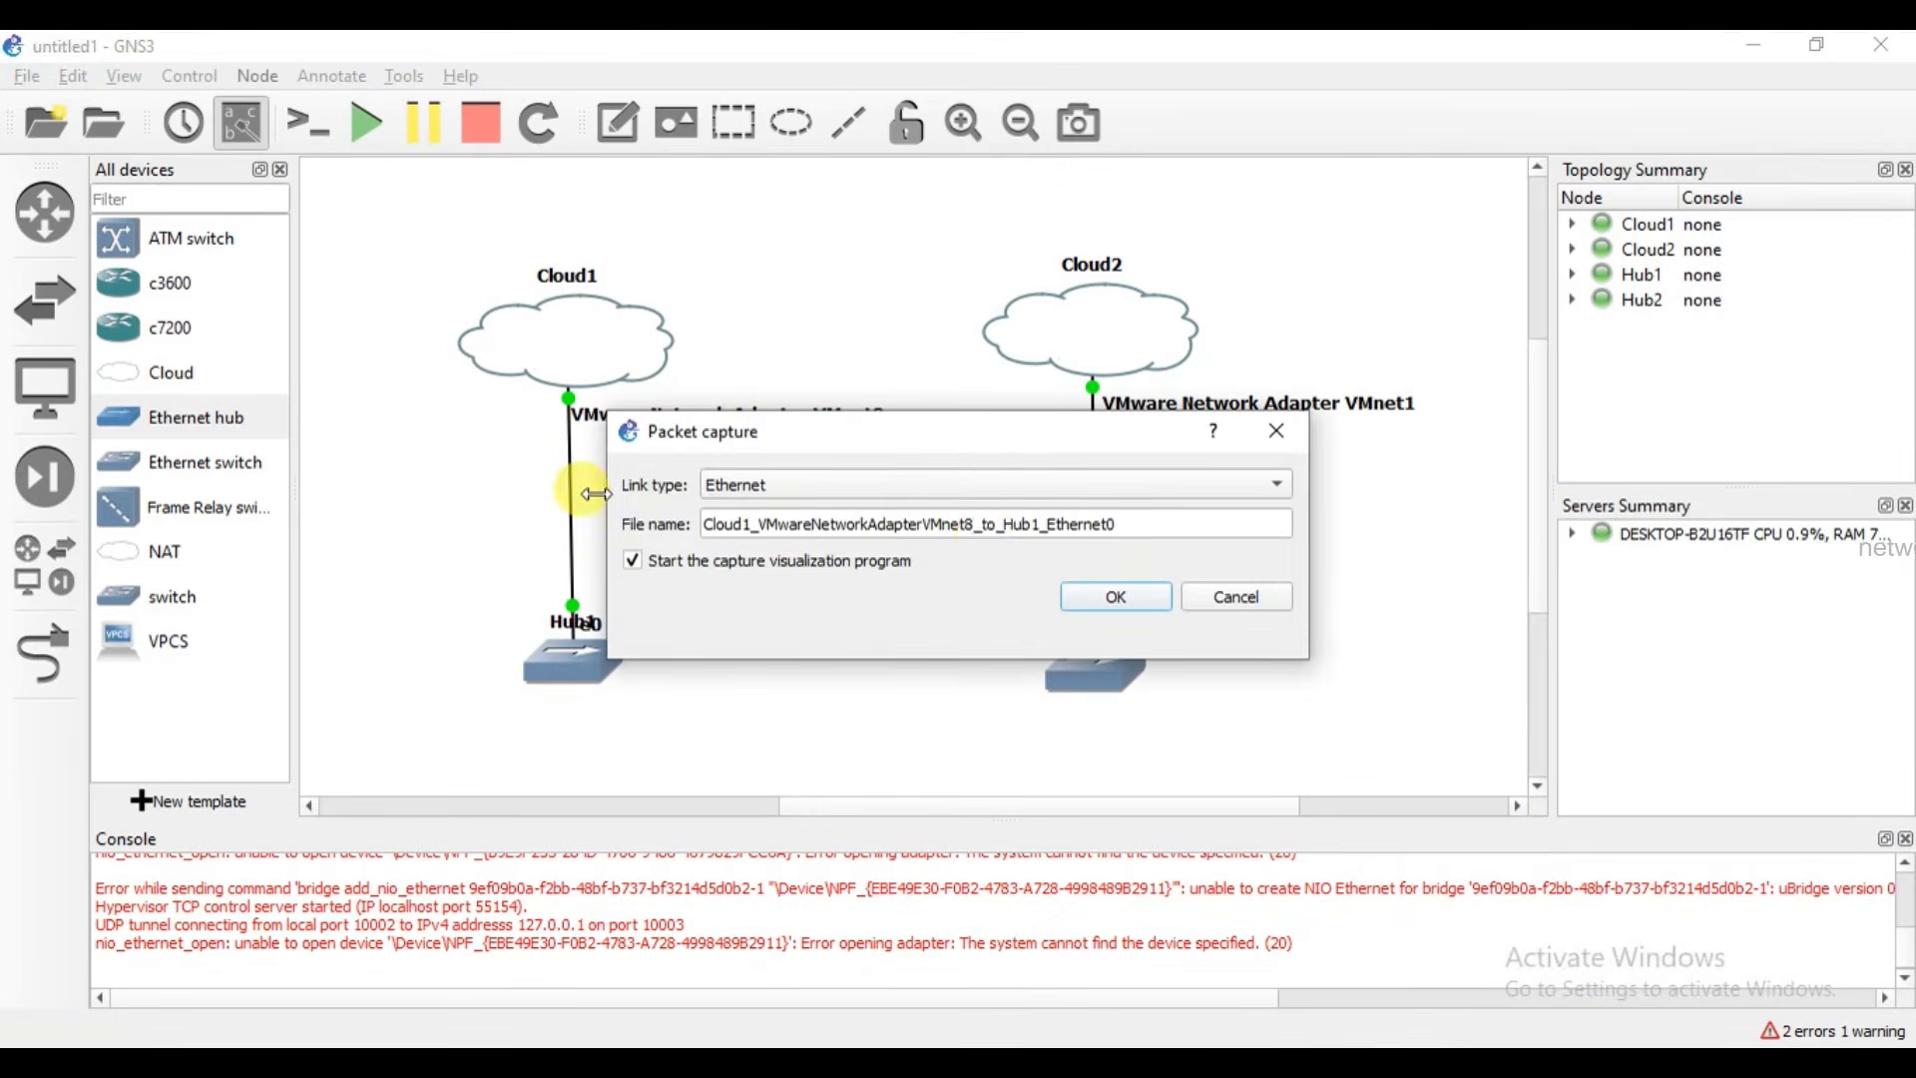
click(1108, 596)
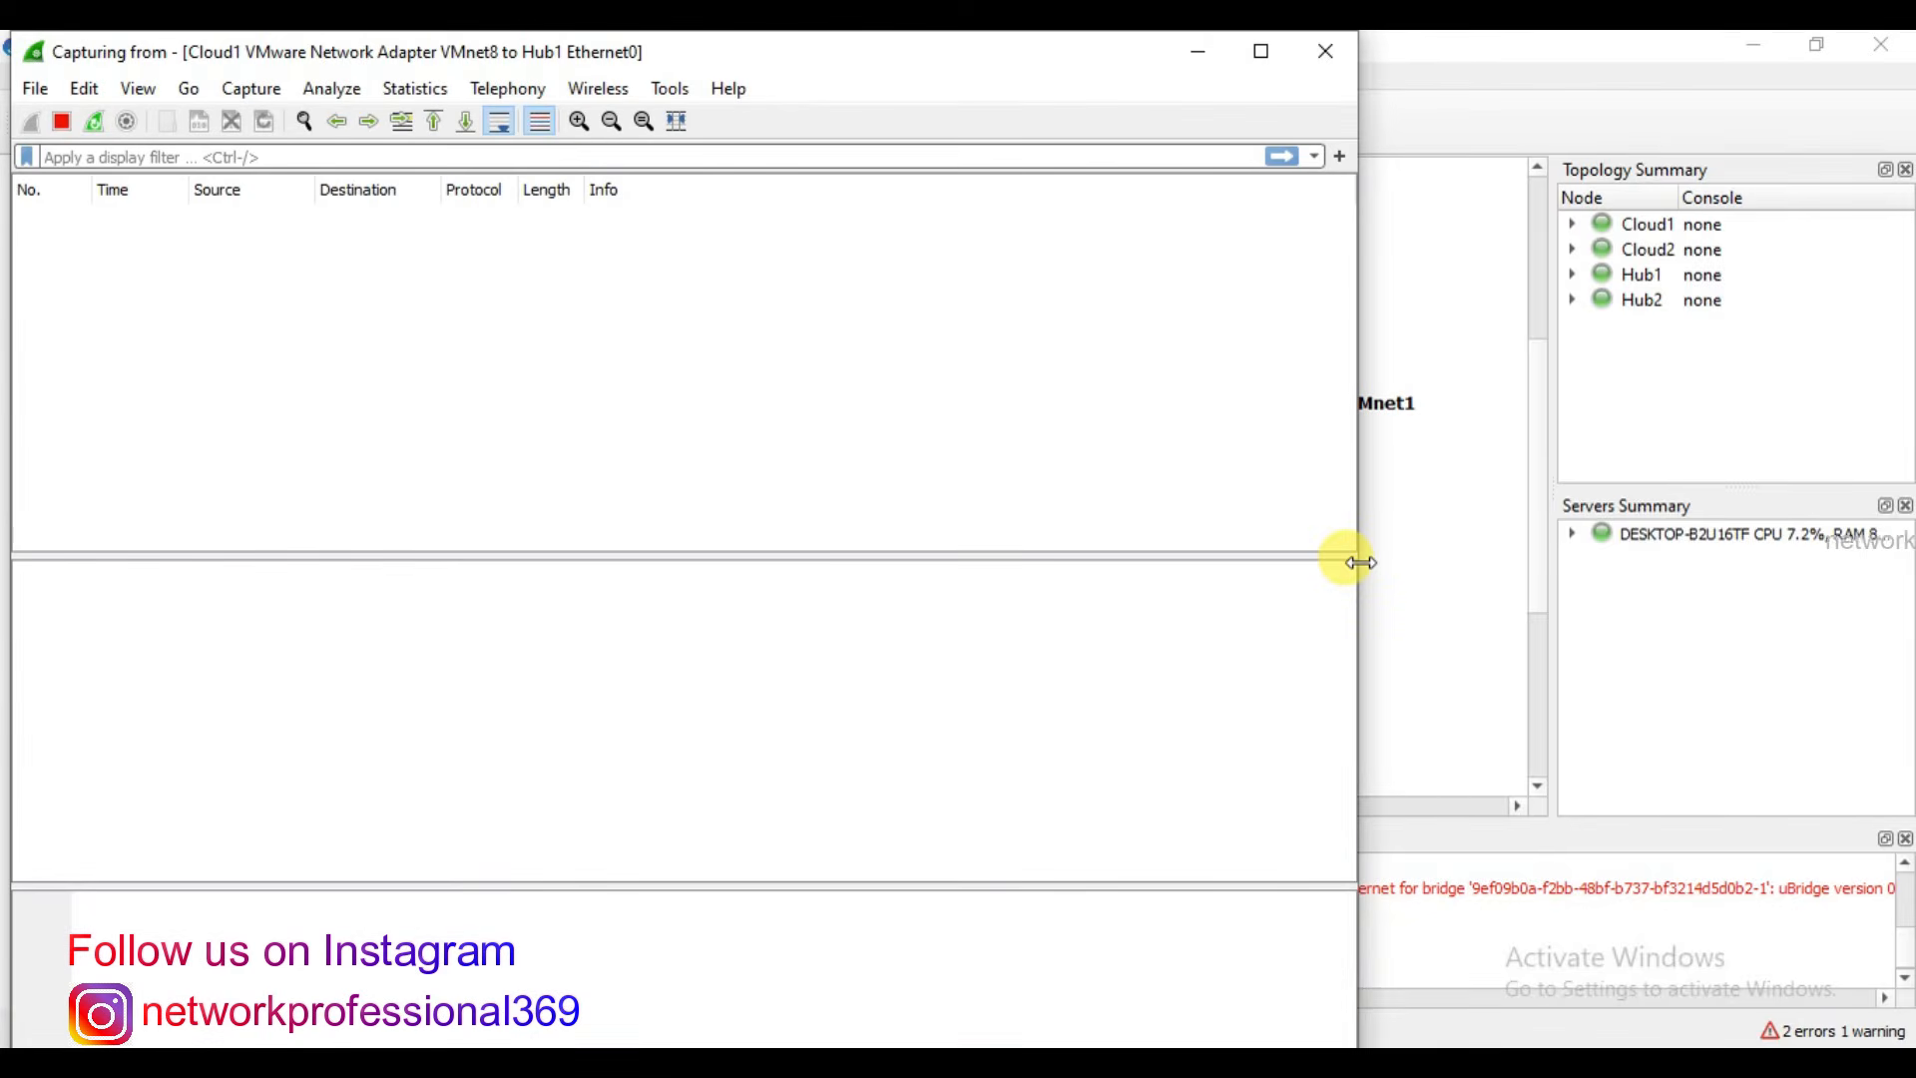
drag(1359, 563, 868, 557)
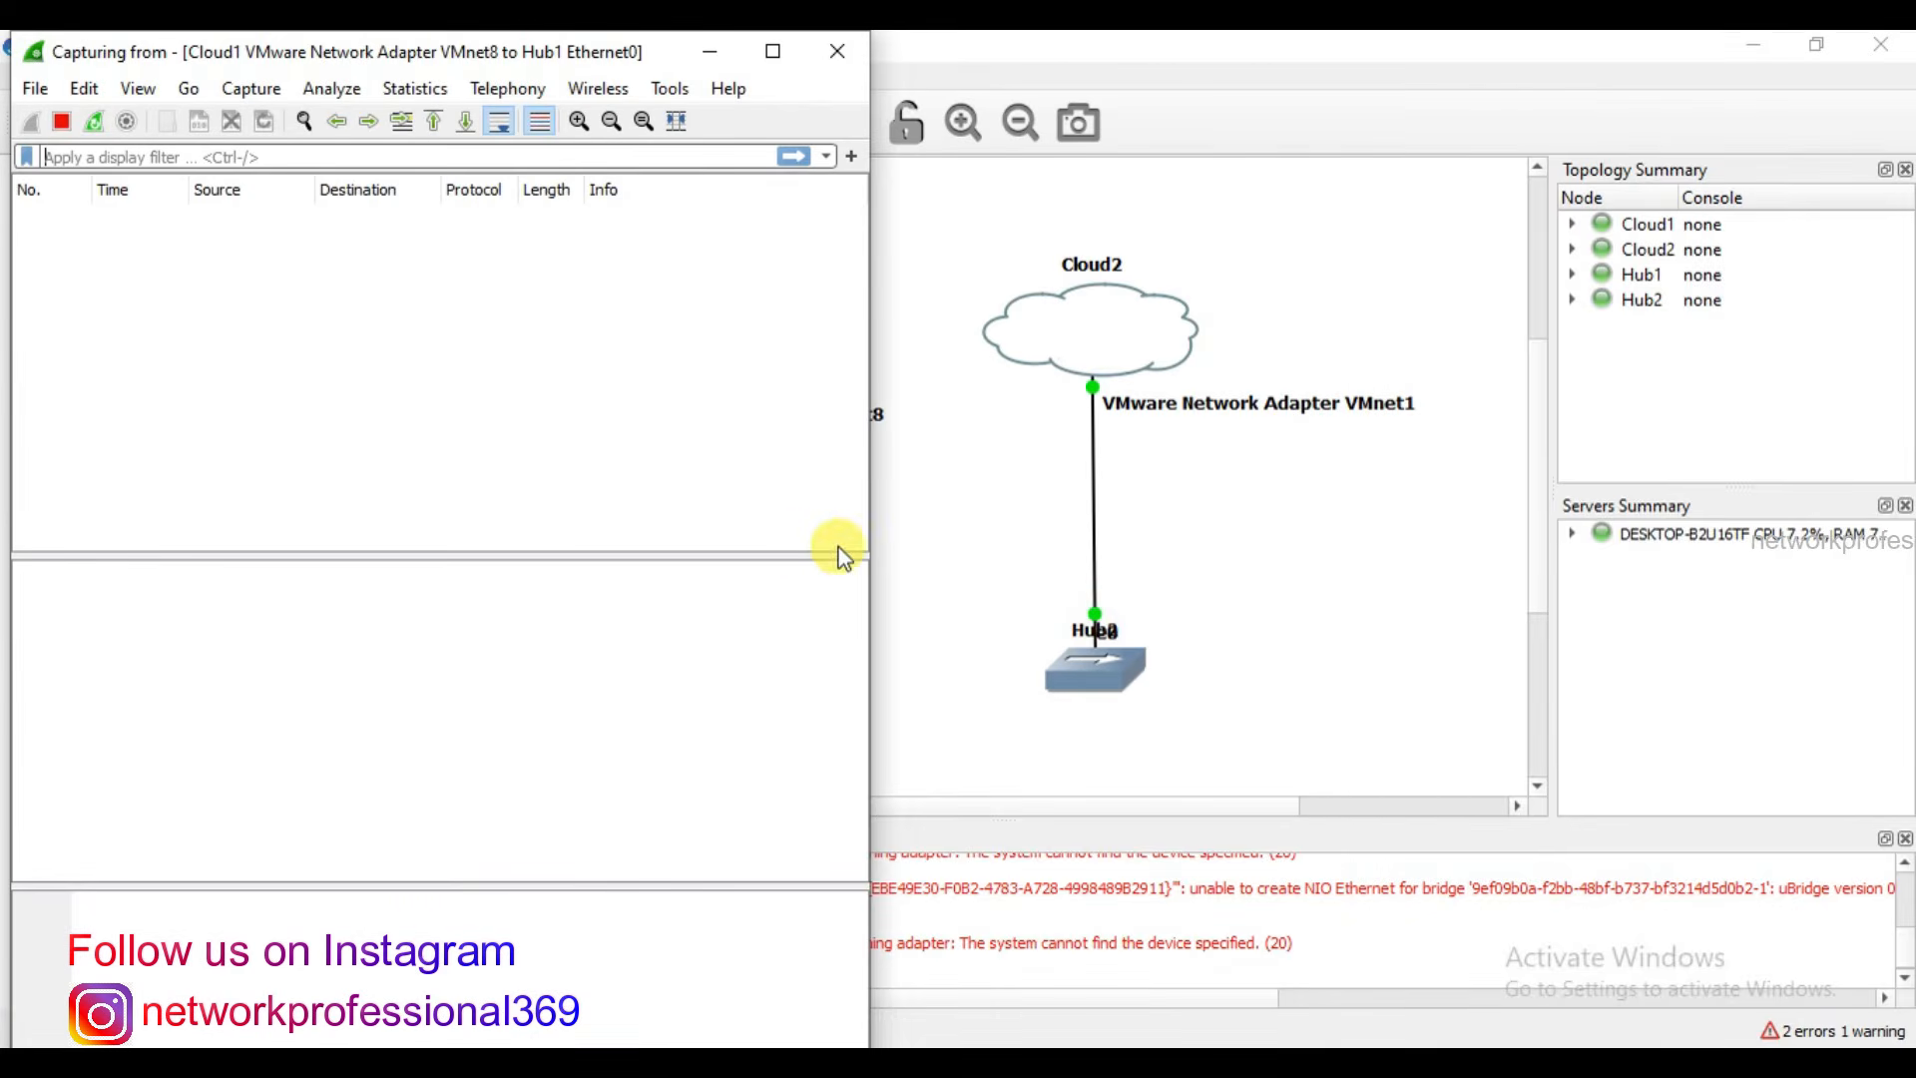
Start a packet capture on the link between Cloud2 and Hub2, and return to the GNS3 topology.
right_click(1098, 511)
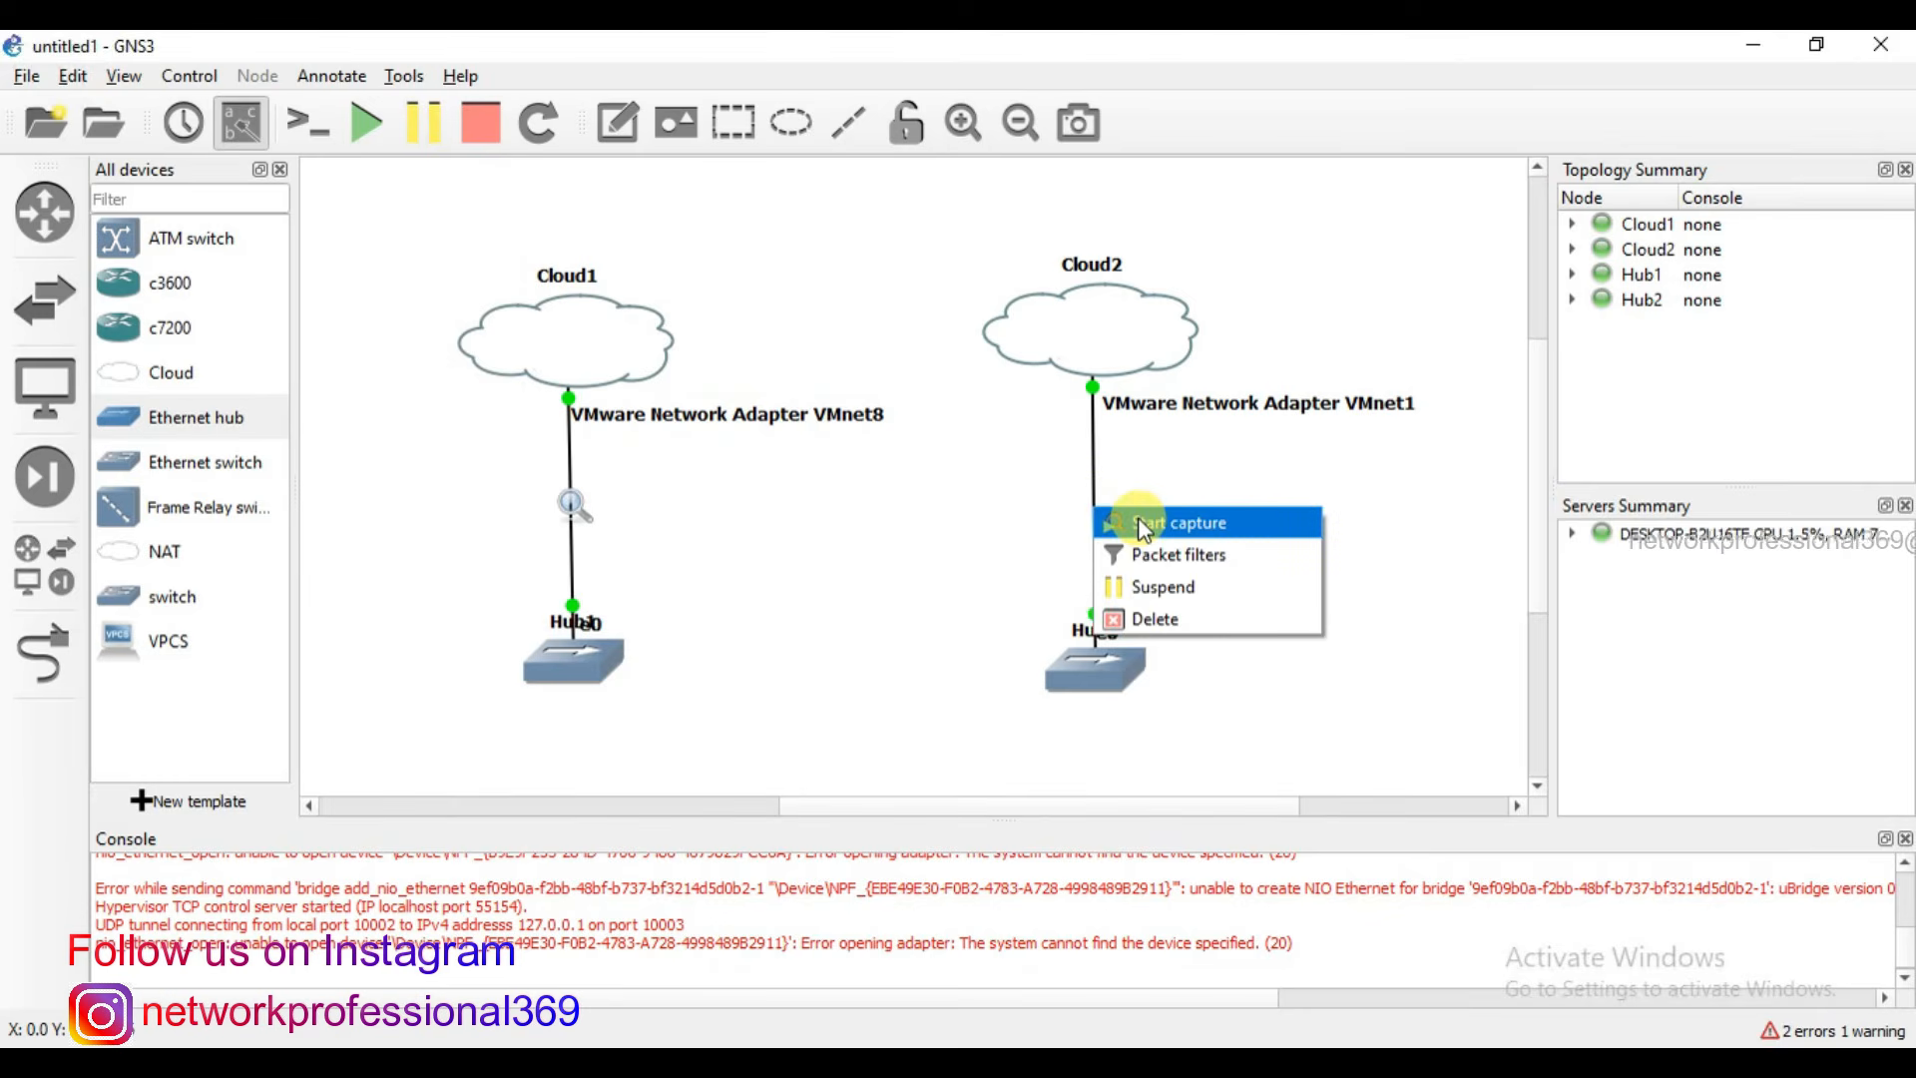
click(1143, 519)
click(1118, 599)
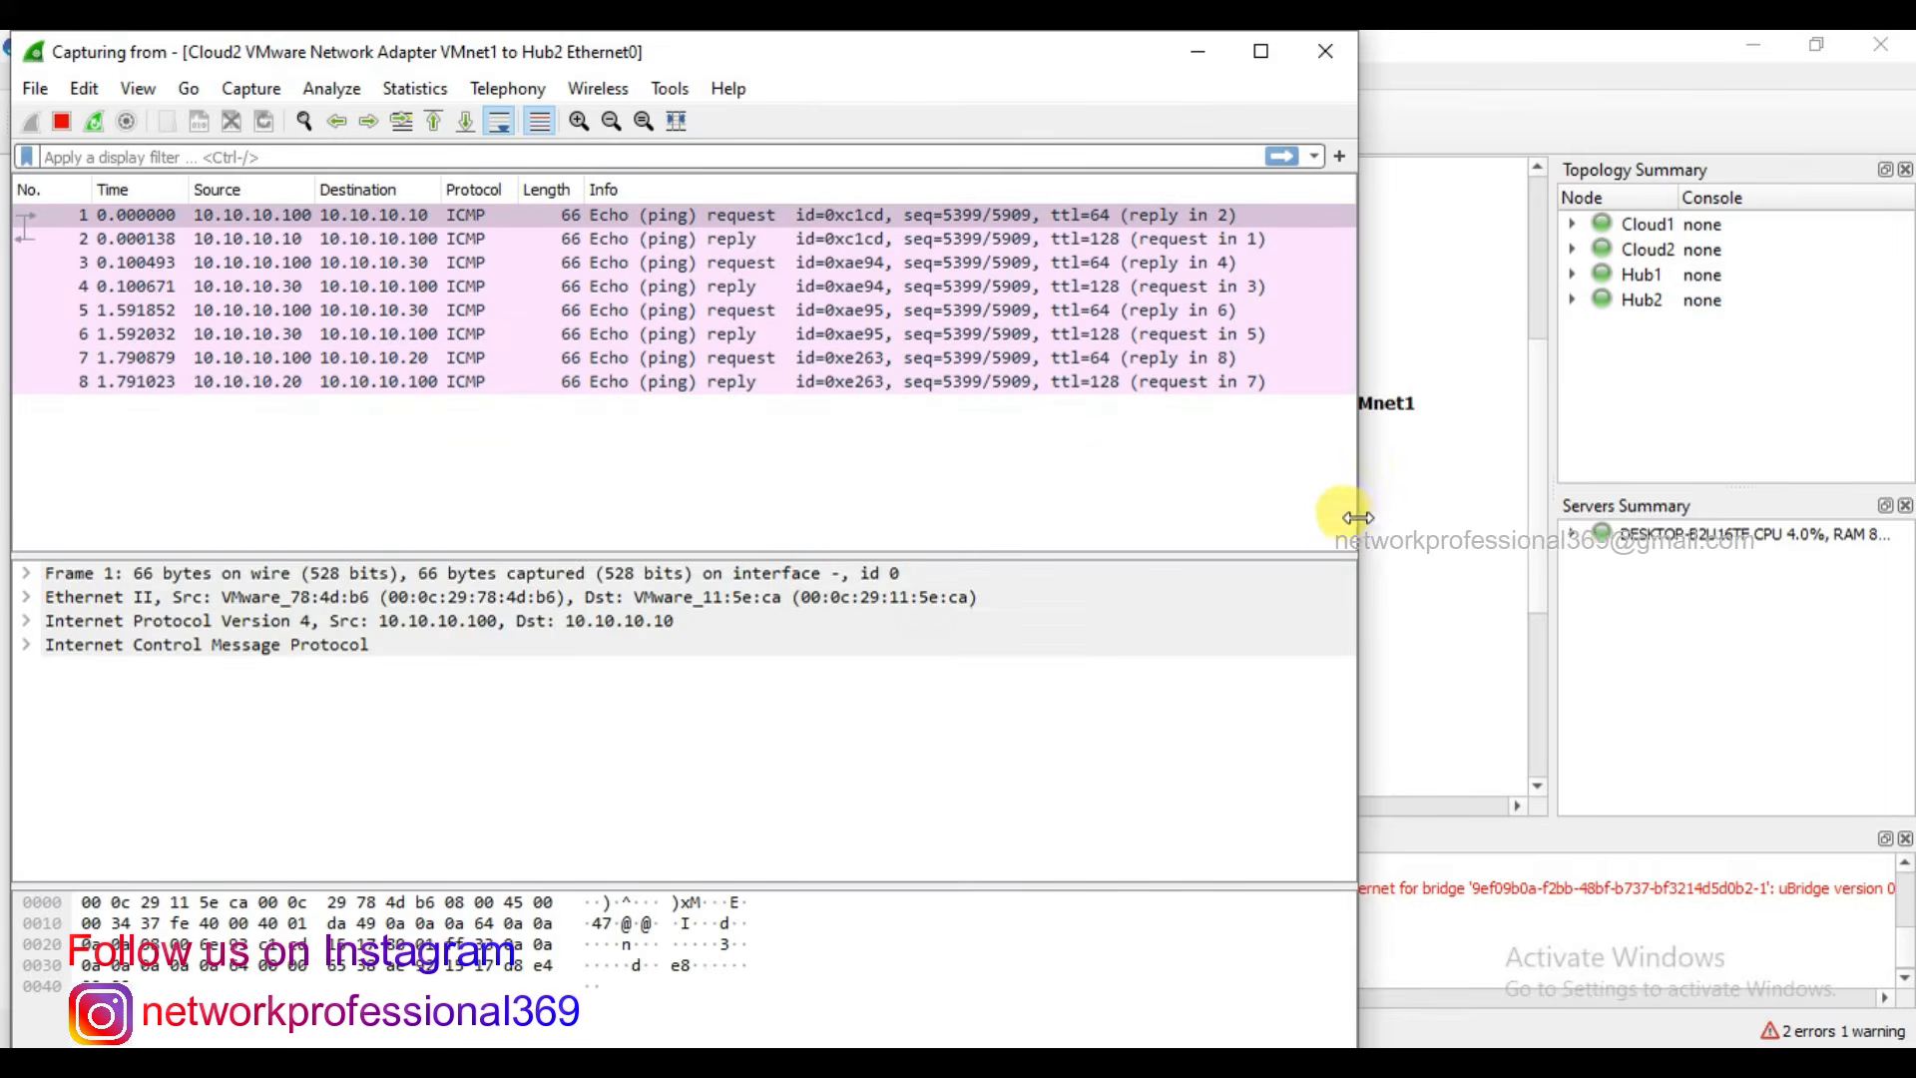
click(1467, 619)
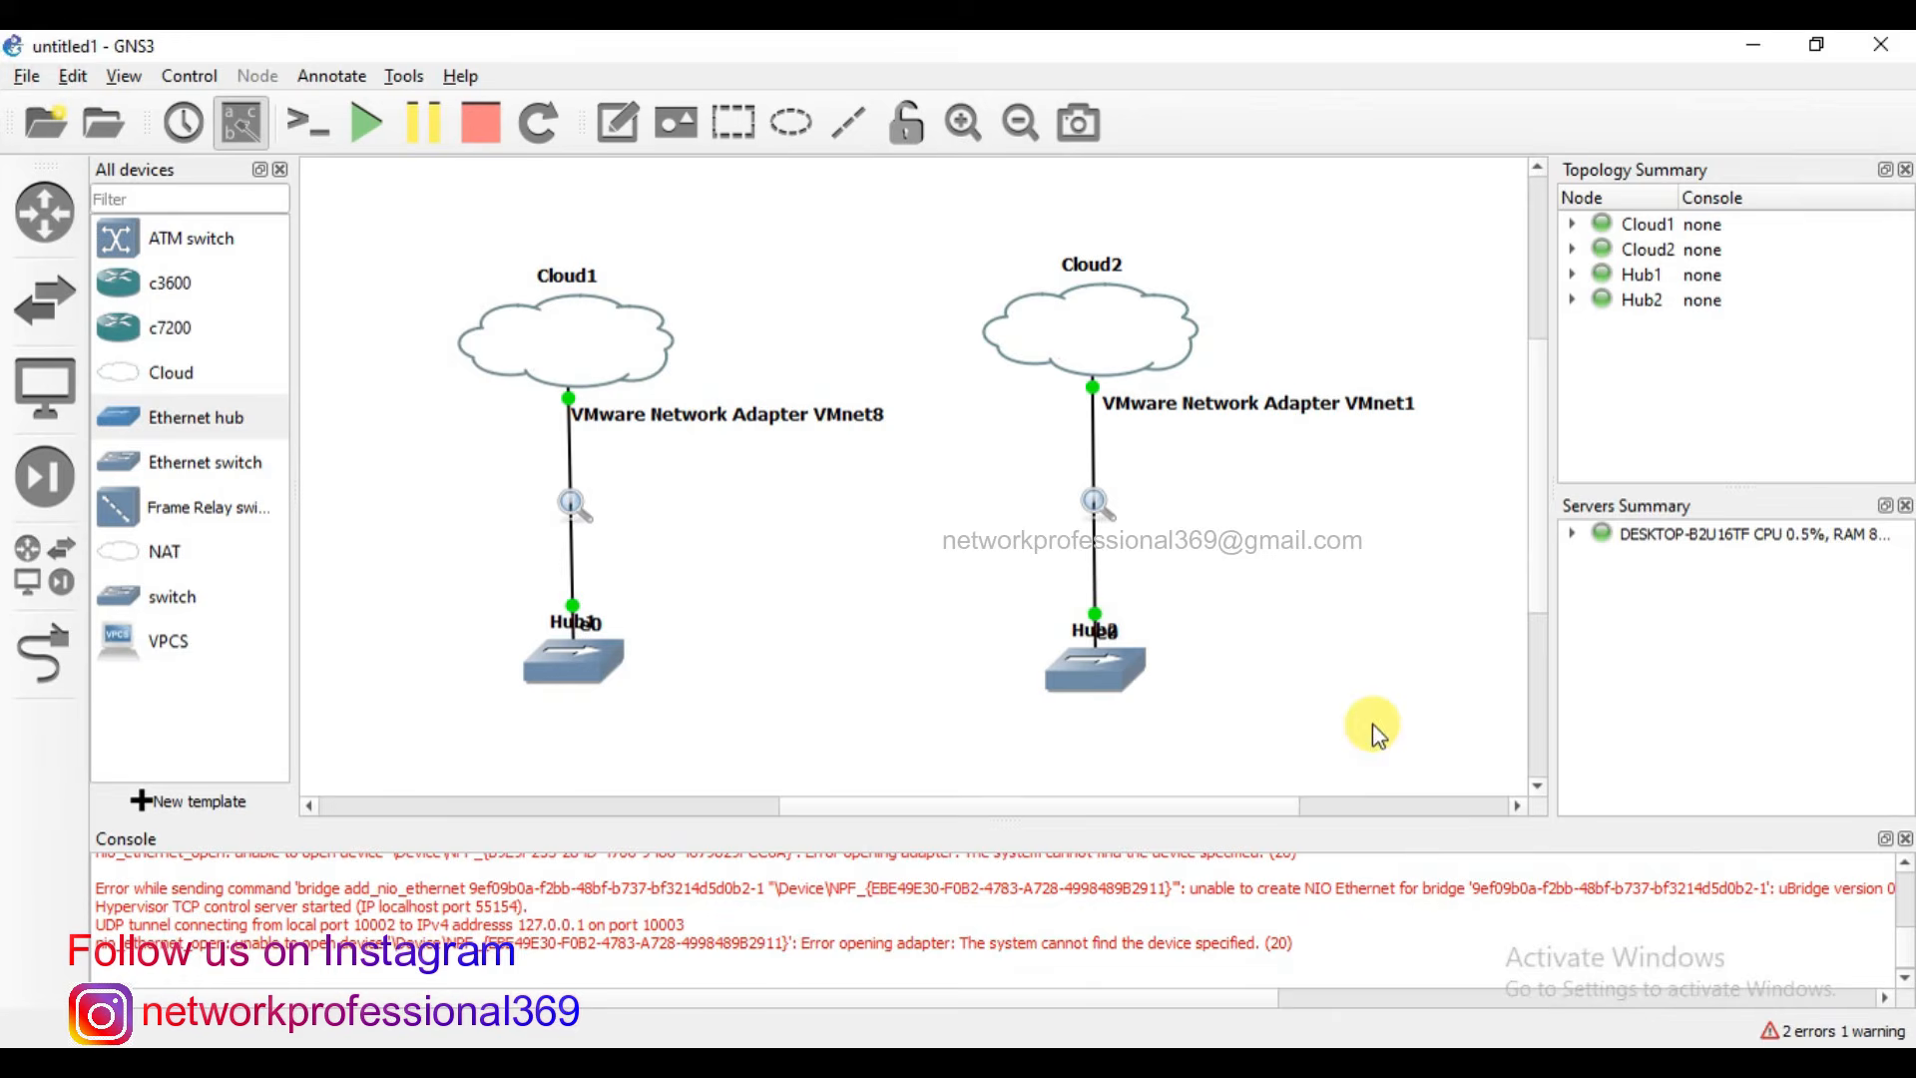
Switch to the Client-3 virtual machine in VMware Workstation and close its Internet Explorer window.
click(1373, 1063)
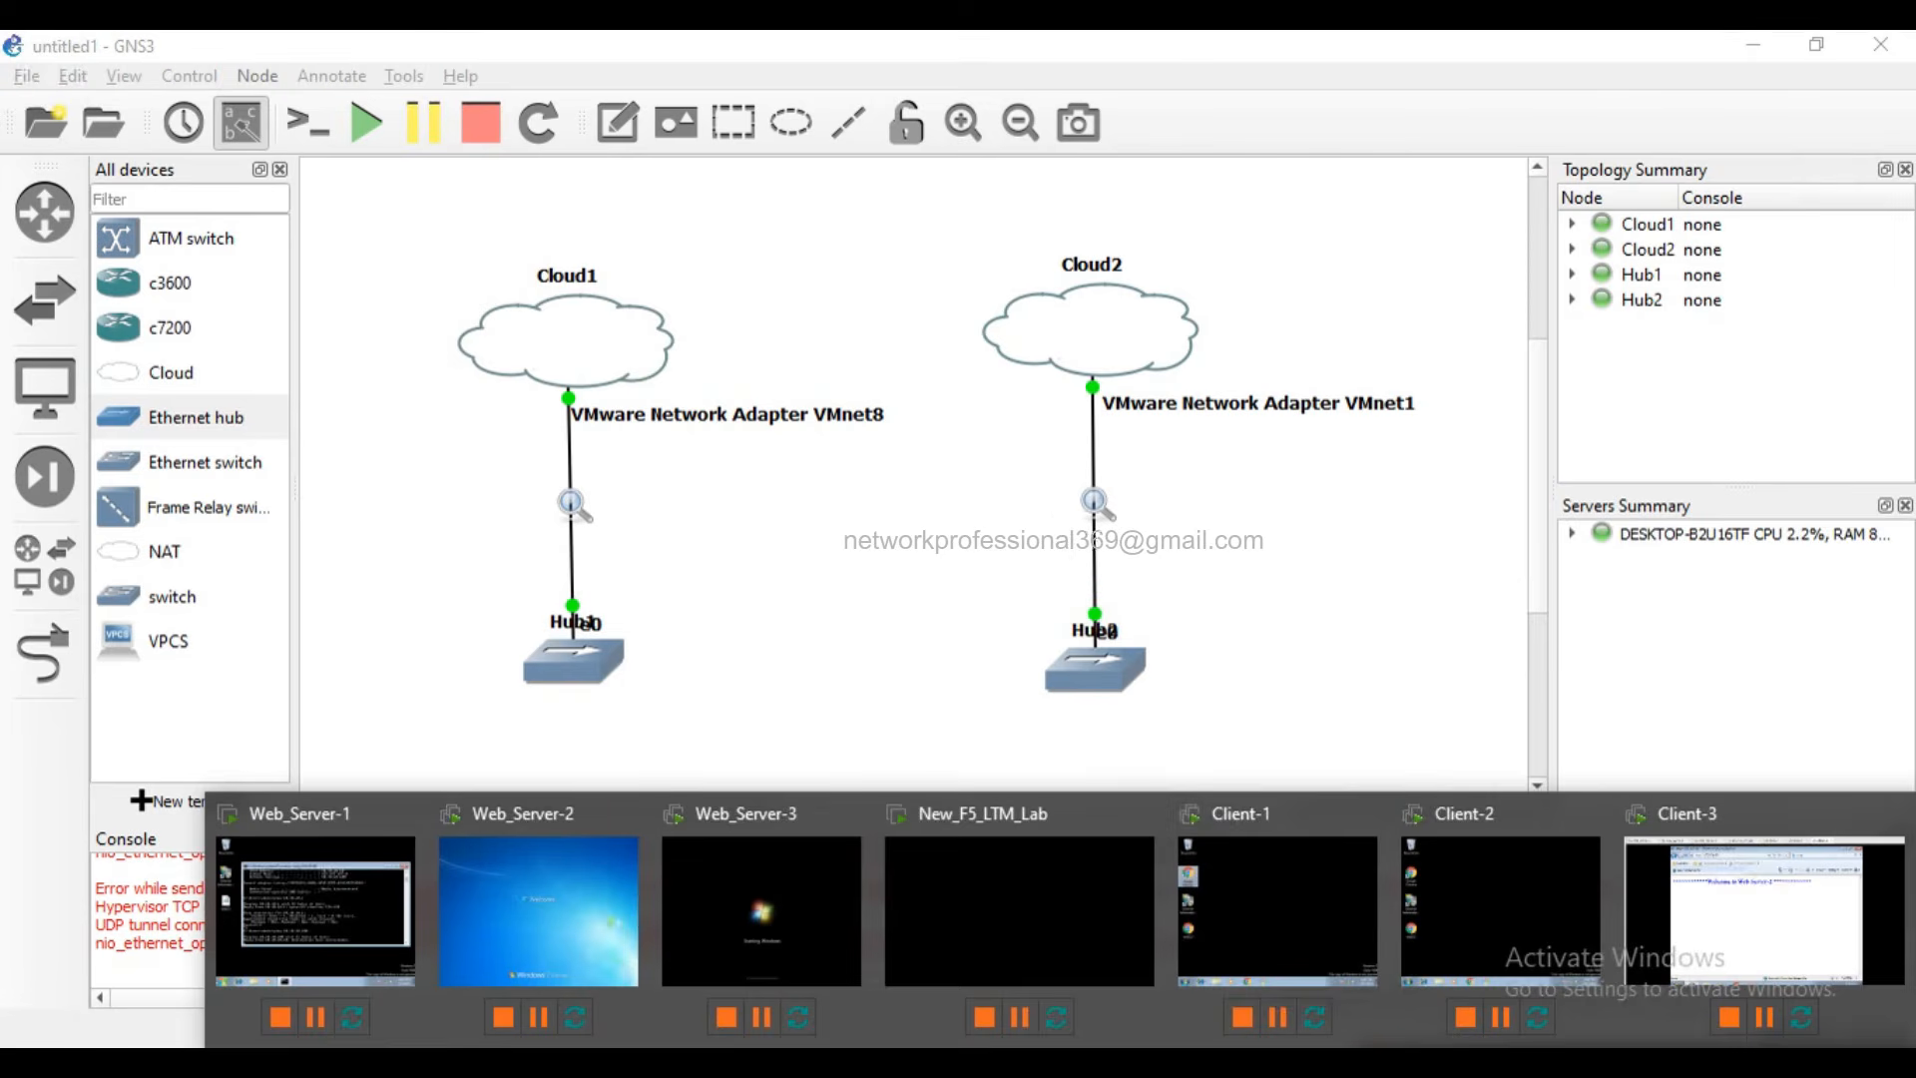
click(1801, 903)
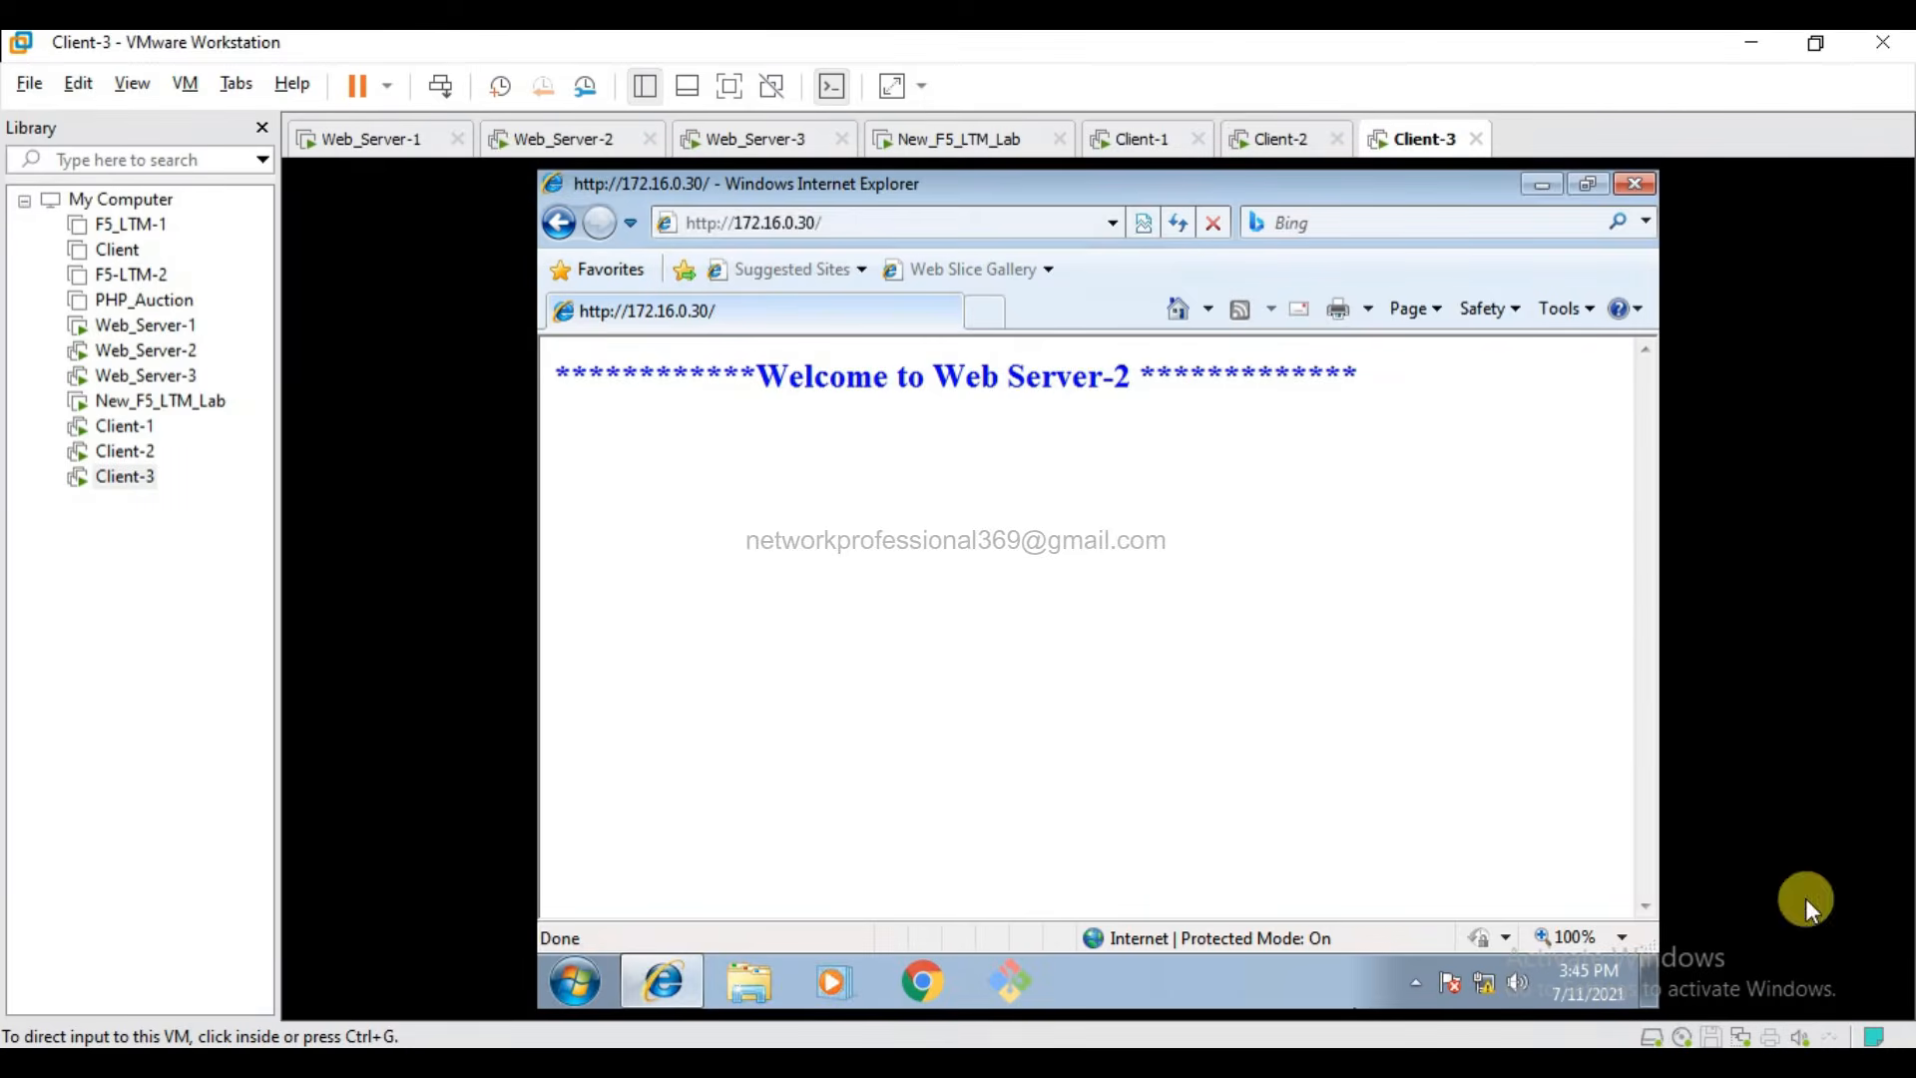
click(1633, 186)
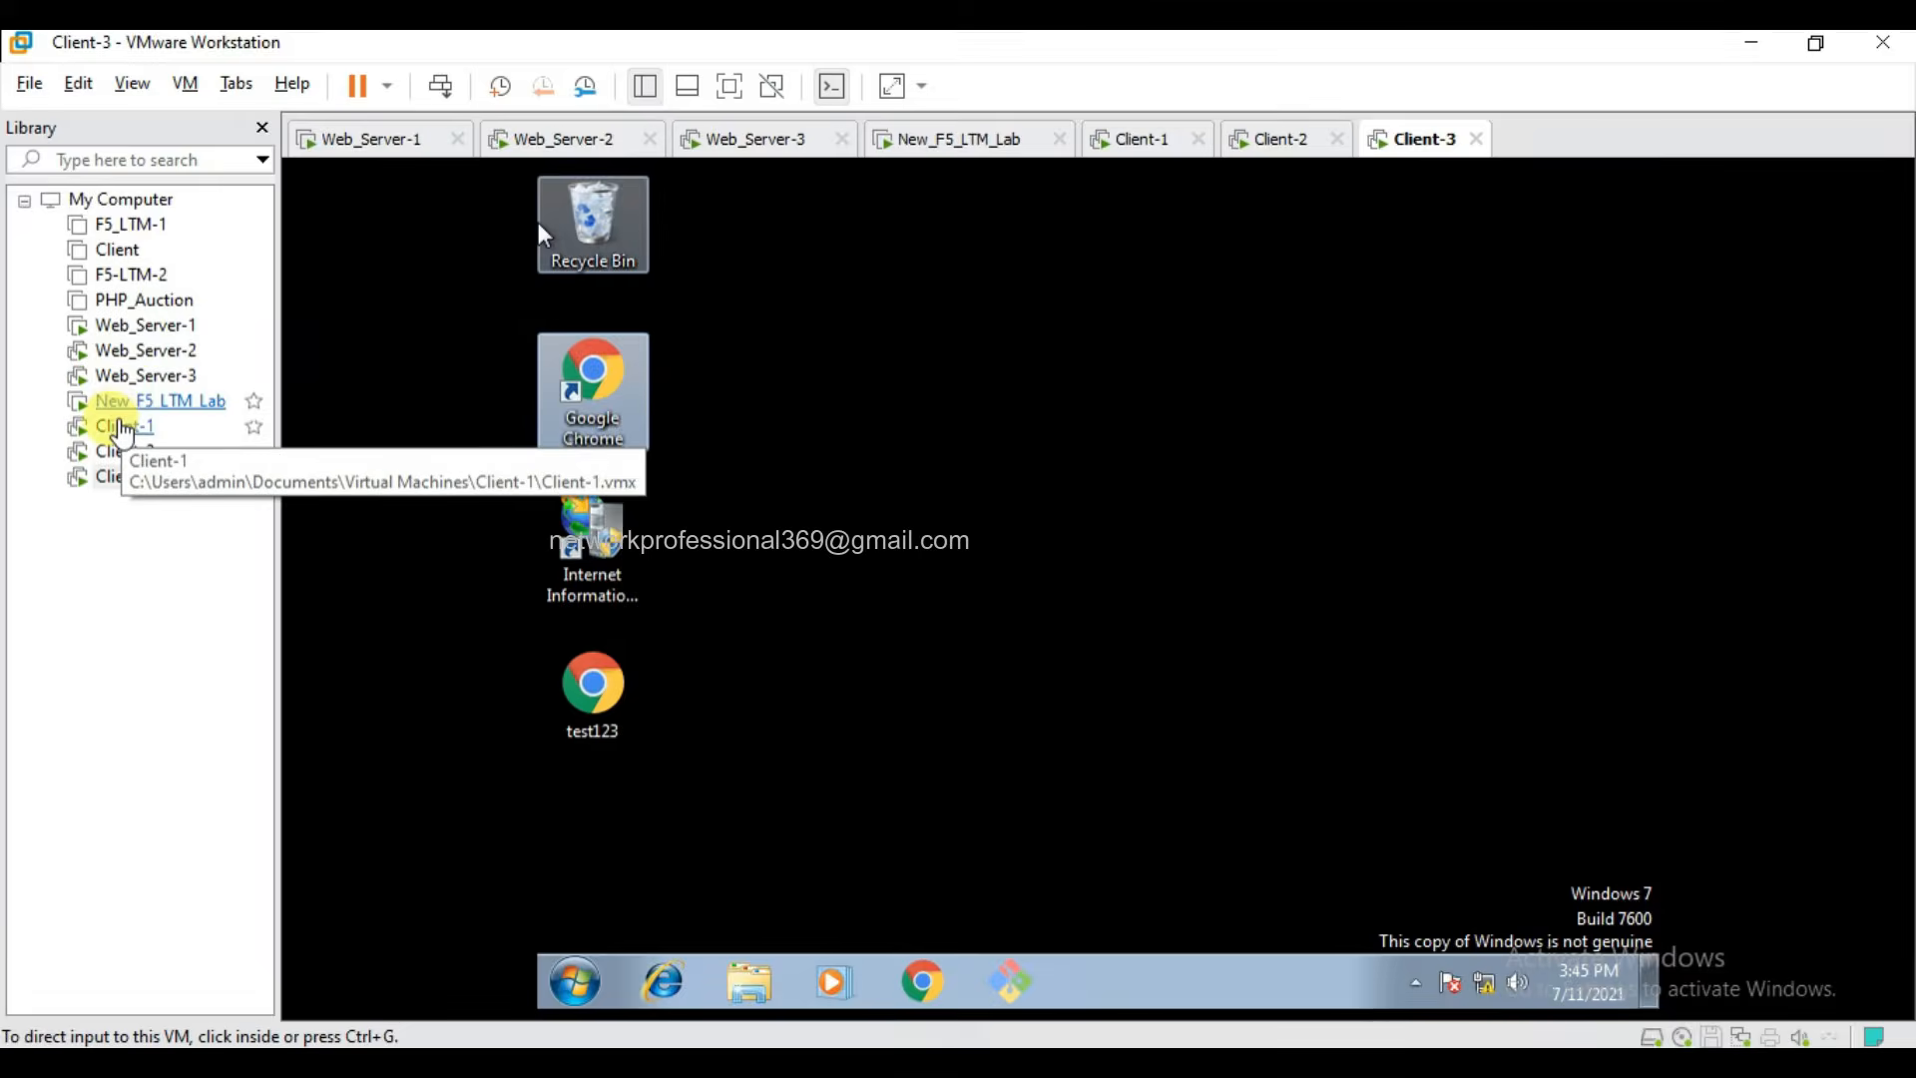
Open Internet Explorer on the Client-1 virtual machine and decline making it the default browser.
click(121, 429)
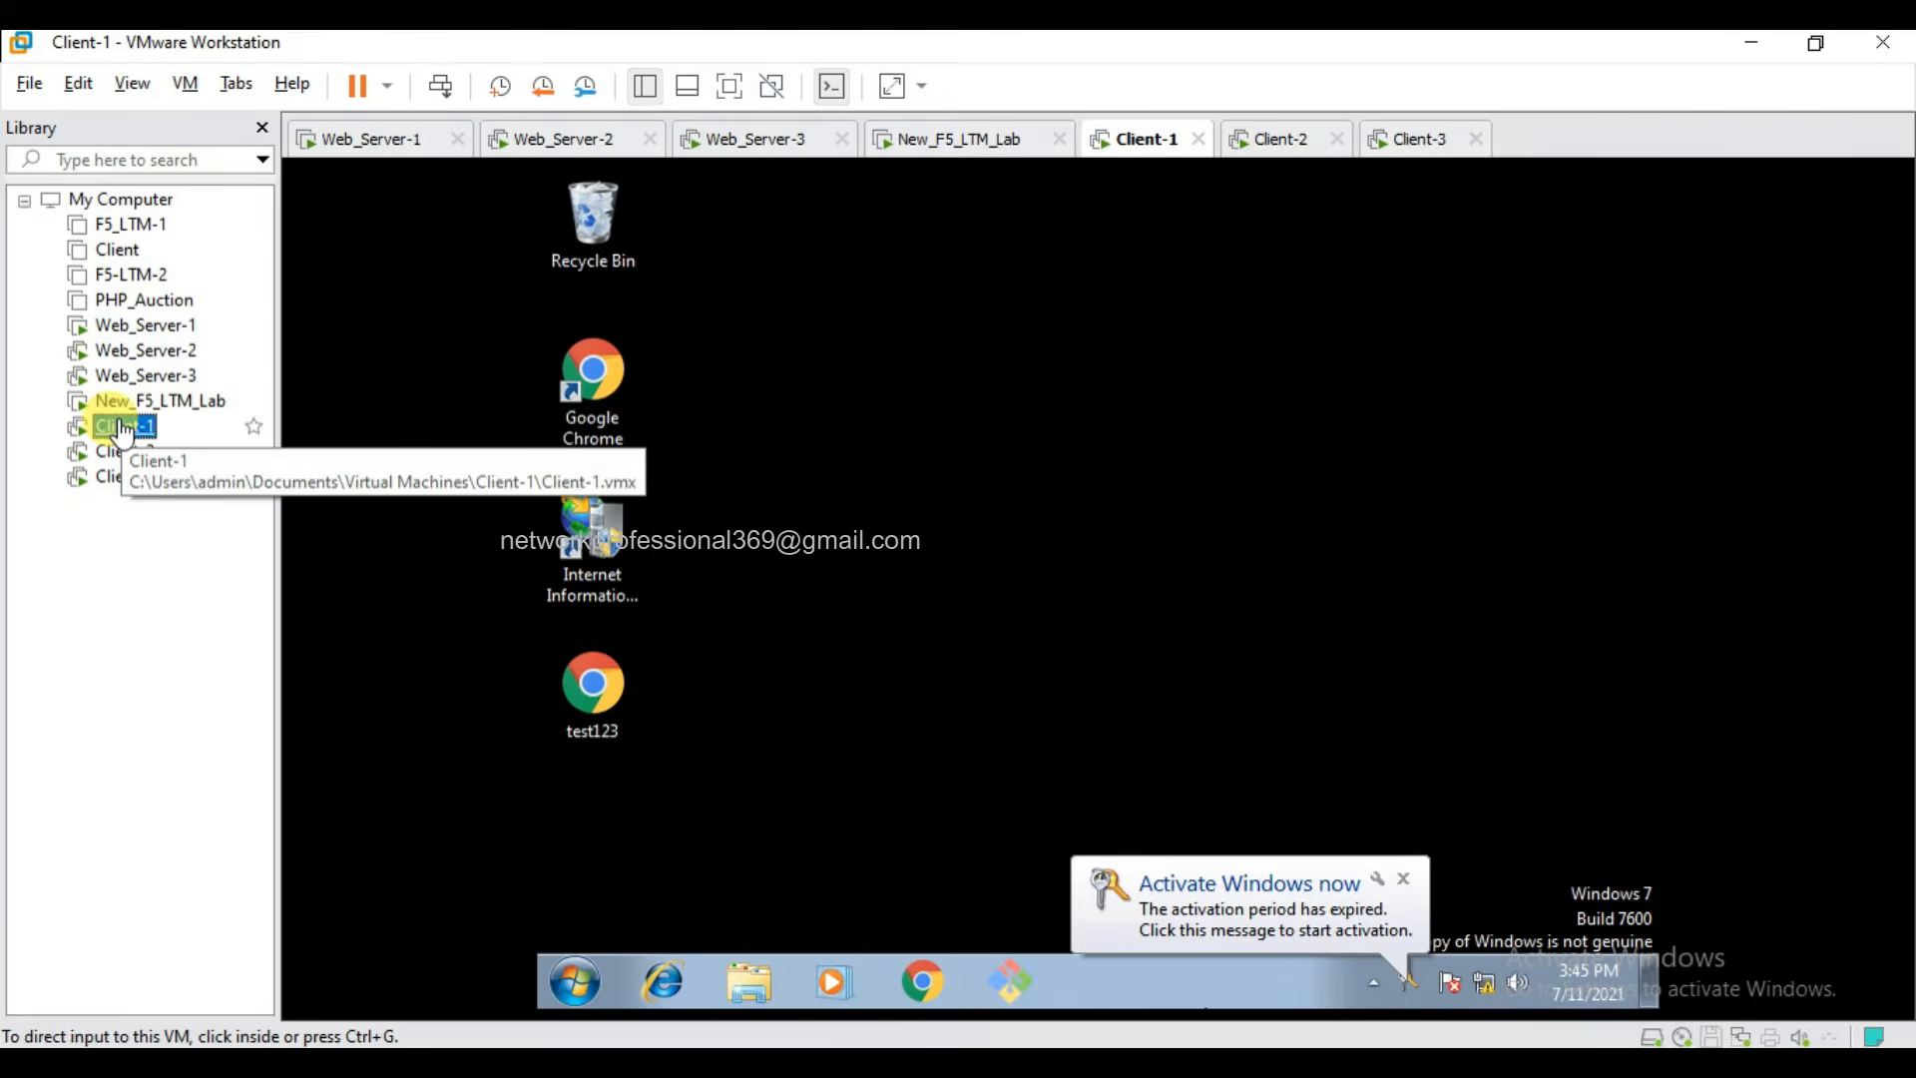
click(689, 986)
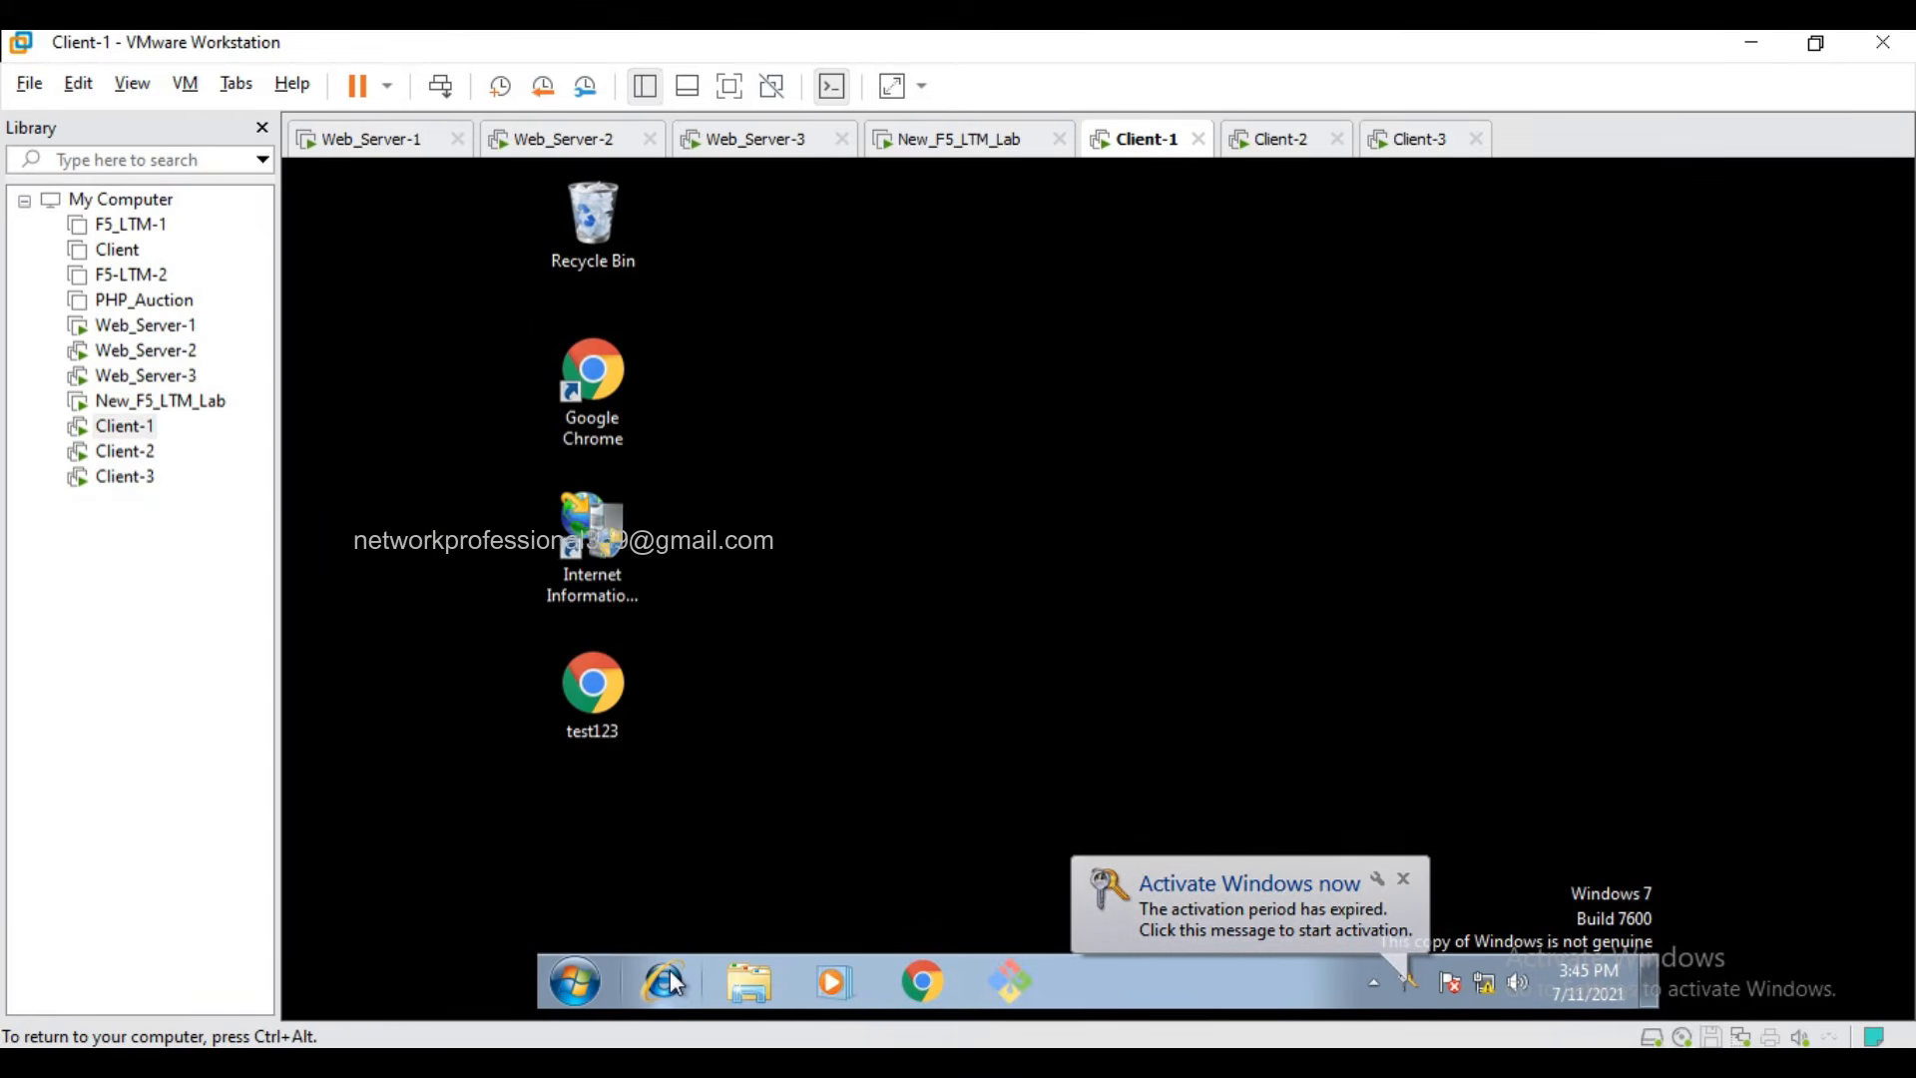
click(669, 971)
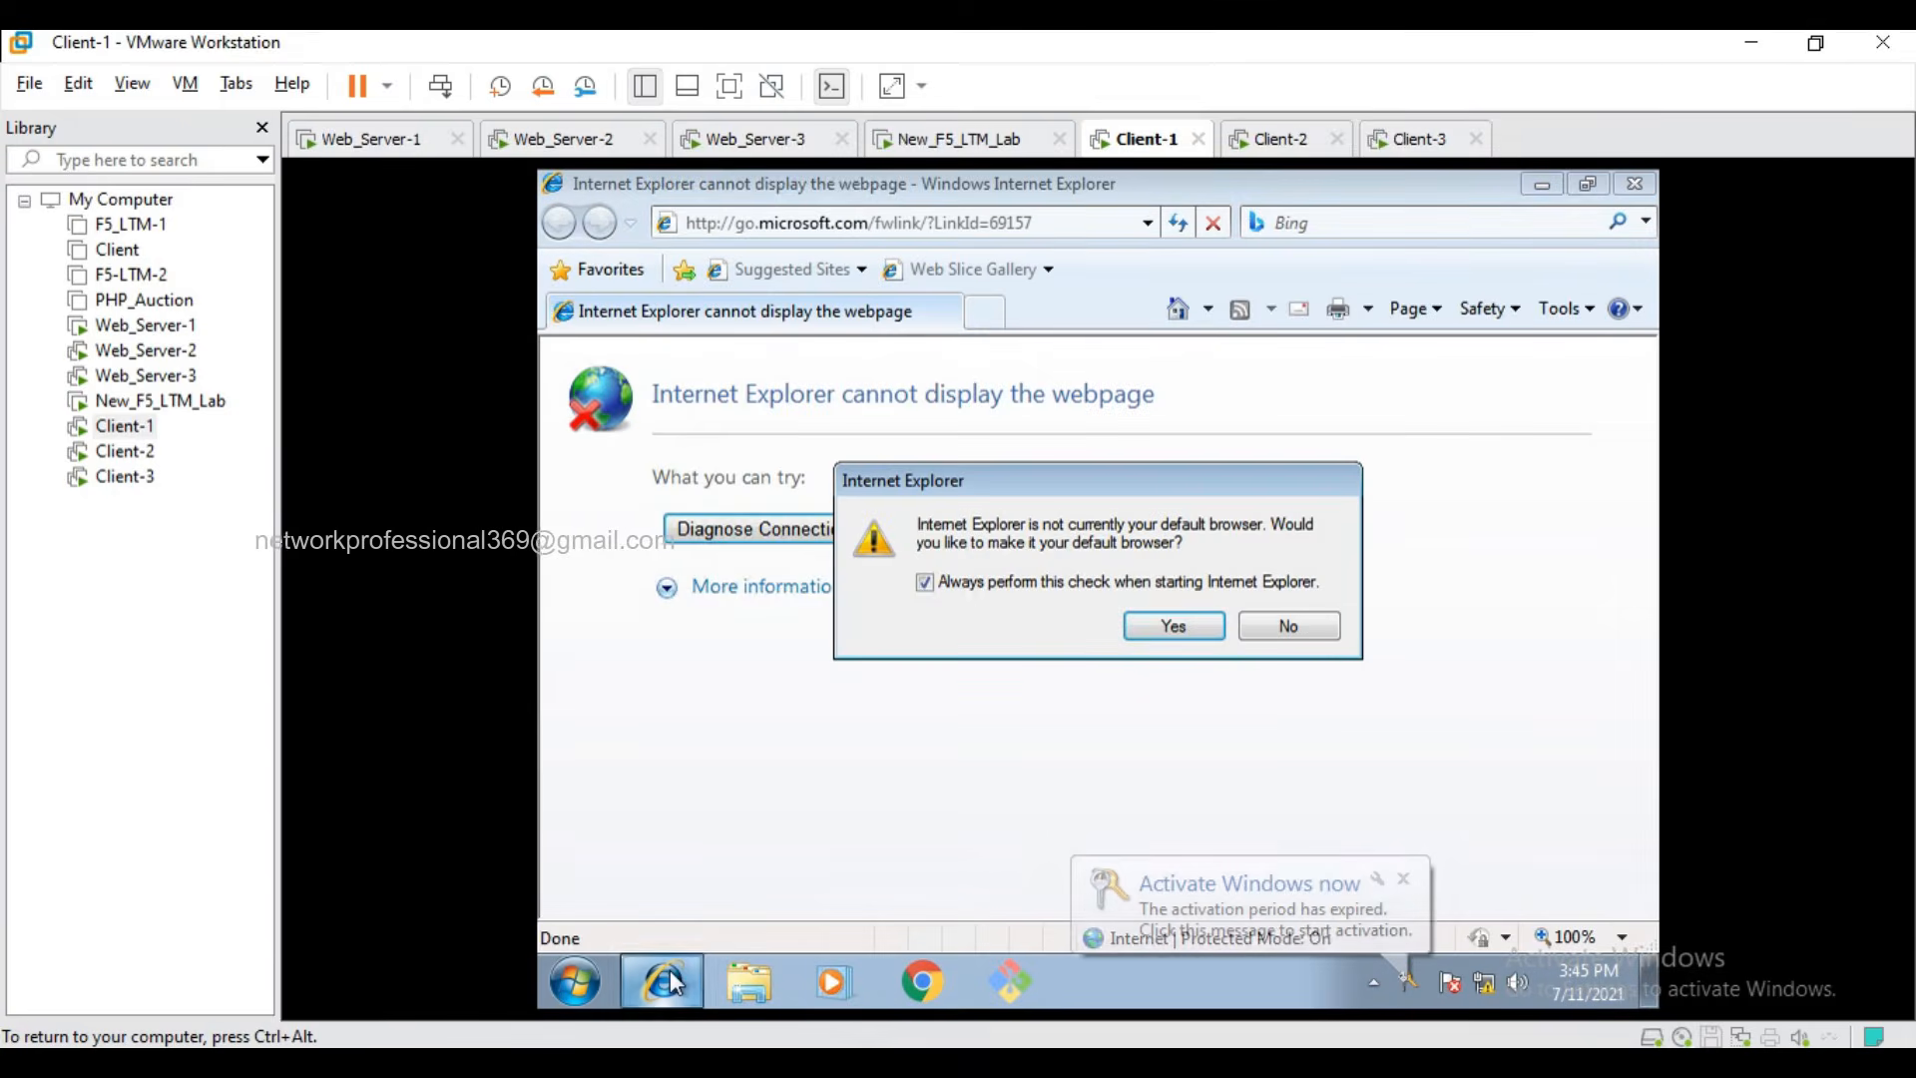
click(1289, 630)
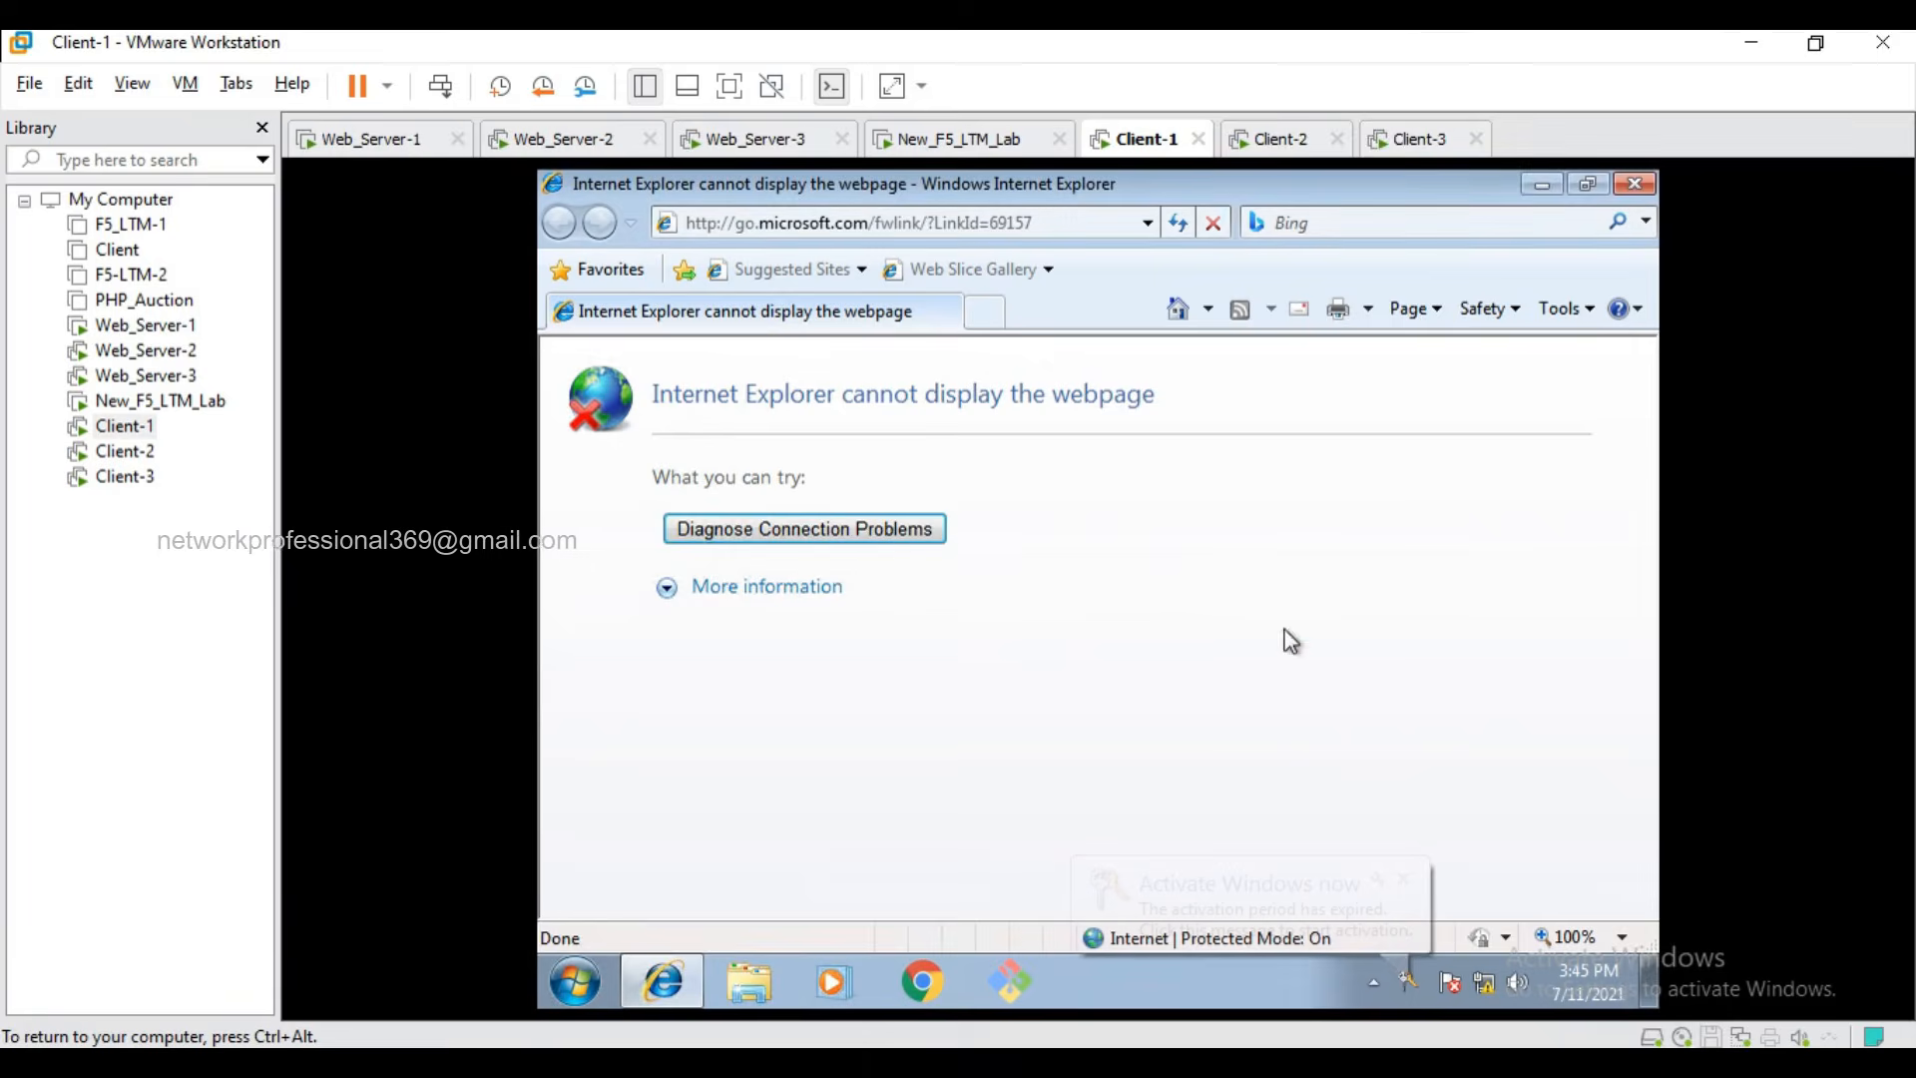
Check Client-1's IP configuration with ipconfig in a command prompt, and minimize the prompt.
click(574, 983)
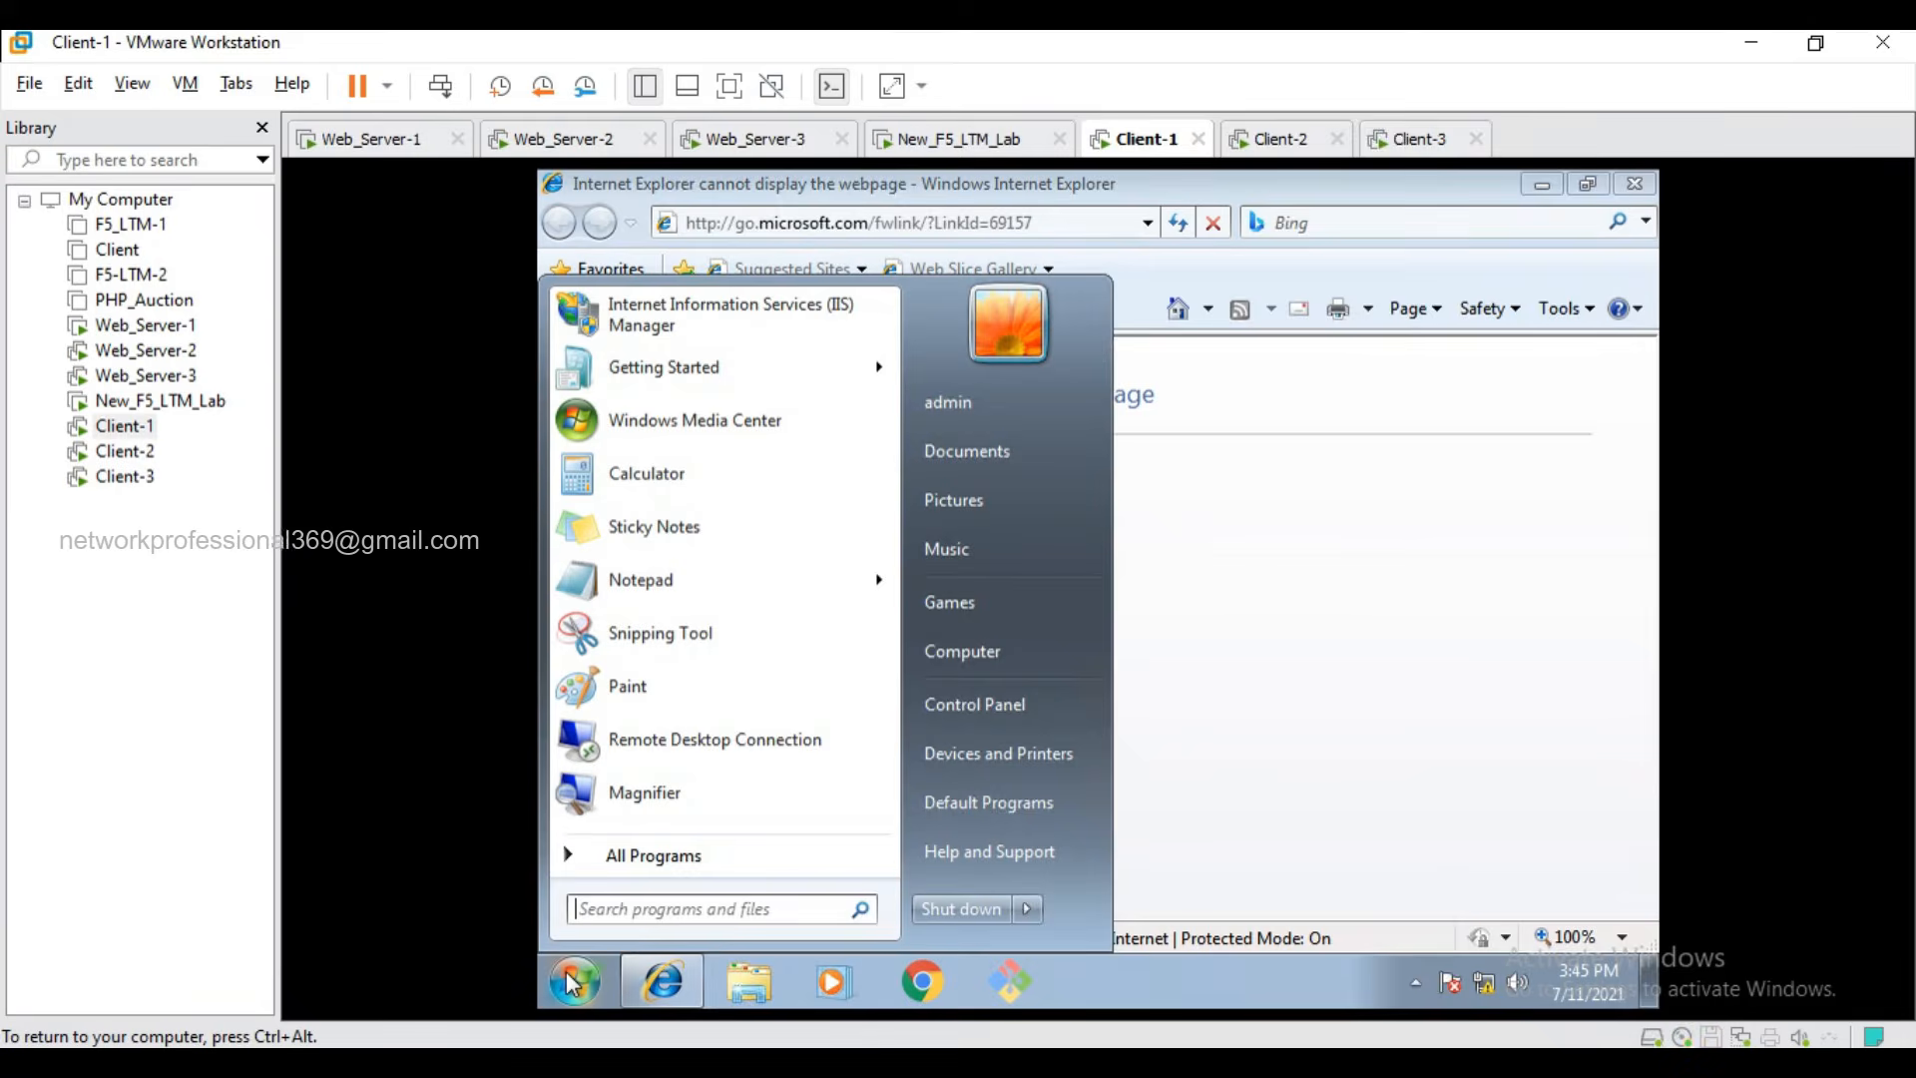
text(cmd)
key(Return)
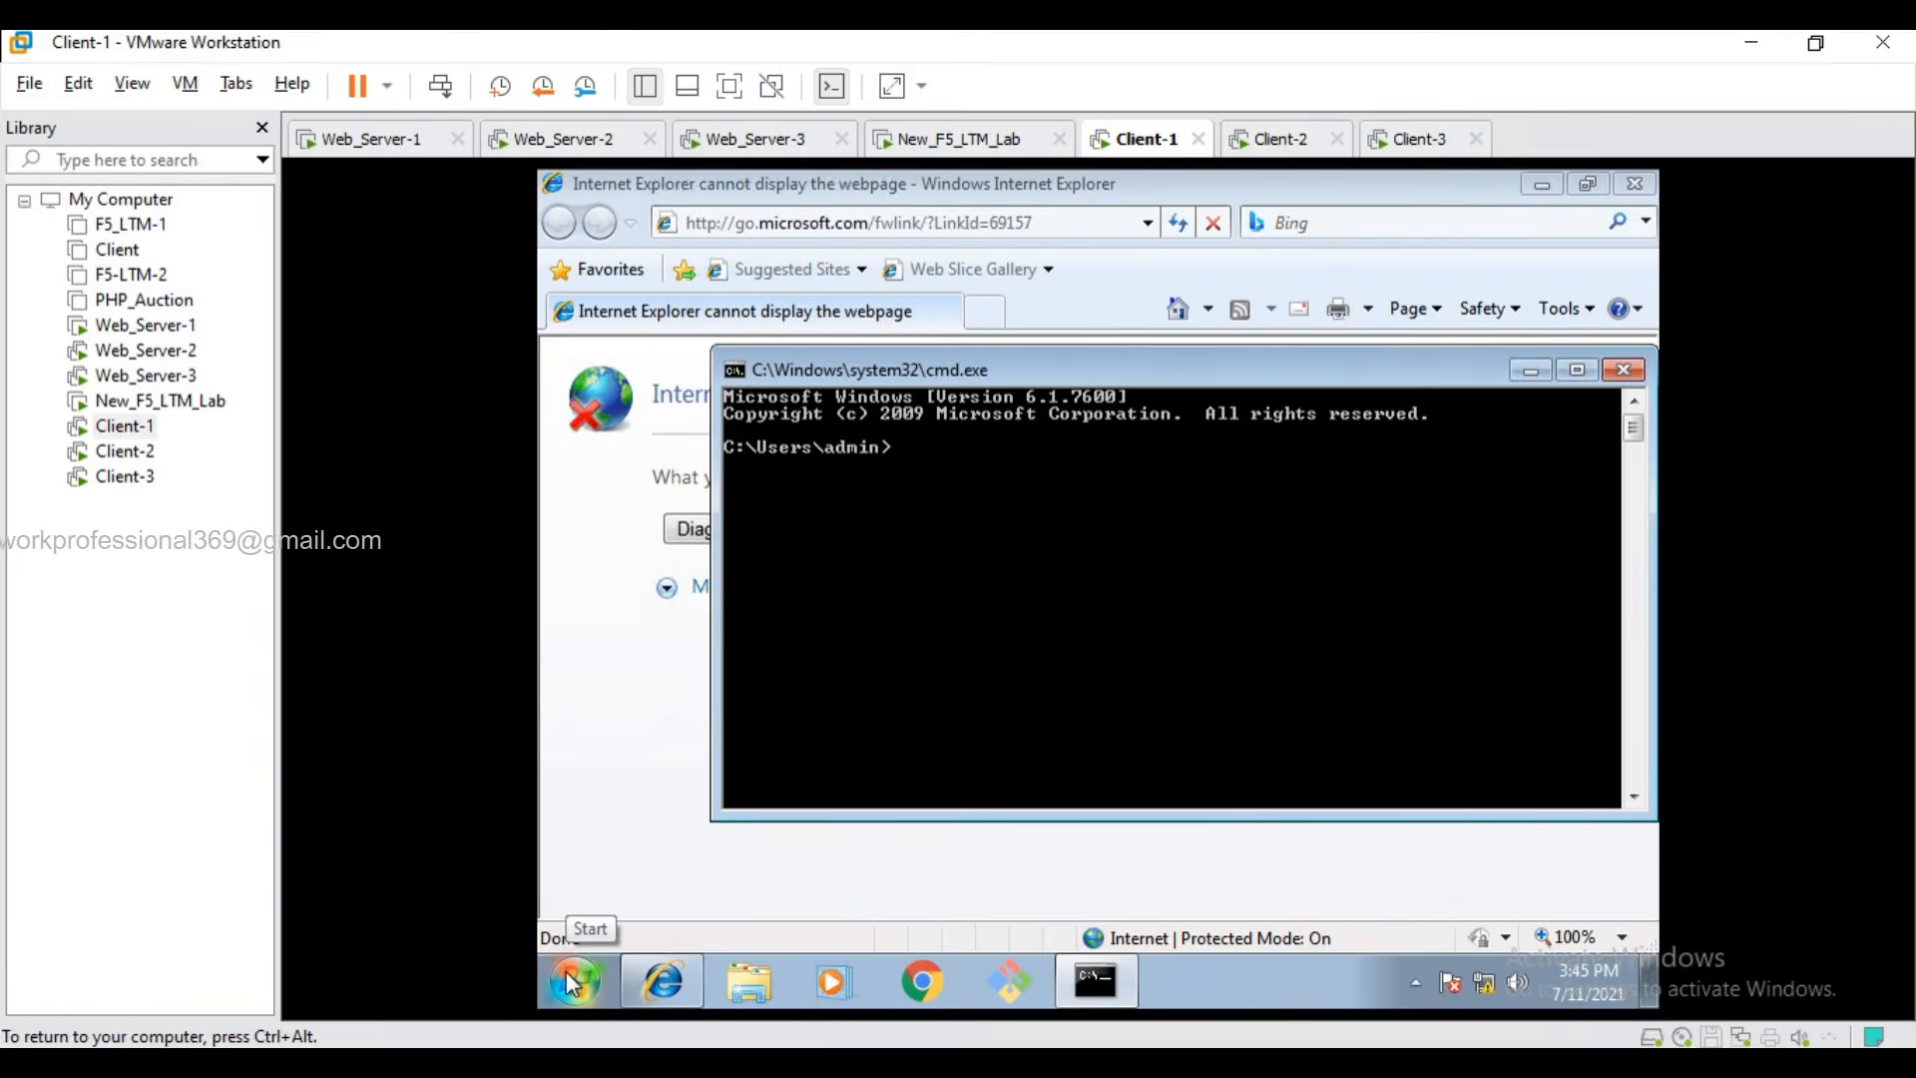
text(ipconfig)
key(Return)
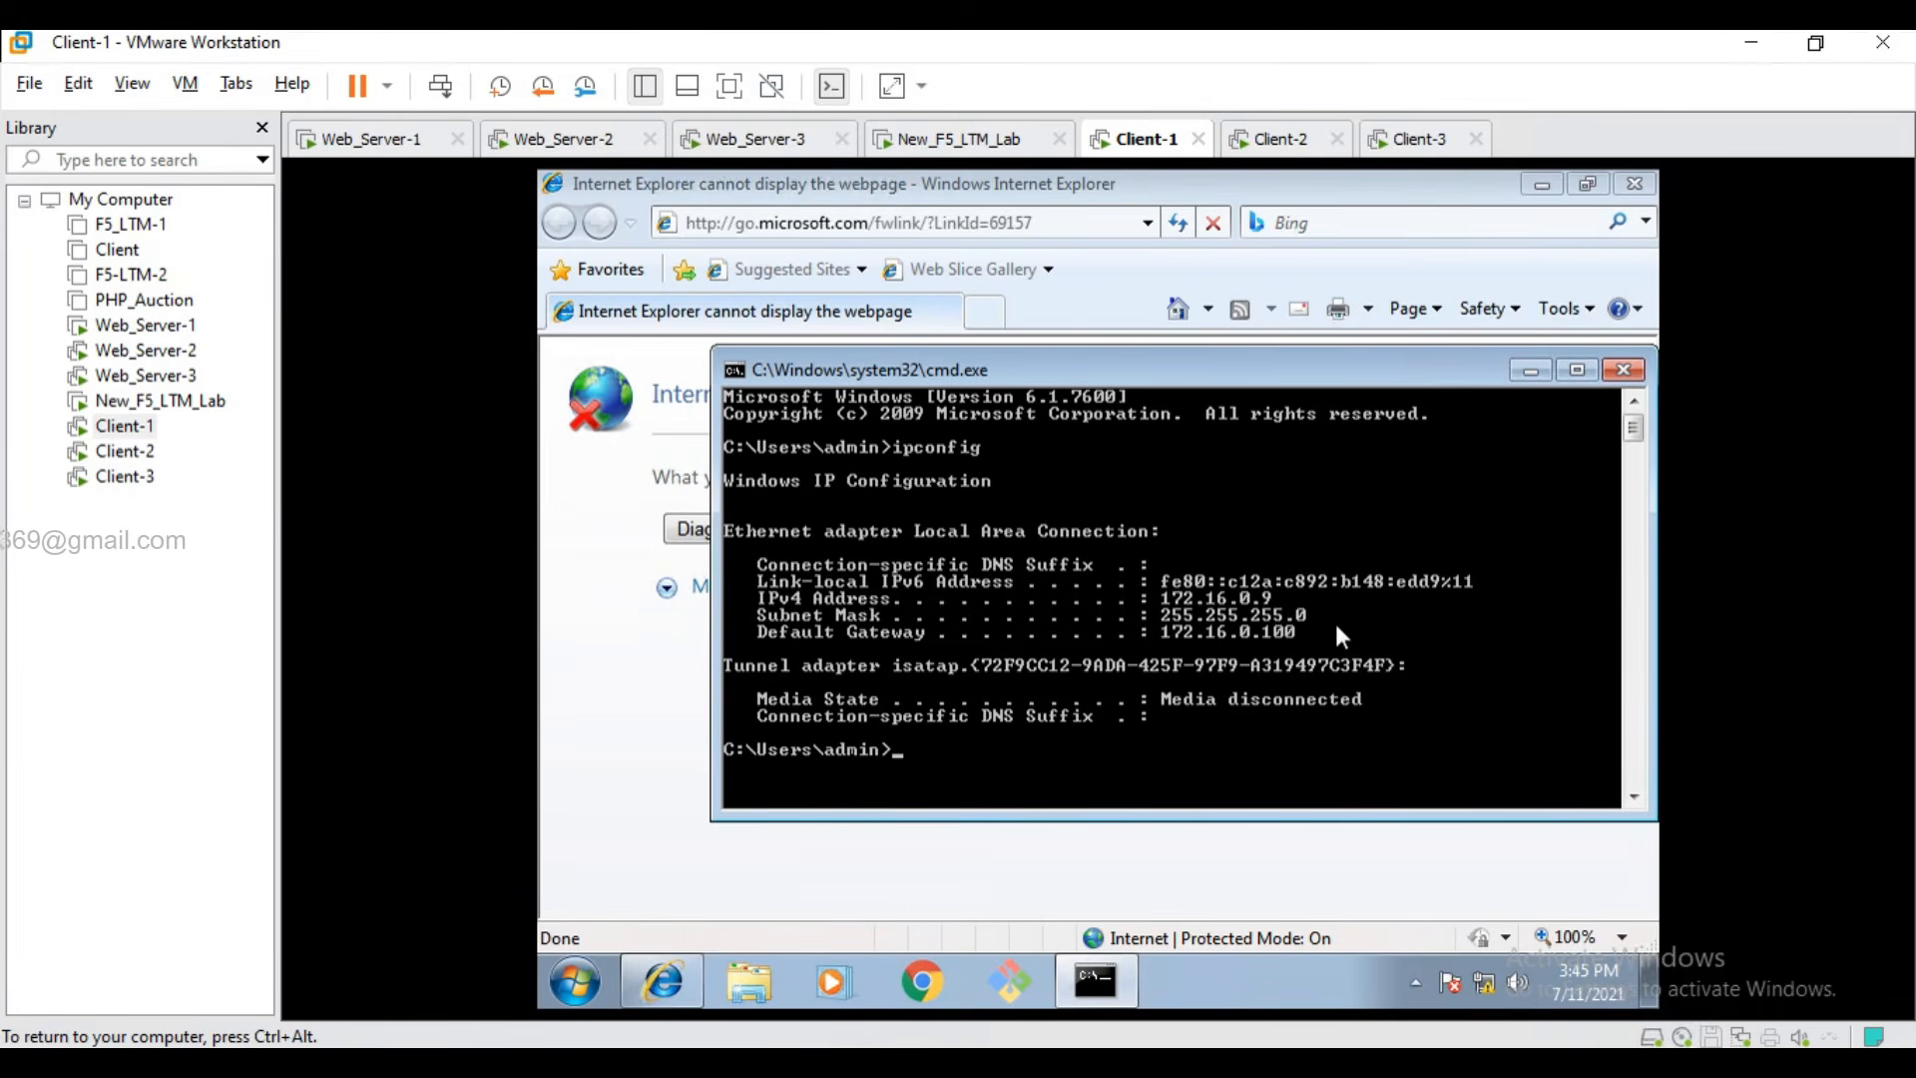
click(1530, 372)
click(916, 229)
key(Down)
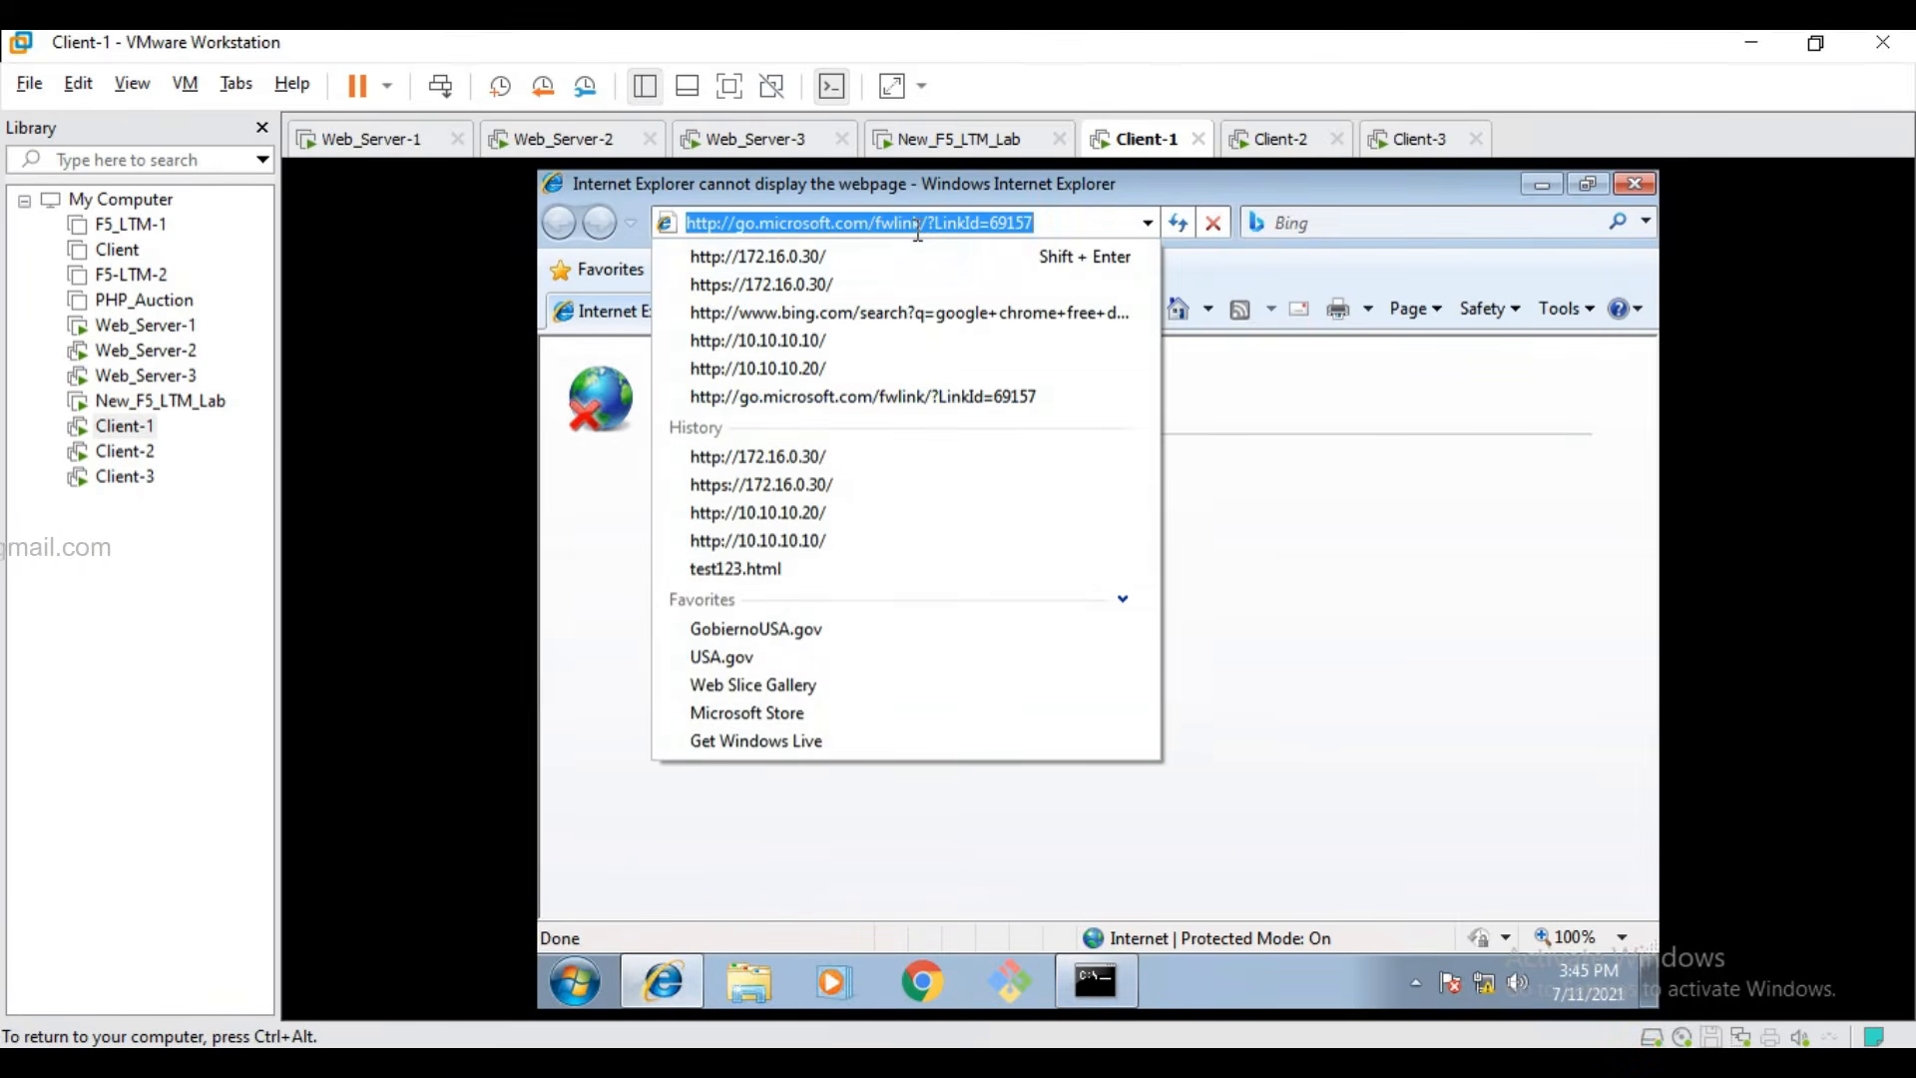
key(Down)
key(Return)
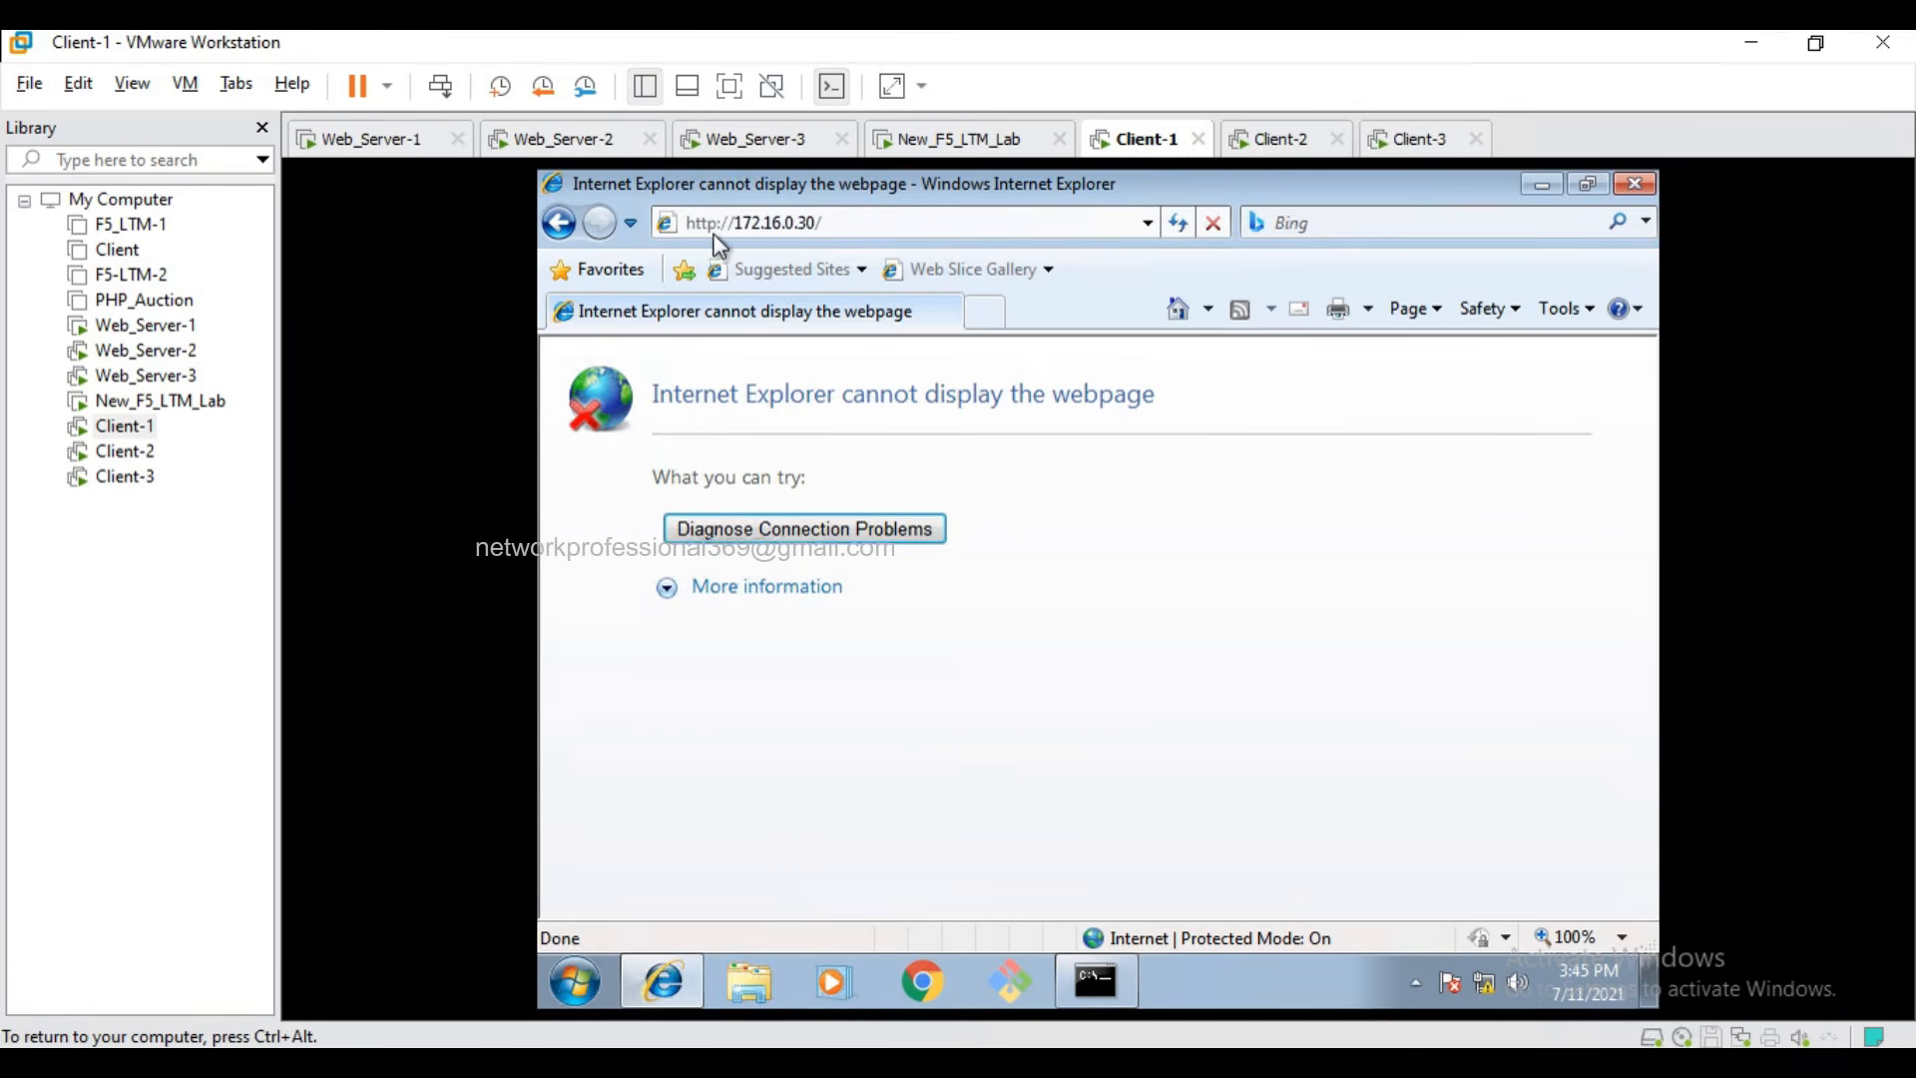
mouse_move(923, 983)
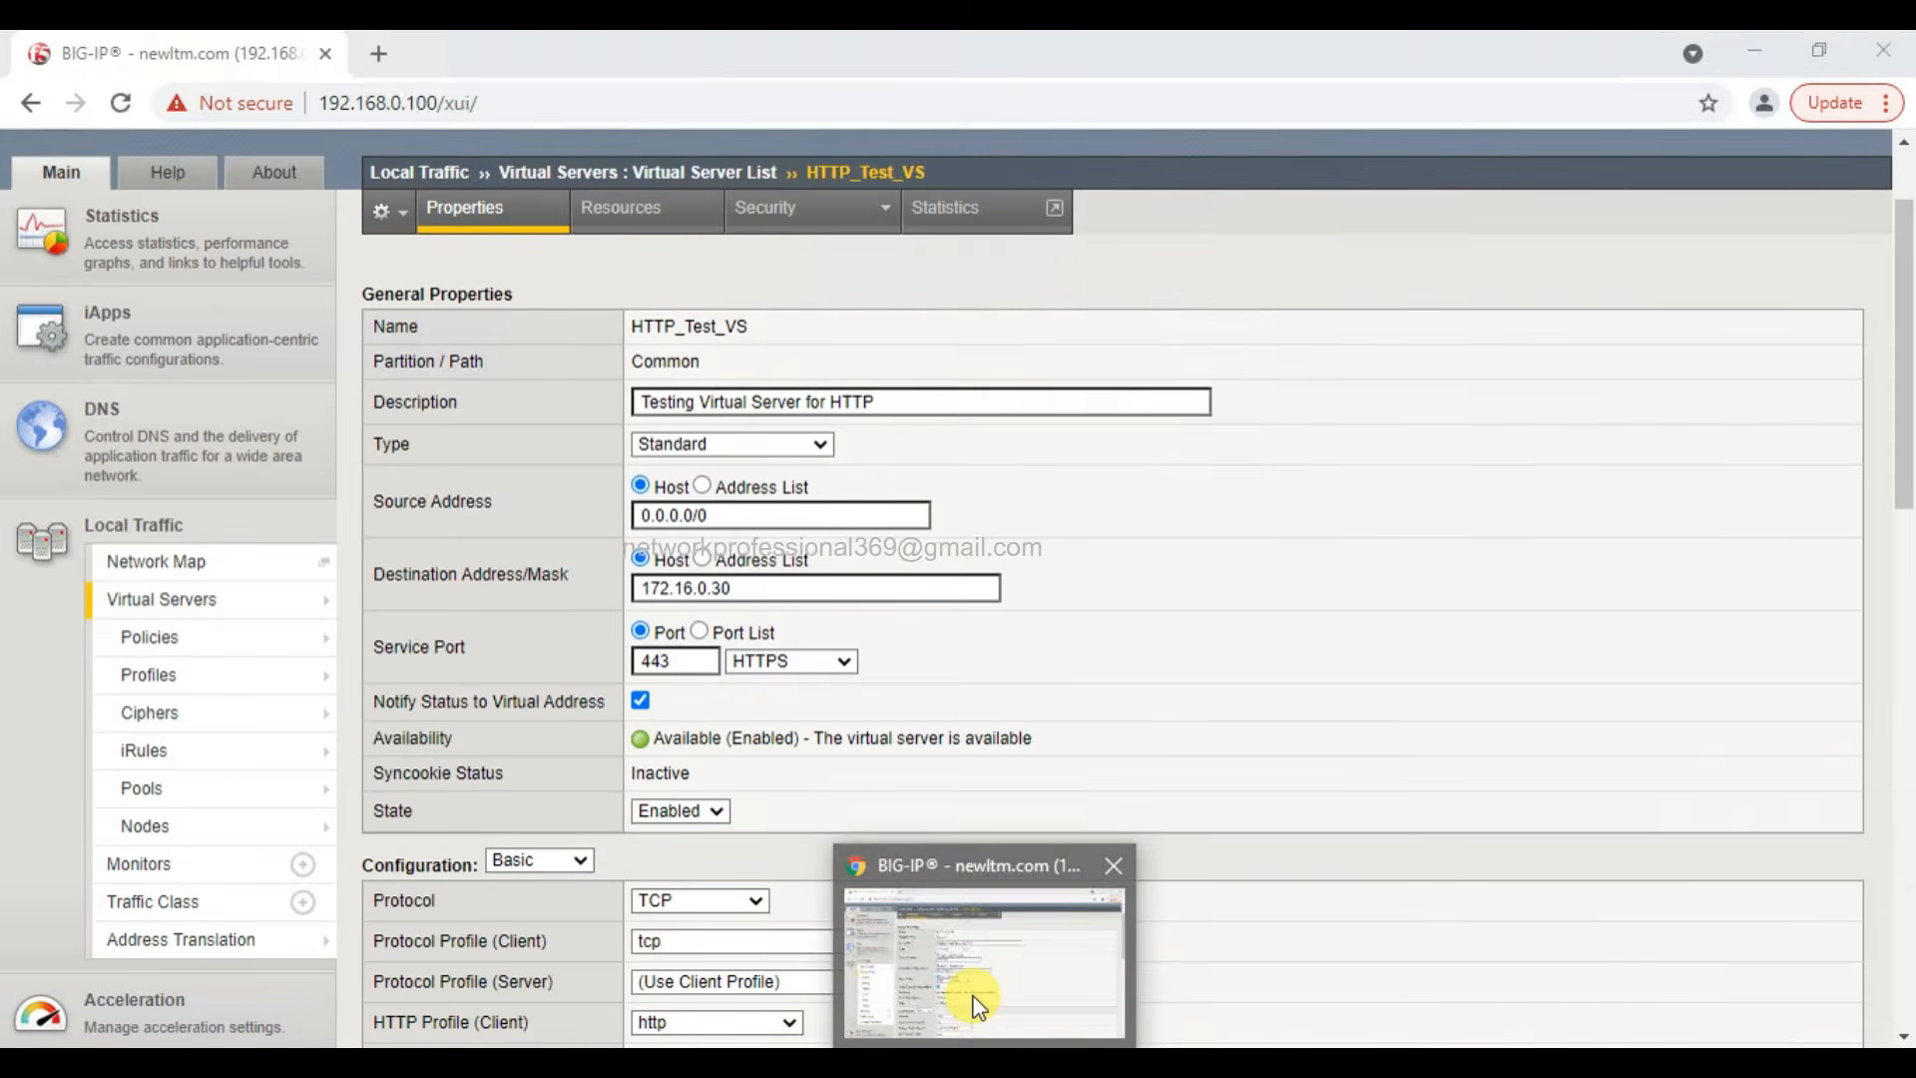
click(978, 1007)
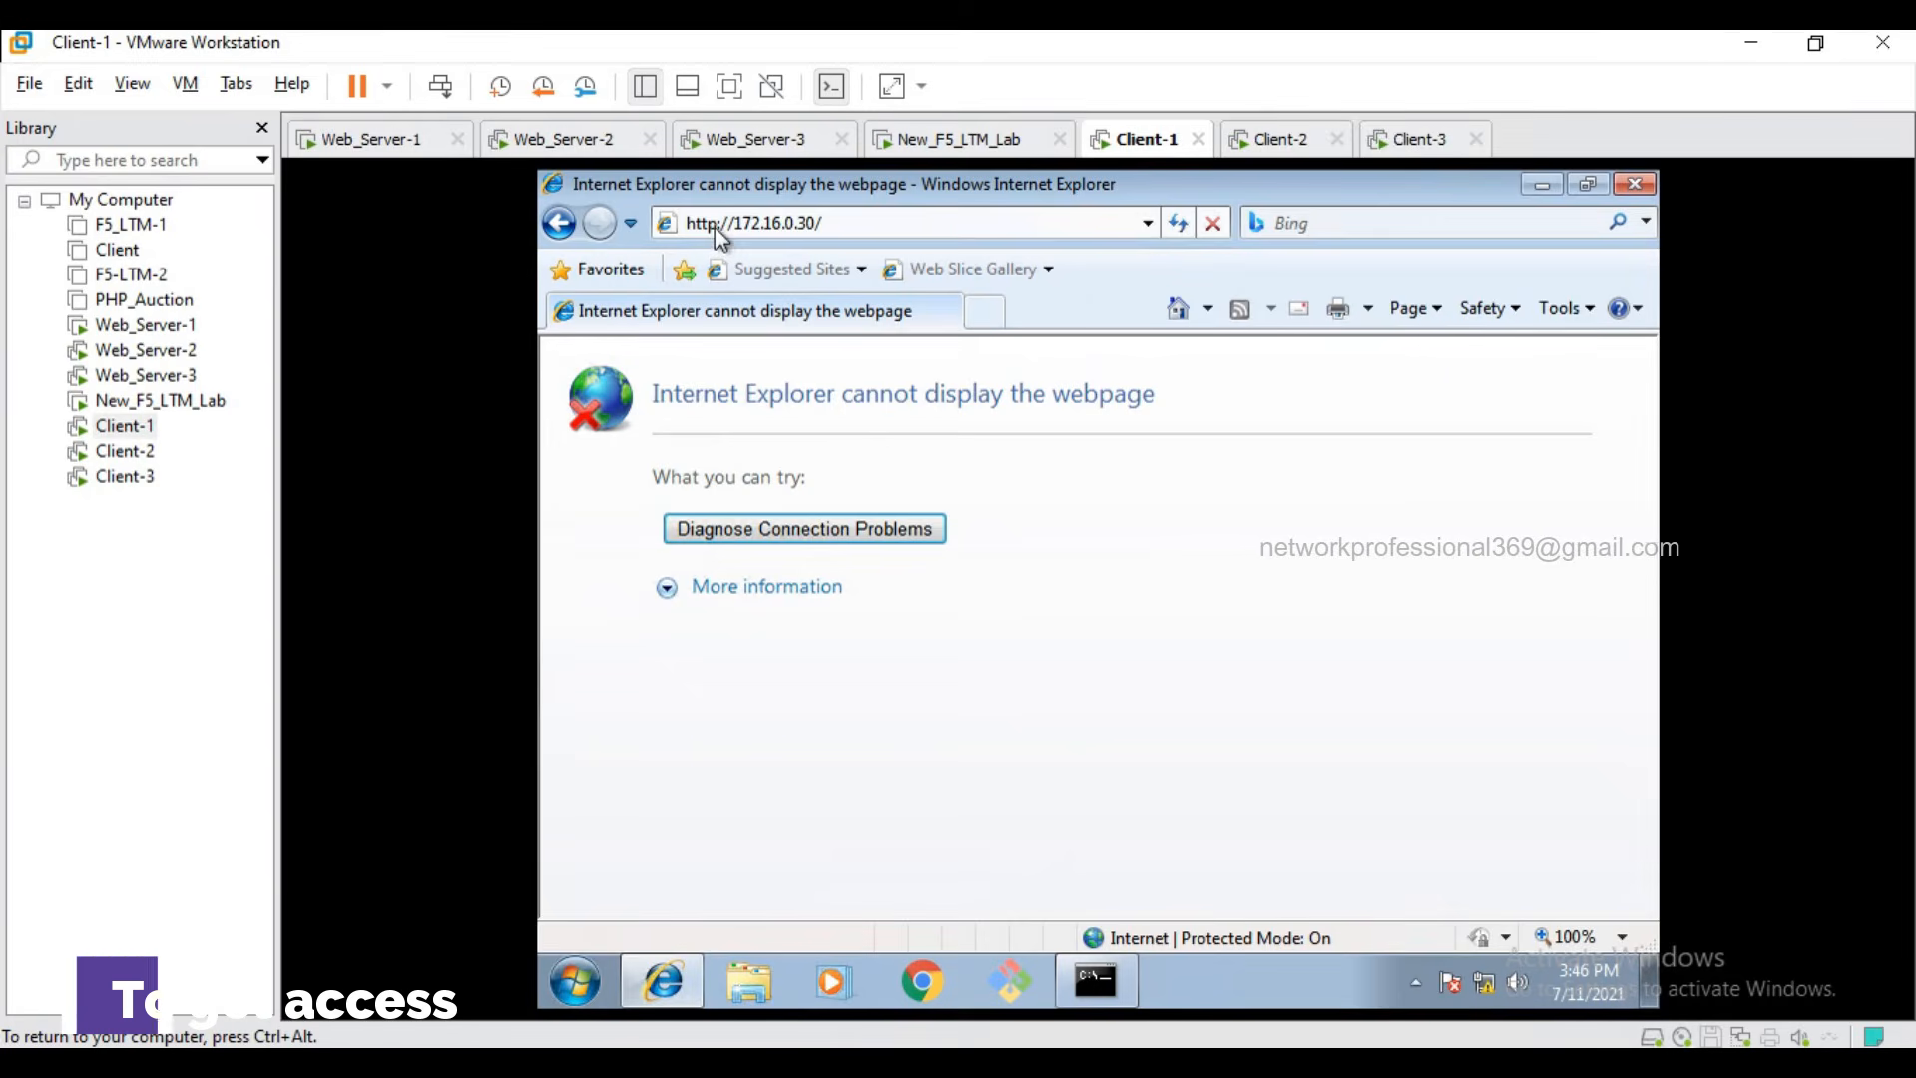
click(987, 315)
text(h)
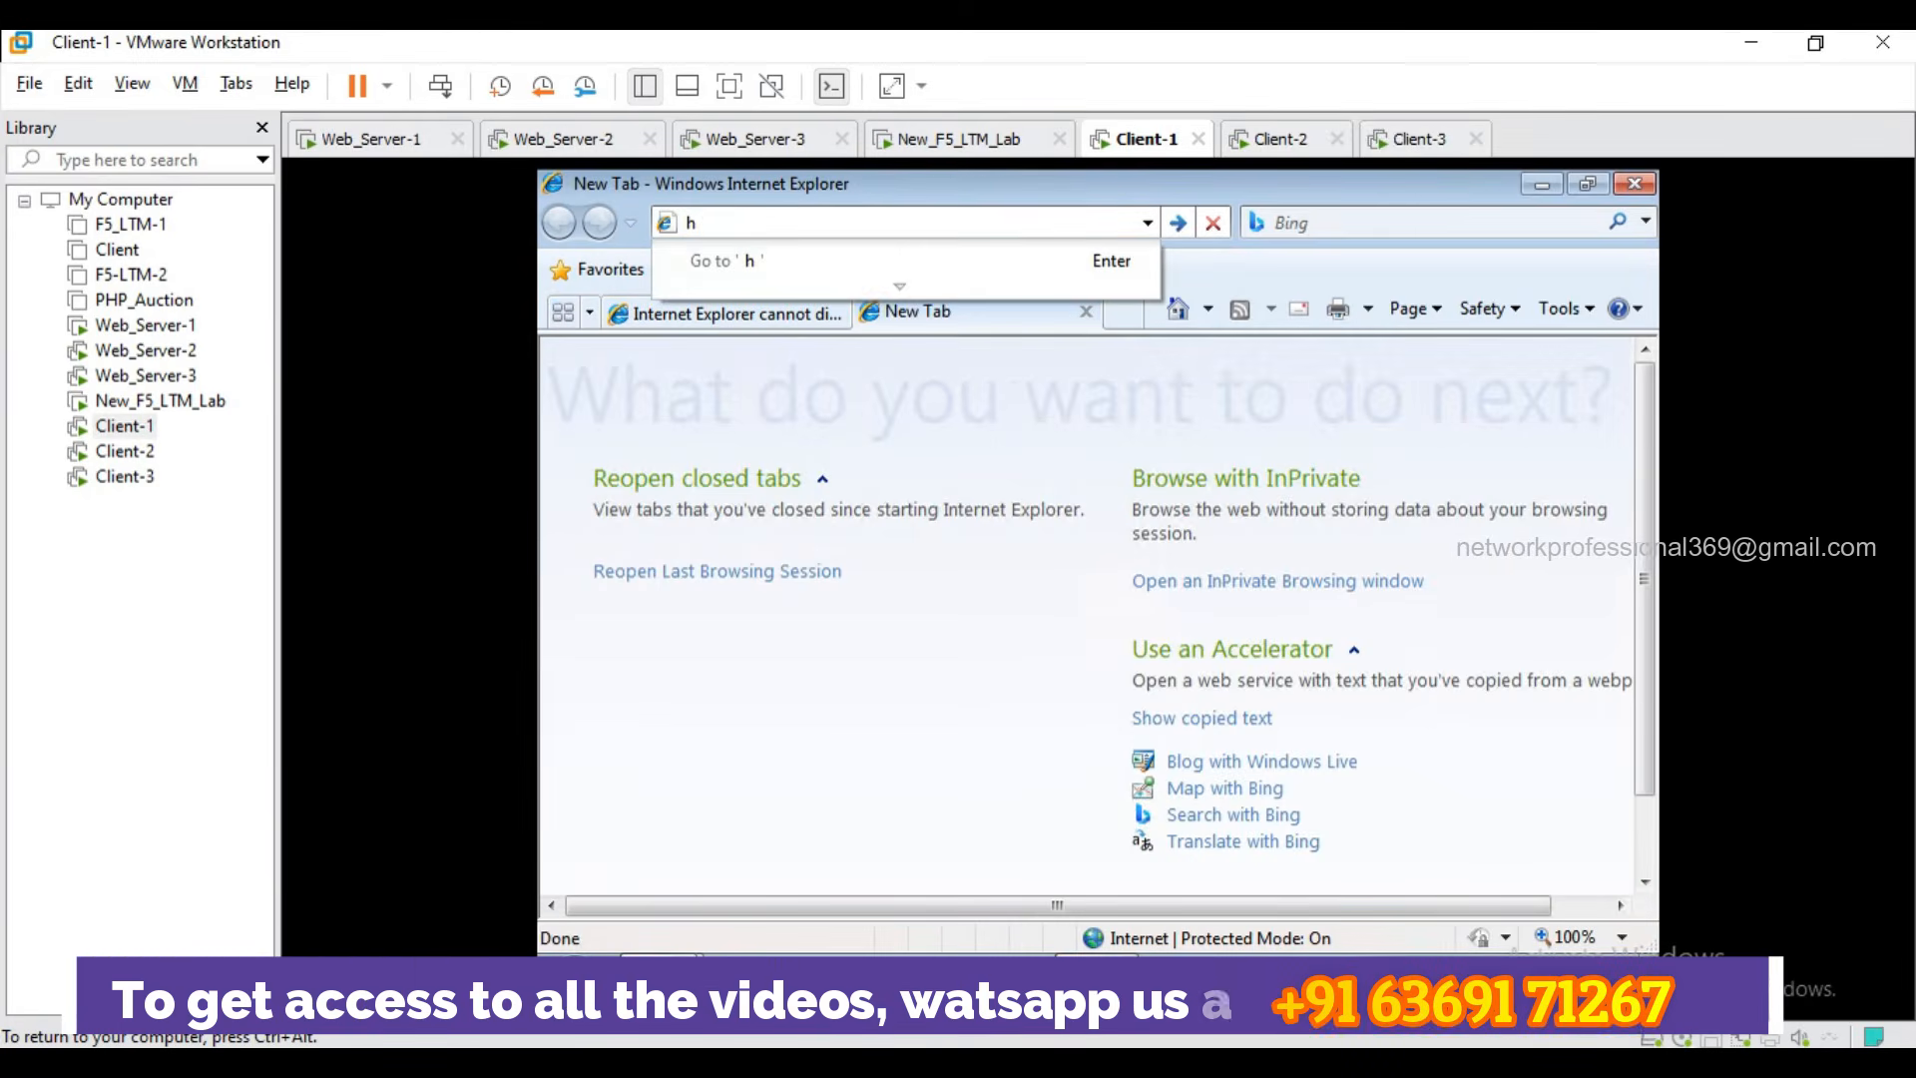
text(ttps:)
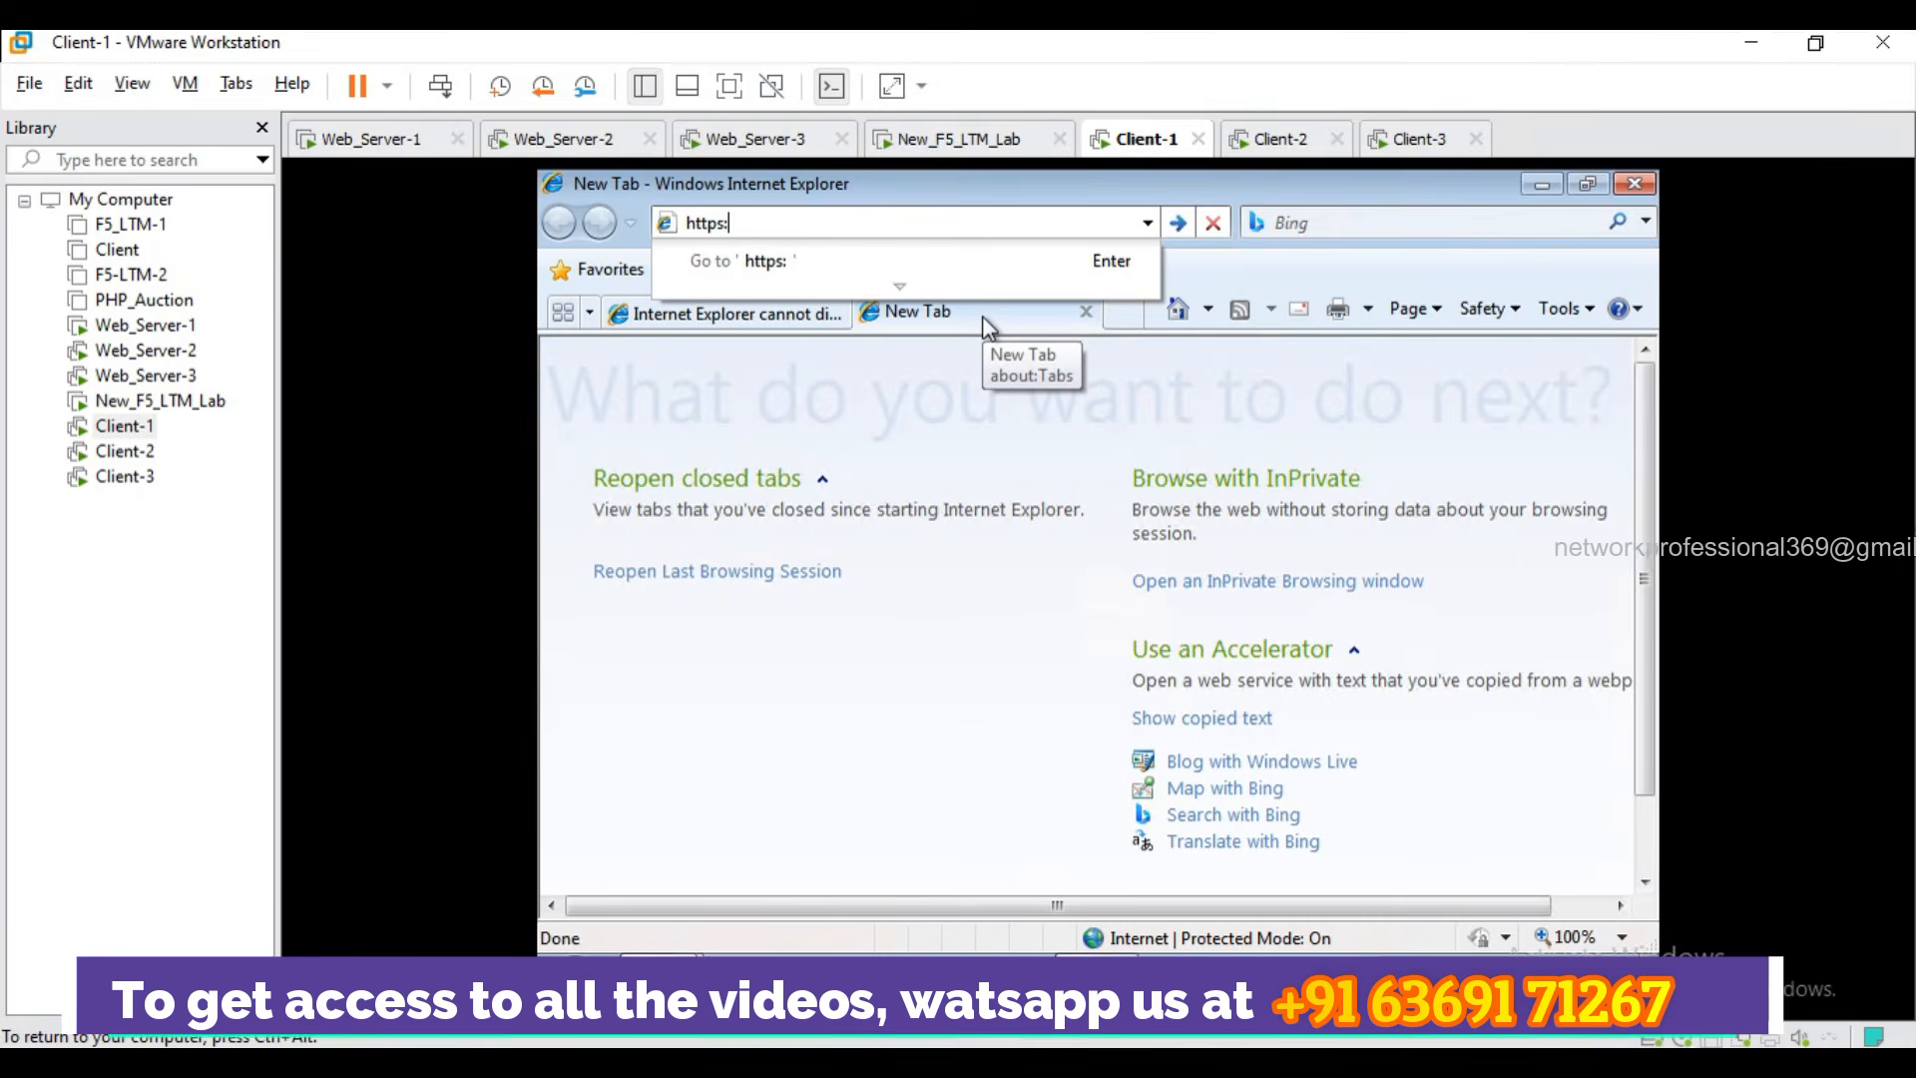
text(//17)
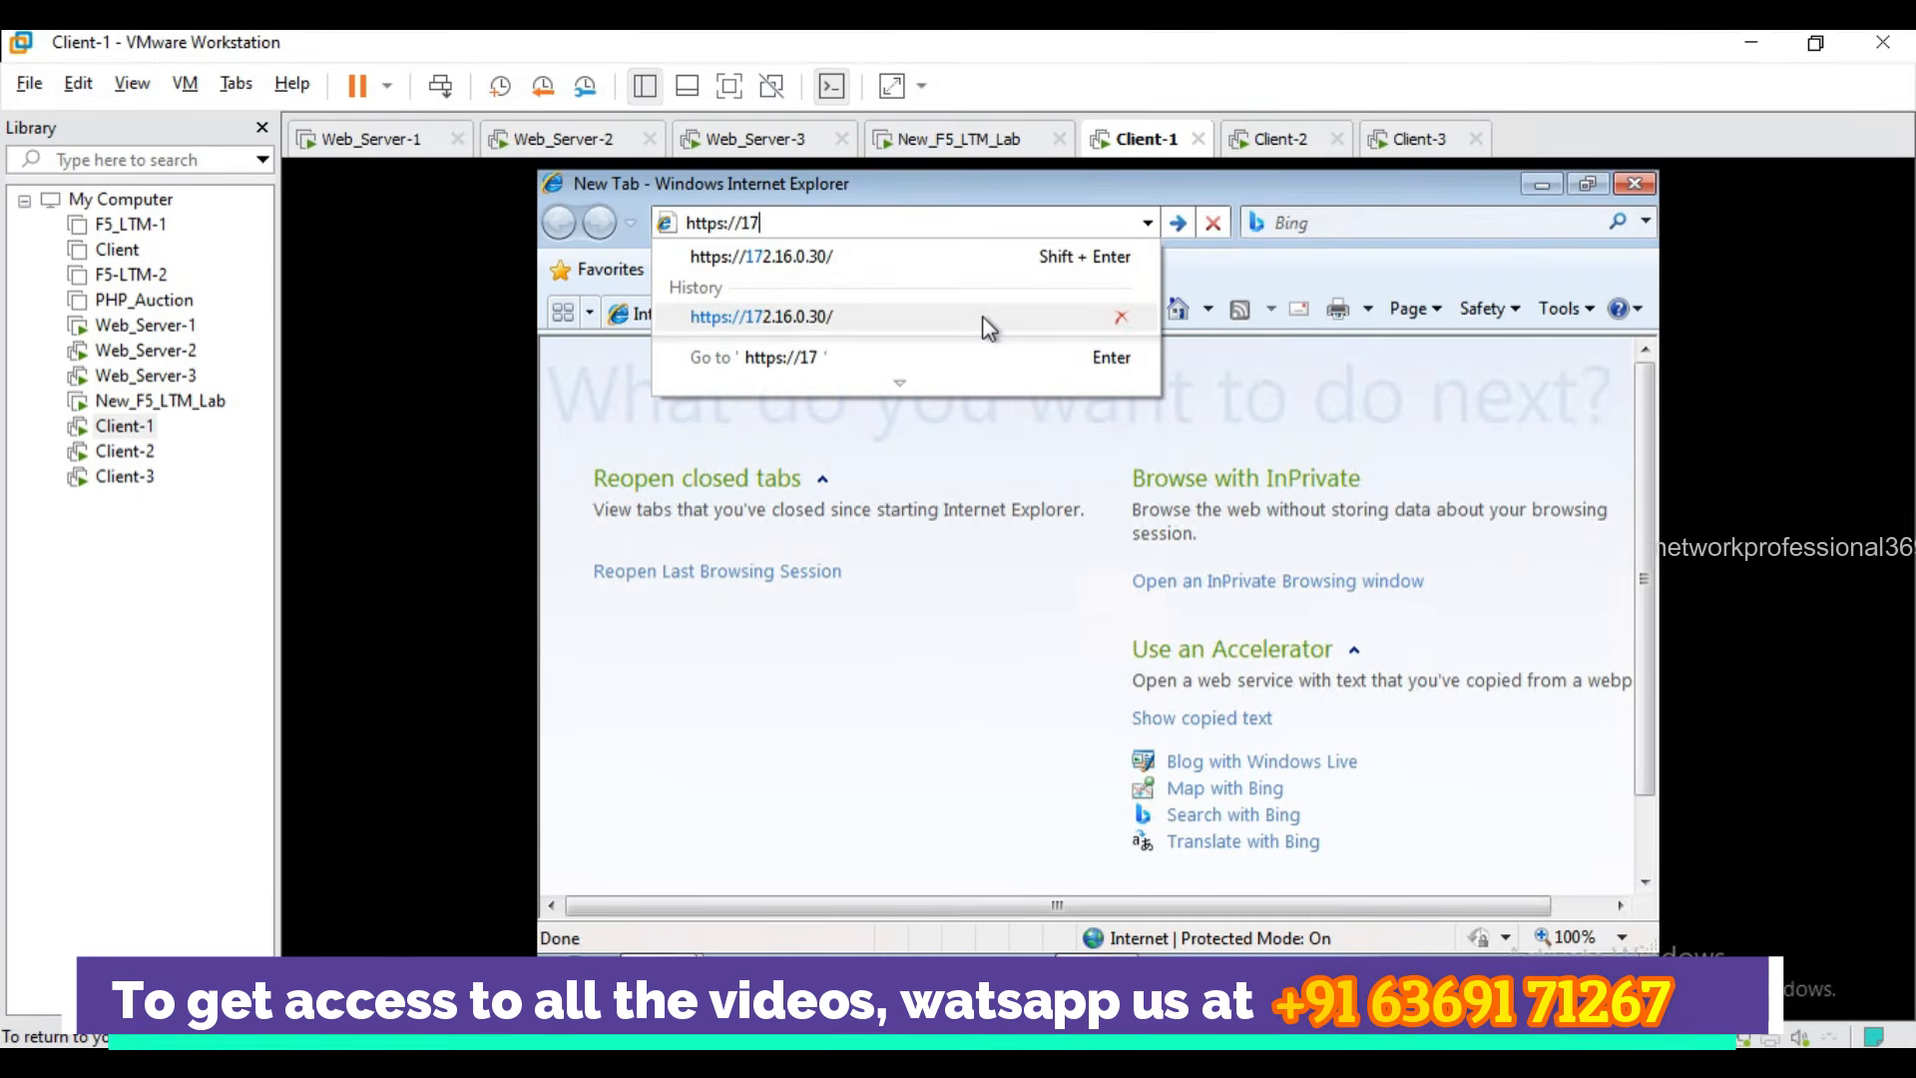
text(2)
key(Down)
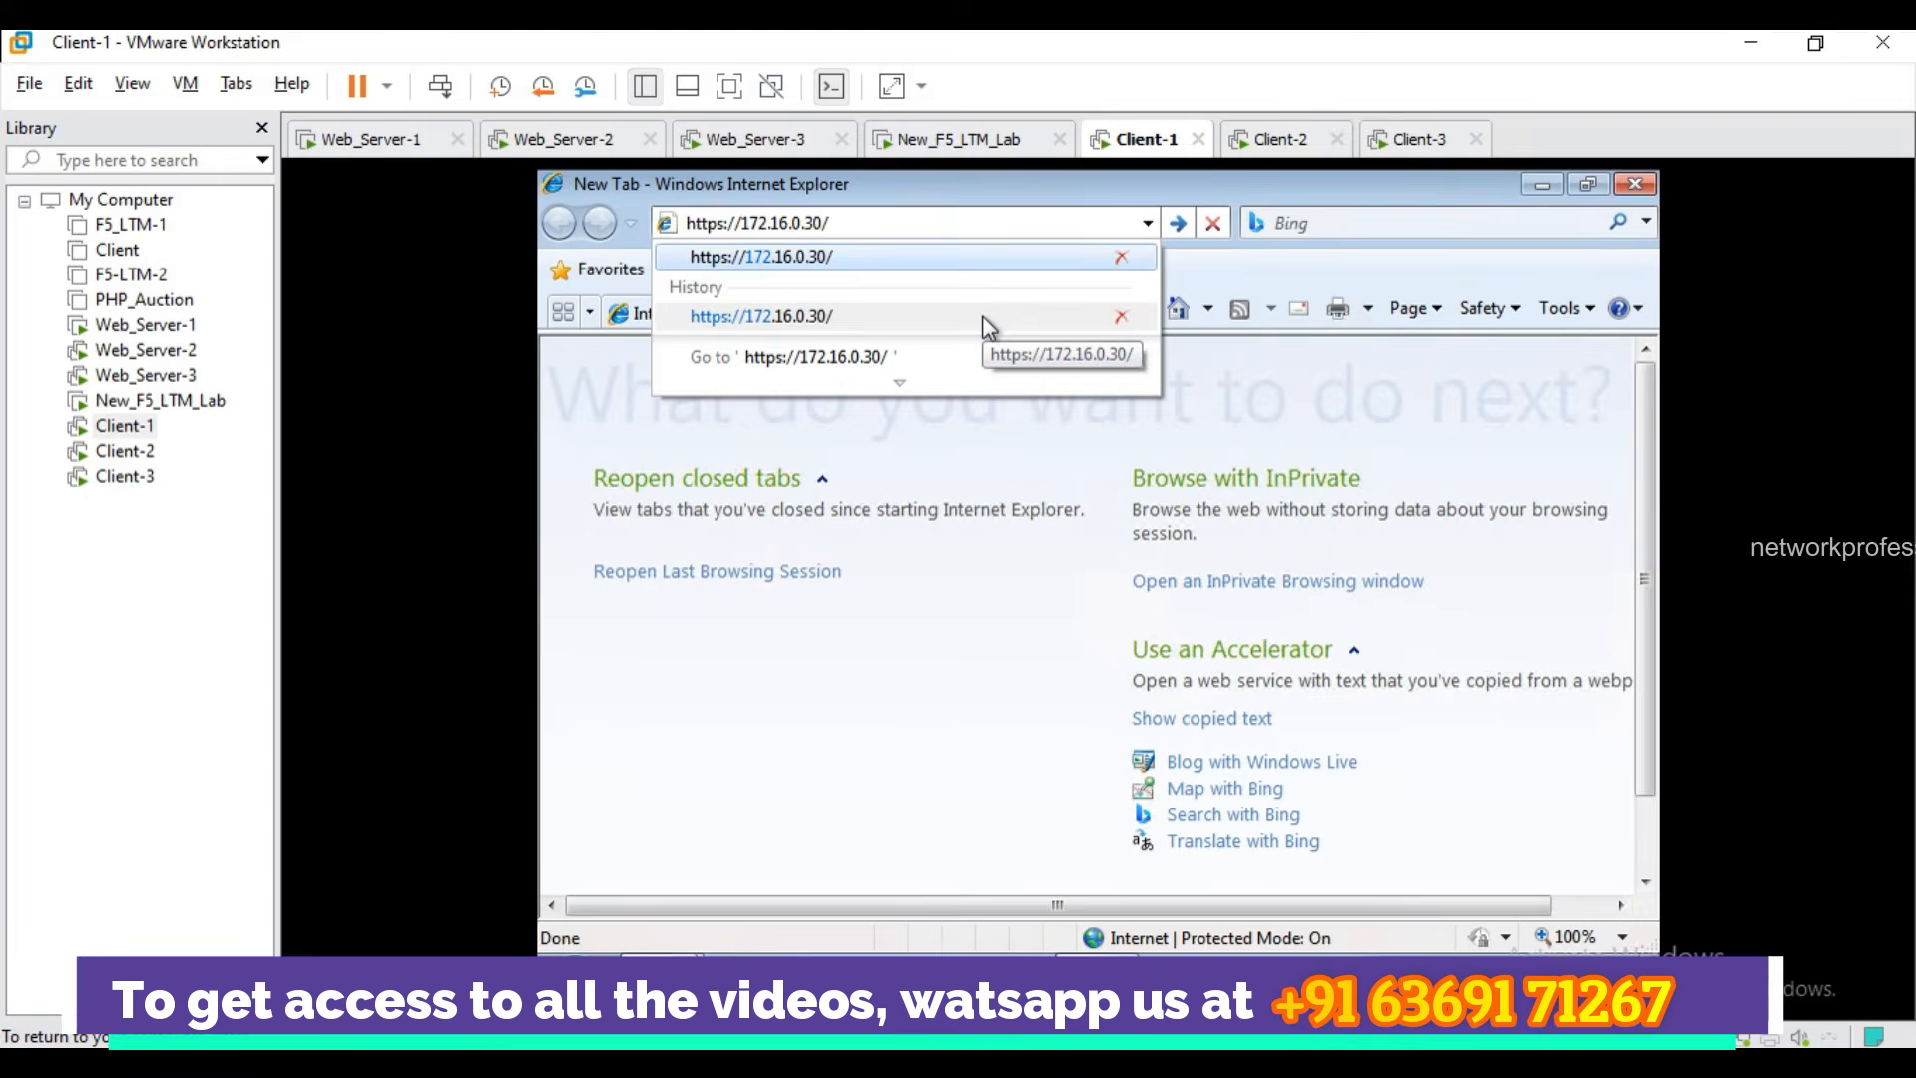
key(Return)
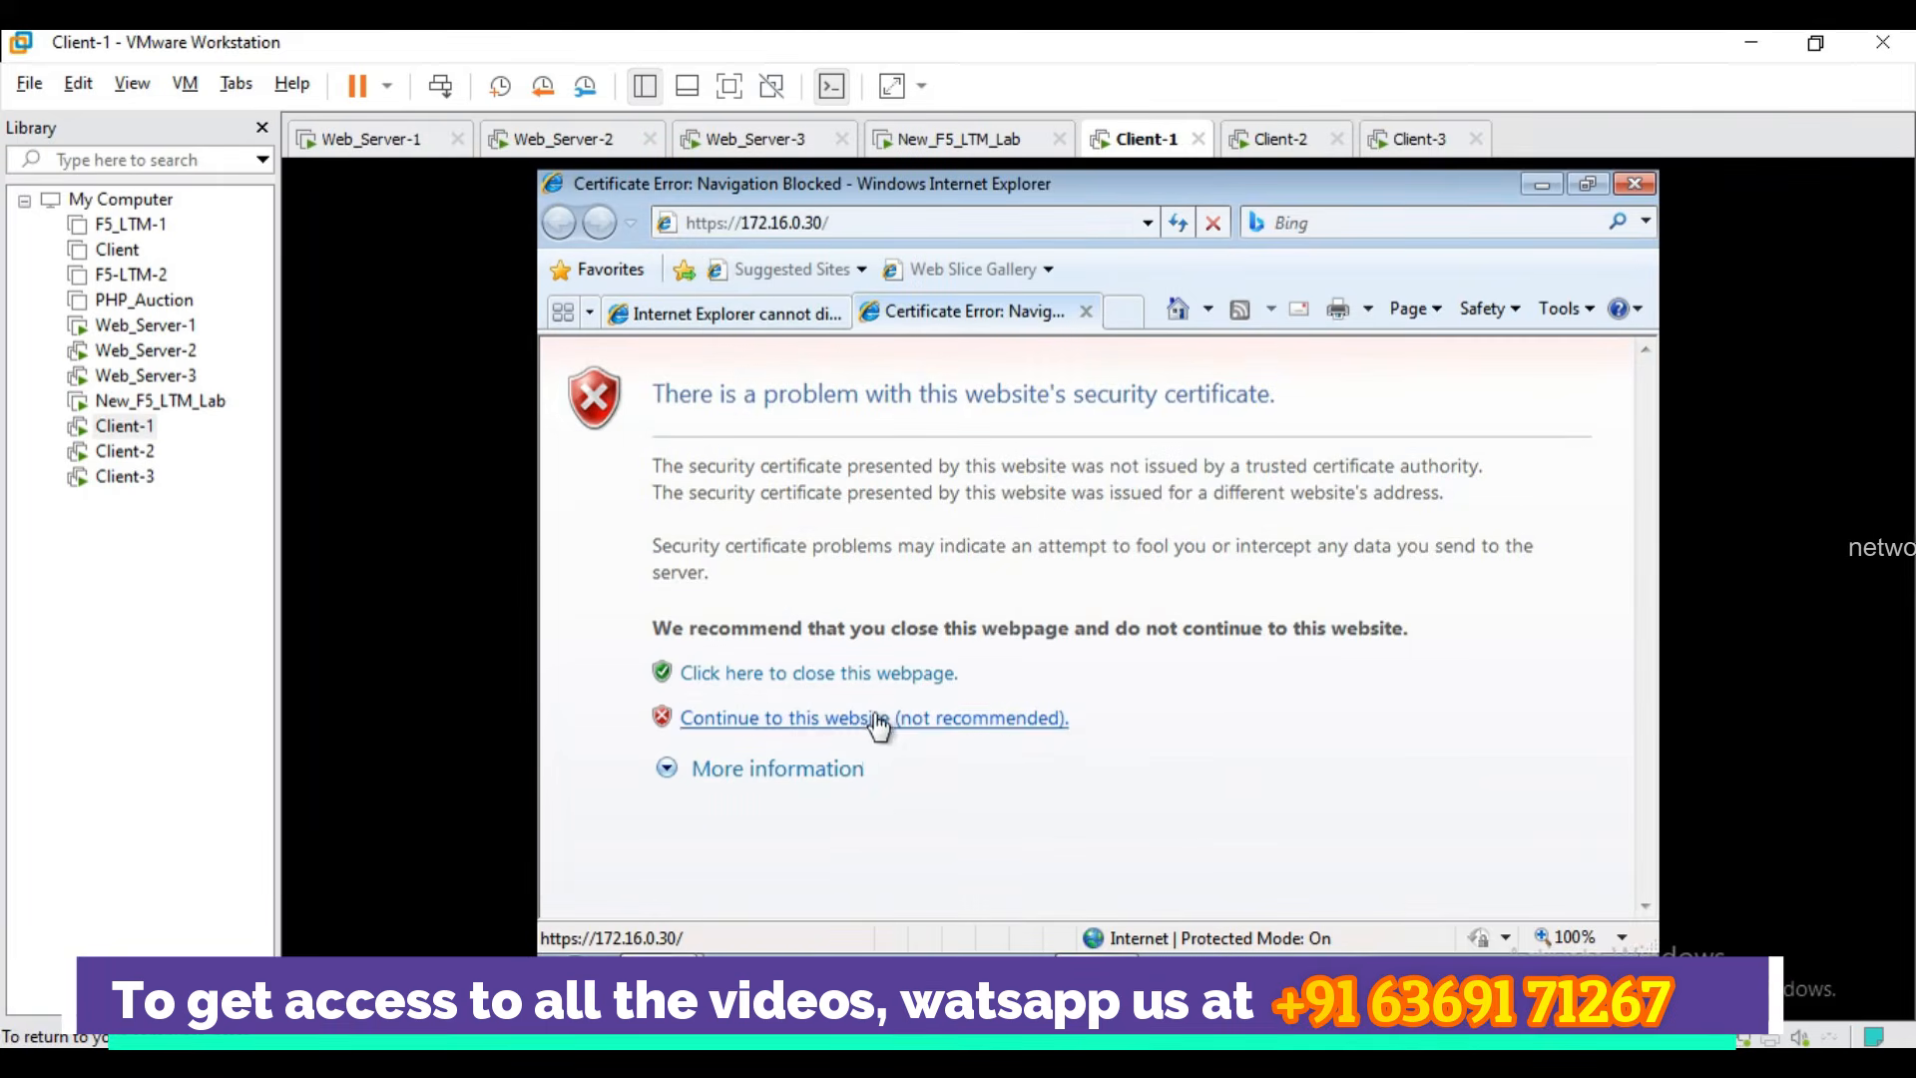
click(879, 719)
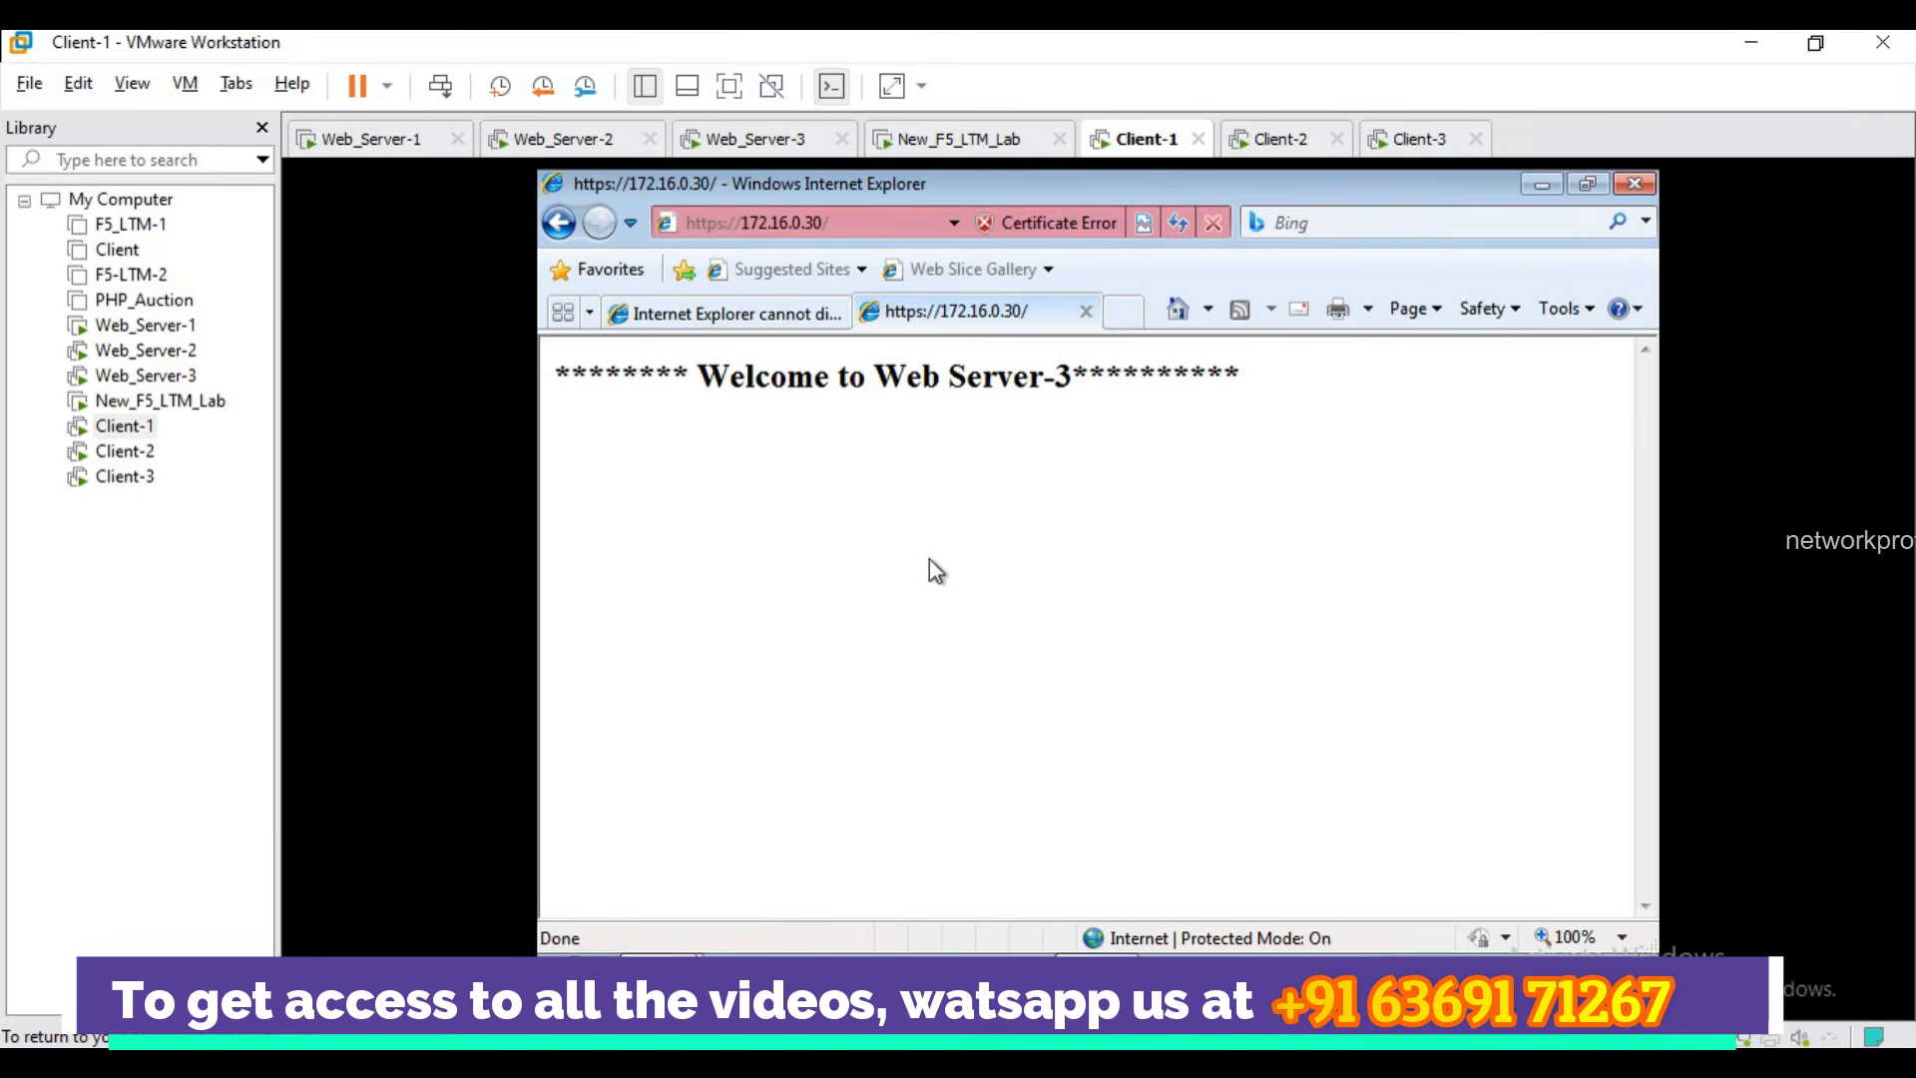
click(1125, 314)
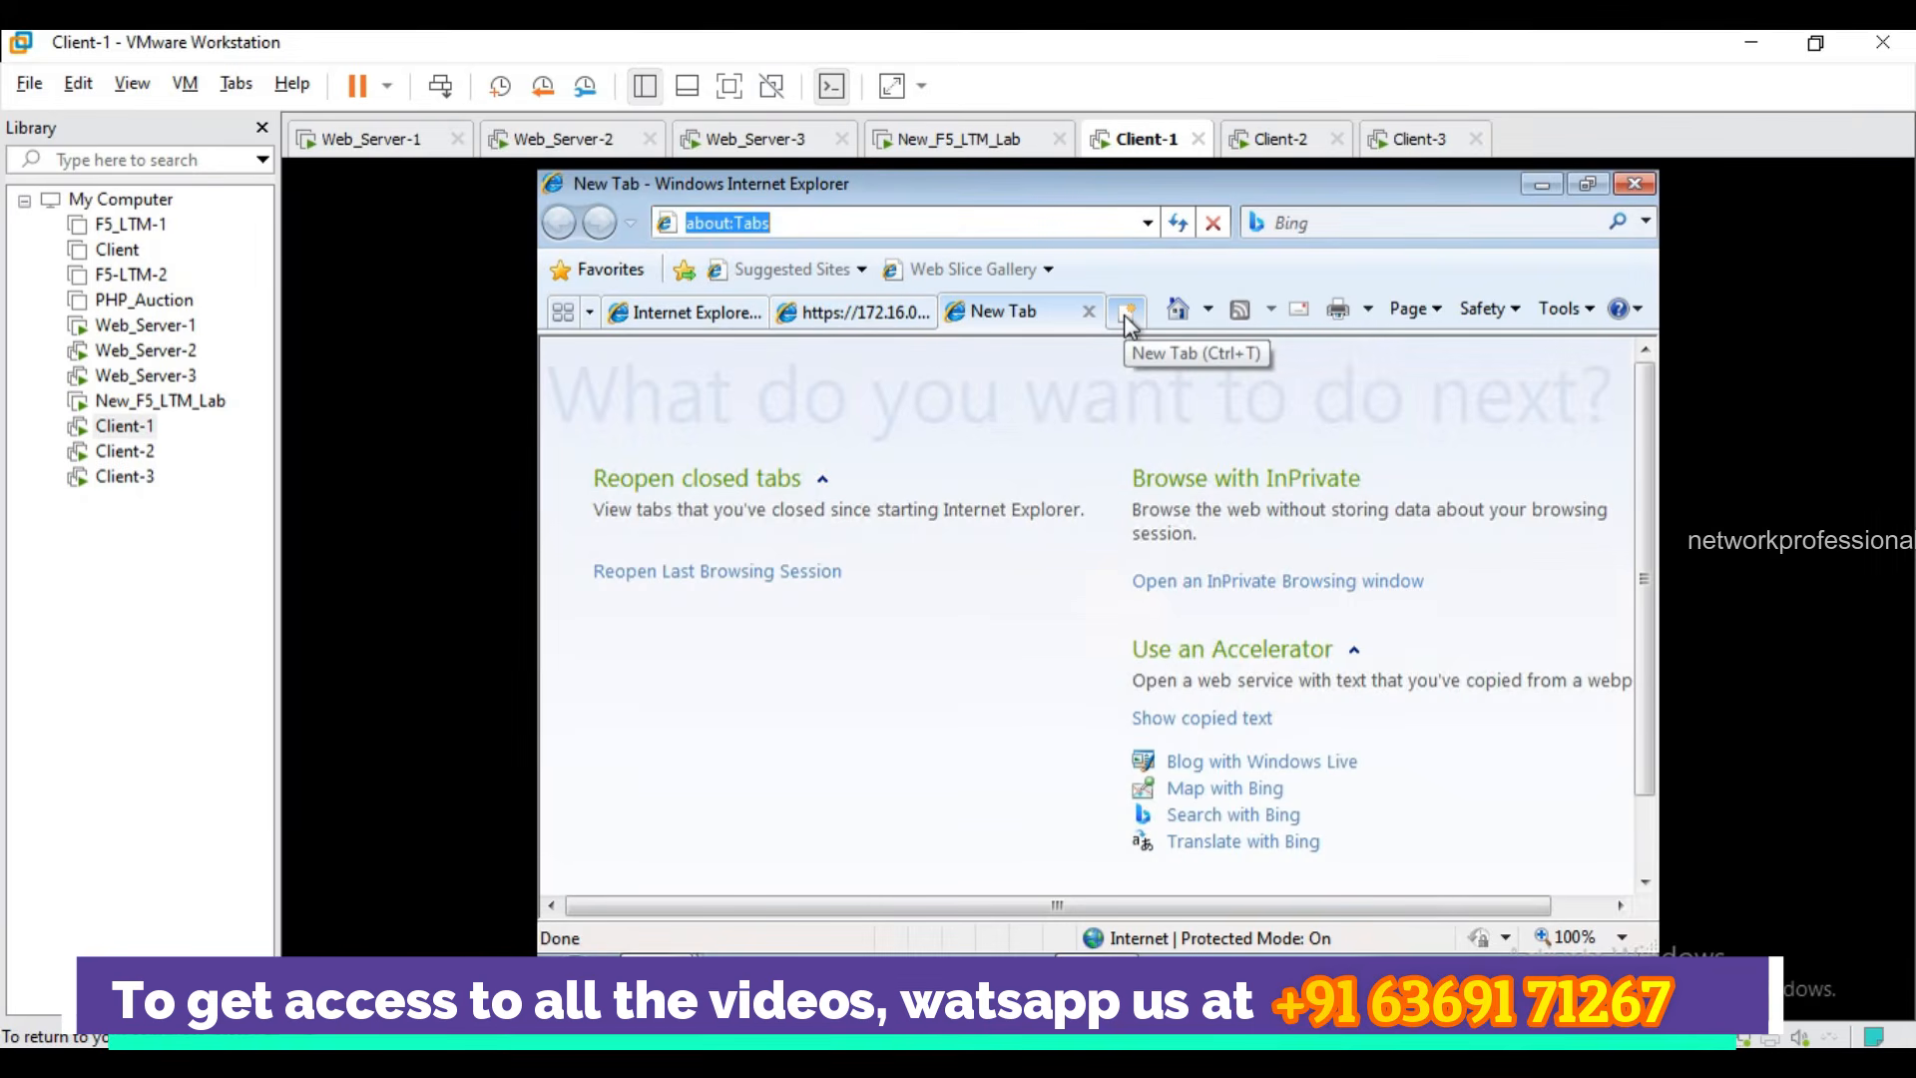
text(https)
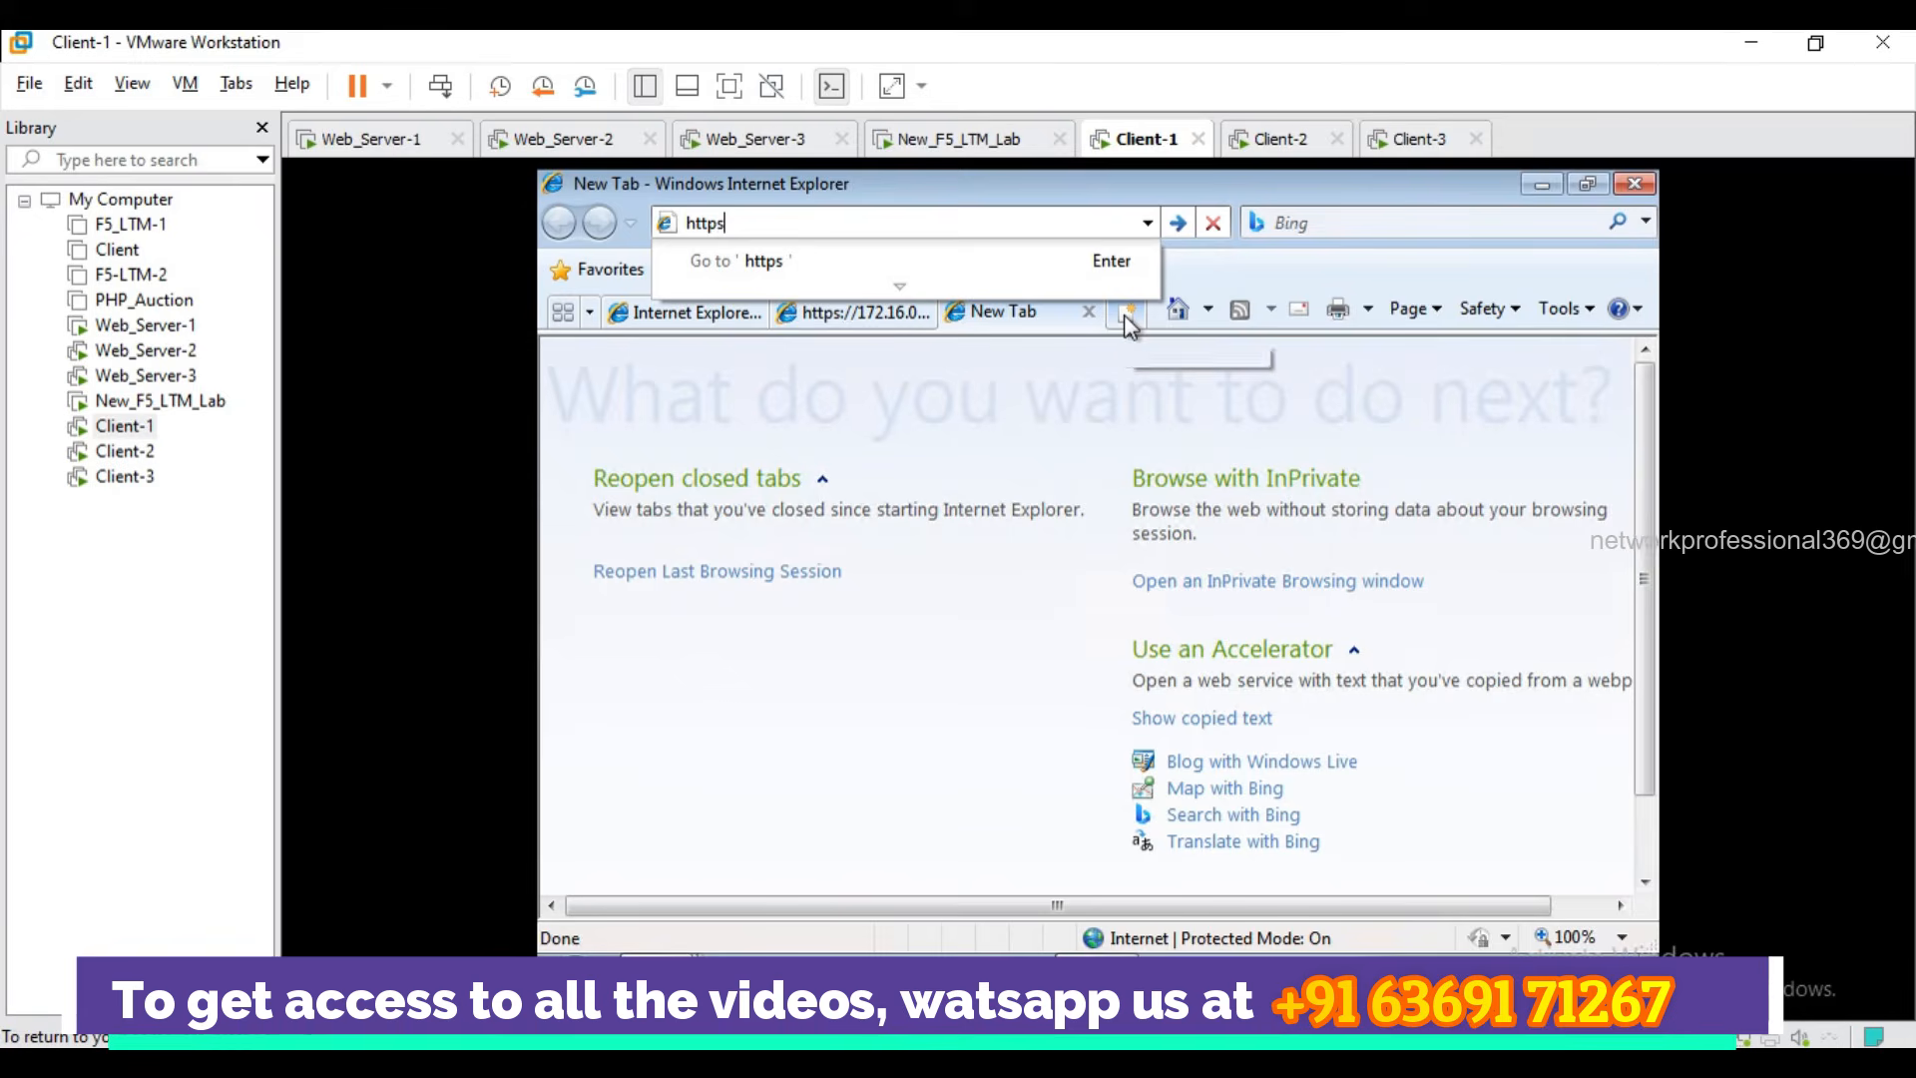
text(:)
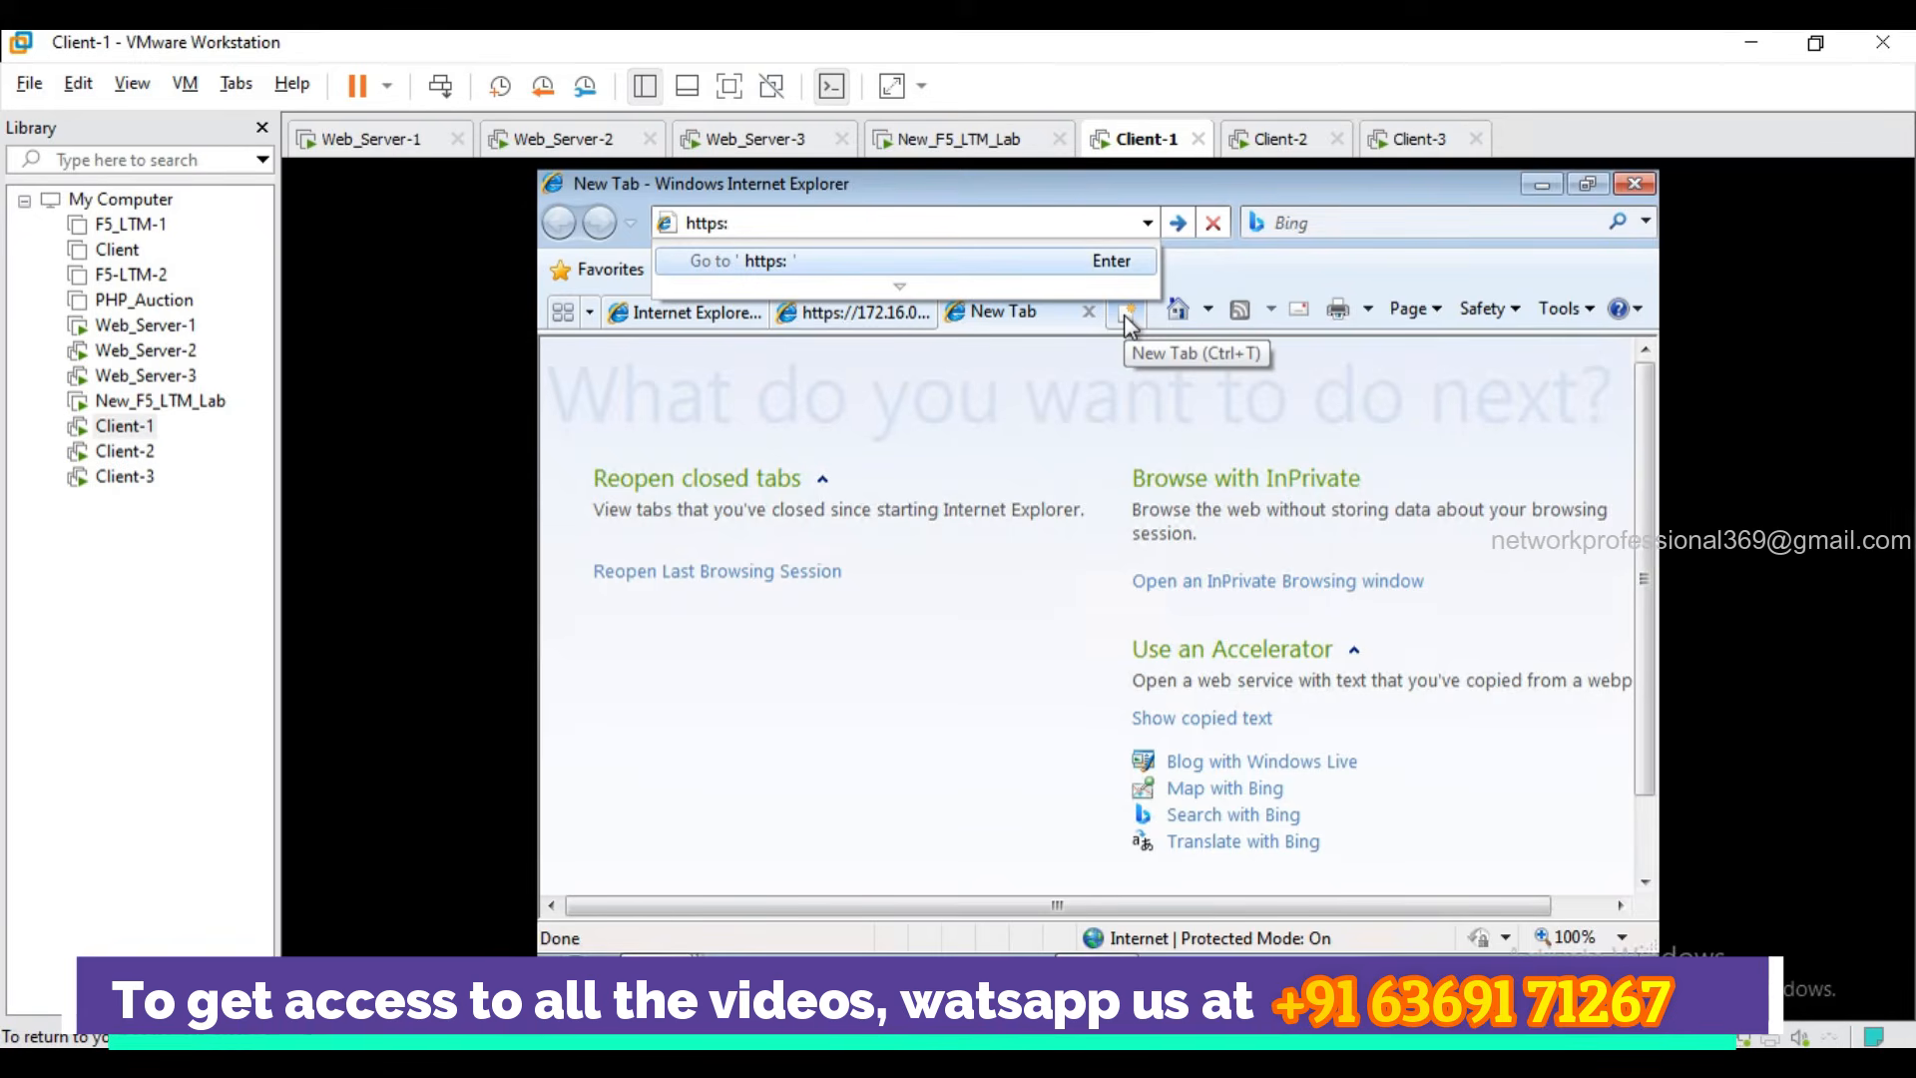
text(//17)
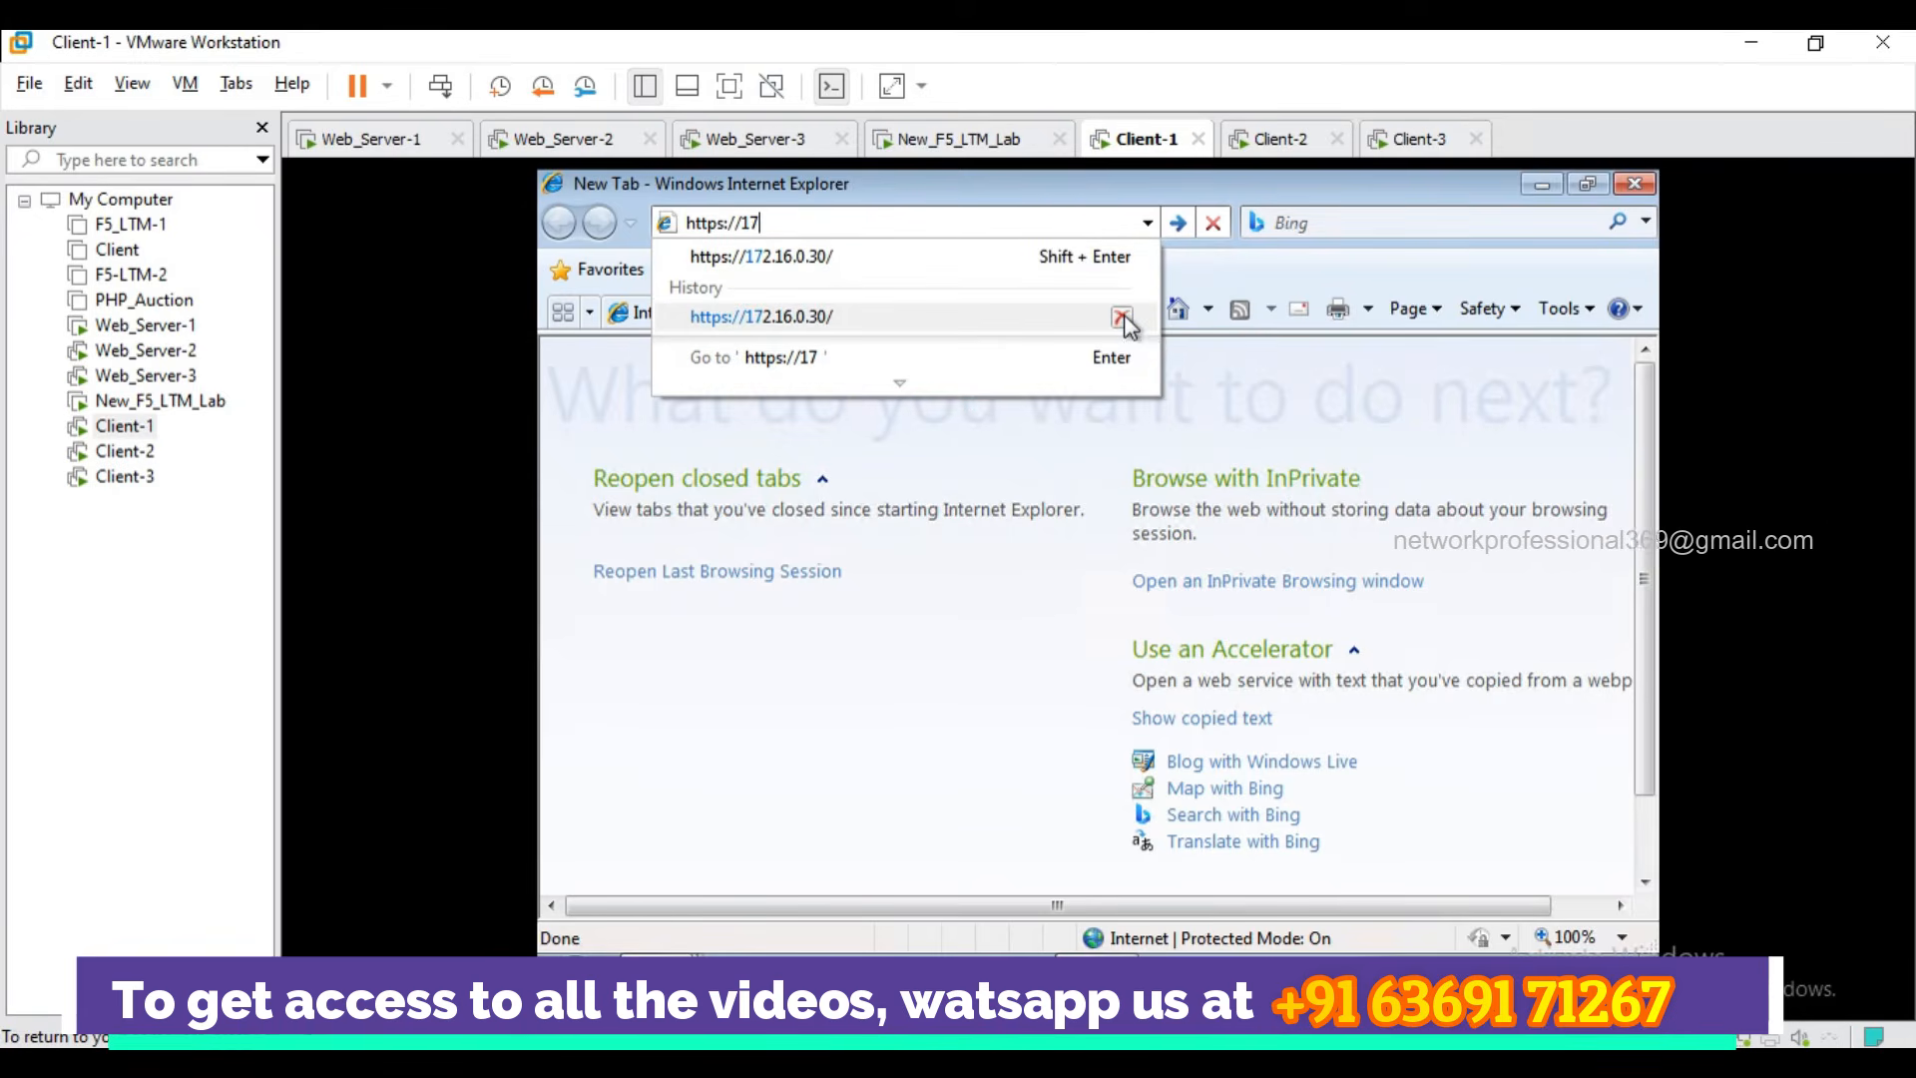
key(Down)
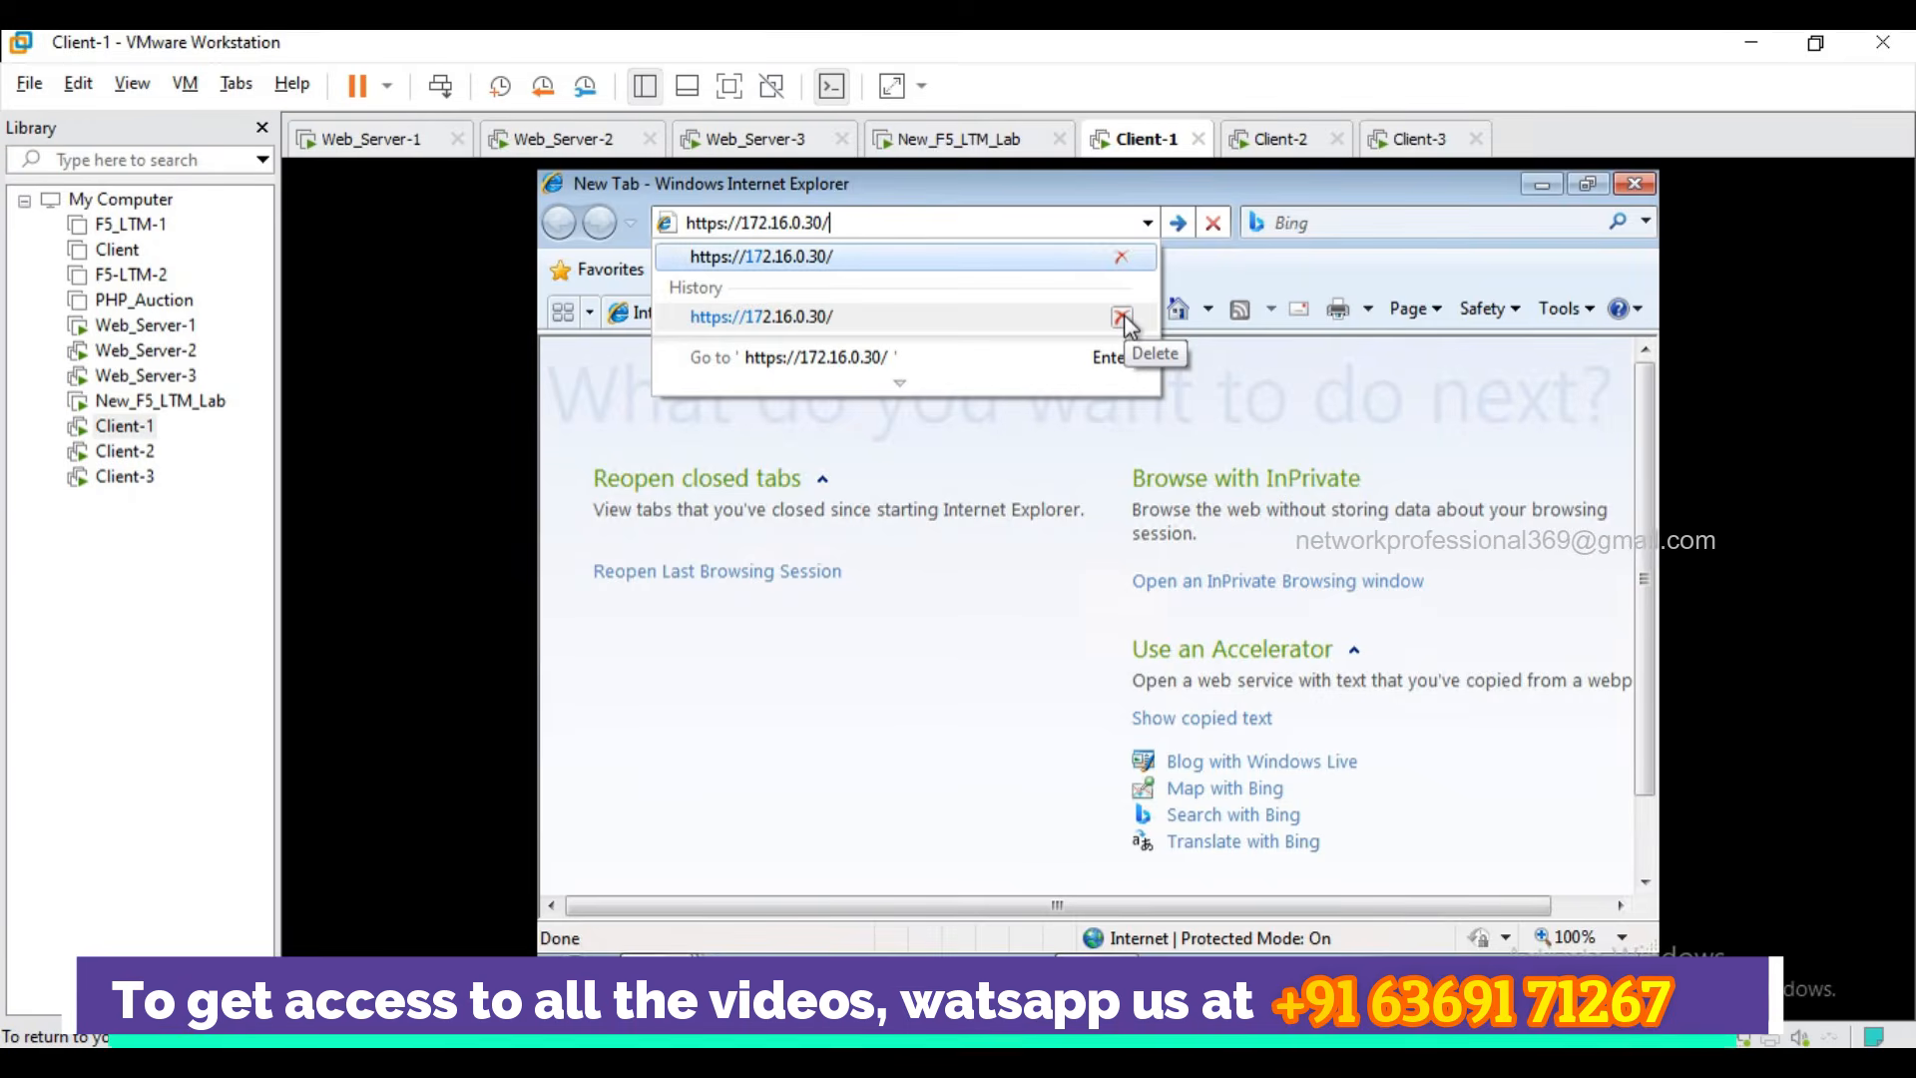
key(Return)
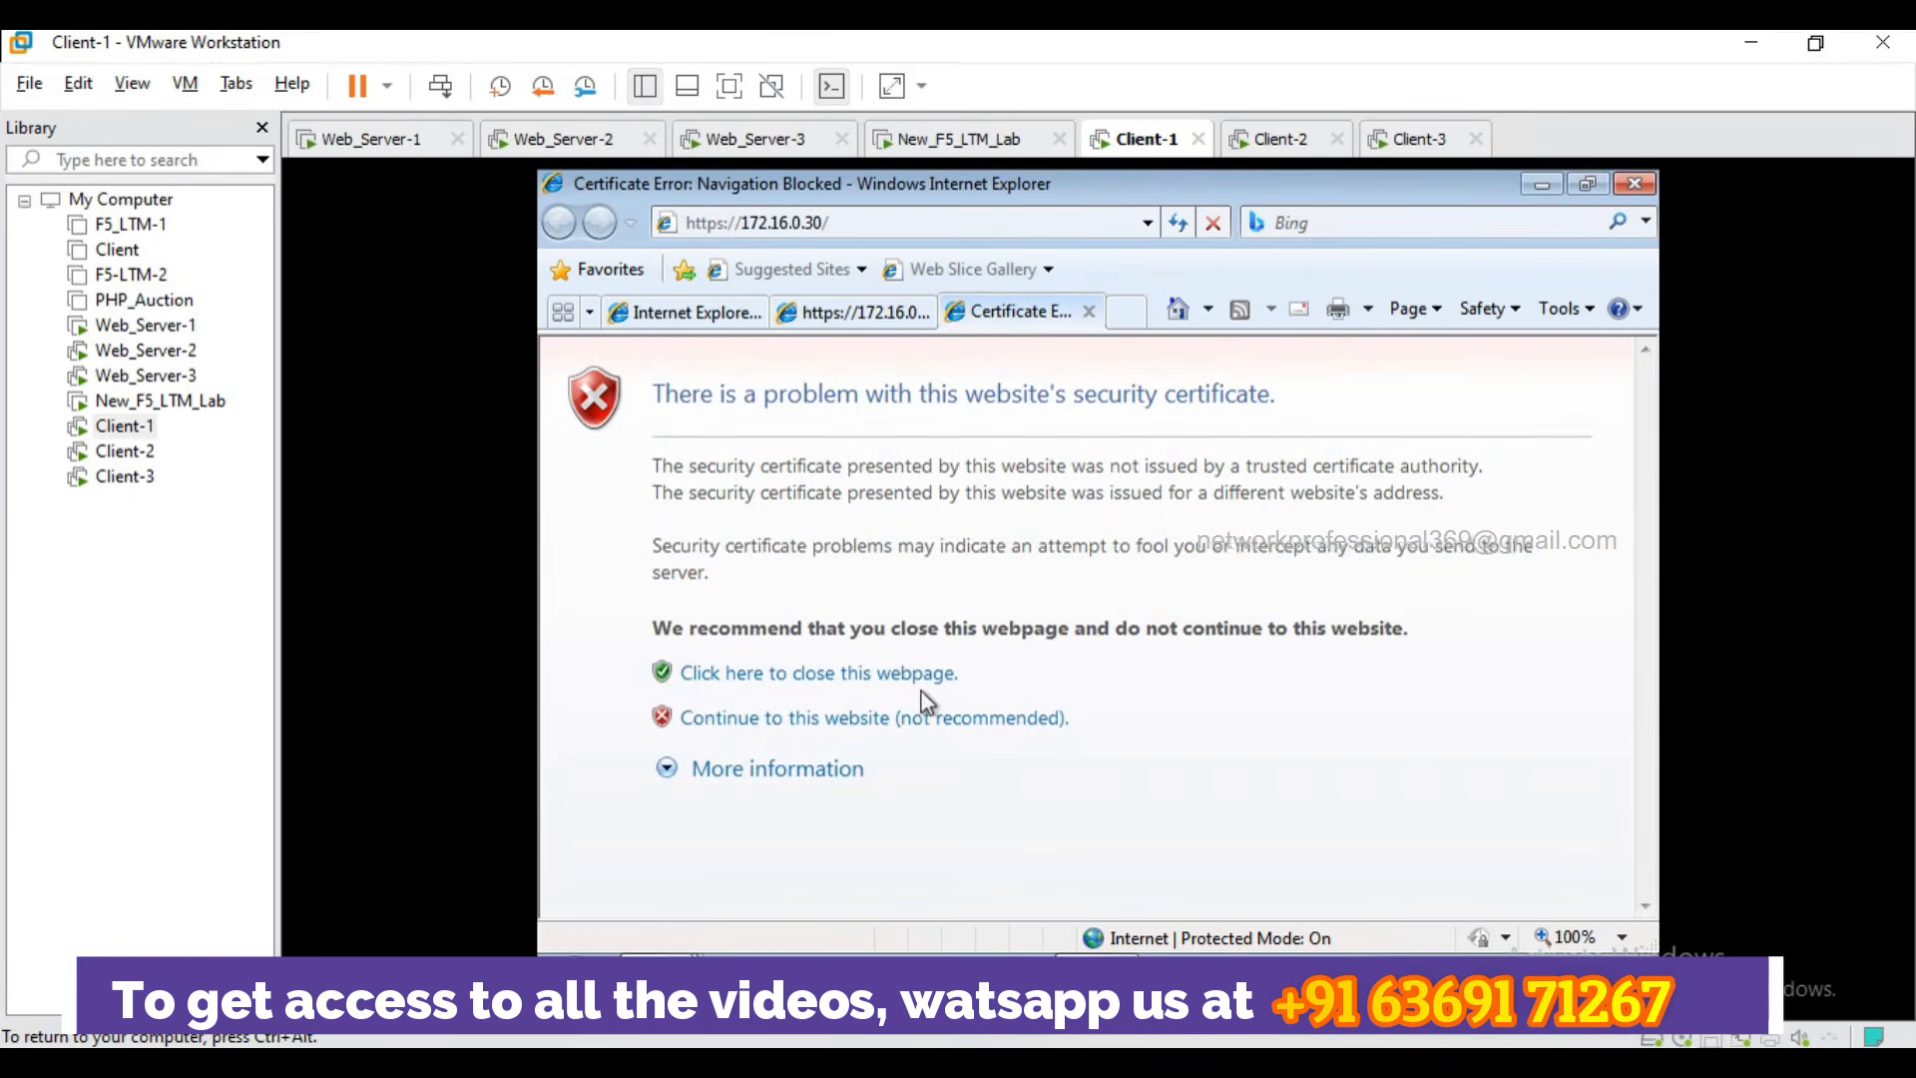
click(931, 723)
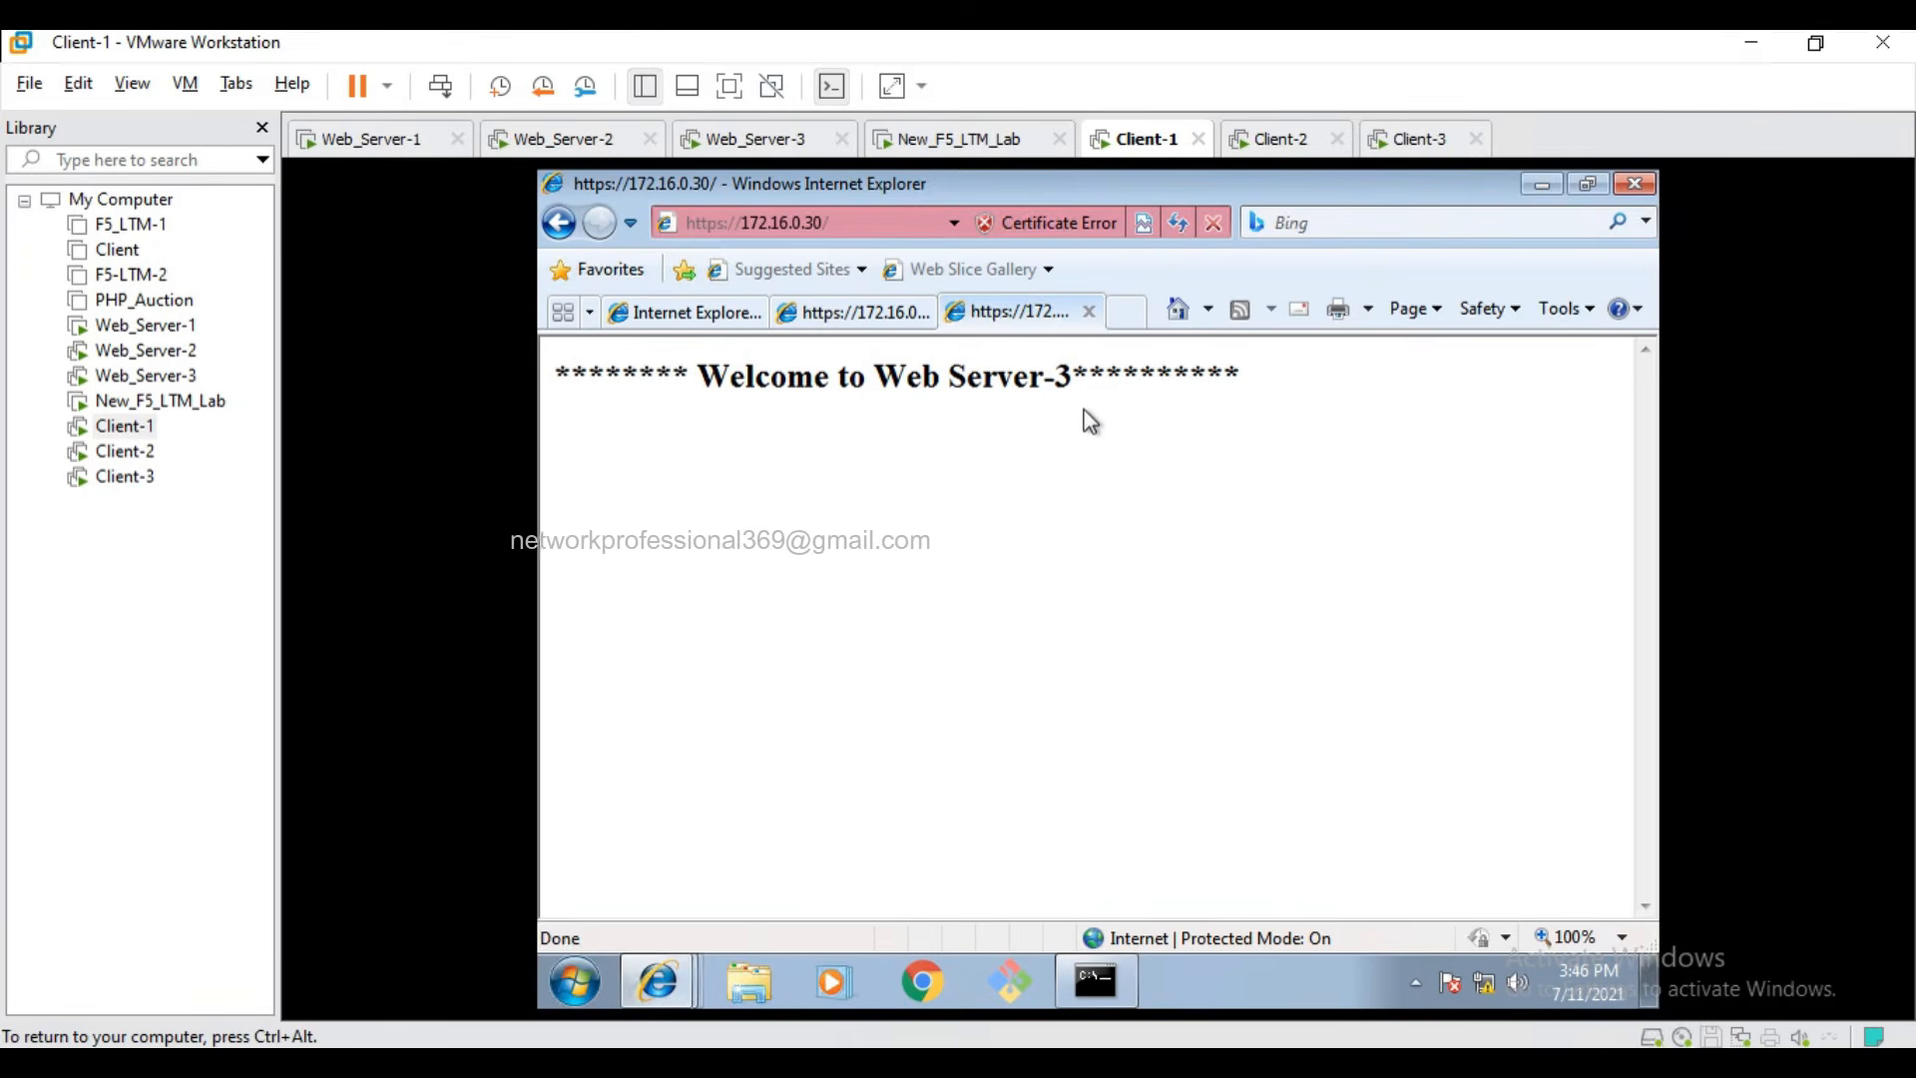
Switch to GNS3 and stop the packet captures on the Cloud1–Hub1 and Cloud2–Hub2 links.
mouse_move(1095, 981)
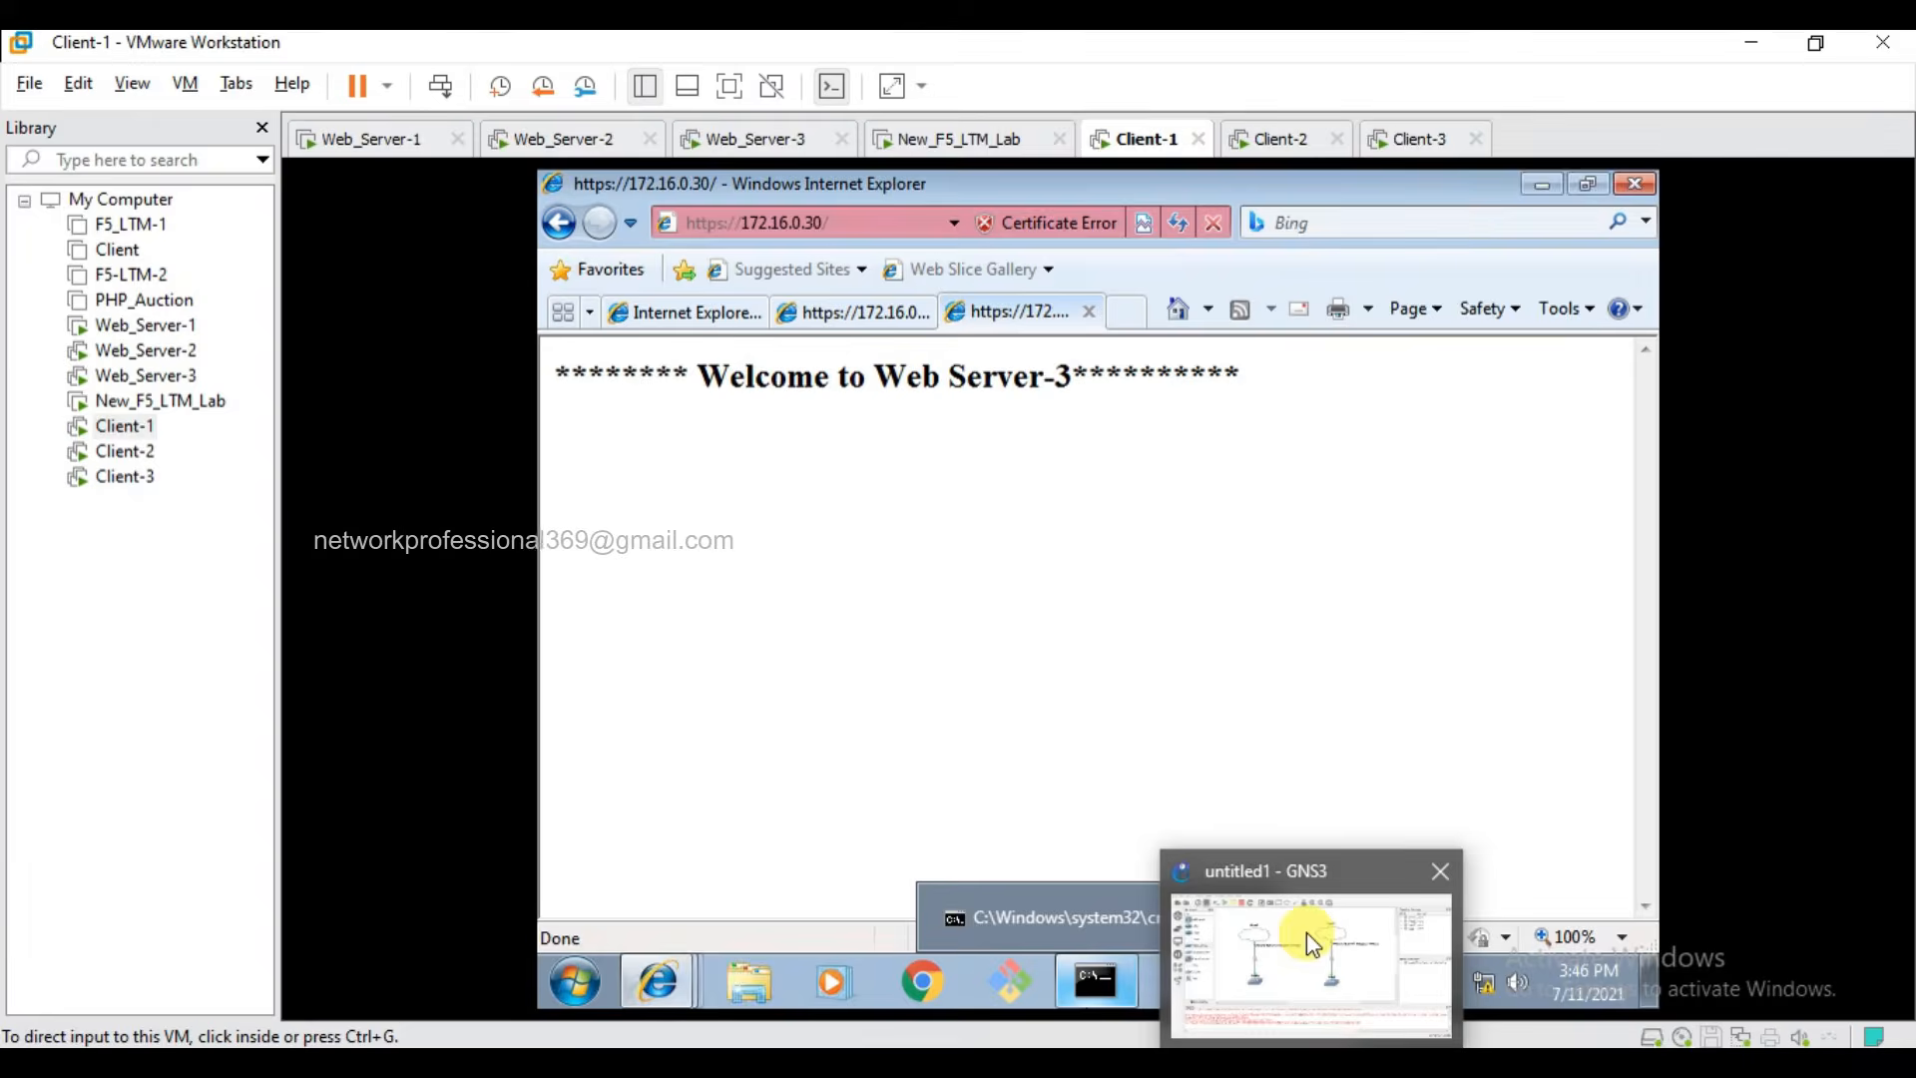
click(1308, 932)
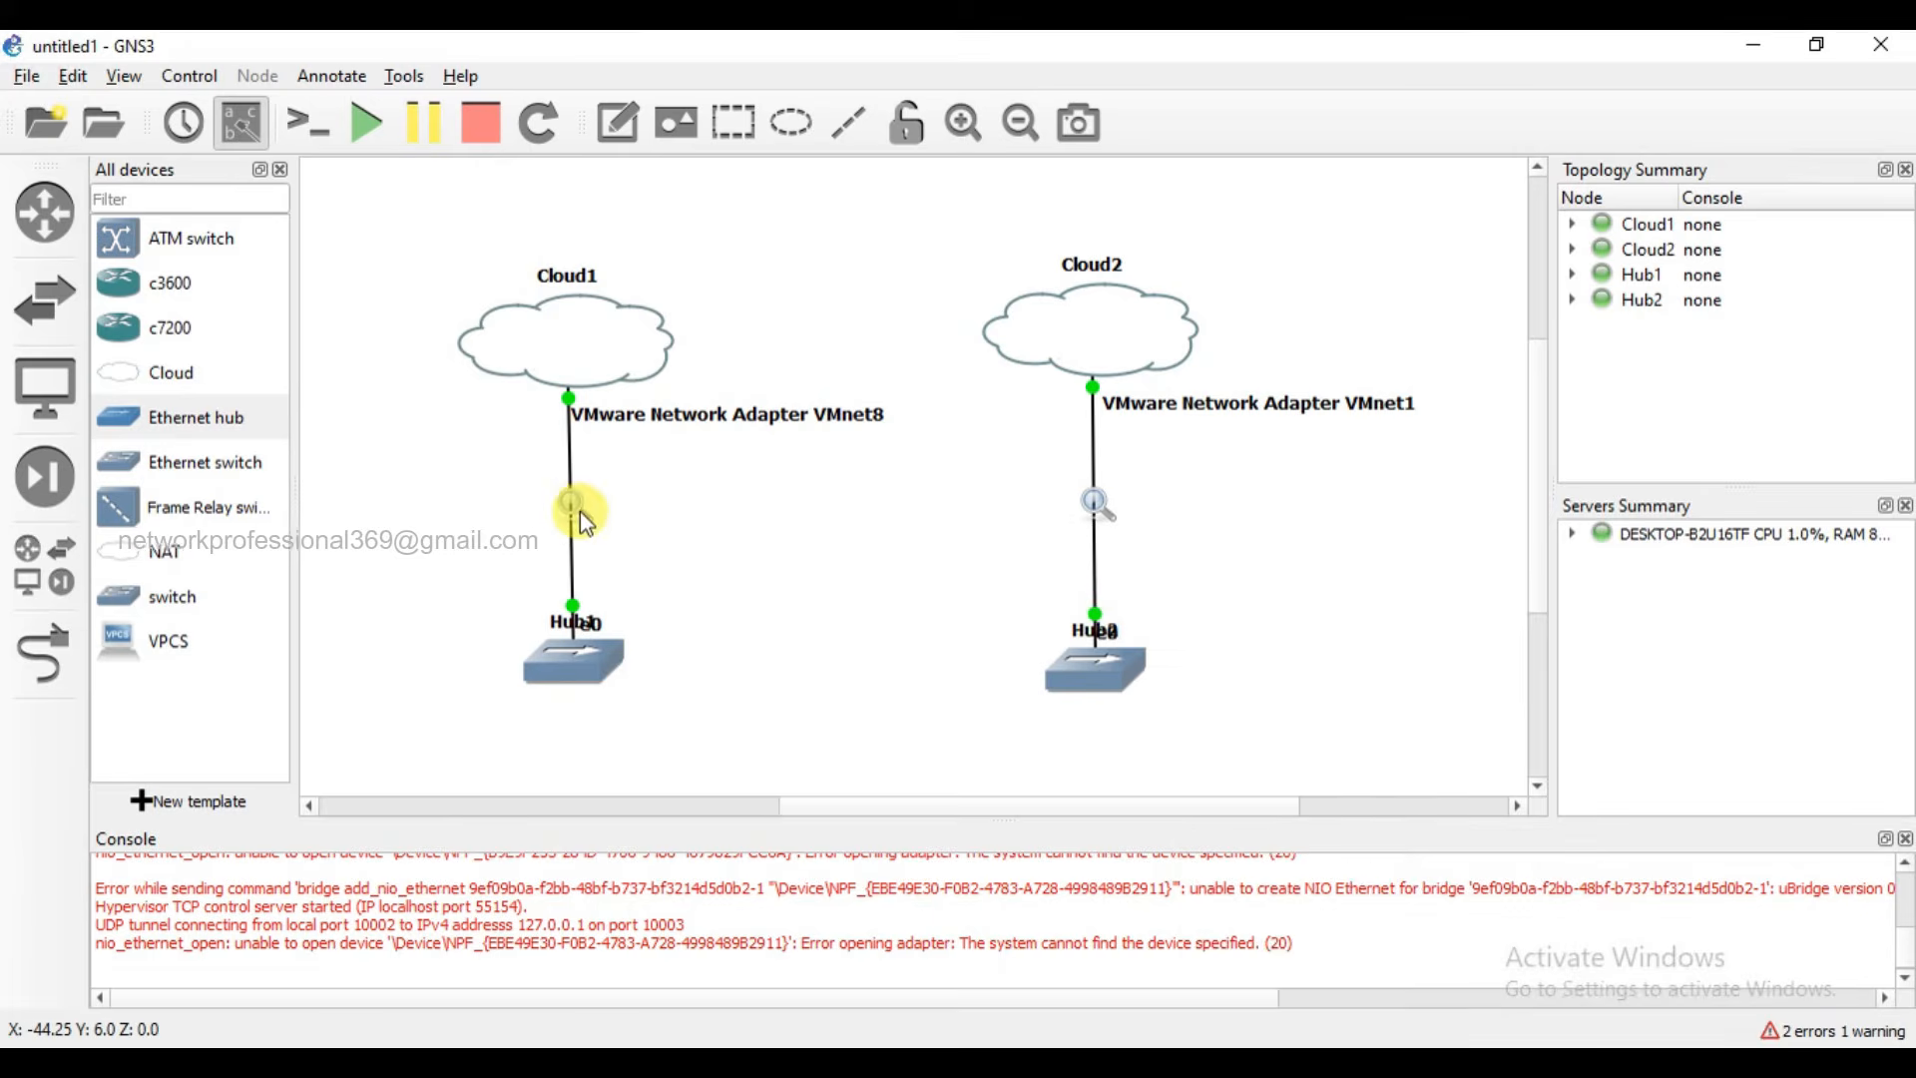
right_click(574, 504)
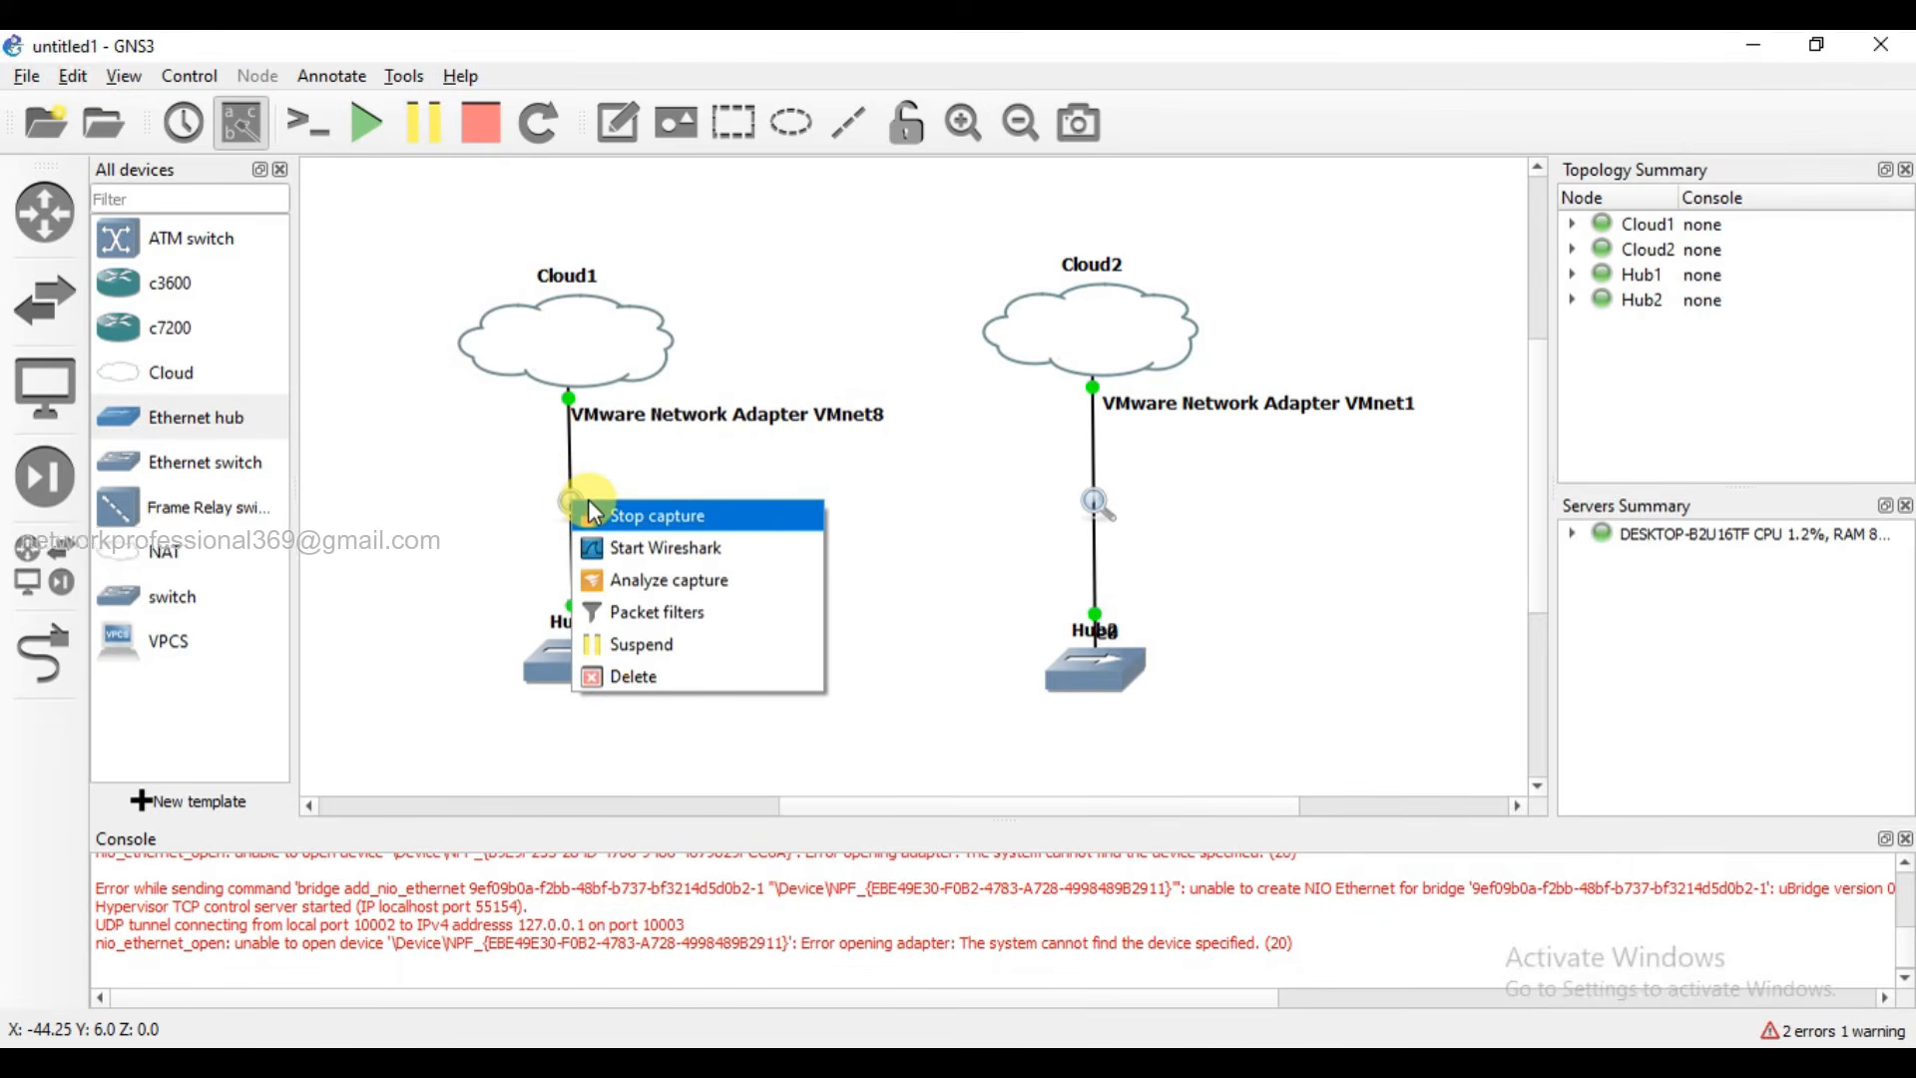
click(647, 511)
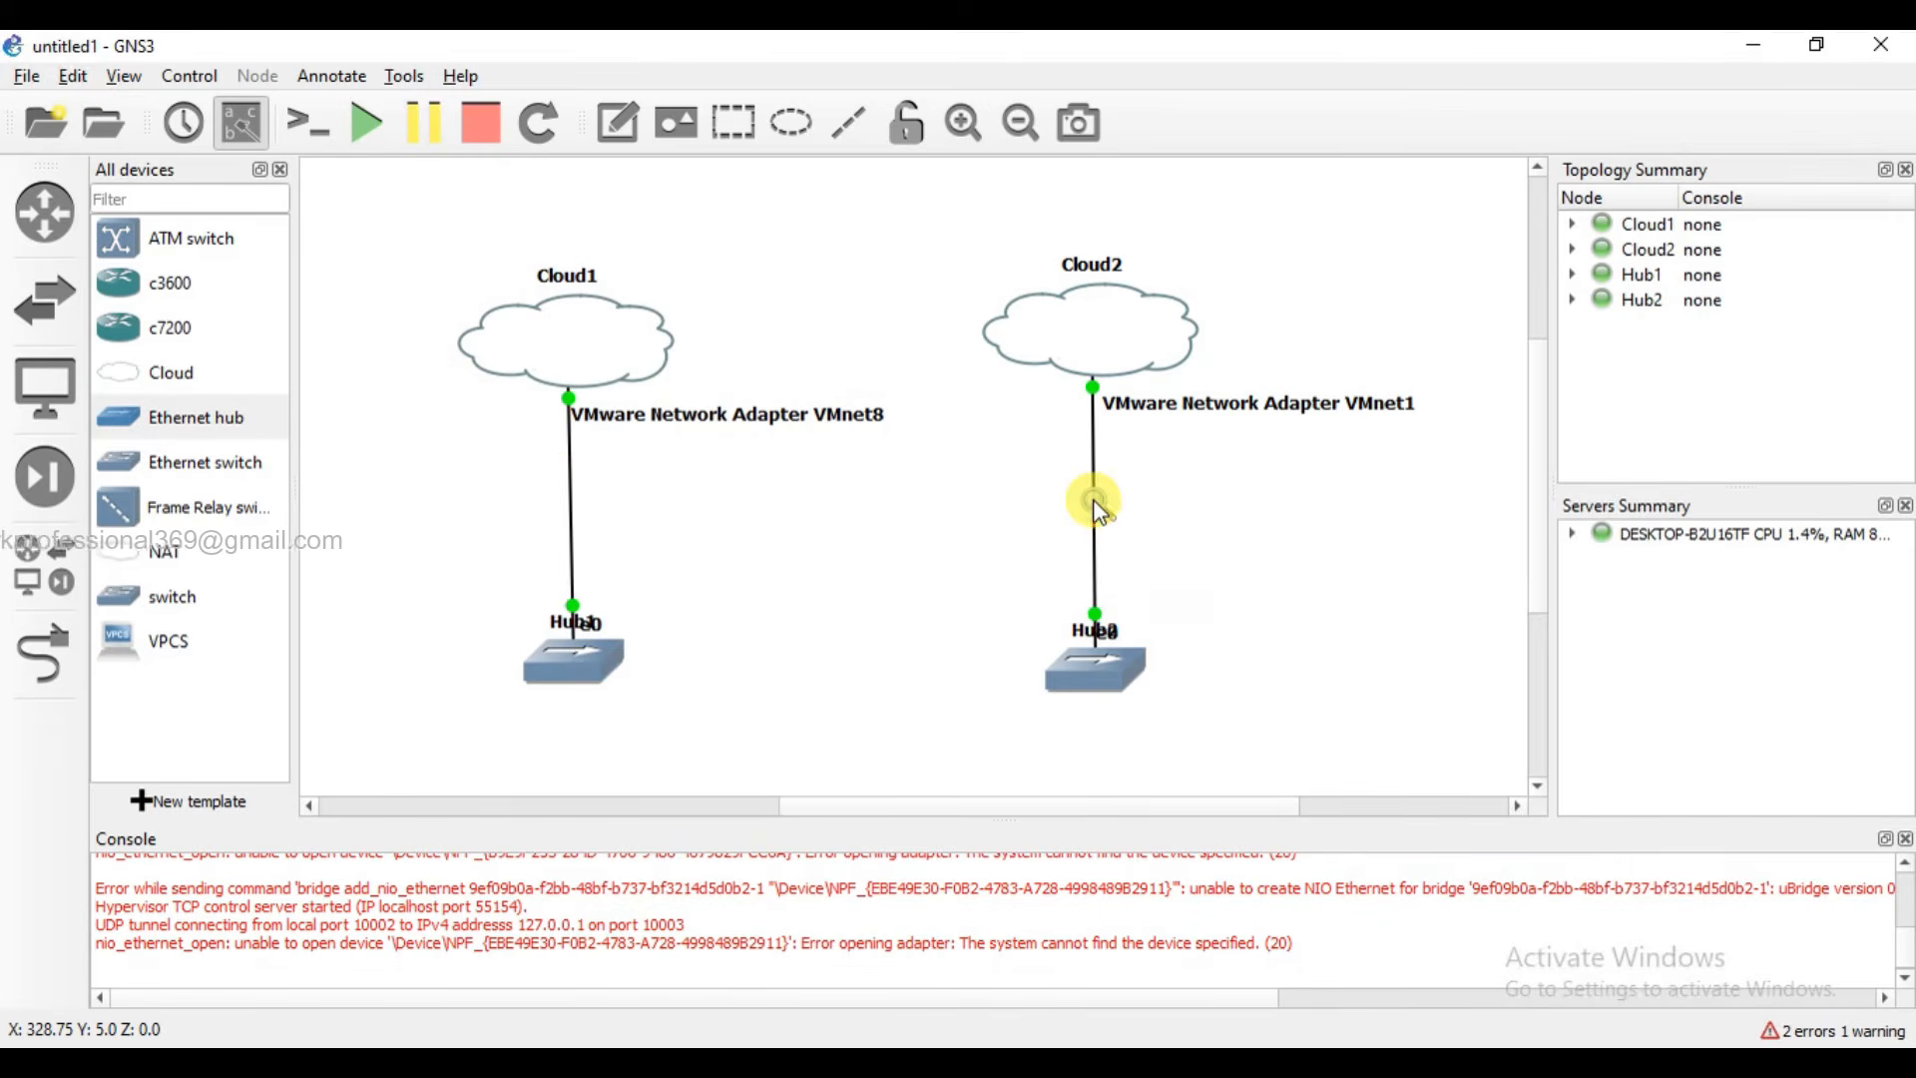
right_click(1101, 512)
click(1112, 507)
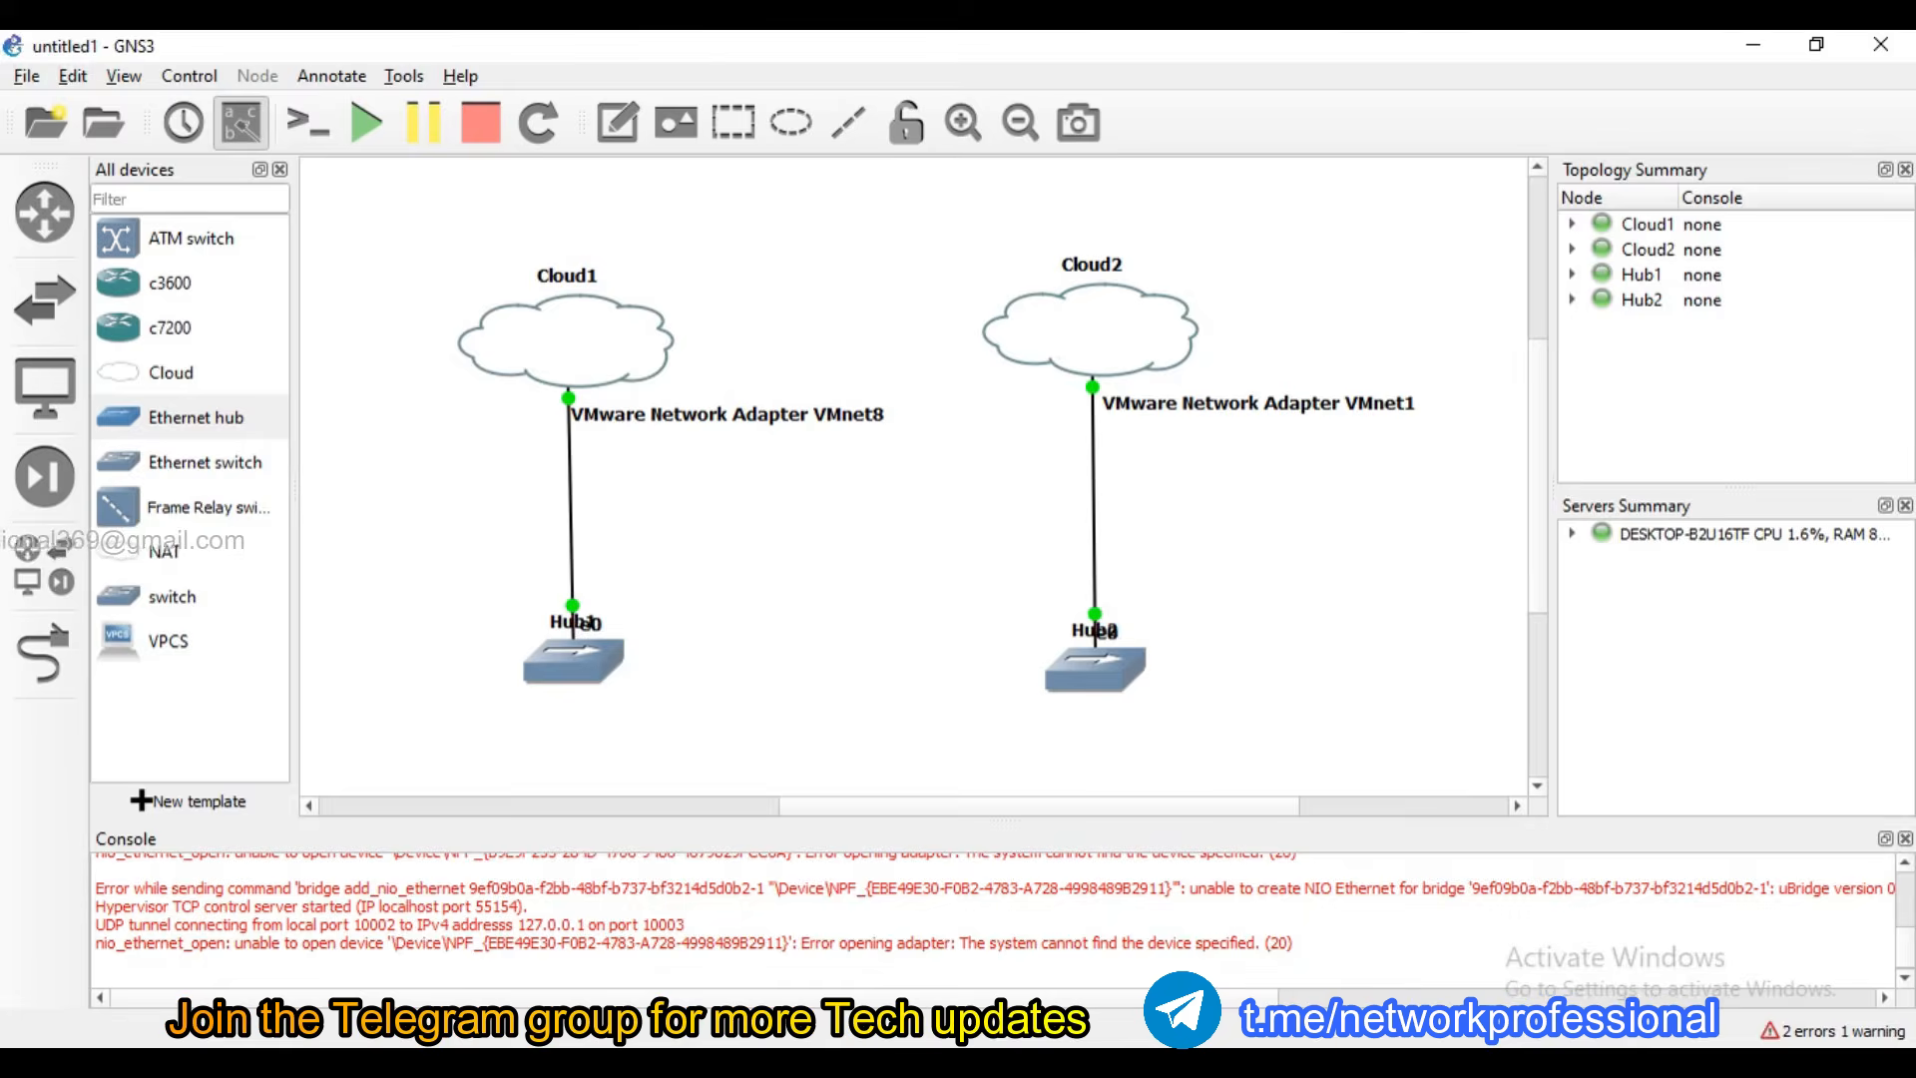
Bring up the two Wireshark captures, narrow the Cloud2 window, and place the Cloud1 and Cloud2 windows side by side.
click(1260, 973)
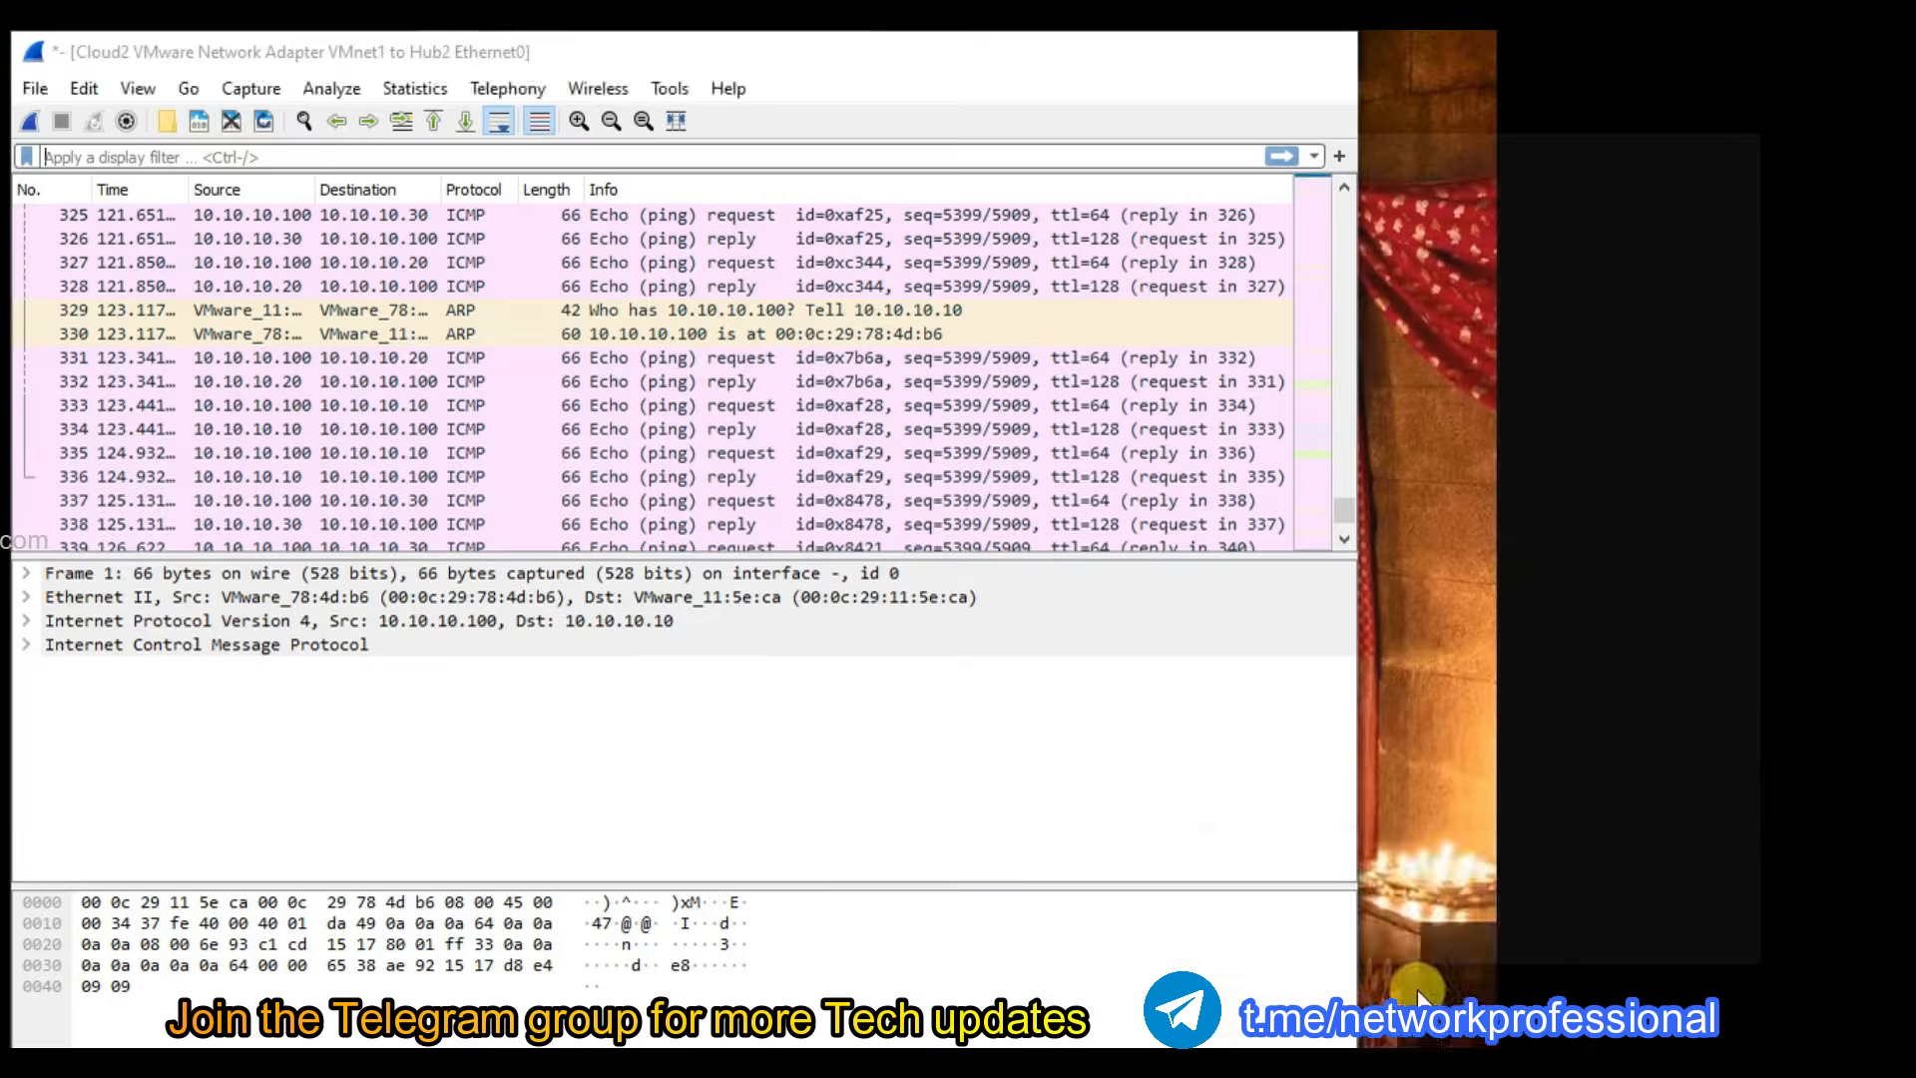
click(1398, 973)
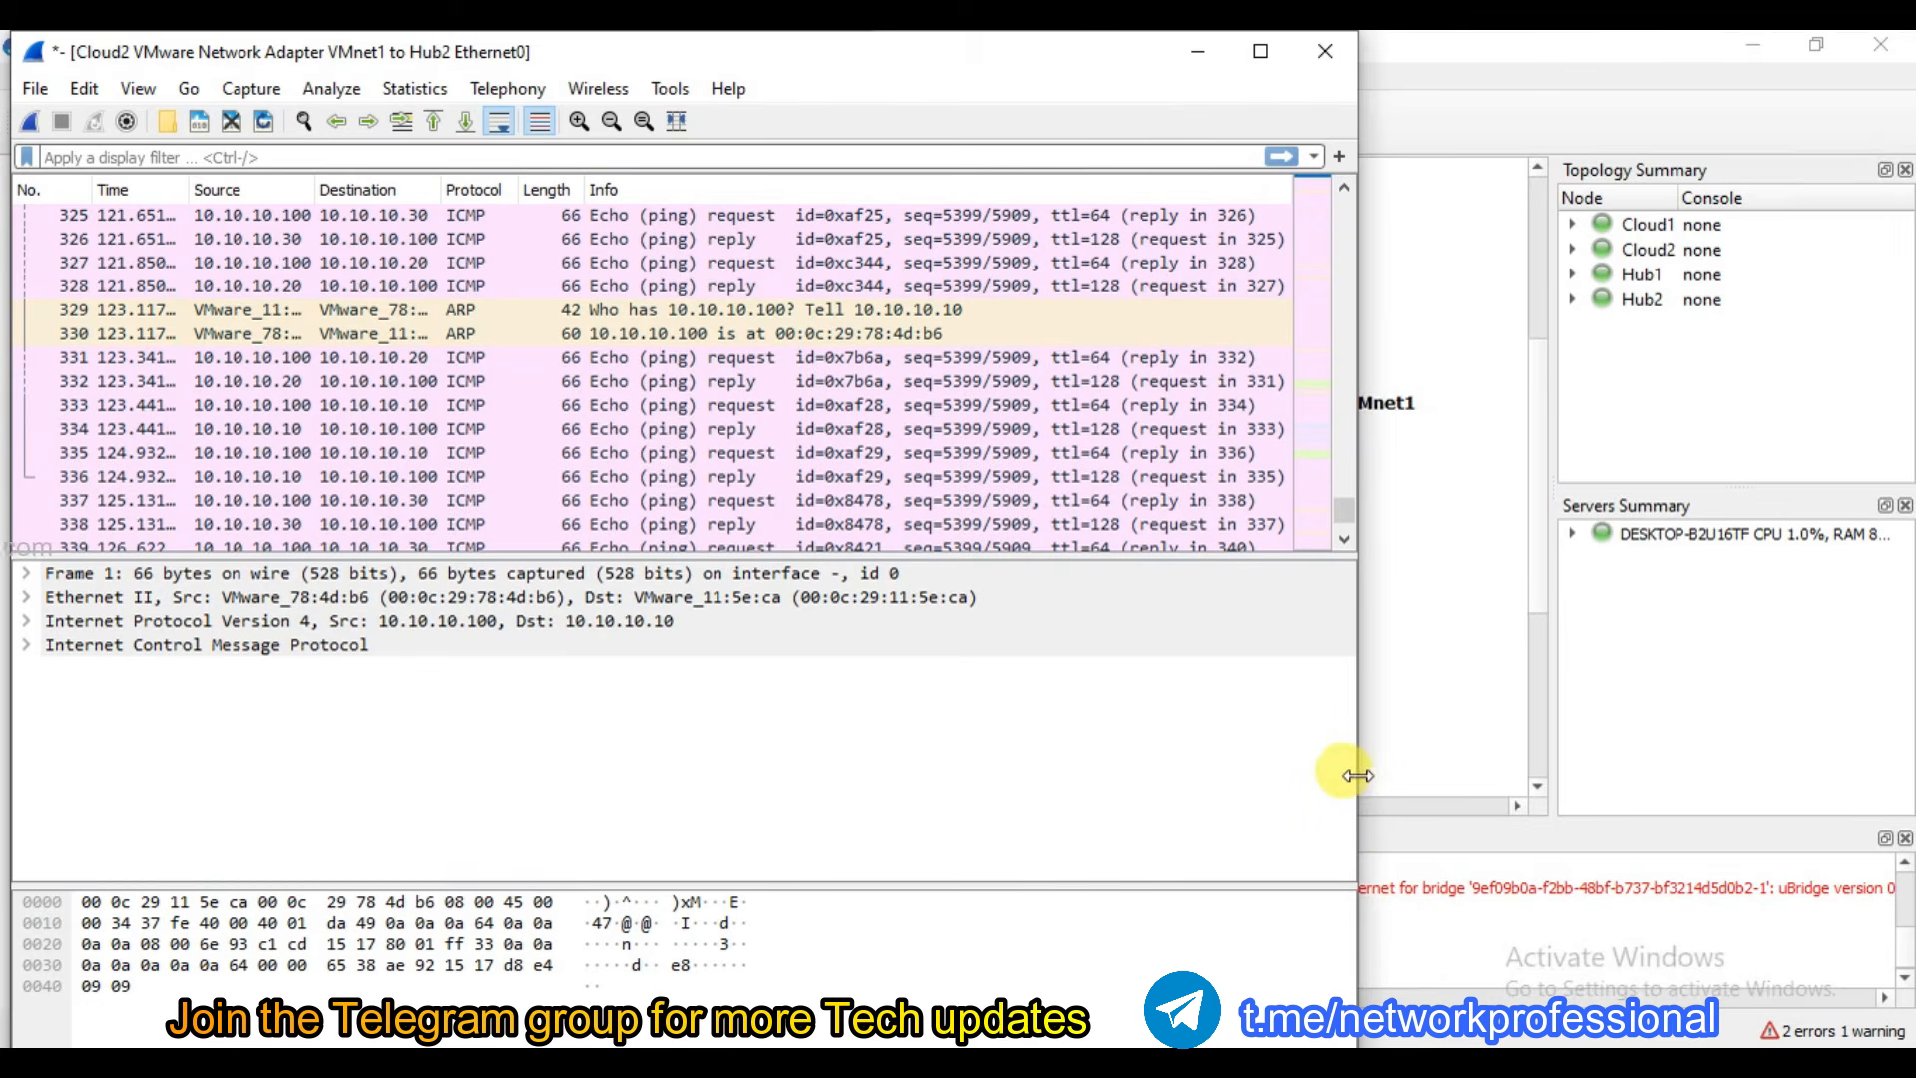
drag(1360, 775, 1018, 735)
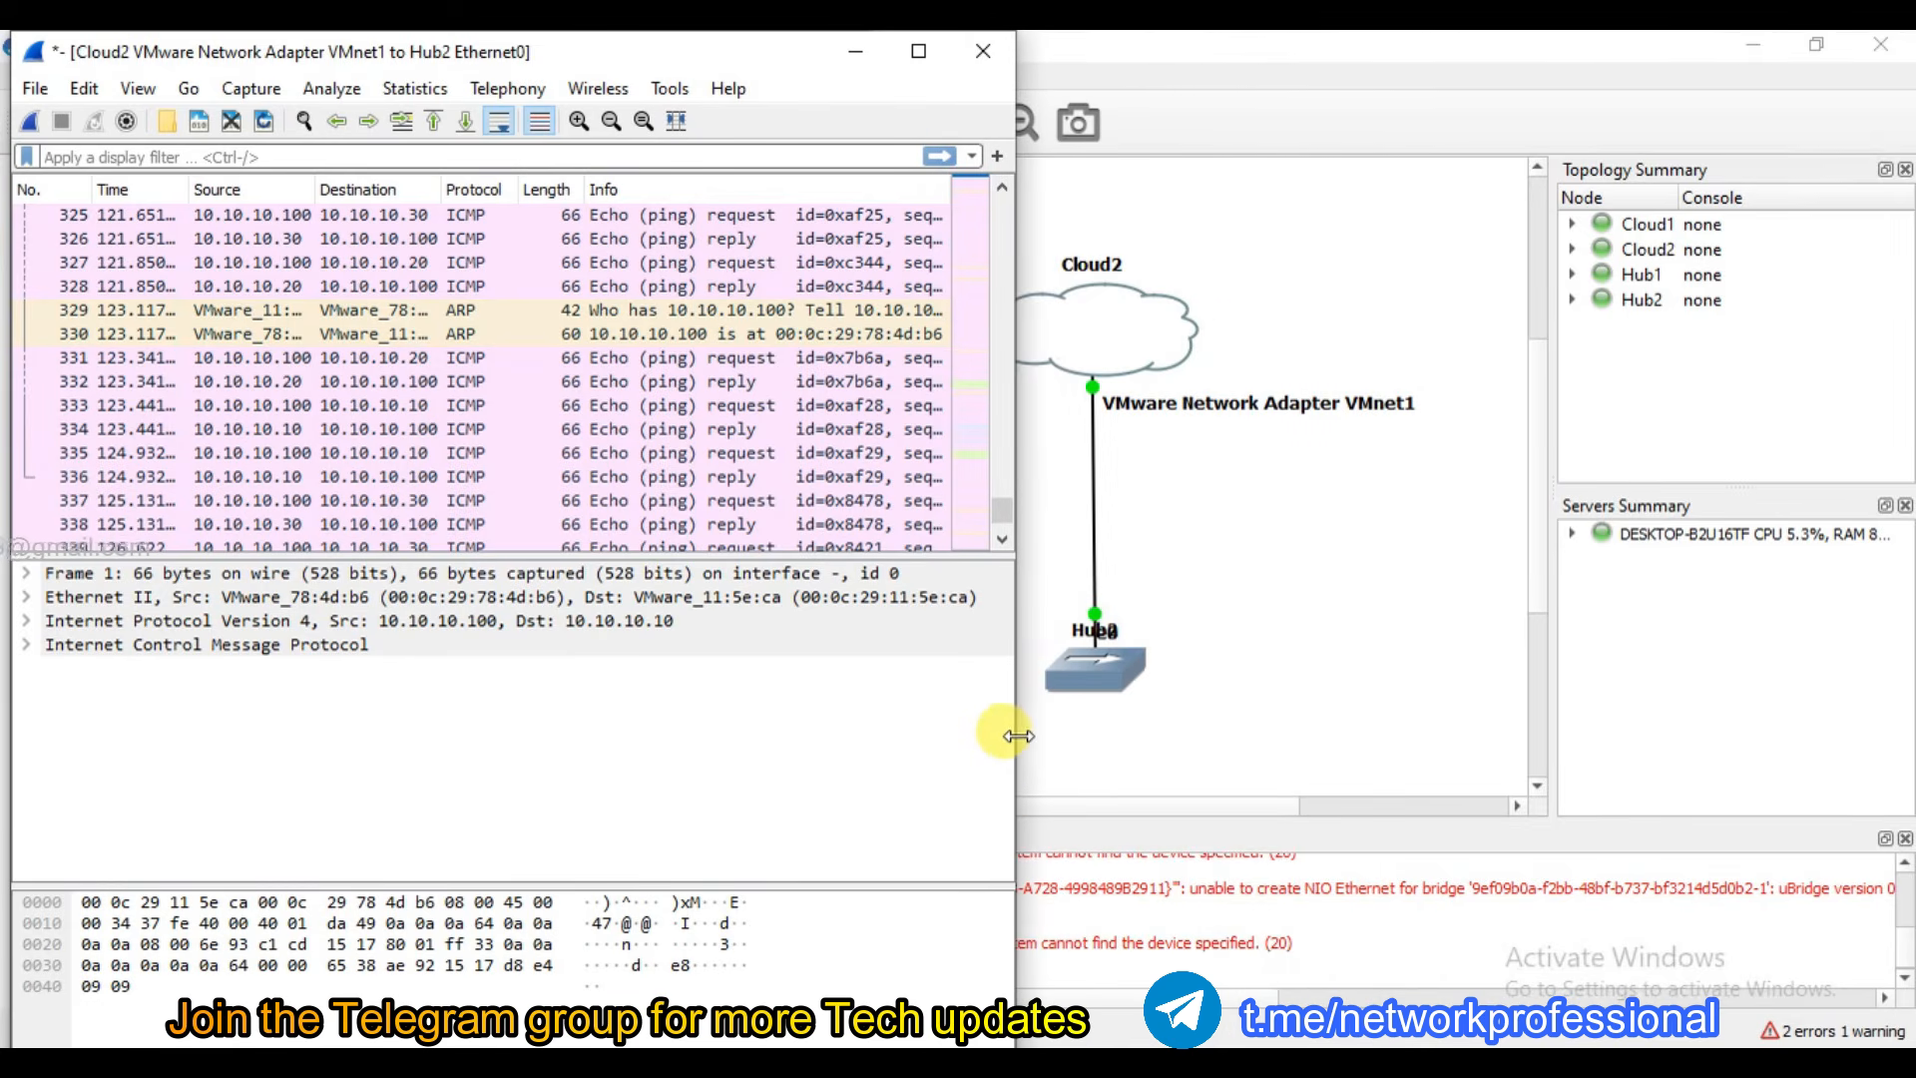
drag(595, 61, 1497, 62)
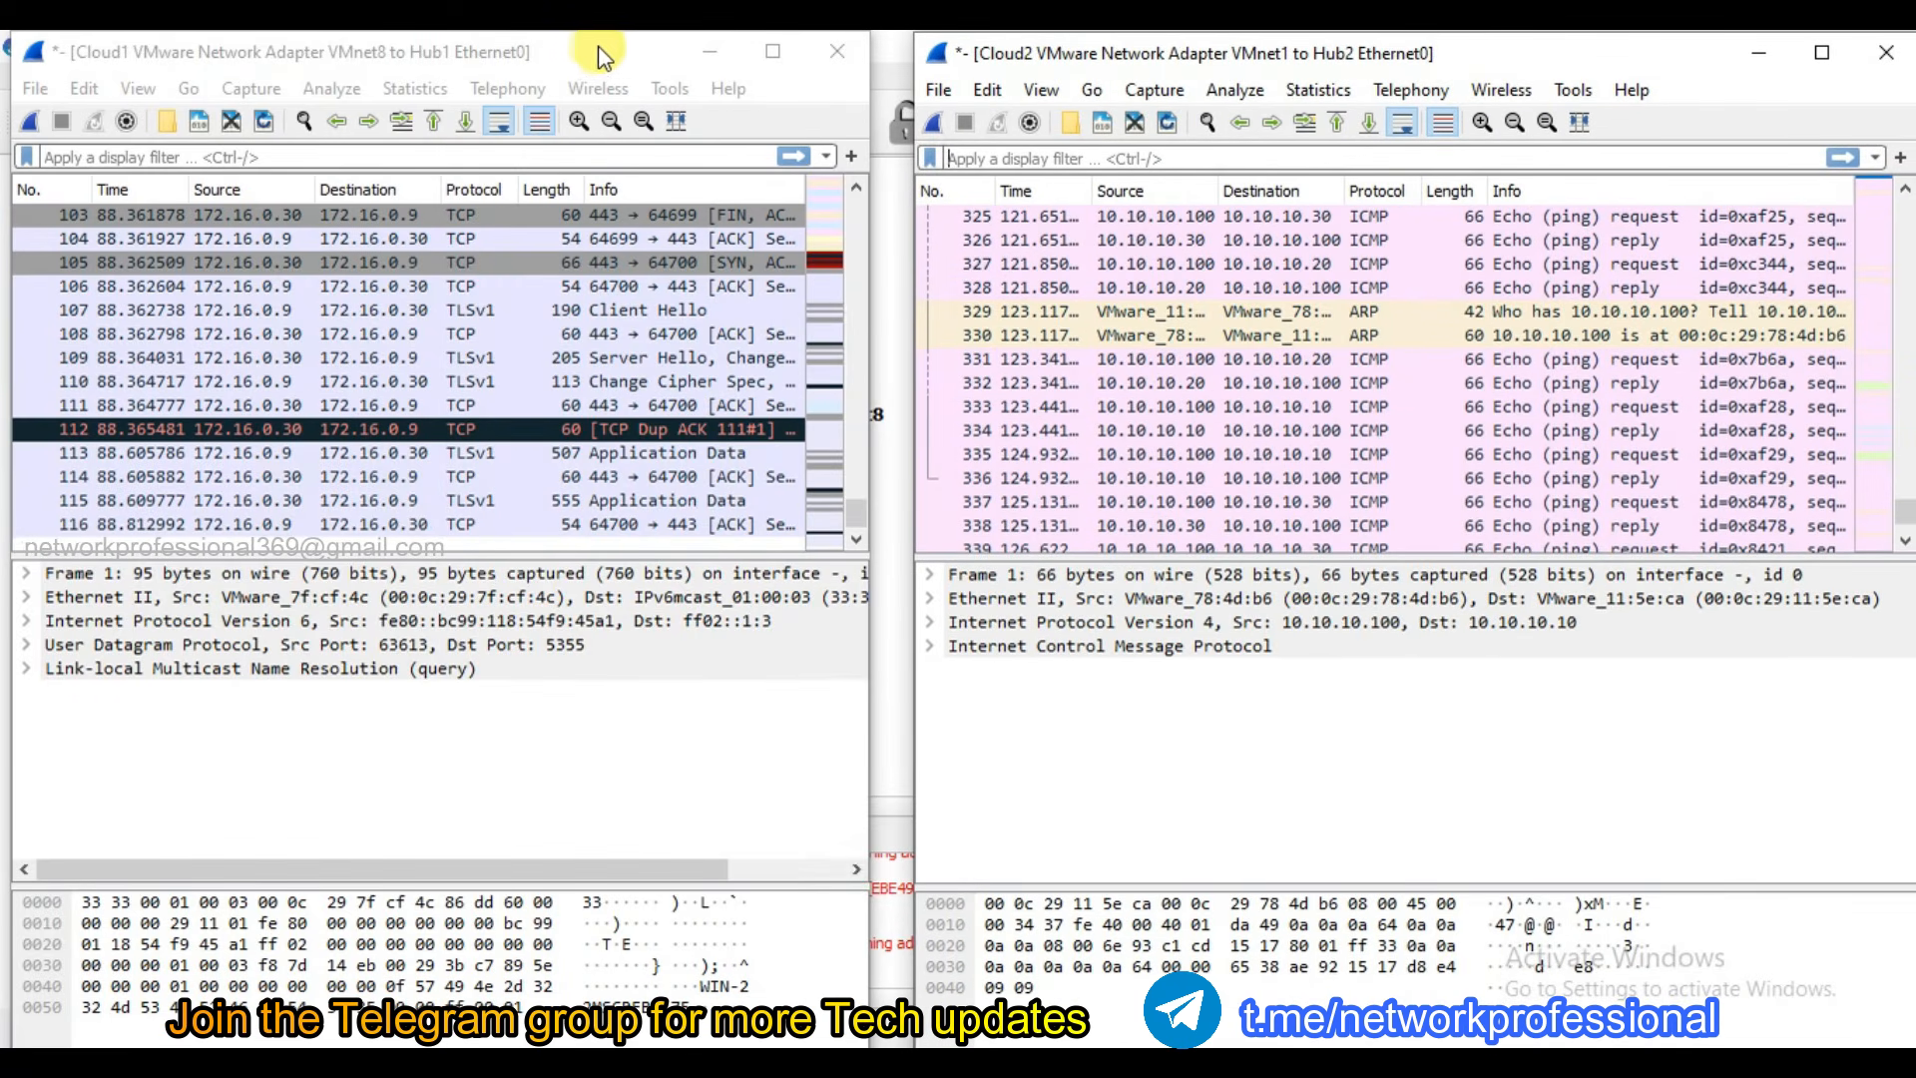
drag(591, 50, 620, 68)
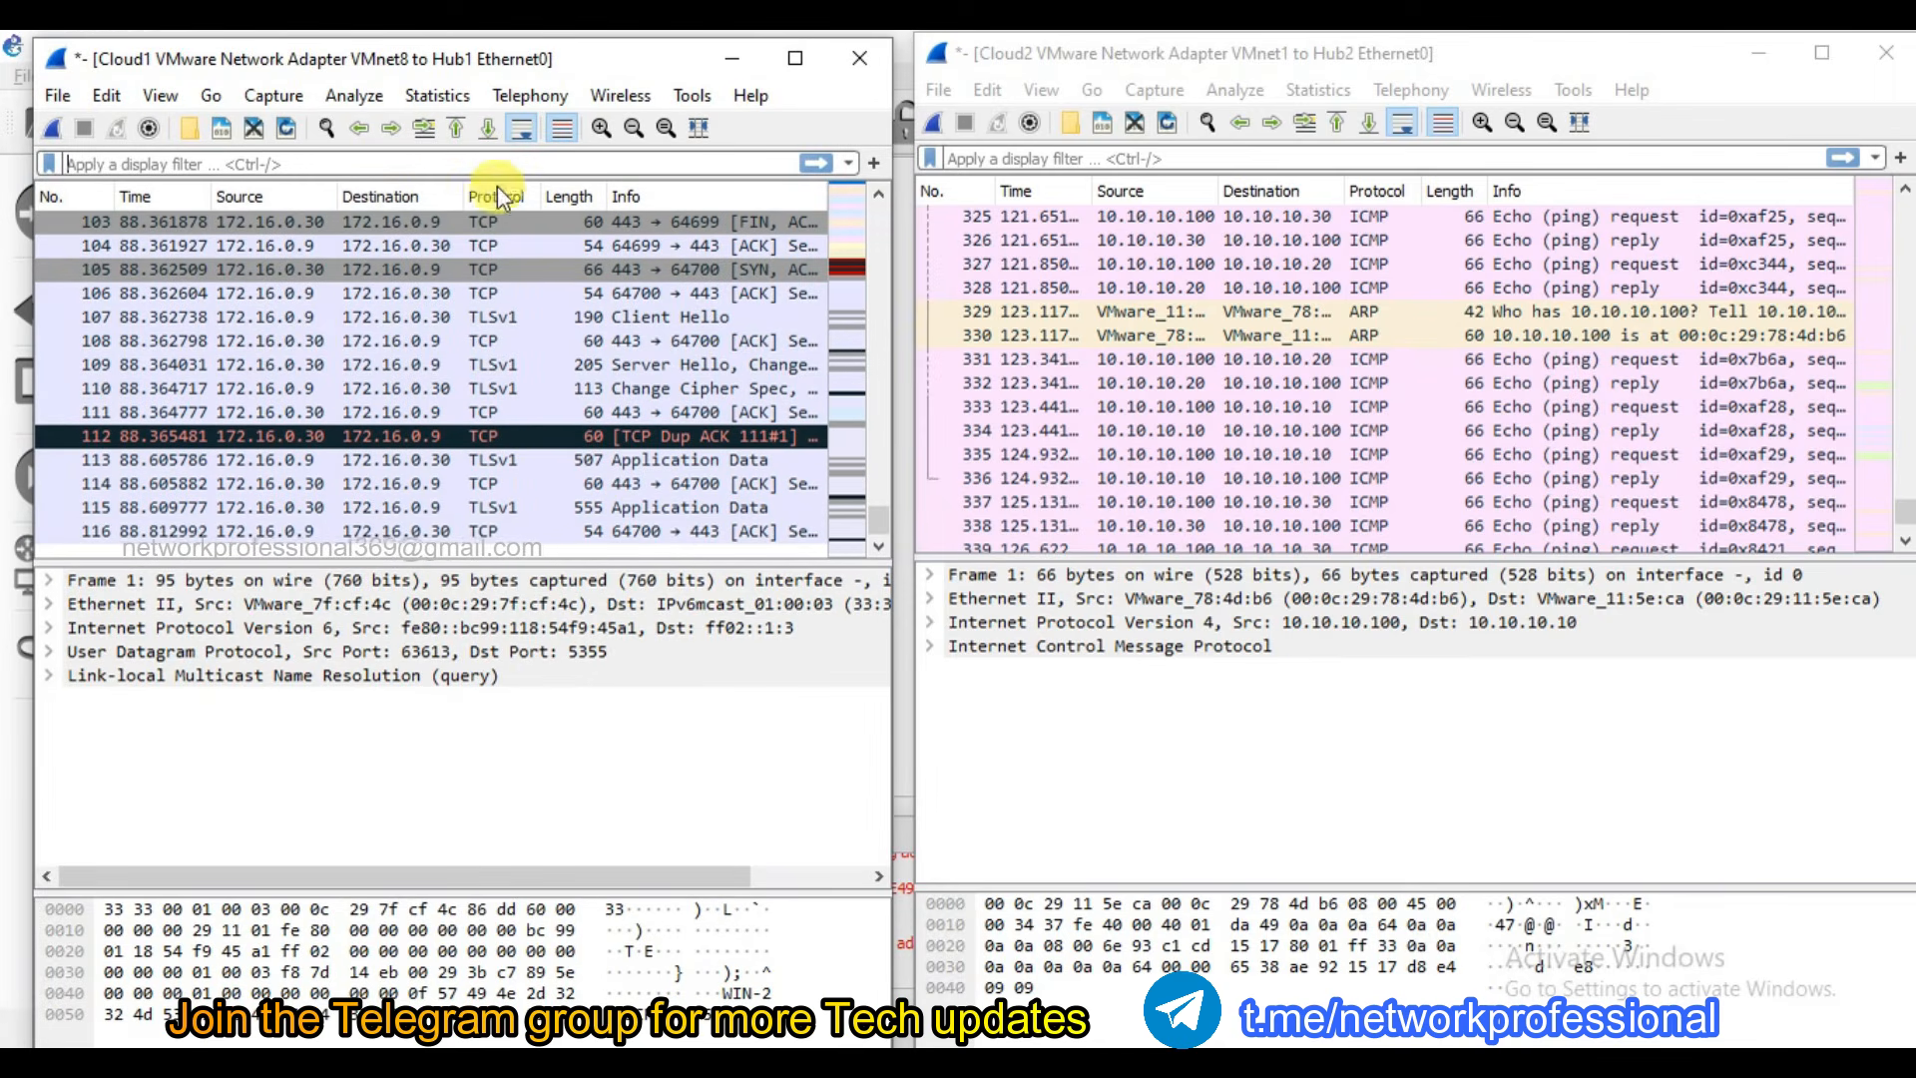
Apply the display filter http to both the Cloud1 (VMnet8) and Cloud2 (VMnet1) captures.
click(447, 162)
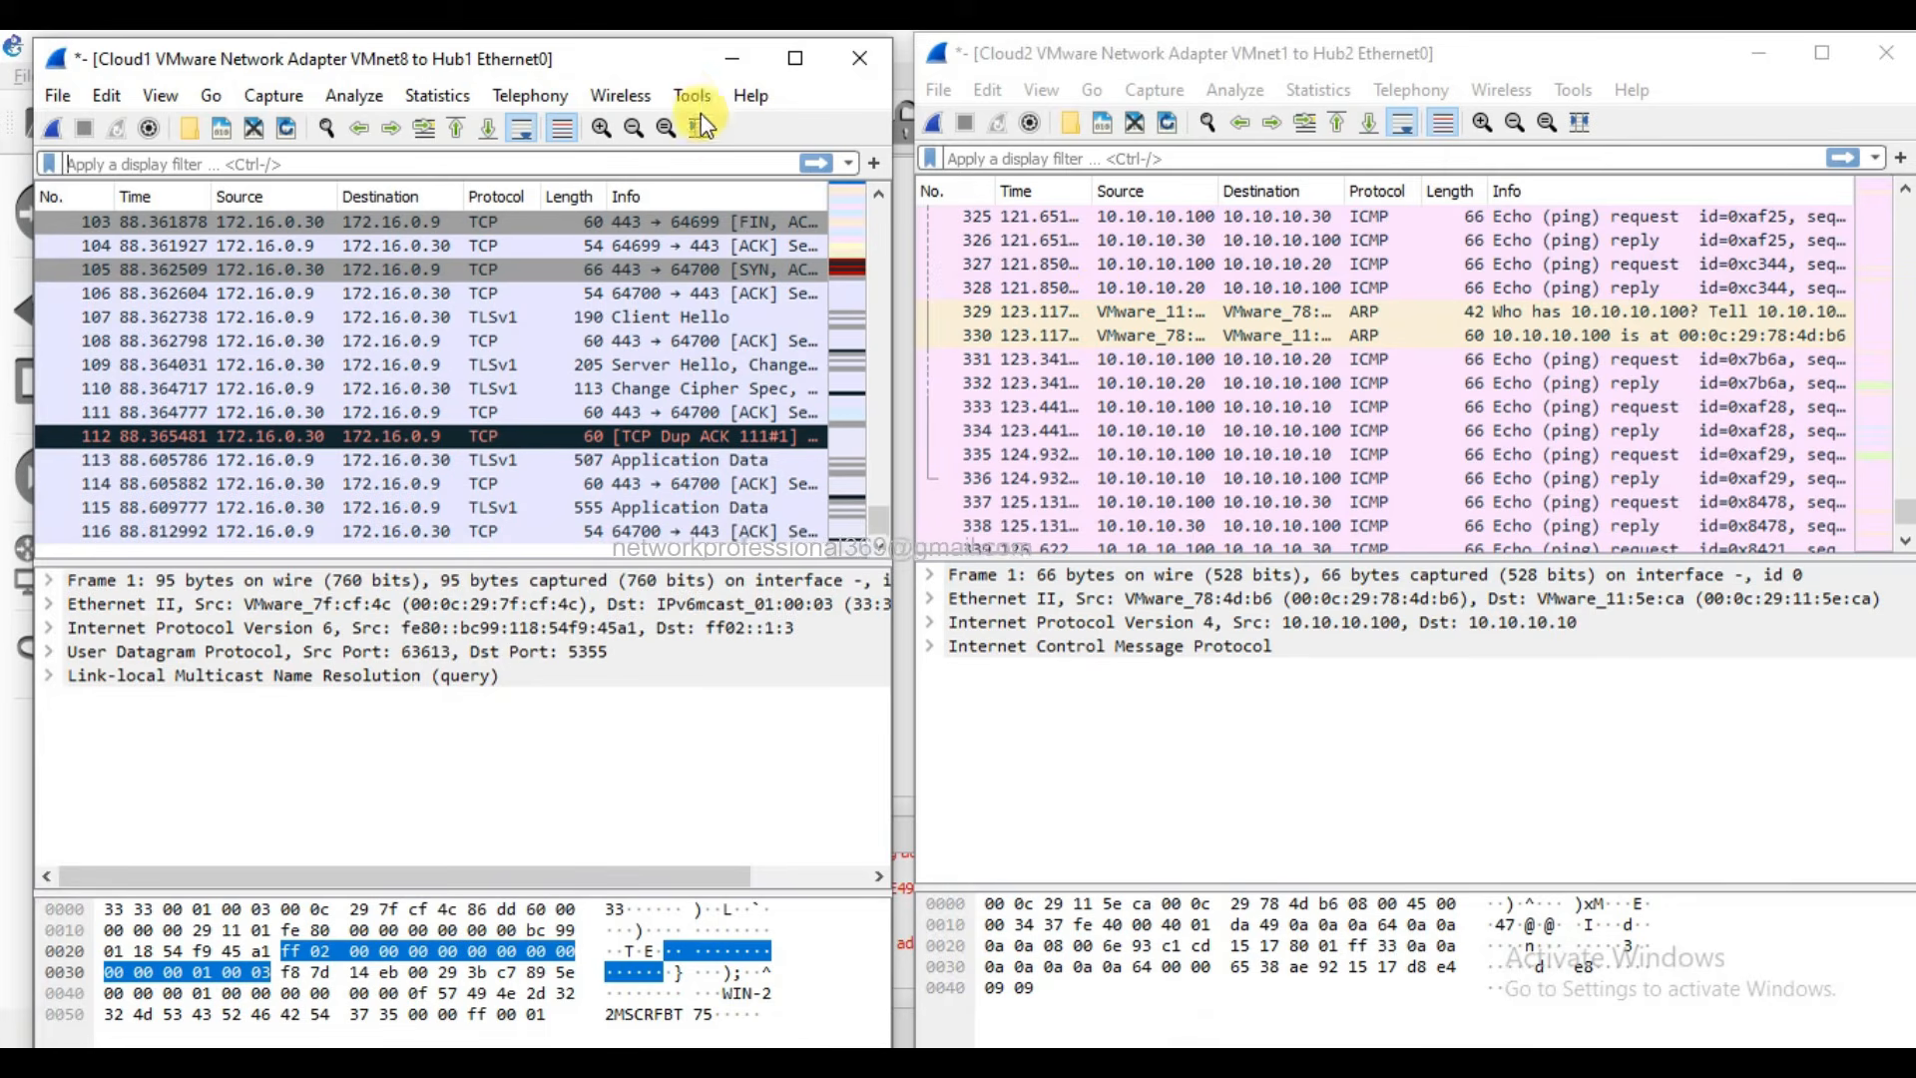
click(726, 166)
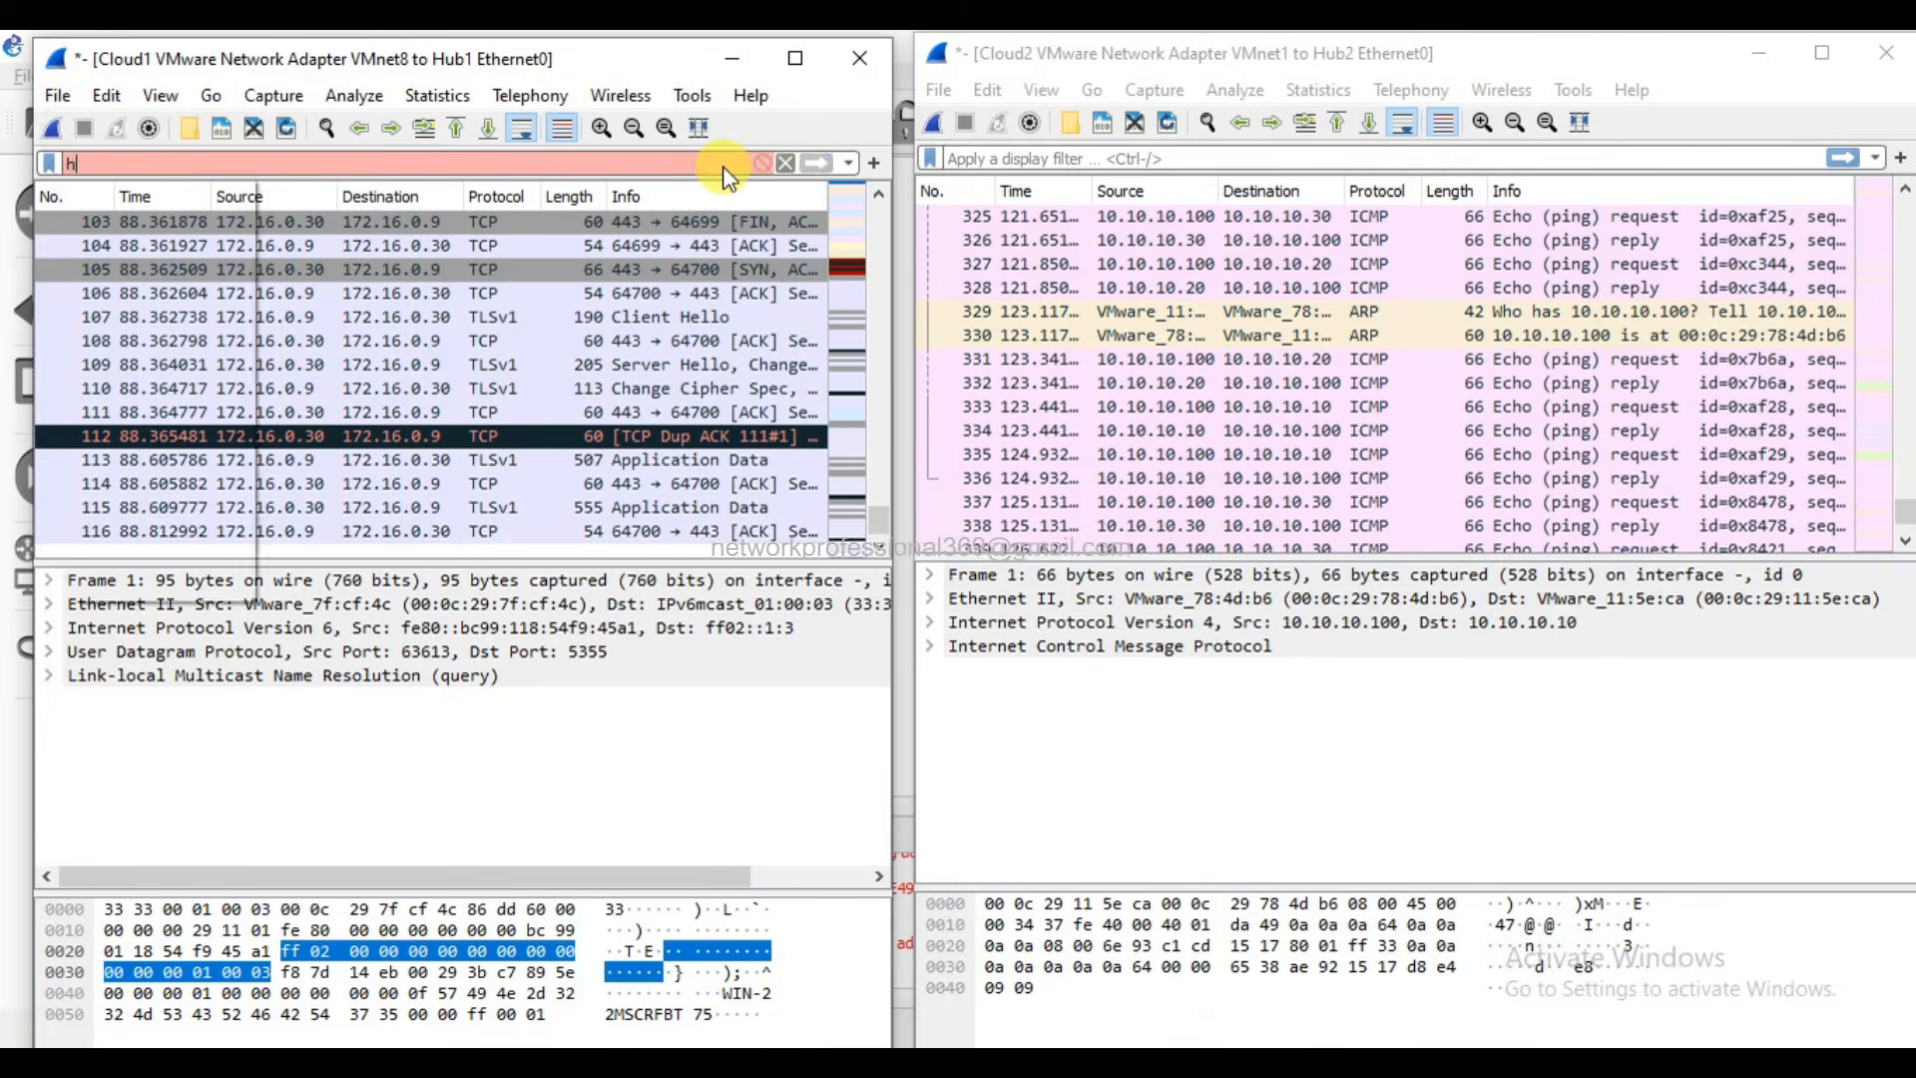
text(http)
key(Return)
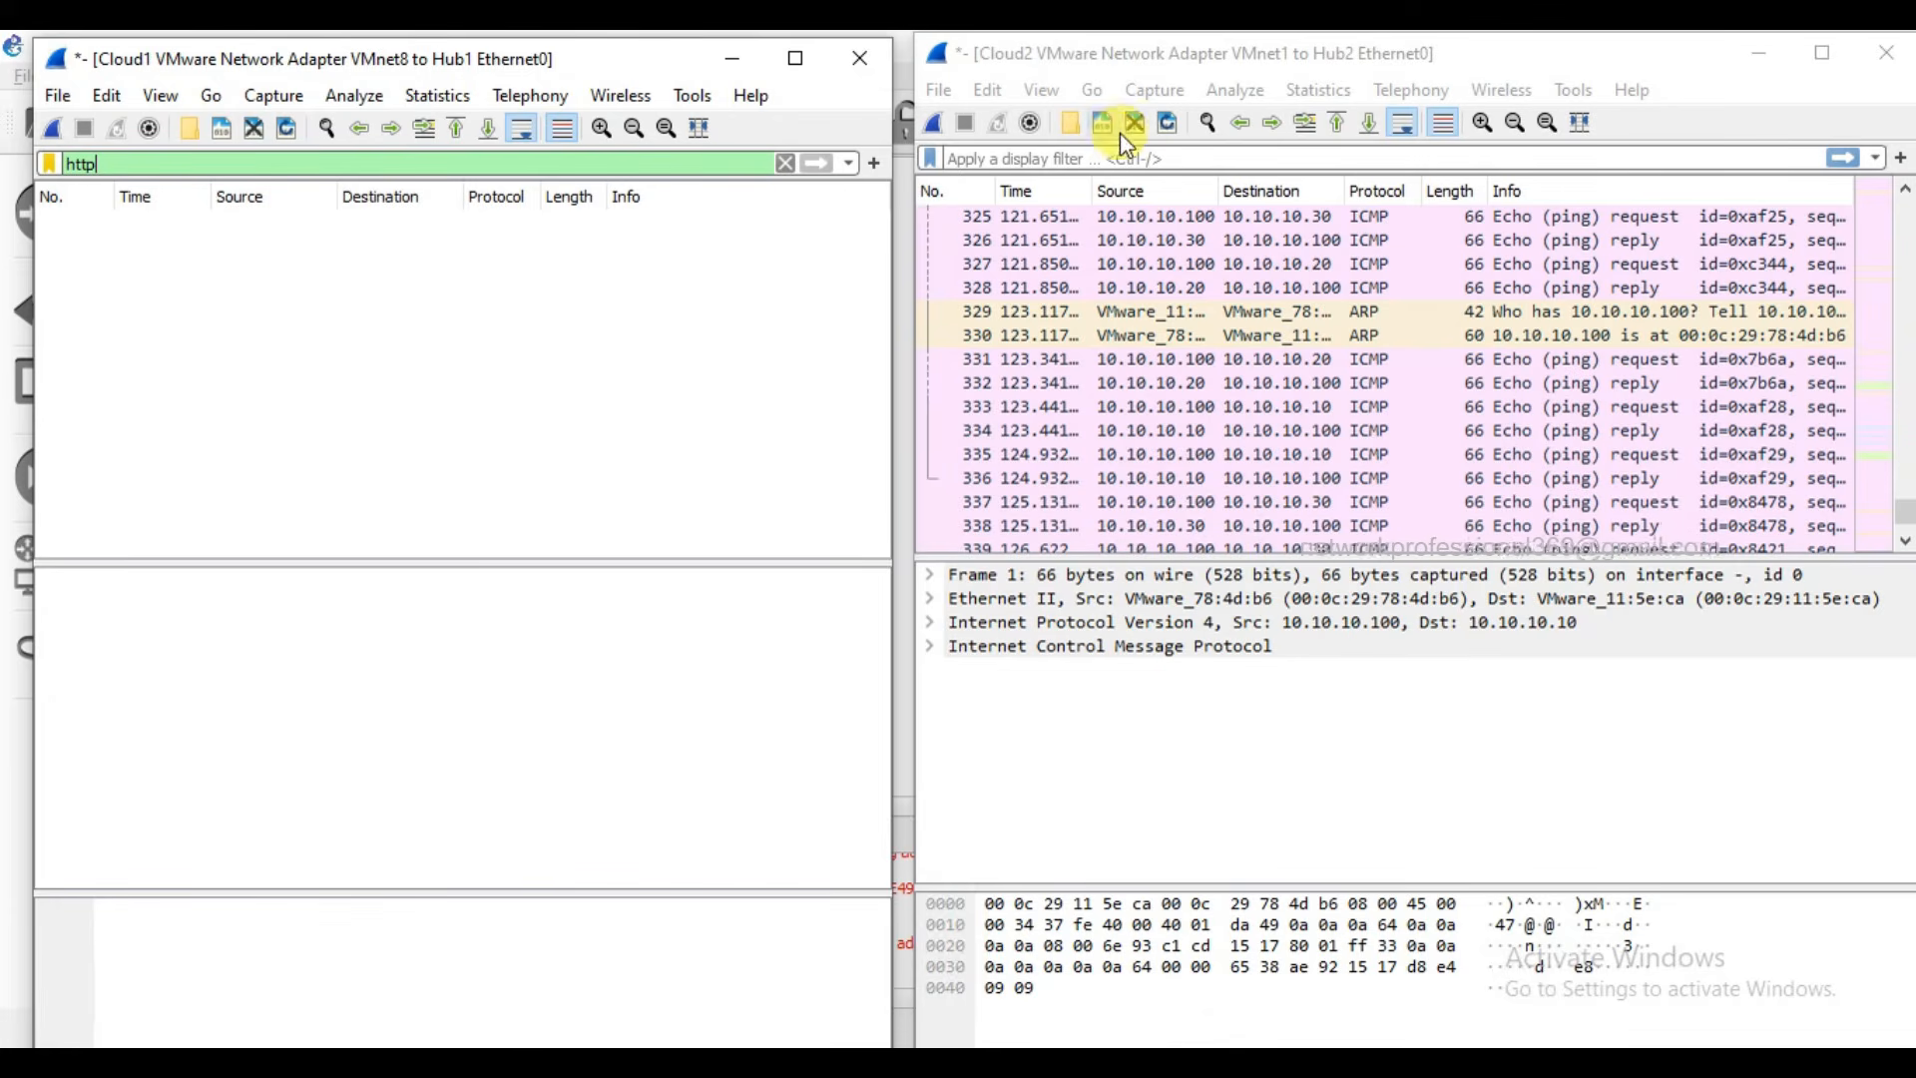
click(1123, 159)
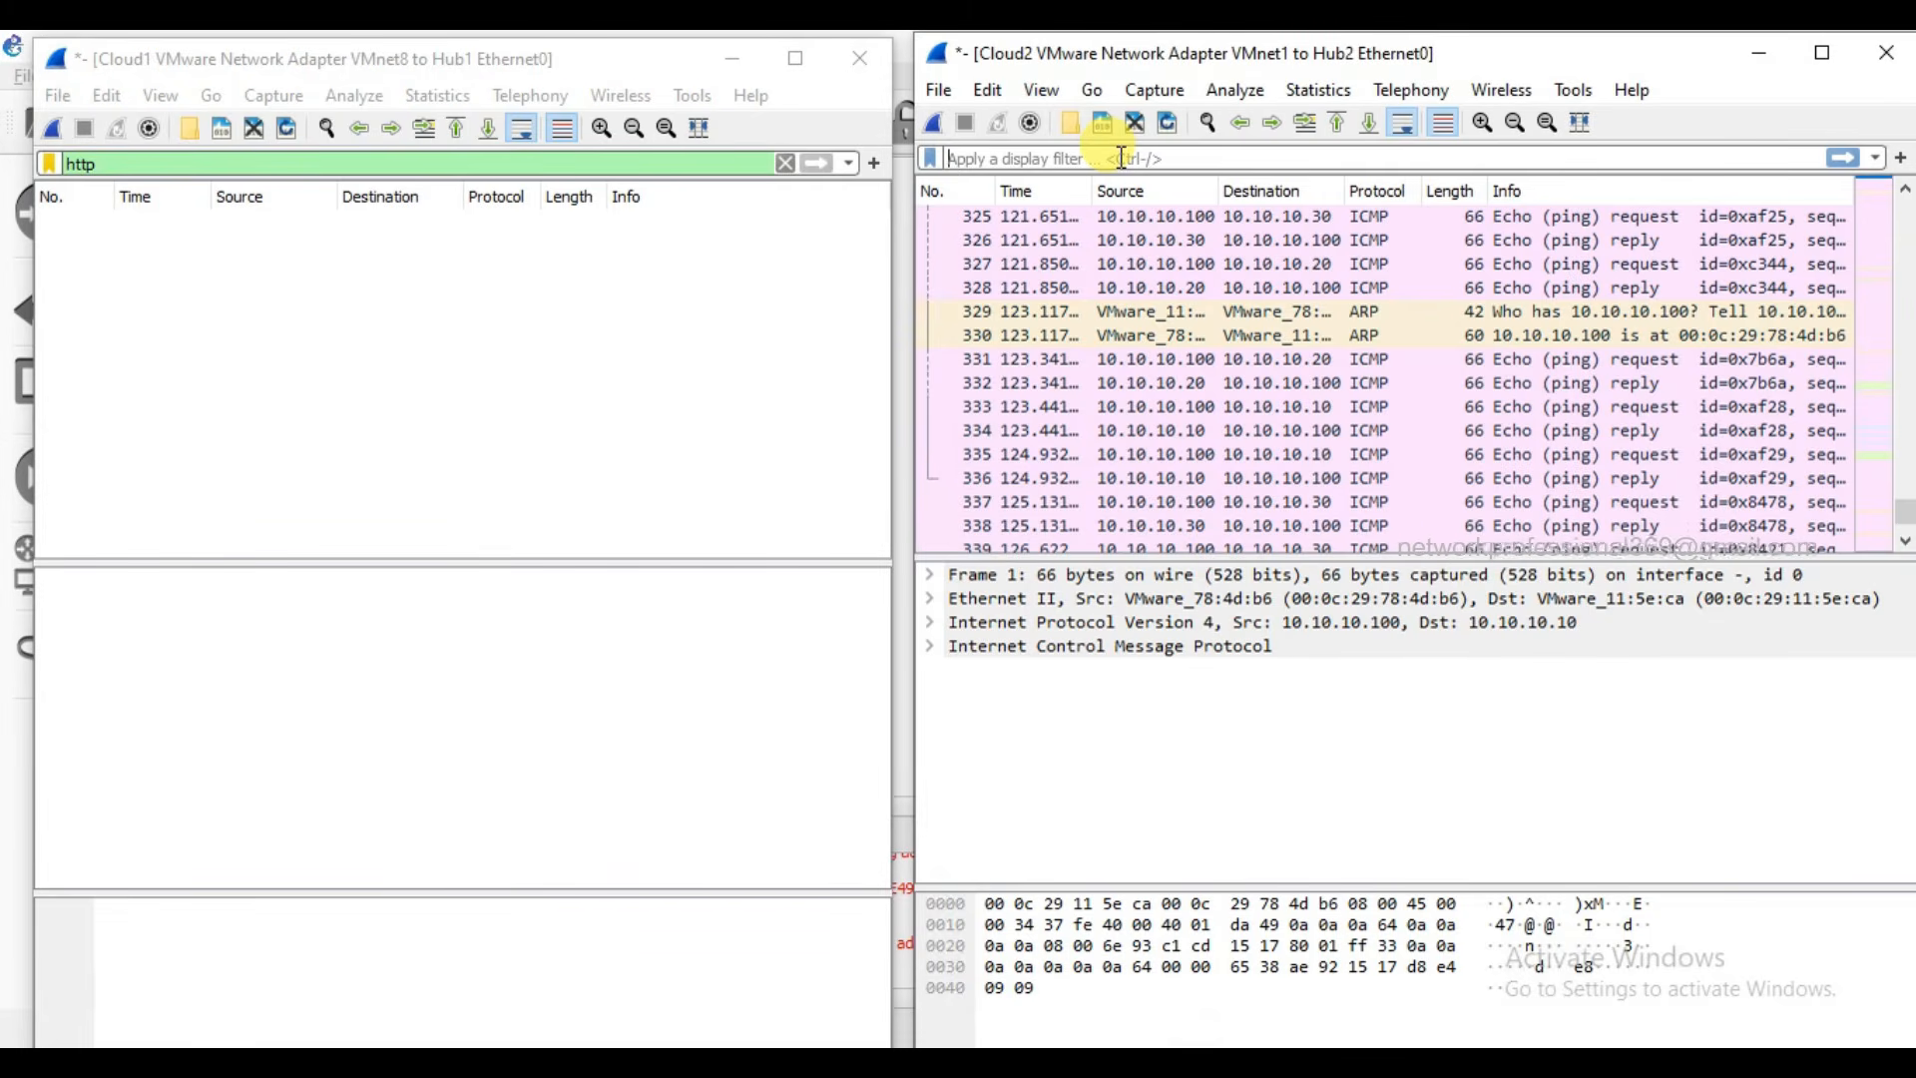
text(http)
key(Return)
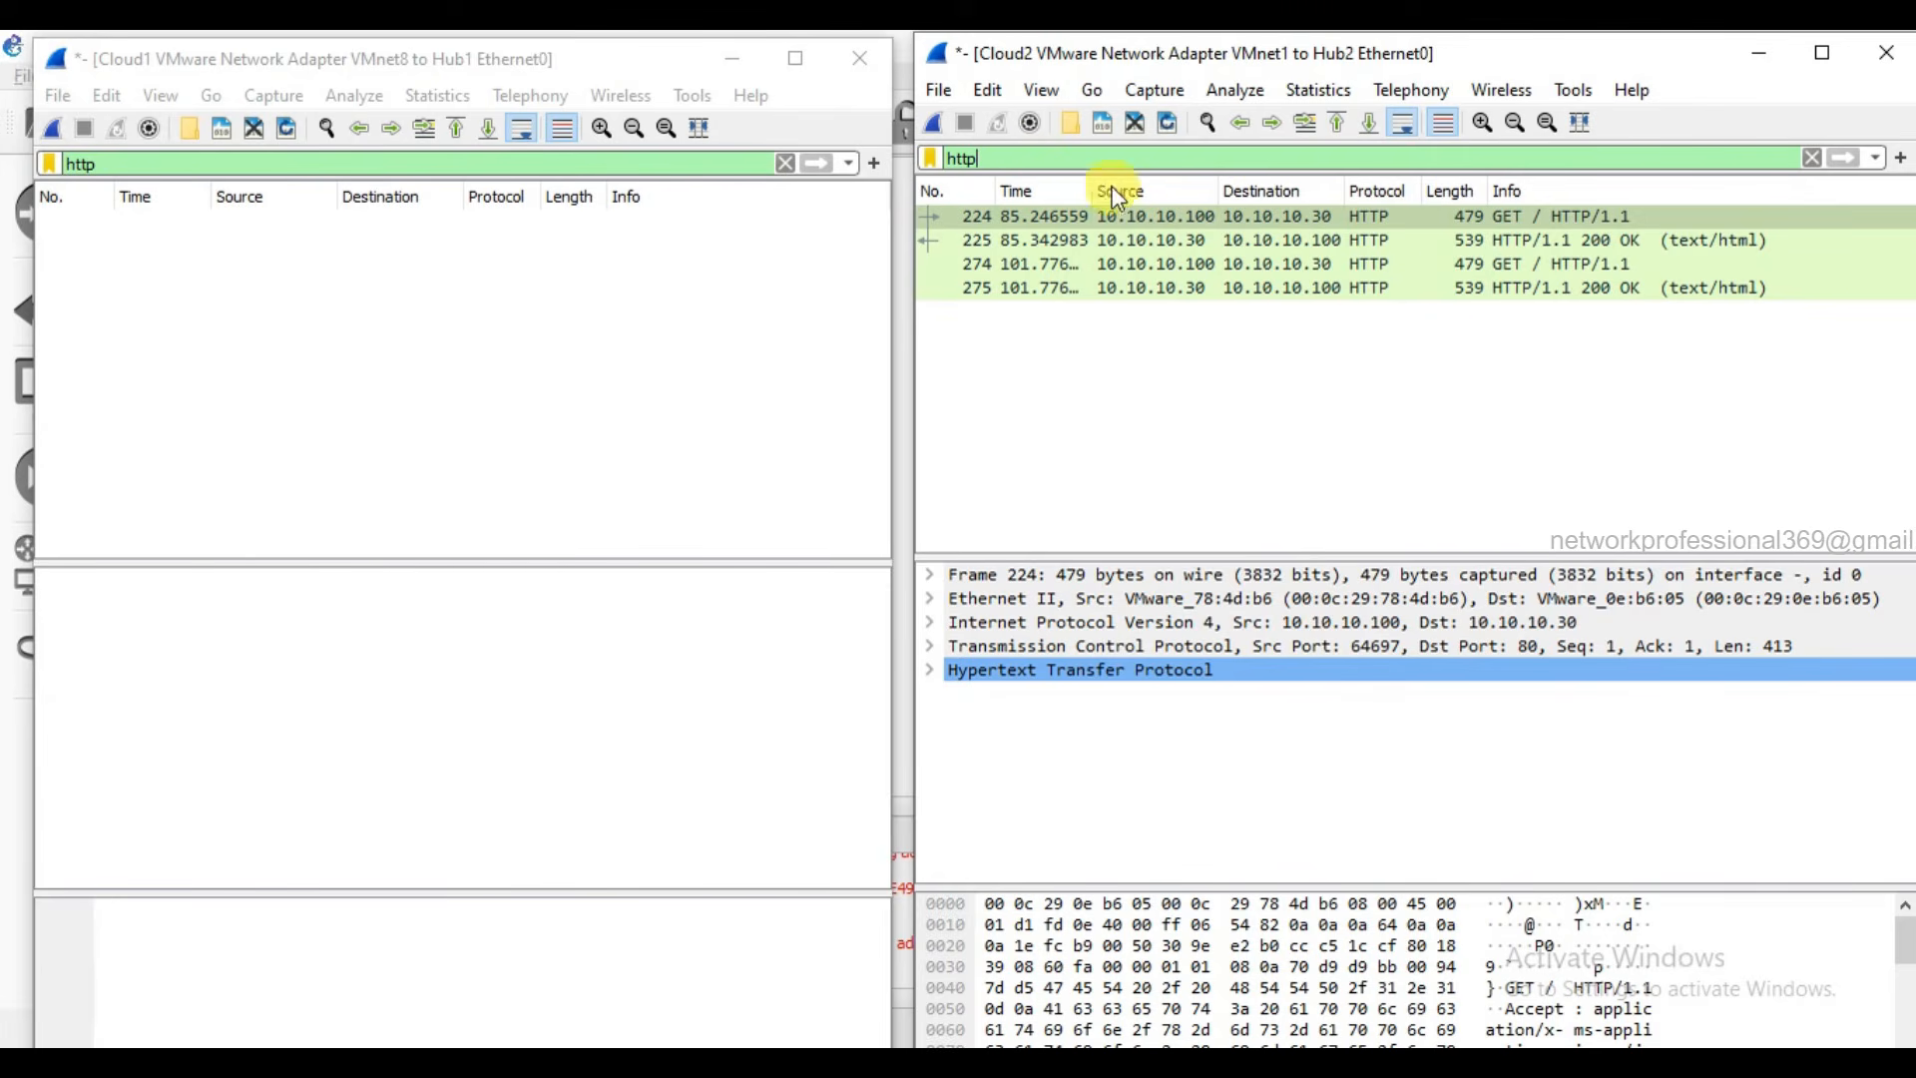
Change the Cloud1 (VMnet8) capture's display filter to tls.
click(364, 164)
key(BackSpace)
key(BackSpace)
key(BackSpace)
key(BackSpace)
text(tls)
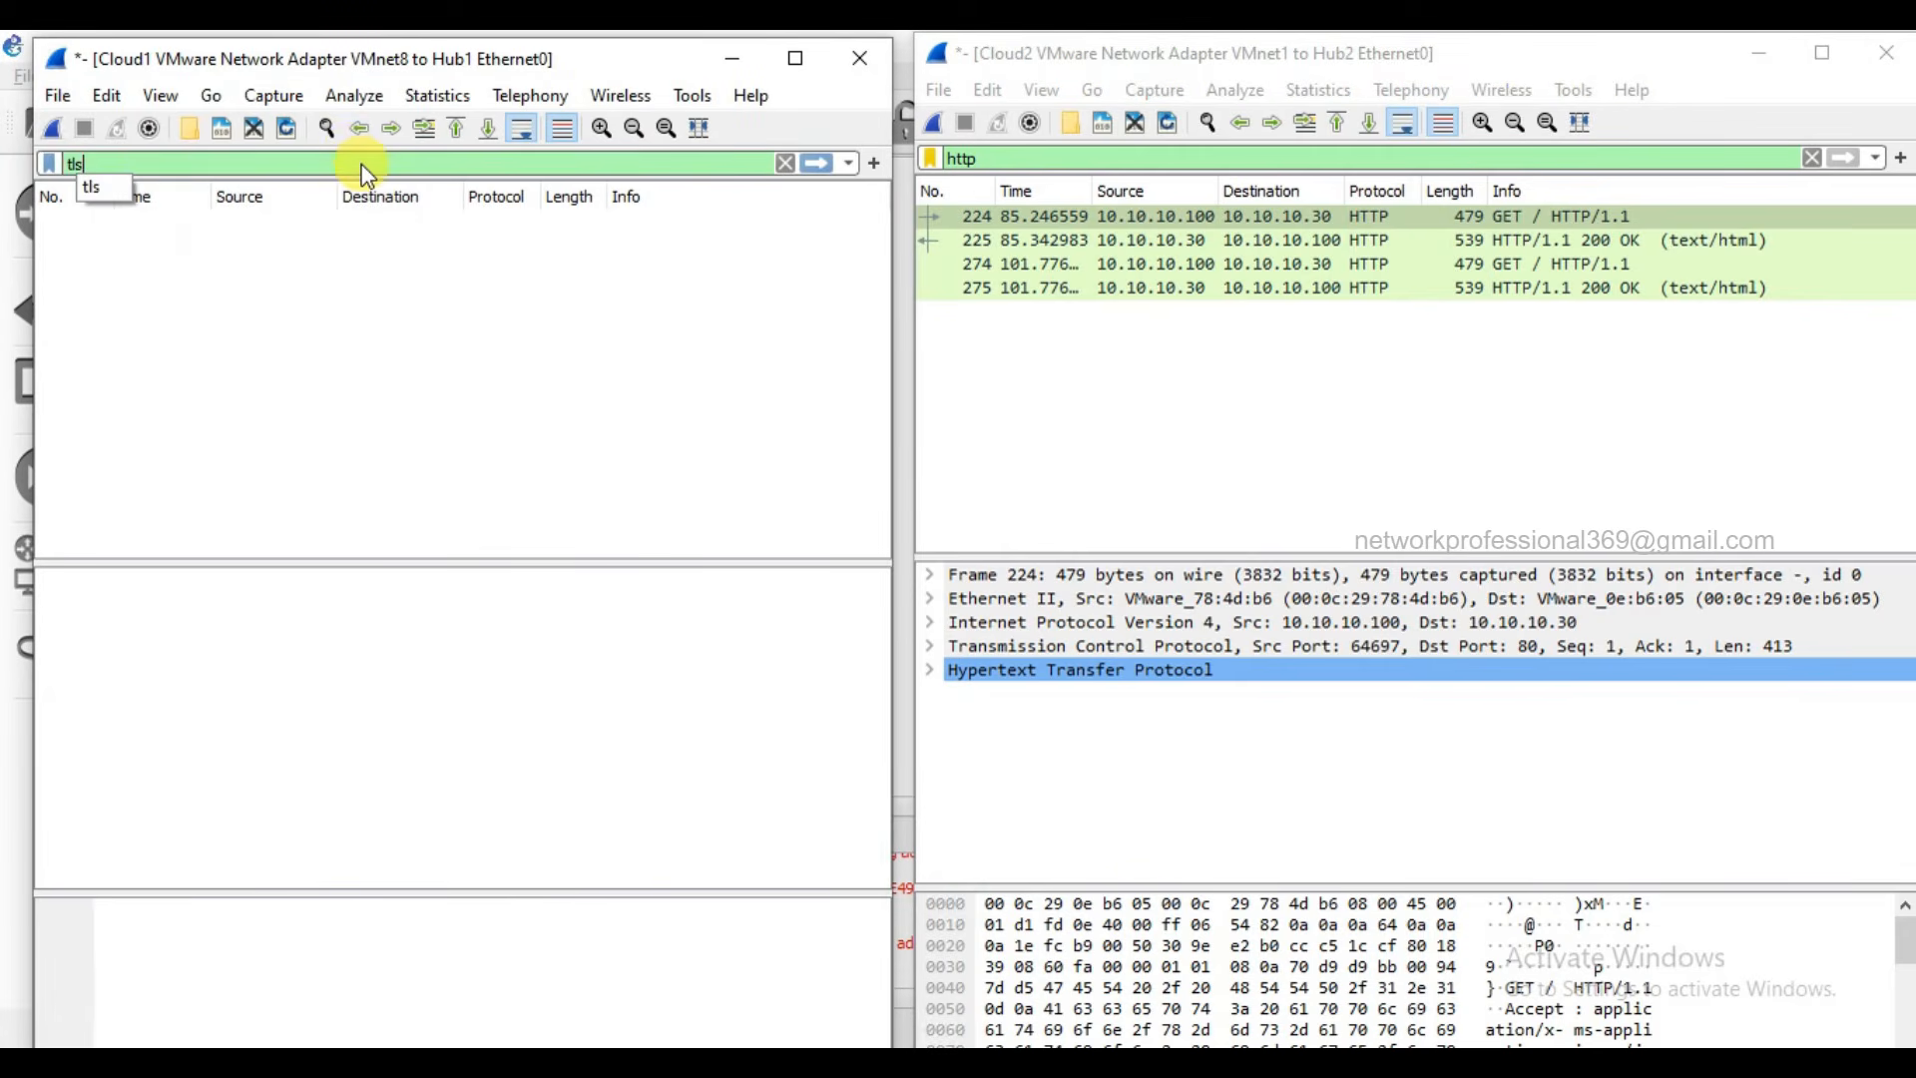
key(Return)
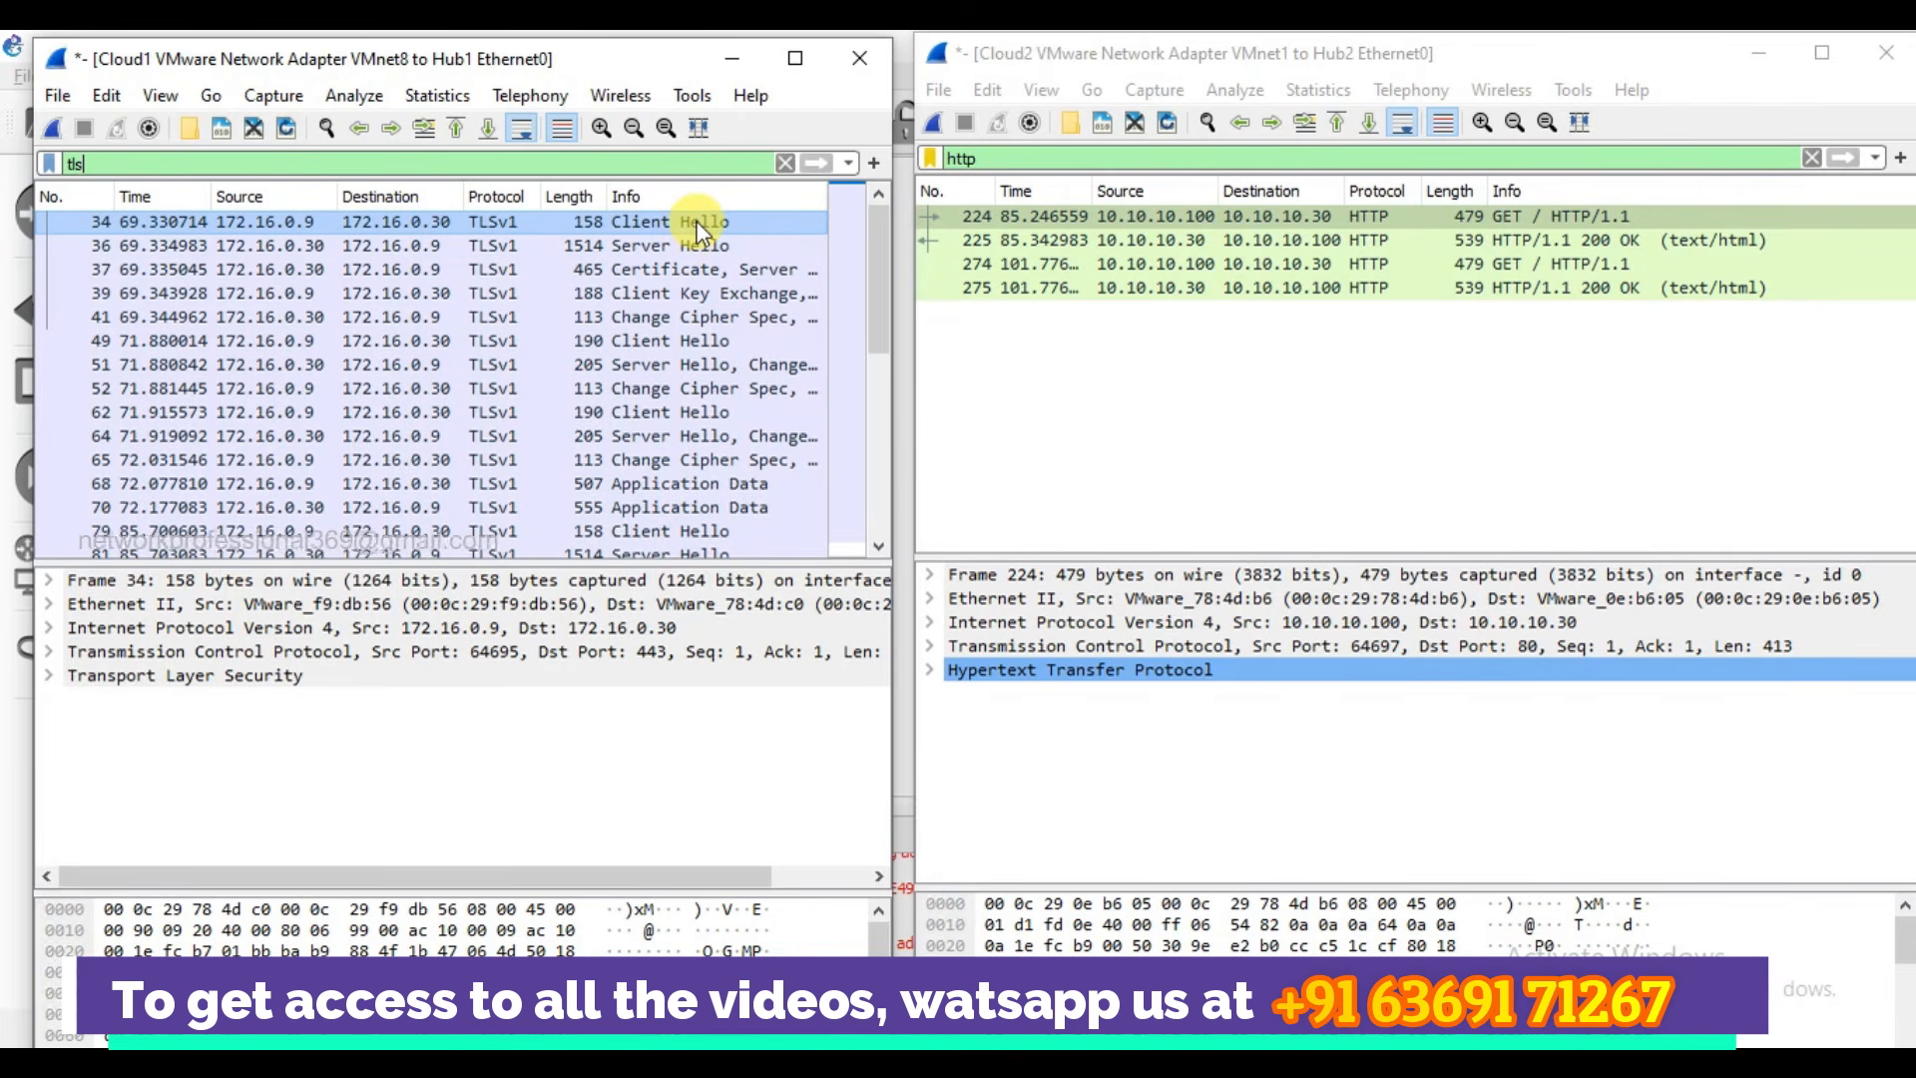
Examine the Transport Layer Security details of the Client Hello, Server Hello, Certificate and first Application Data packets in the Cloud1 capture.
click(46, 679)
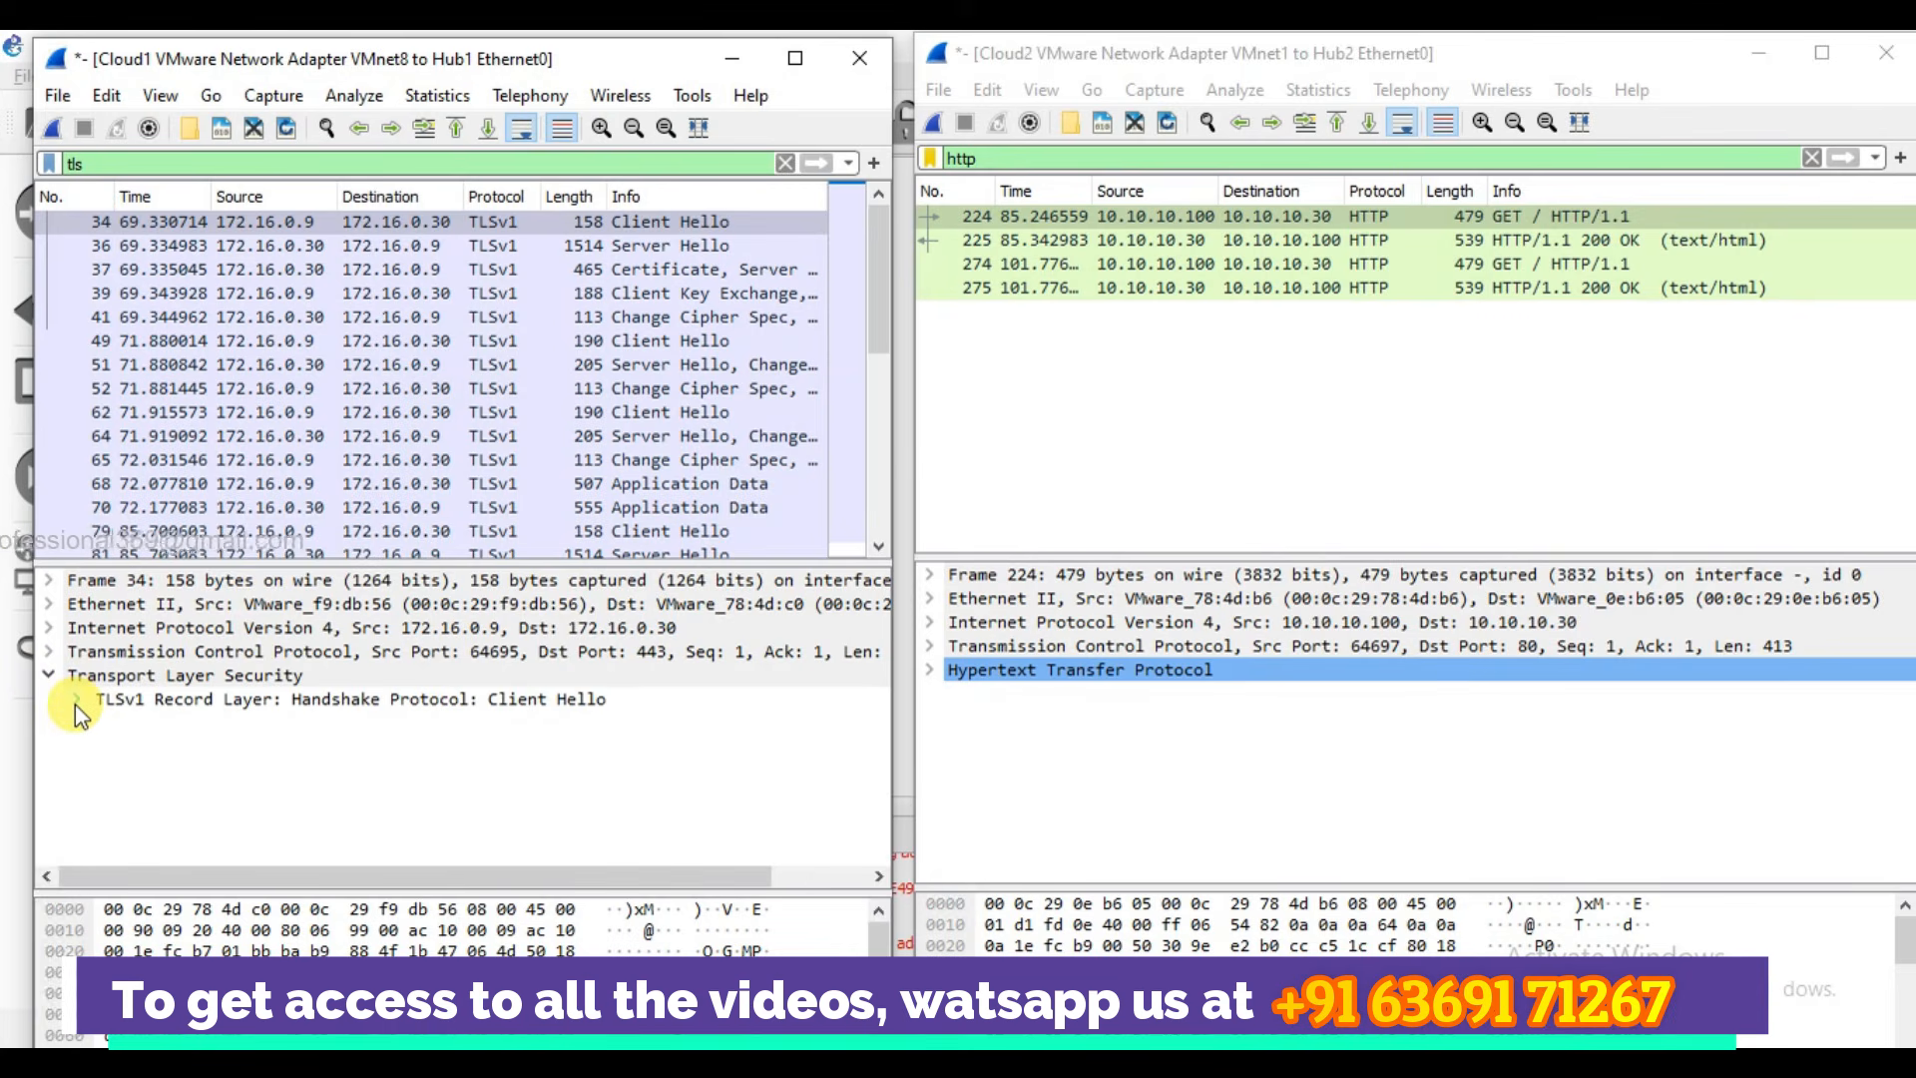
click(78, 700)
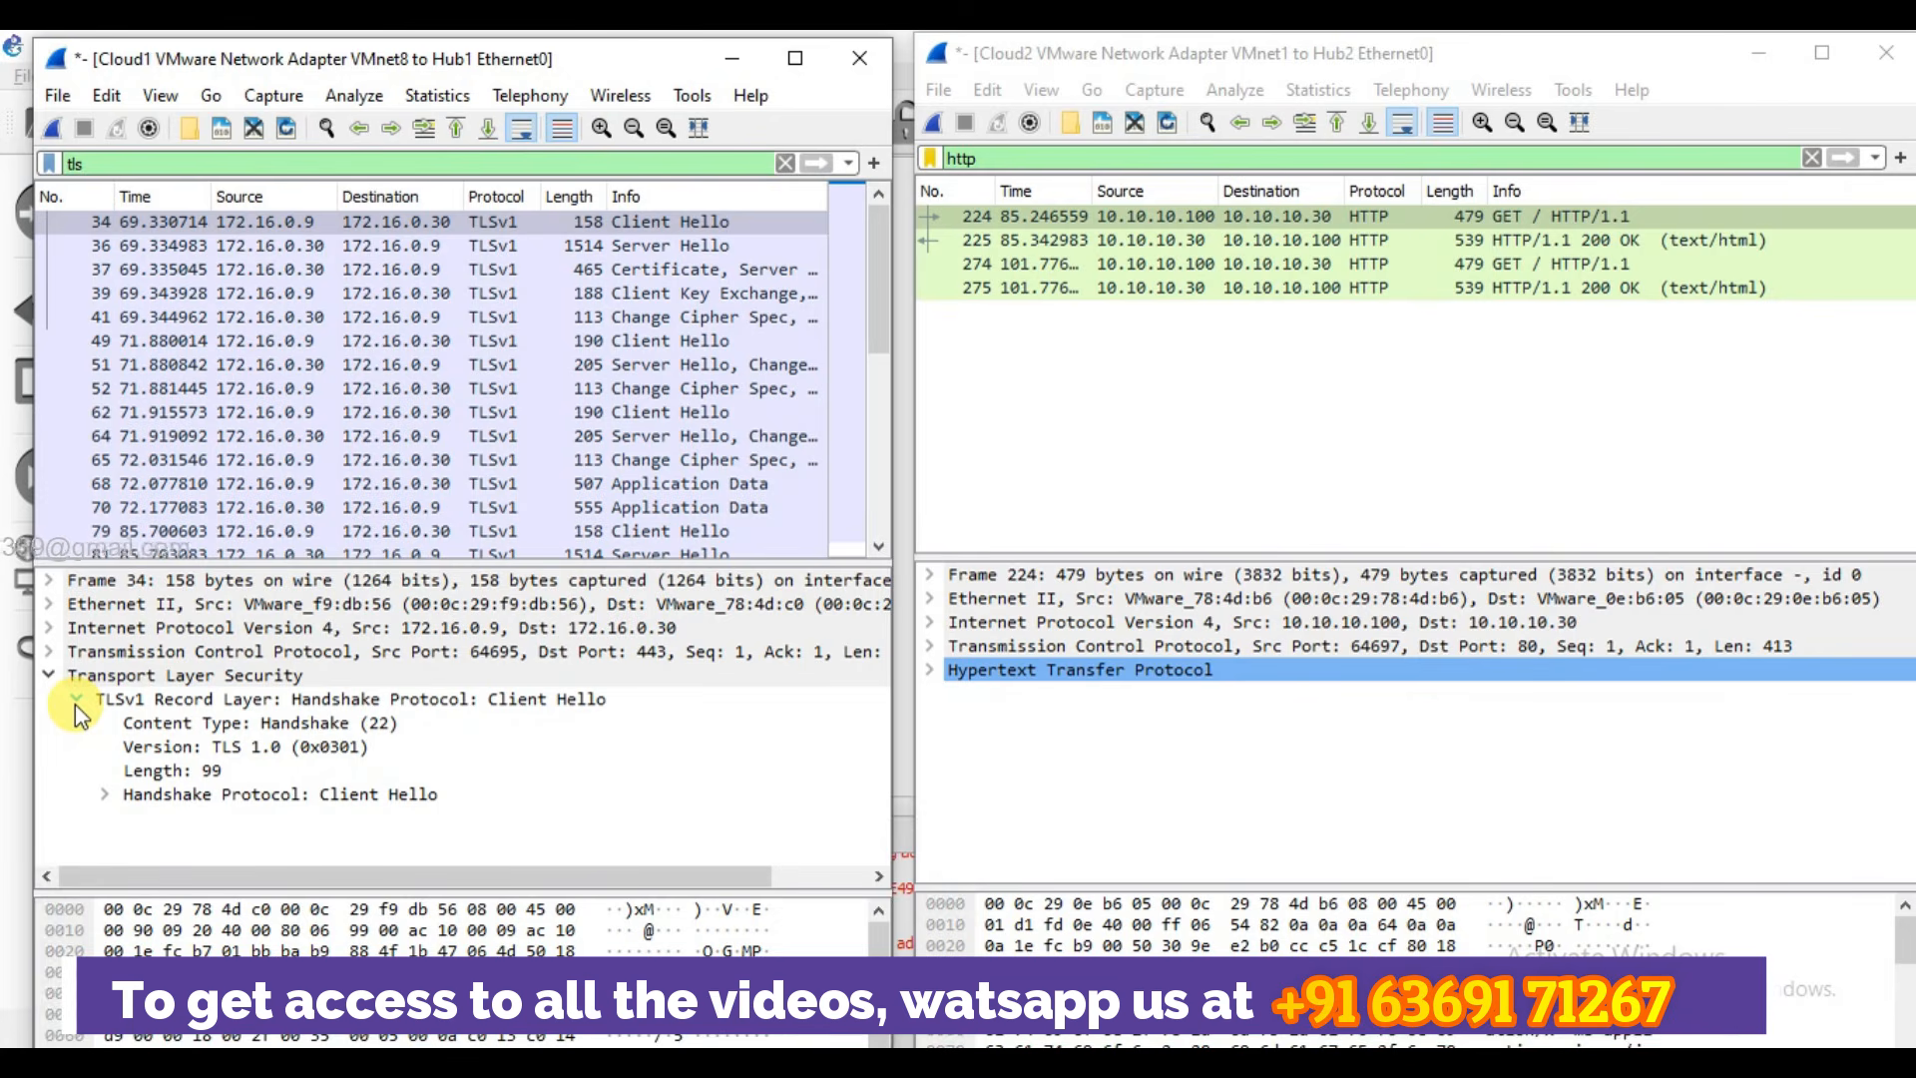
click(563, 242)
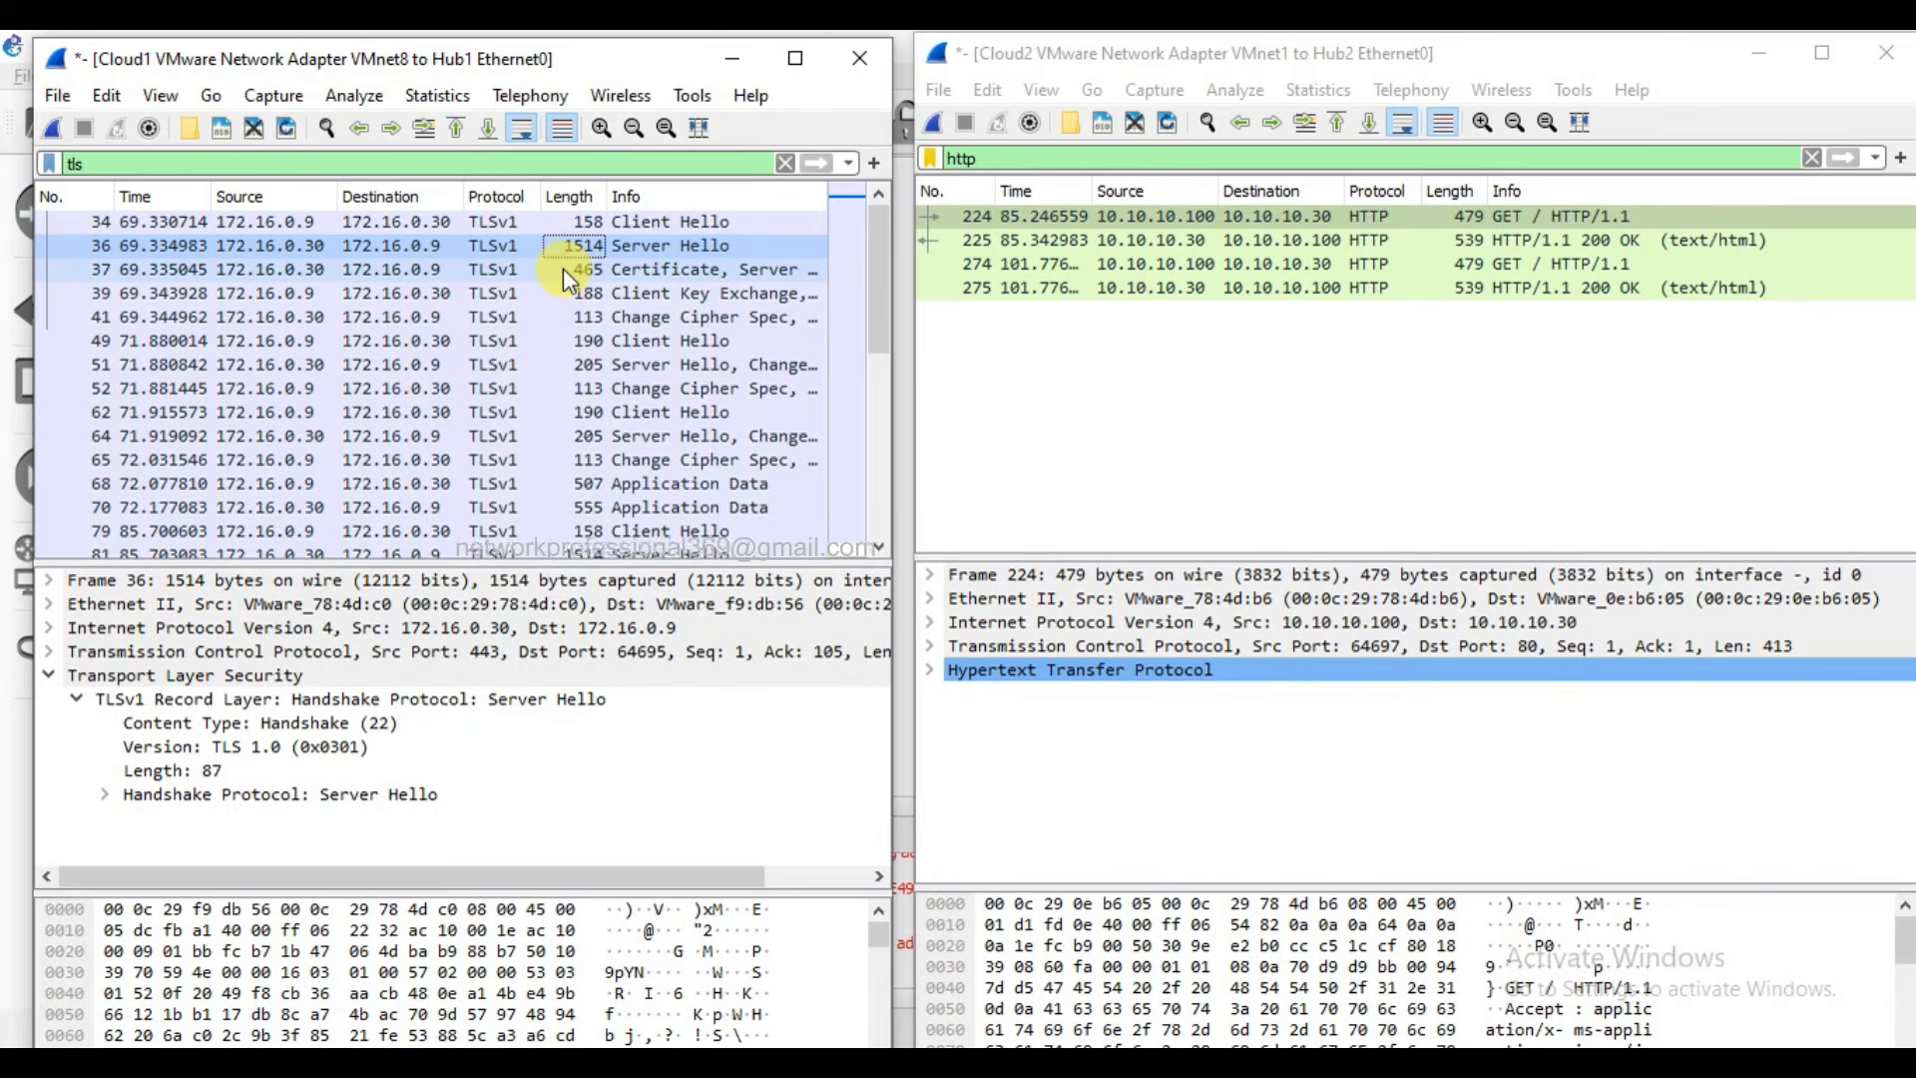
click(563, 268)
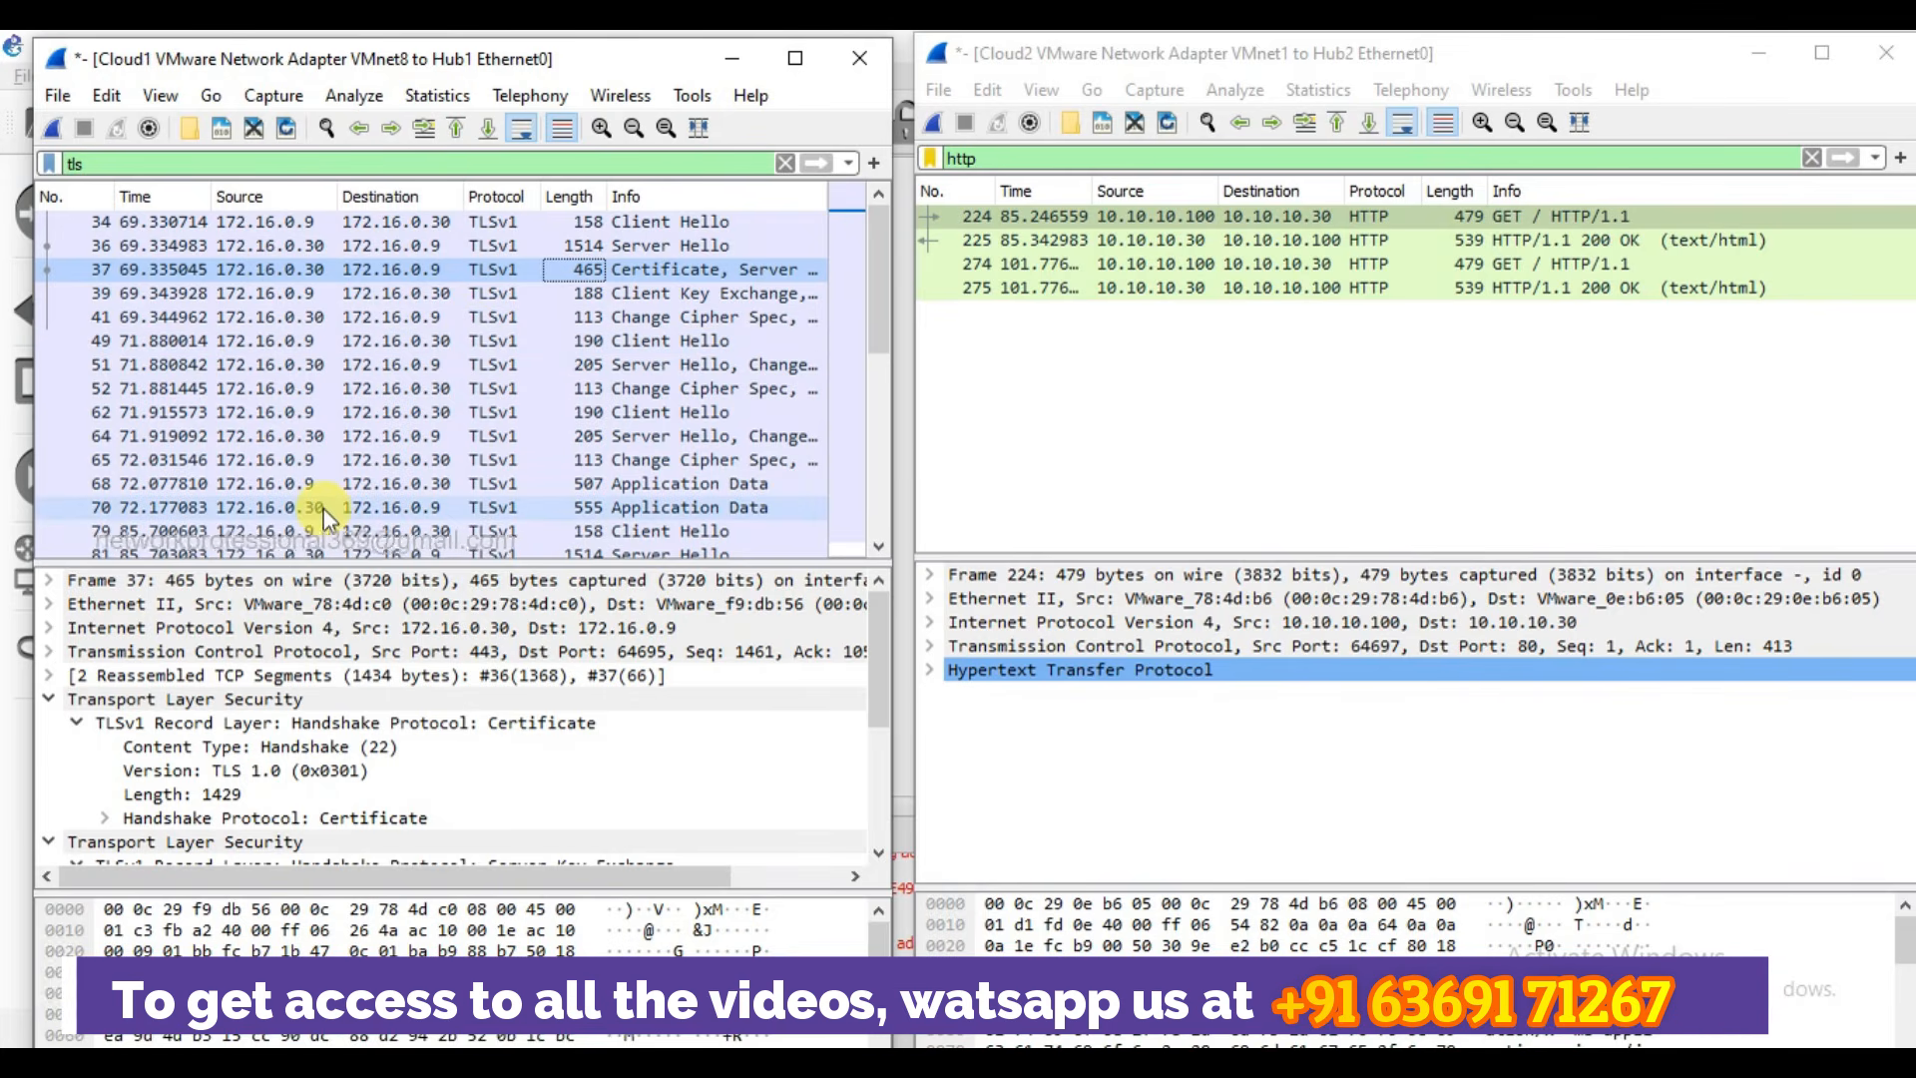
scroll(324, 509, down, 1)
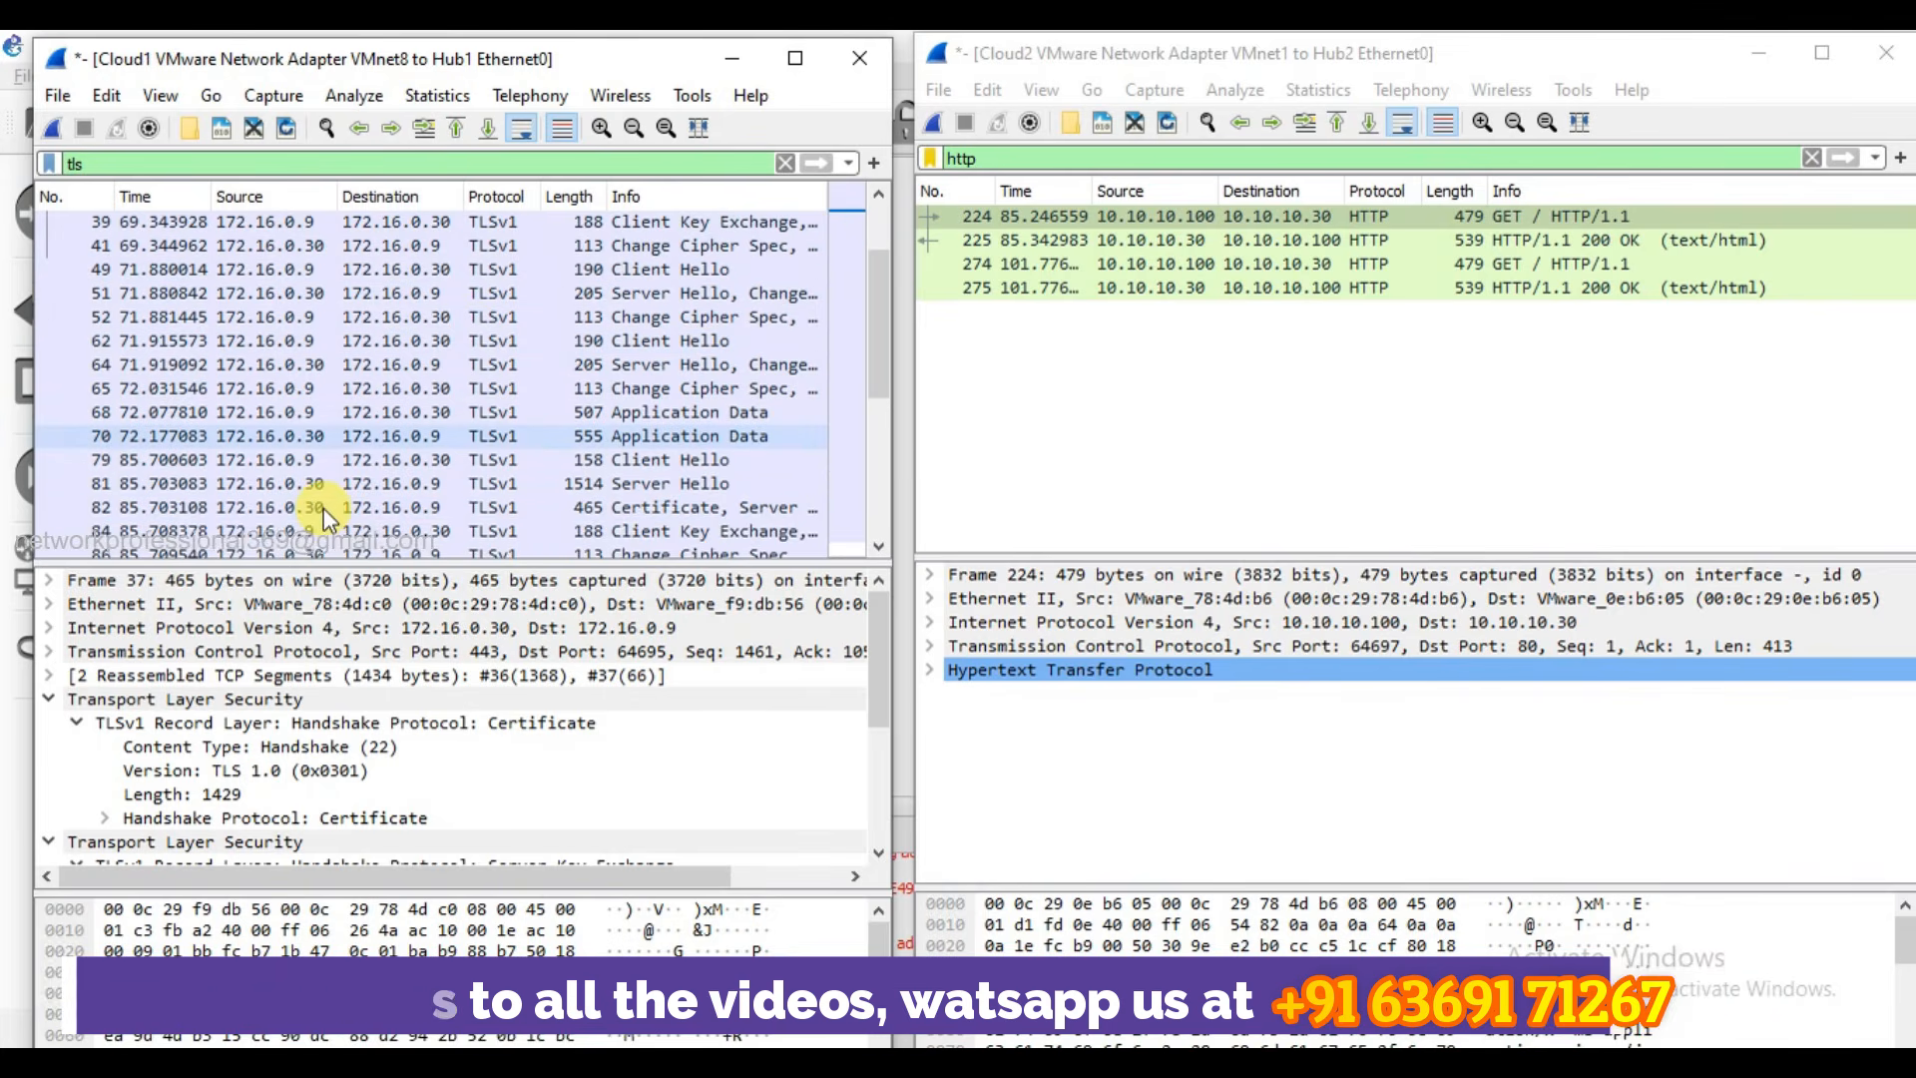
click(318, 409)
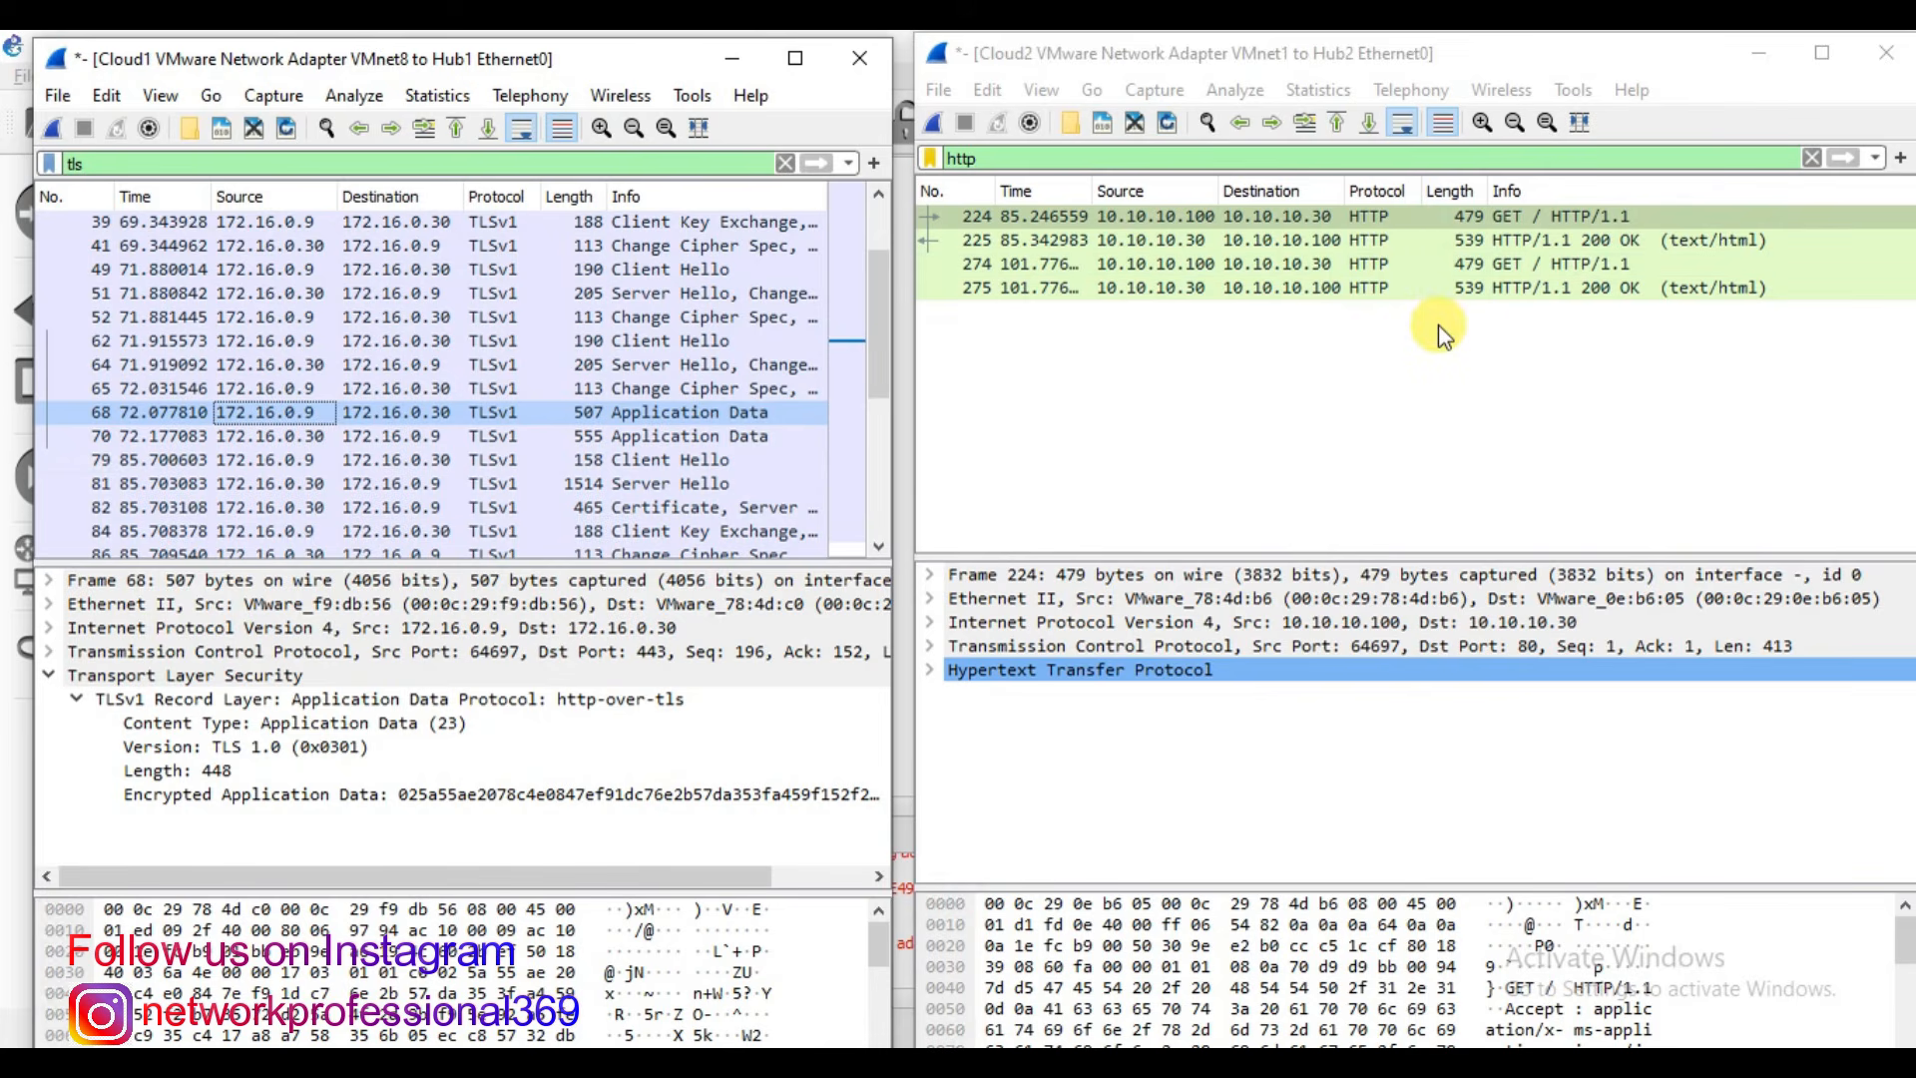
Filter the Cloud2 (VMnet1) capture by tls to check the server side for encrypted traffic.
click(1106, 160)
key(BackSpace)
key(BackSpace)
key(BackSpace)
key(BackSpace)
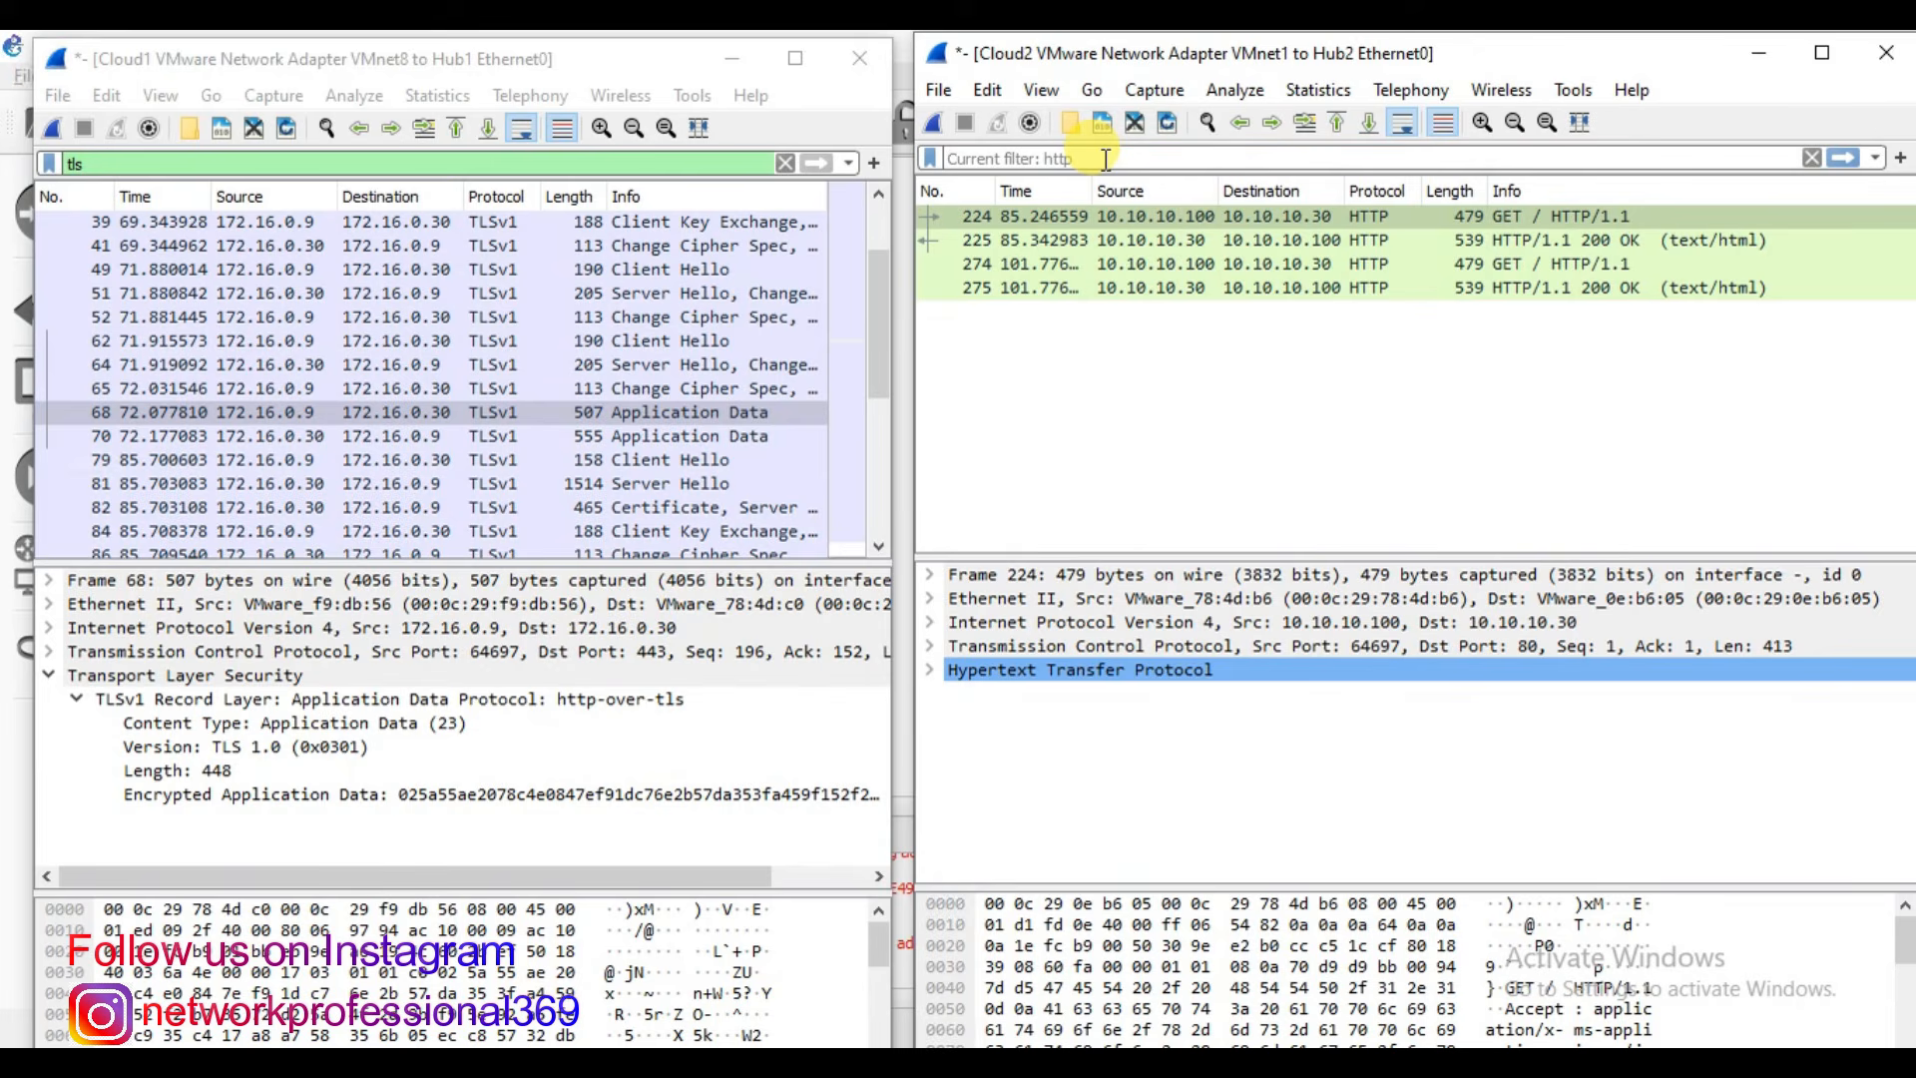
text(tls)
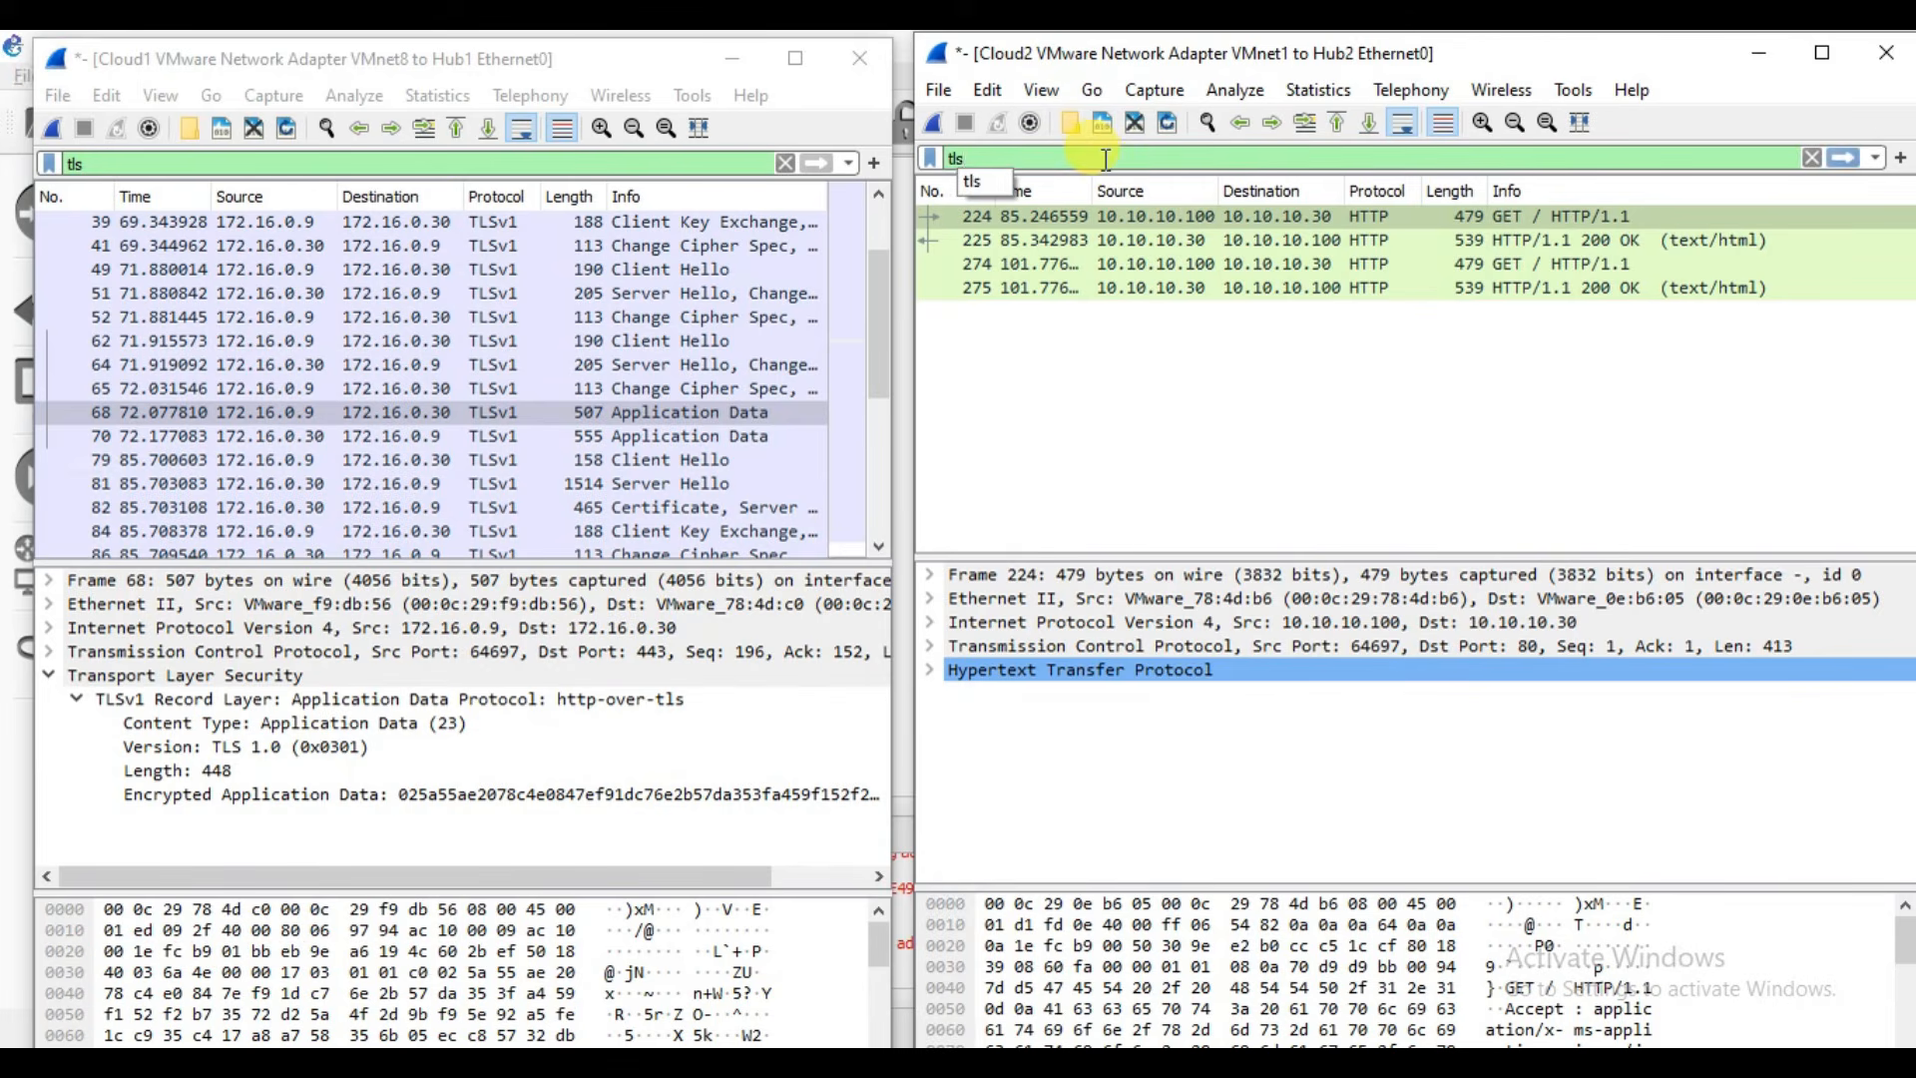
key(Return)
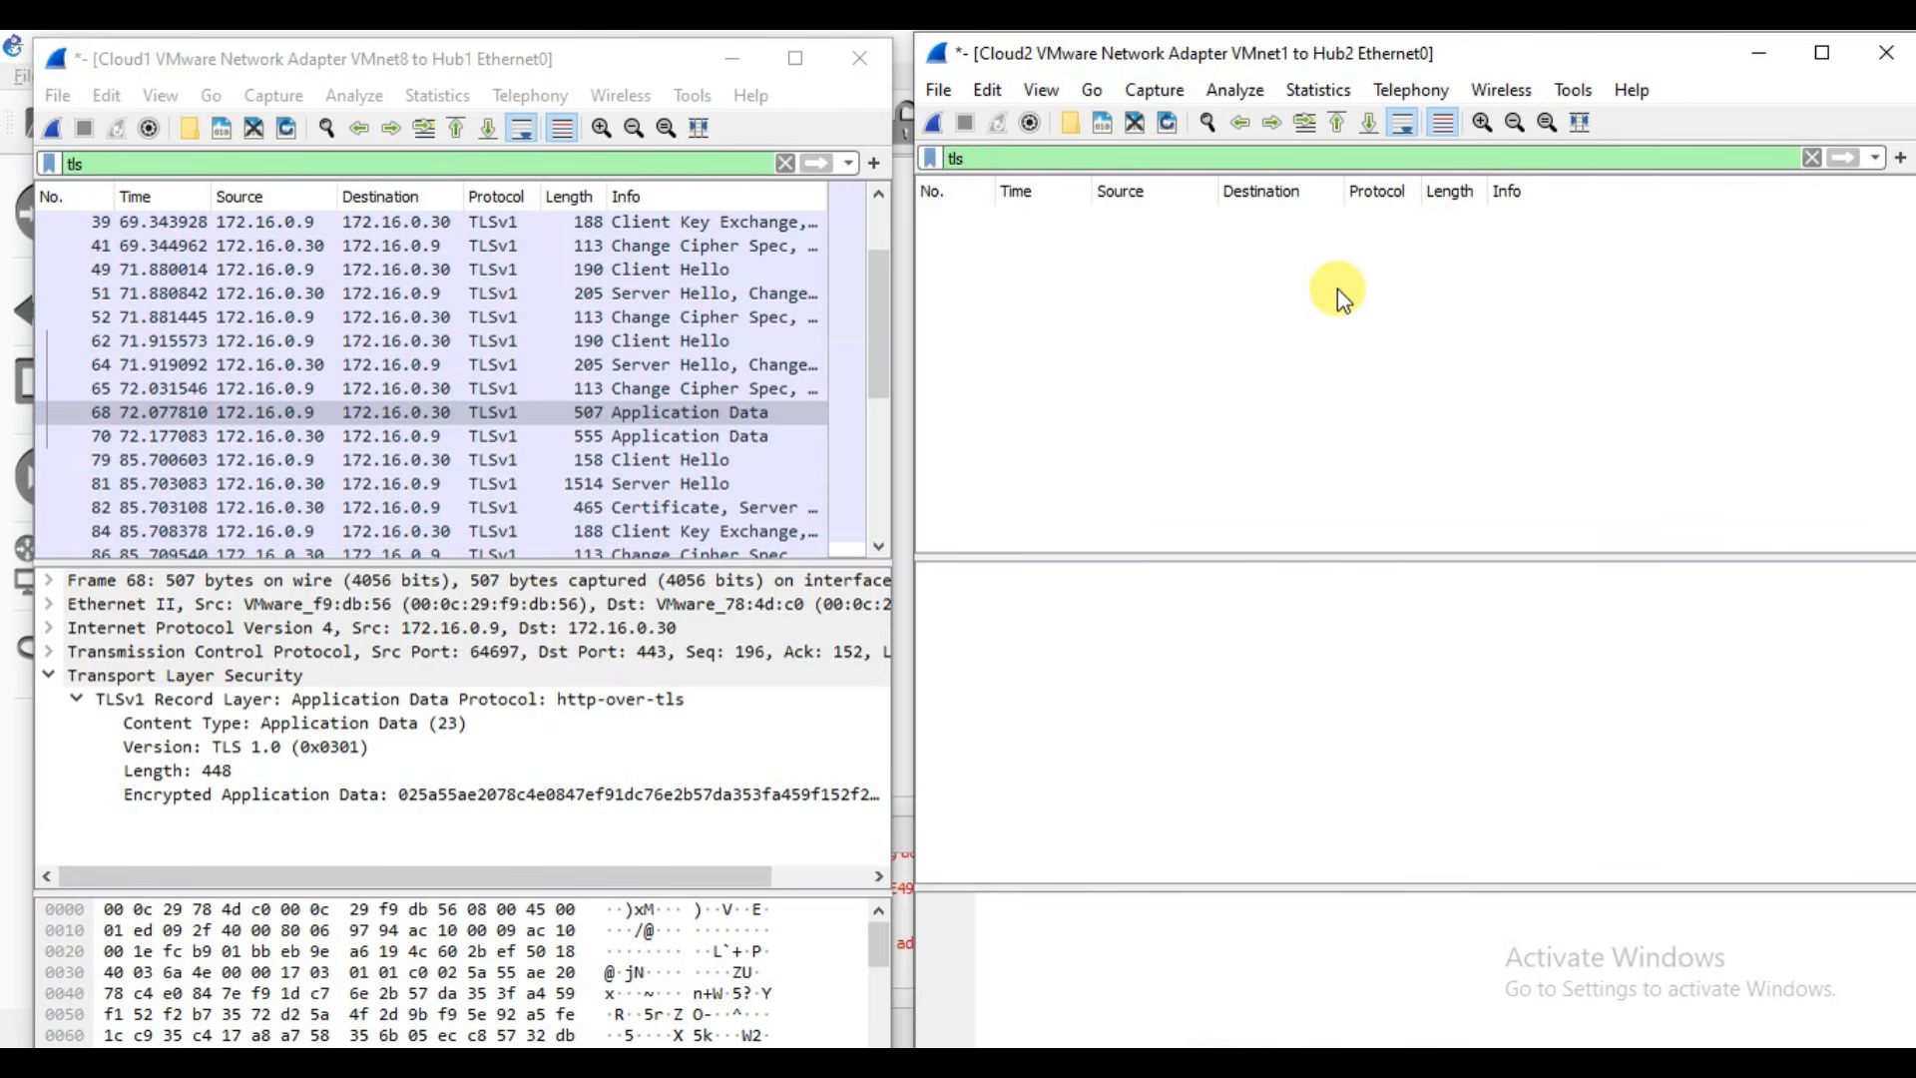
Set the Cloud2 (VMnet1) capture's display filter back to http.
key(BackSpace)
key(BackSpace)
key(BackSpace)
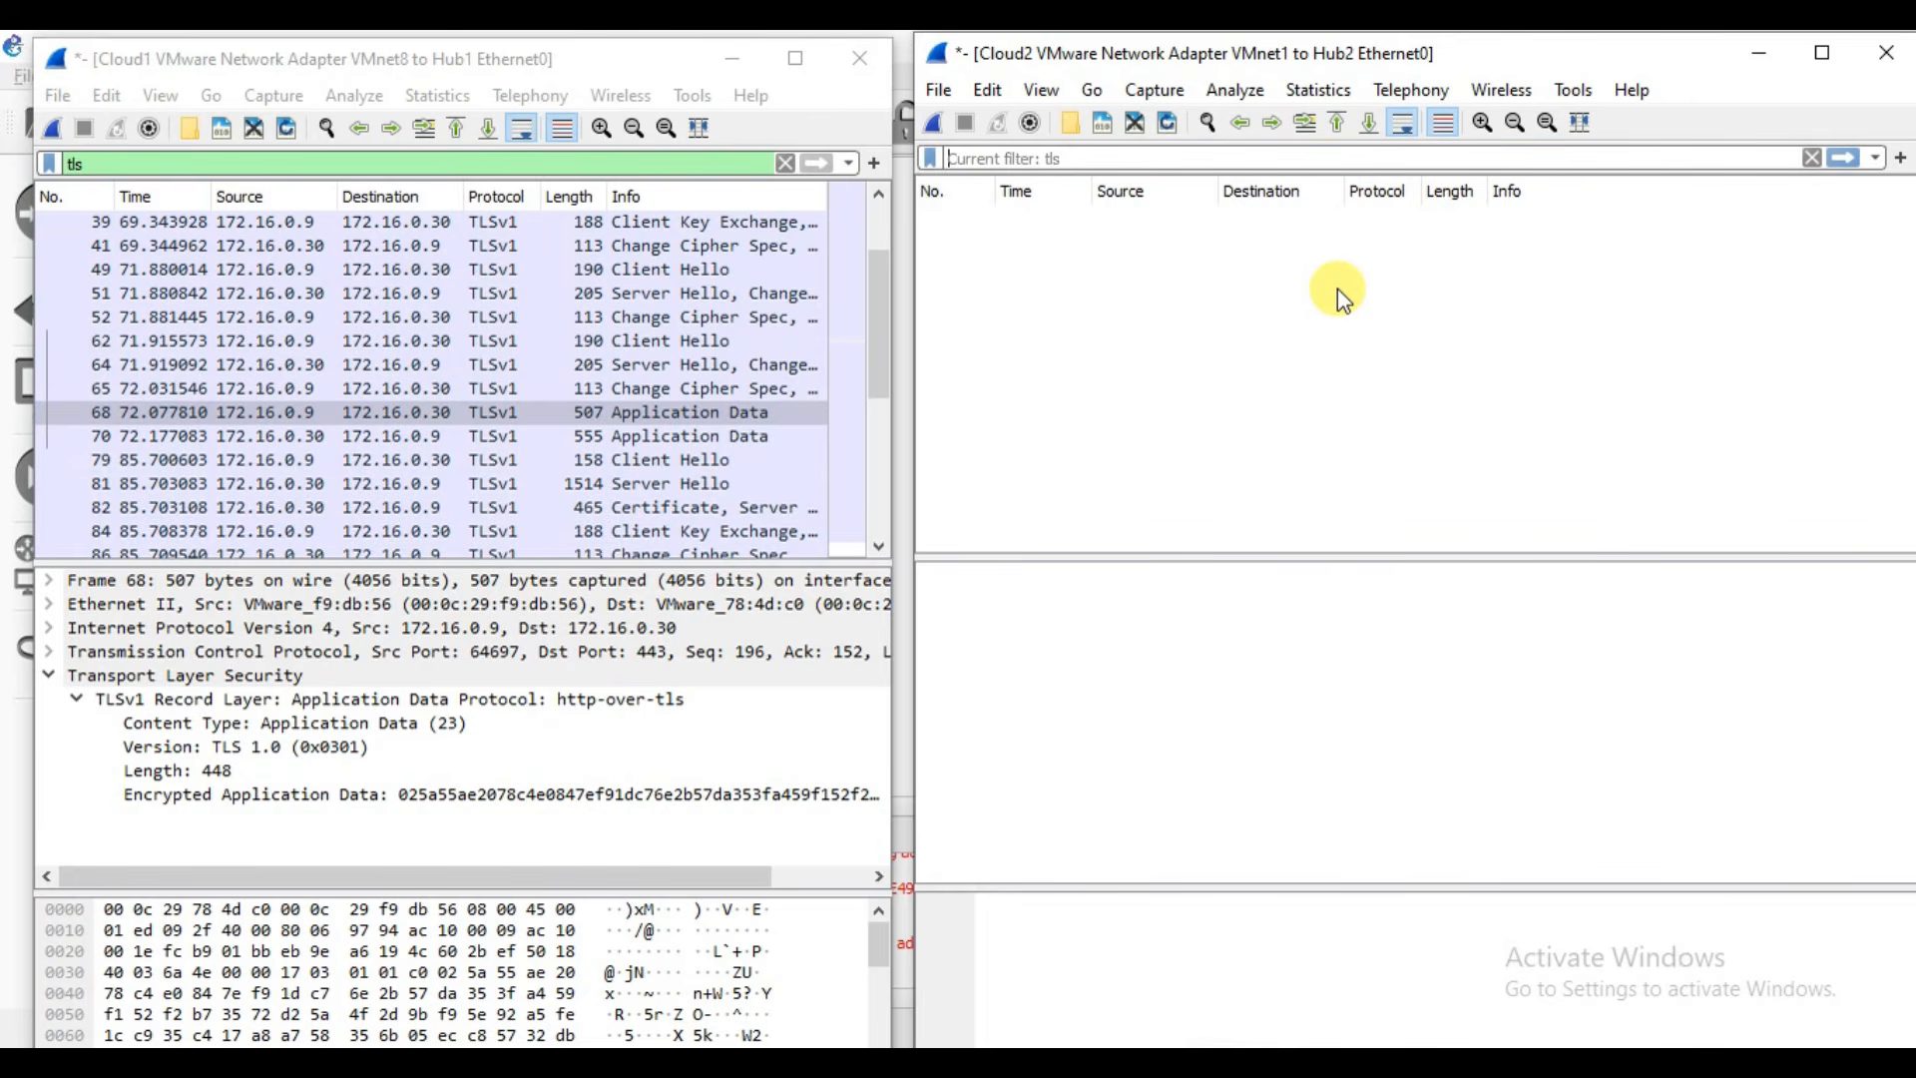
text(http)
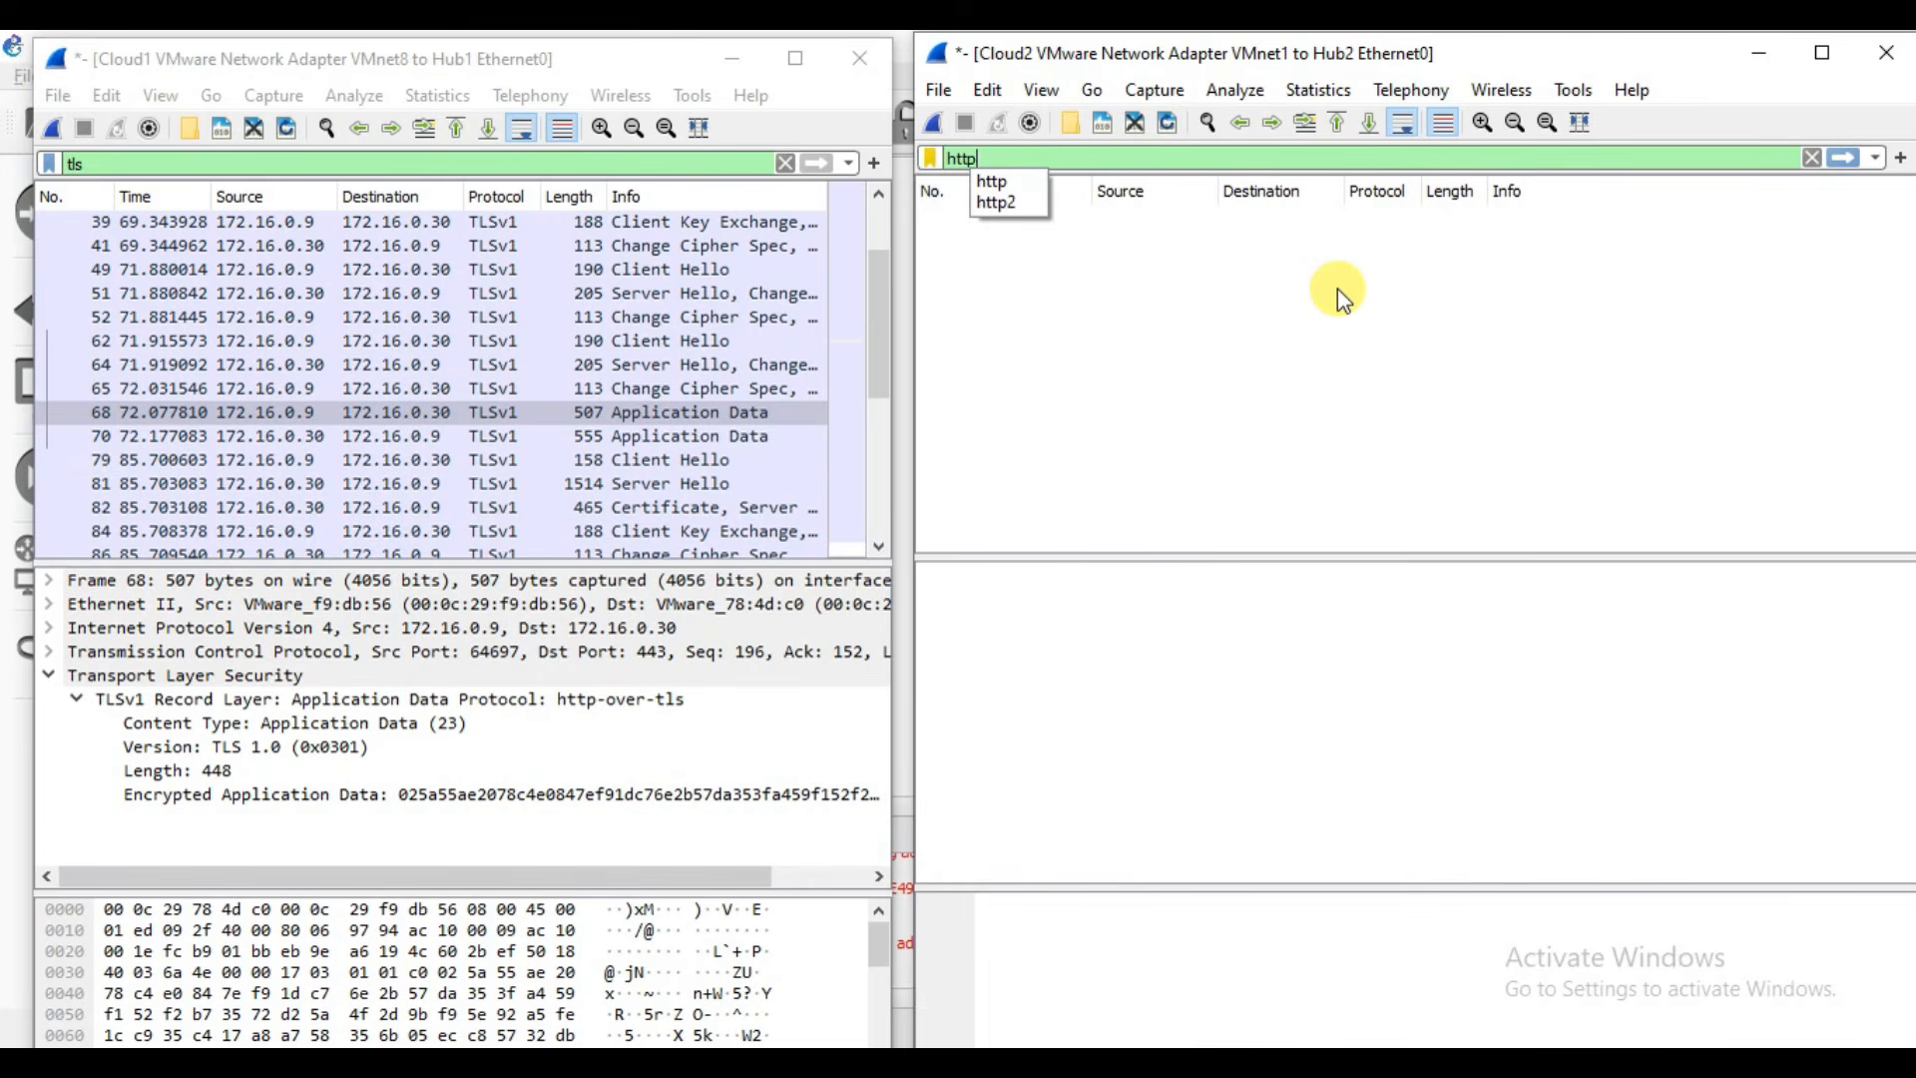
key(Return)
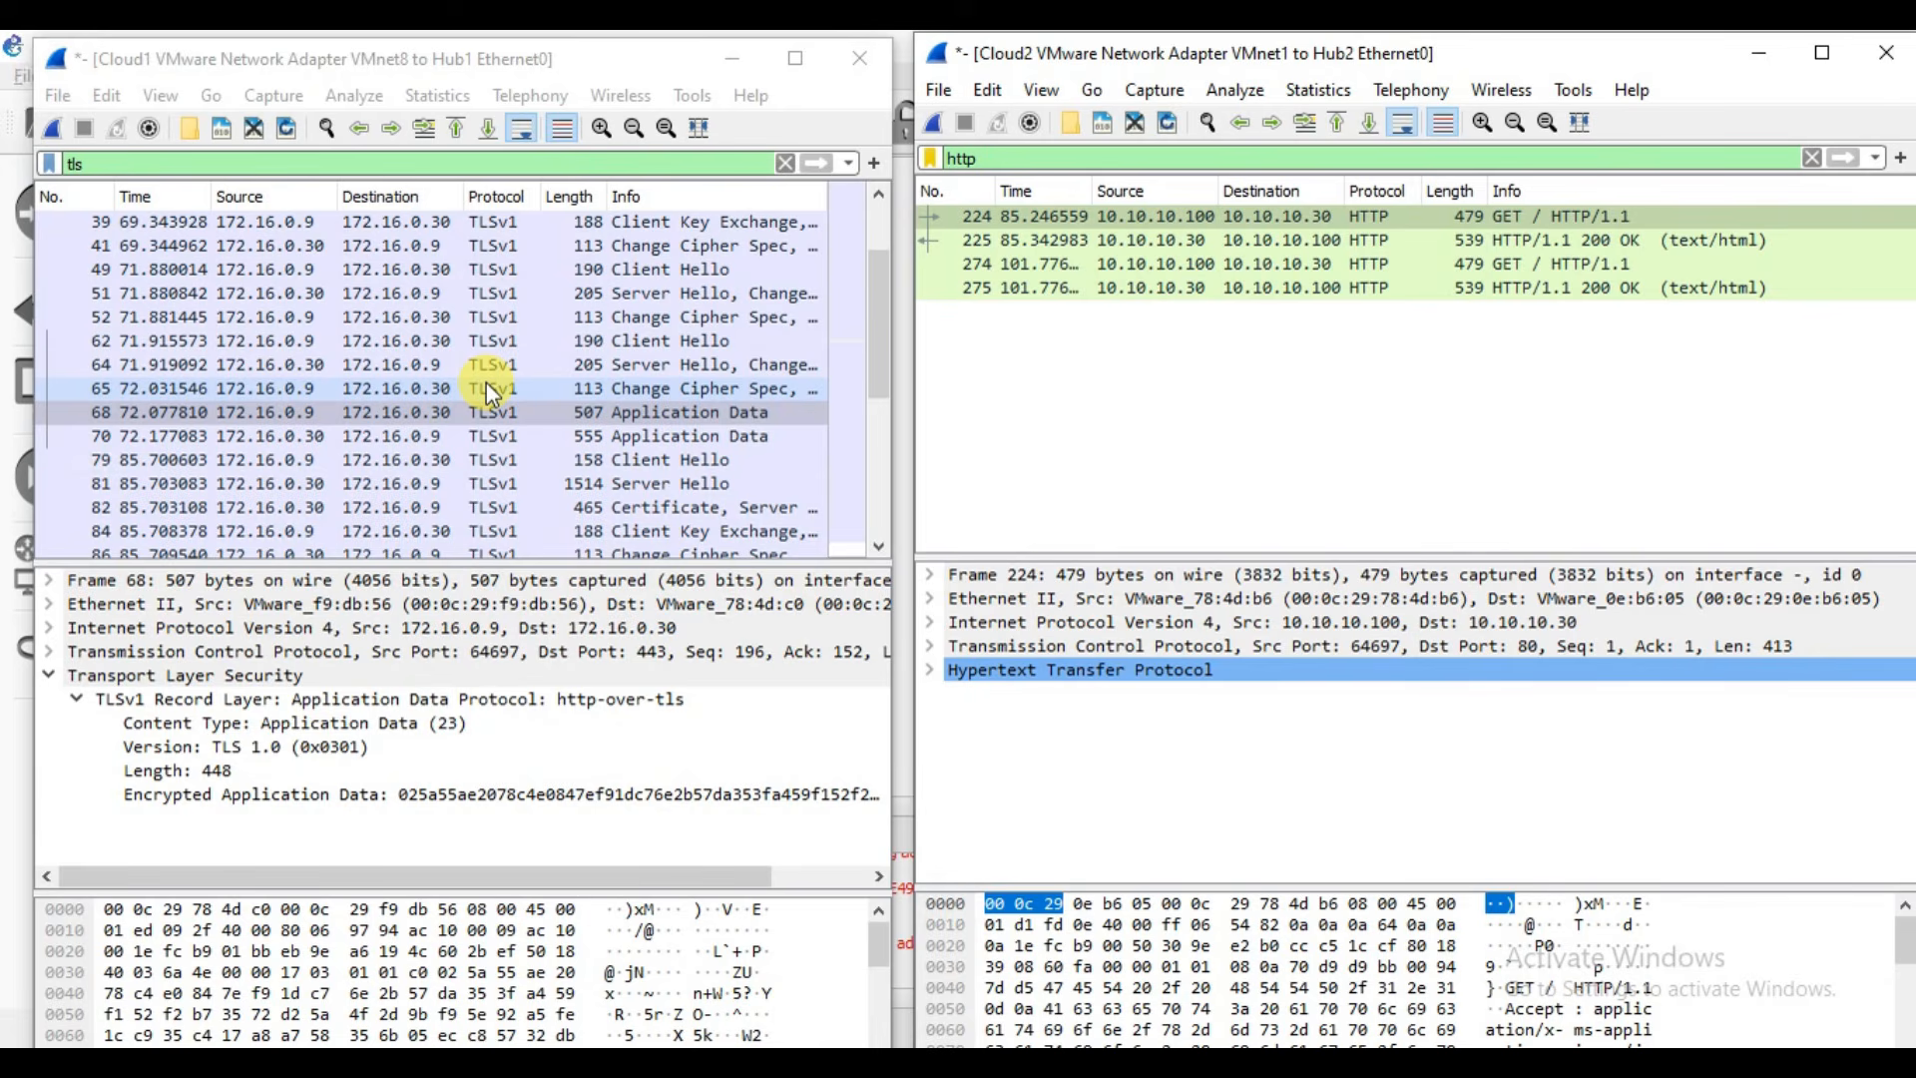
Review the remaining TLS packets in the Cloud1 capture, and minimize the remote desktop session to return to the Microsoft Whiteboard diagram.
scroll(492, 394, down, 3)
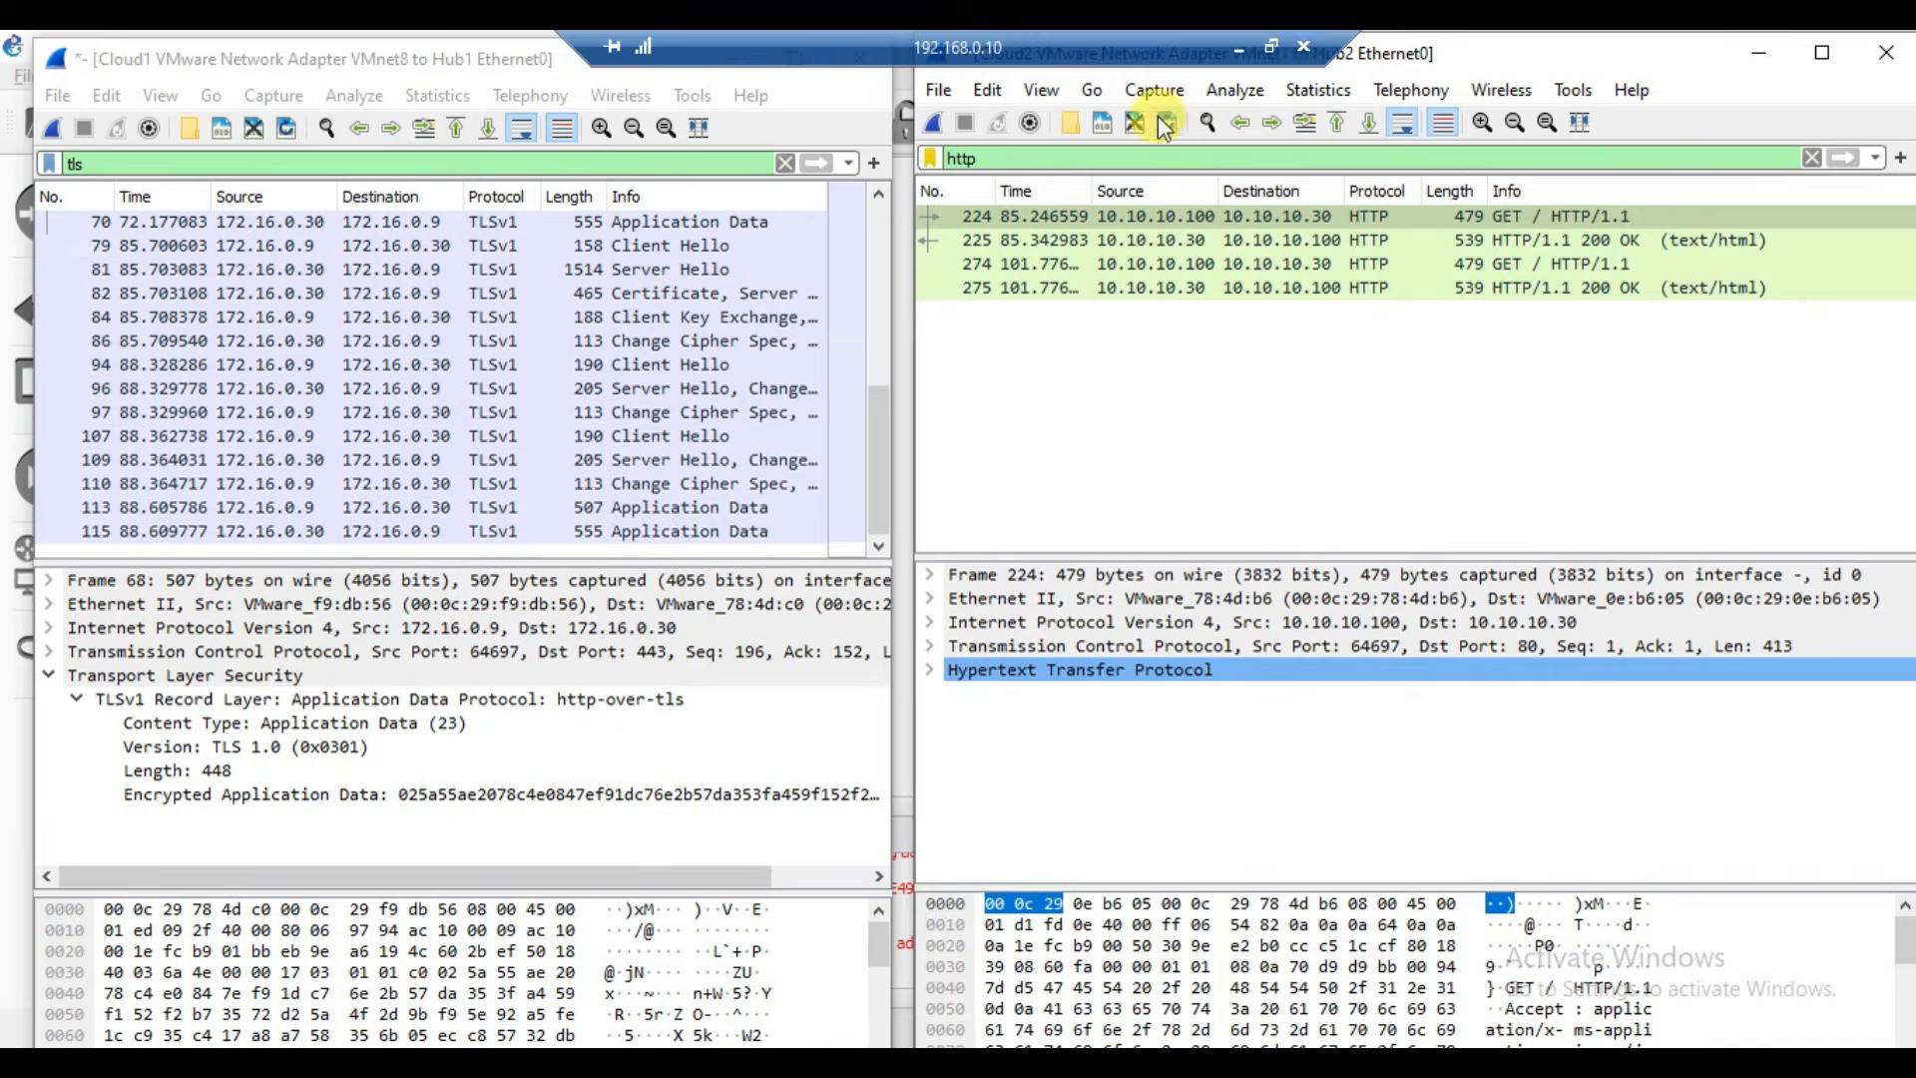
click(1237, 52)
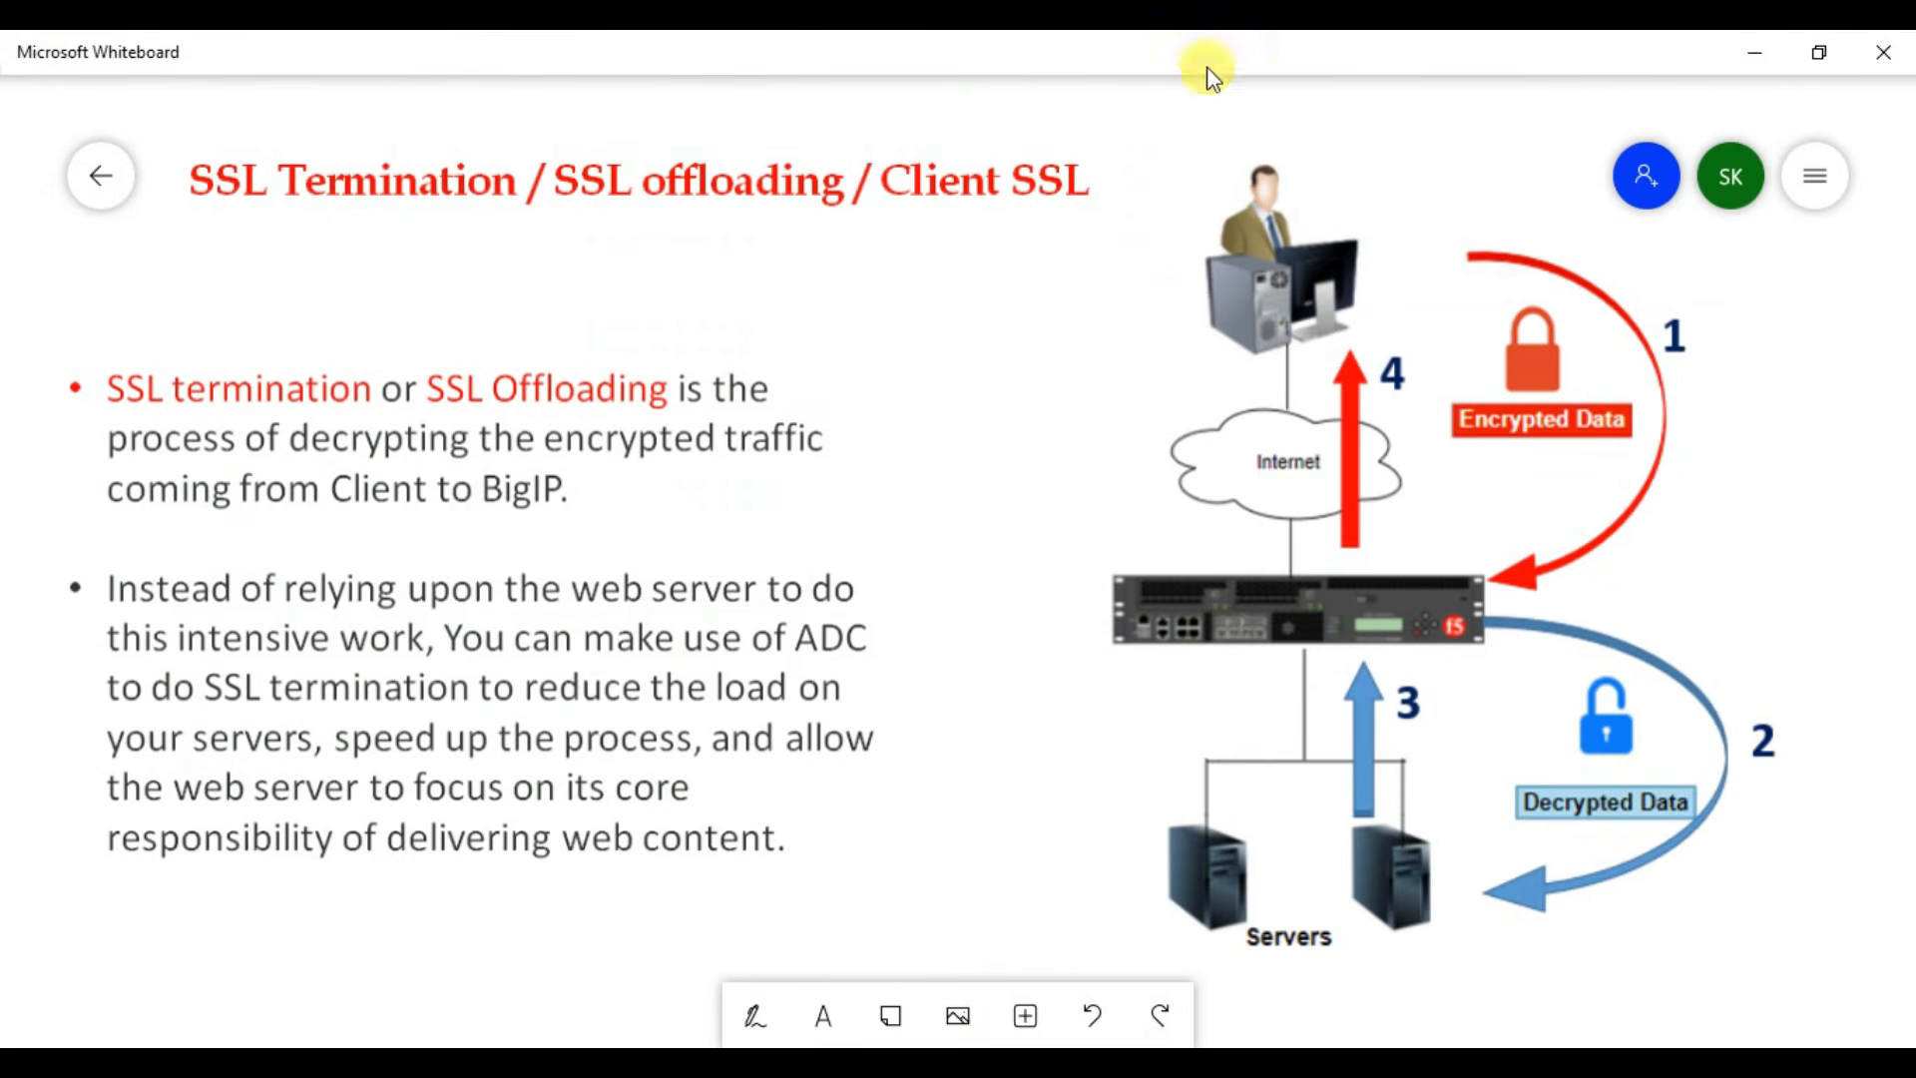